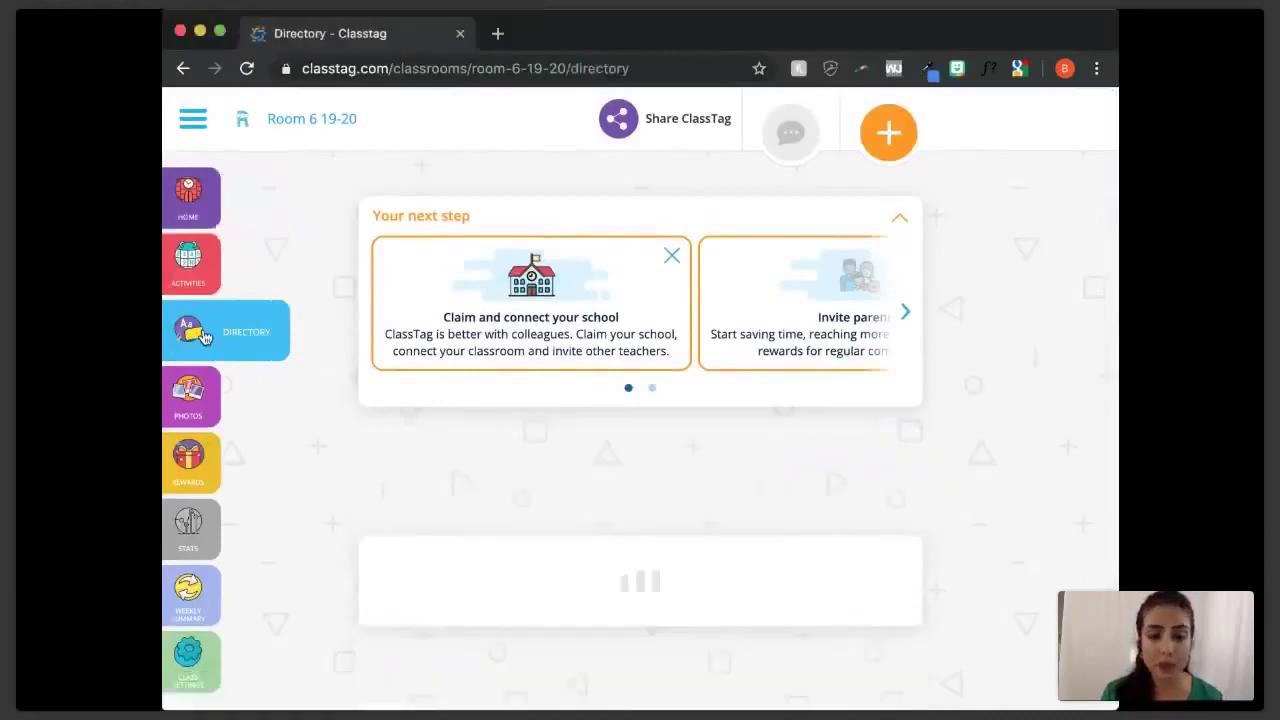
- Put the Class Directory in edit mode, showing add-parent entries for Billy Bob, Bobby and Marcia
scroll(1068, 458, down, 5)
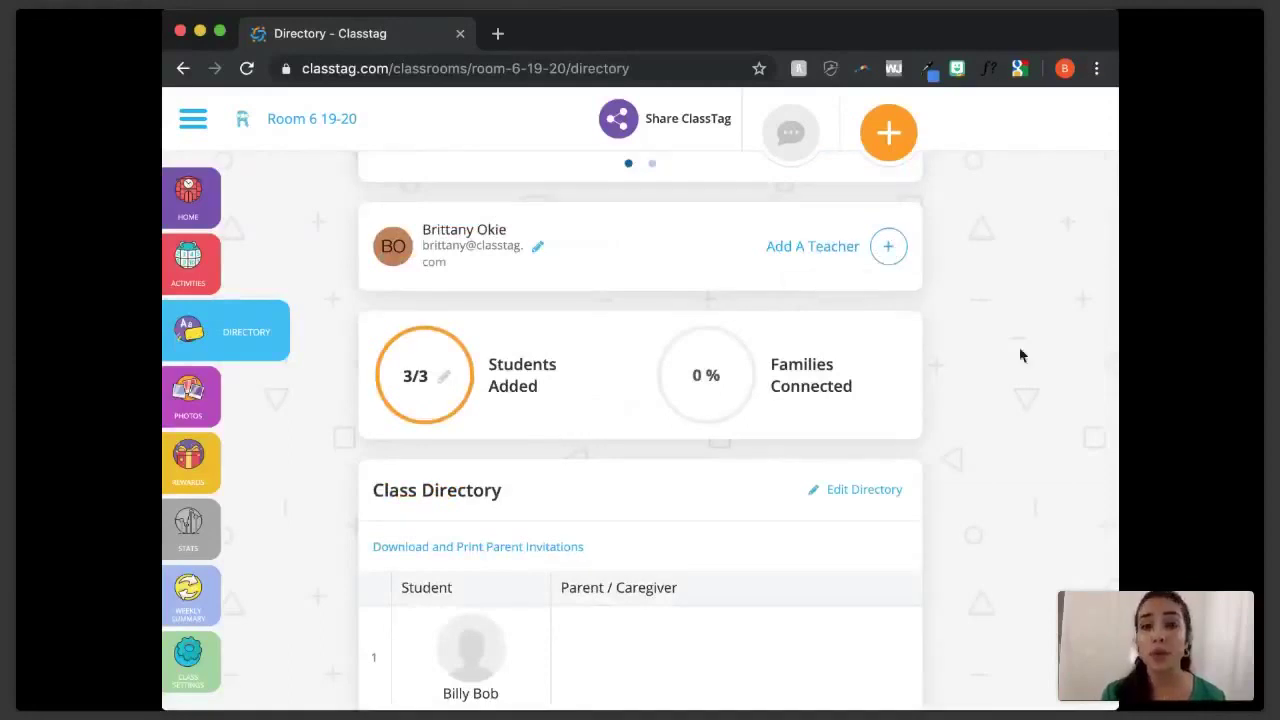
scroll(1021, 355, down, 5)
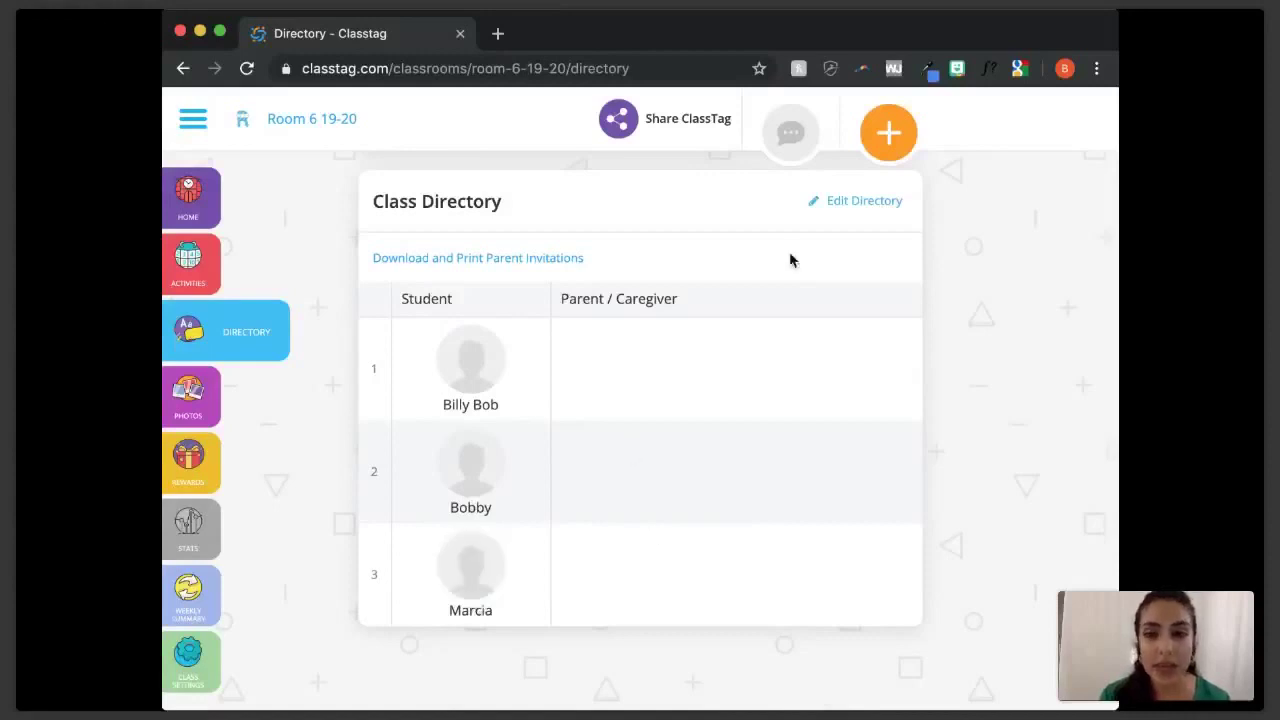
click(500, 367)
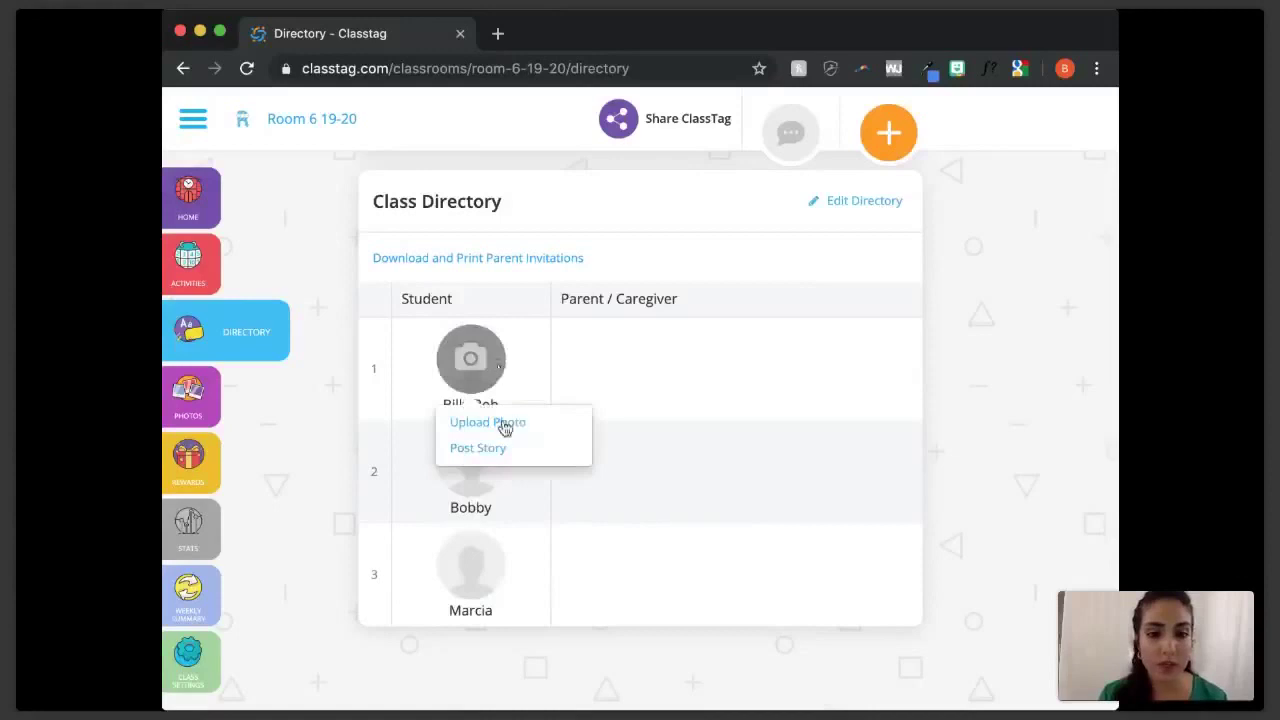
click(864, 201)
scroll(800, 280, down, 1)
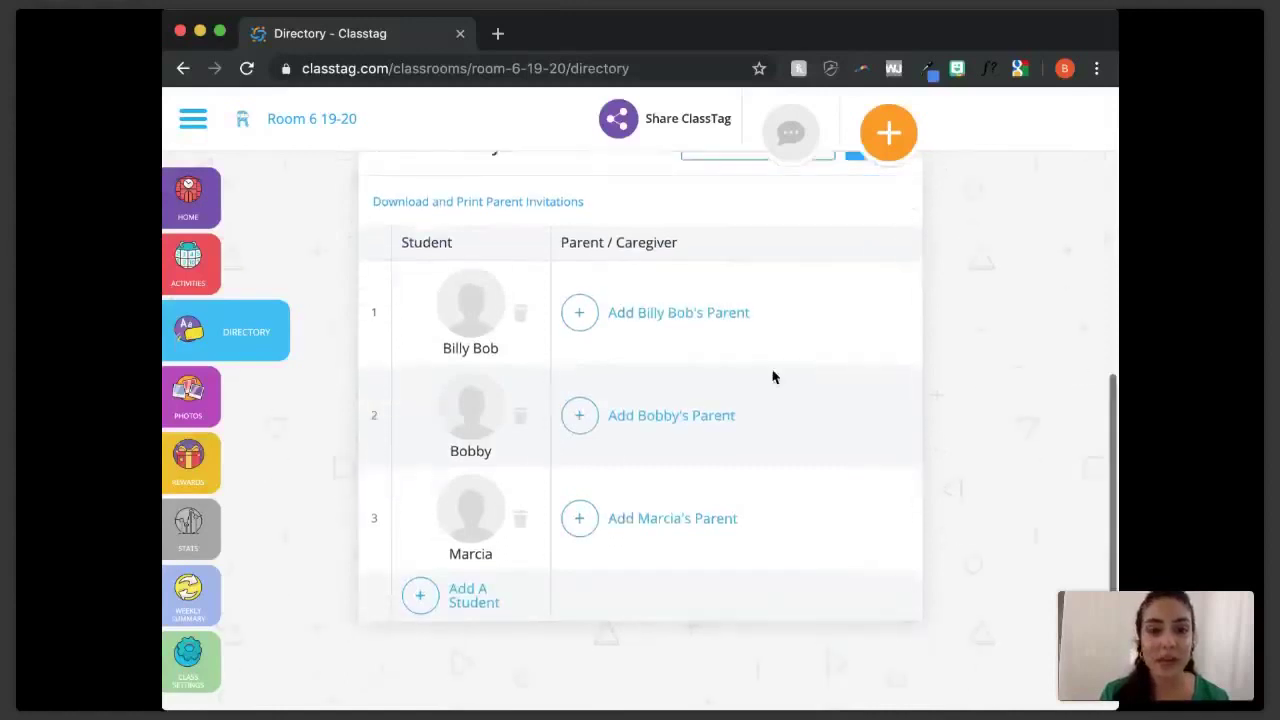
- Add Billy Bob's parent with their e-mail address, mobile number and Japanese as language
click(643, 315)
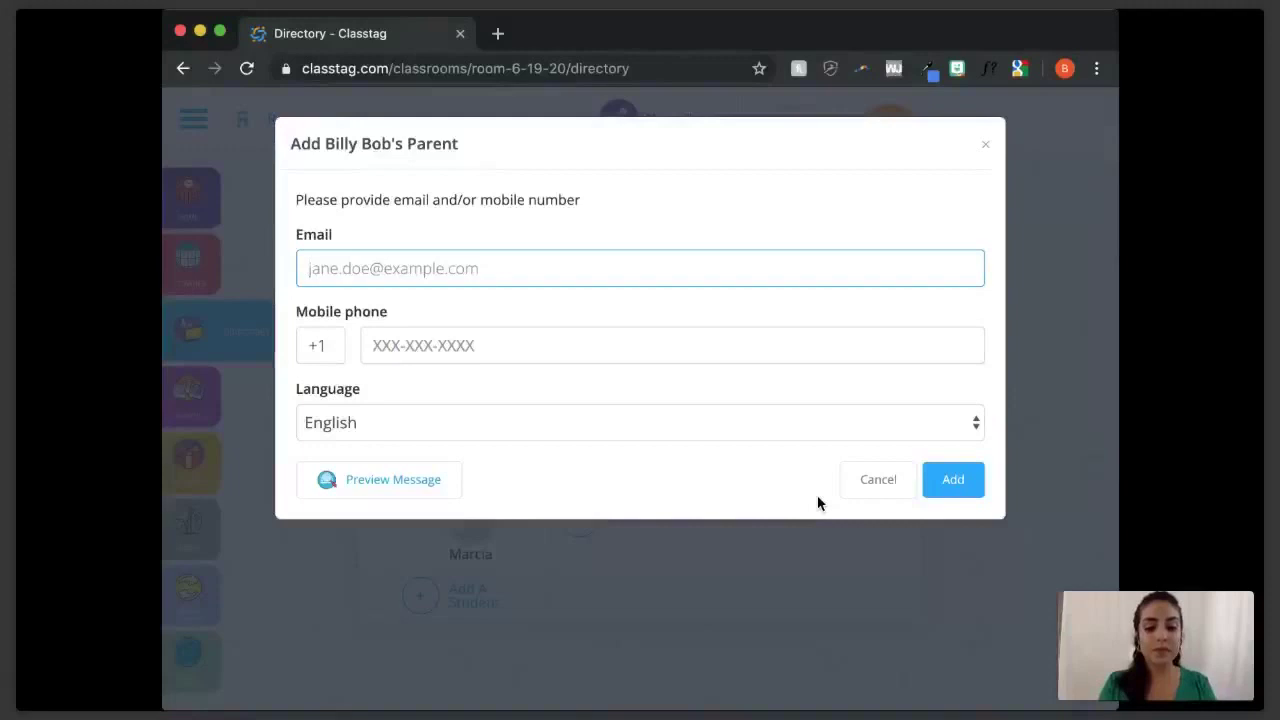
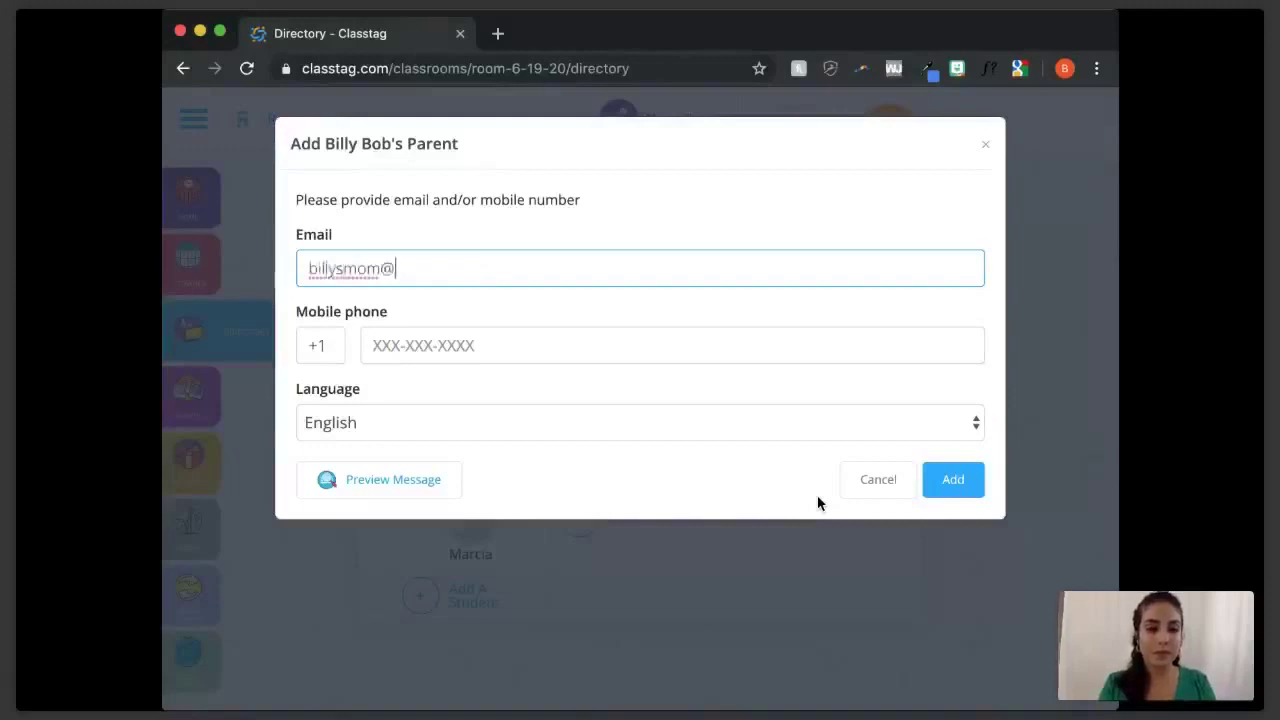
key(Tab)
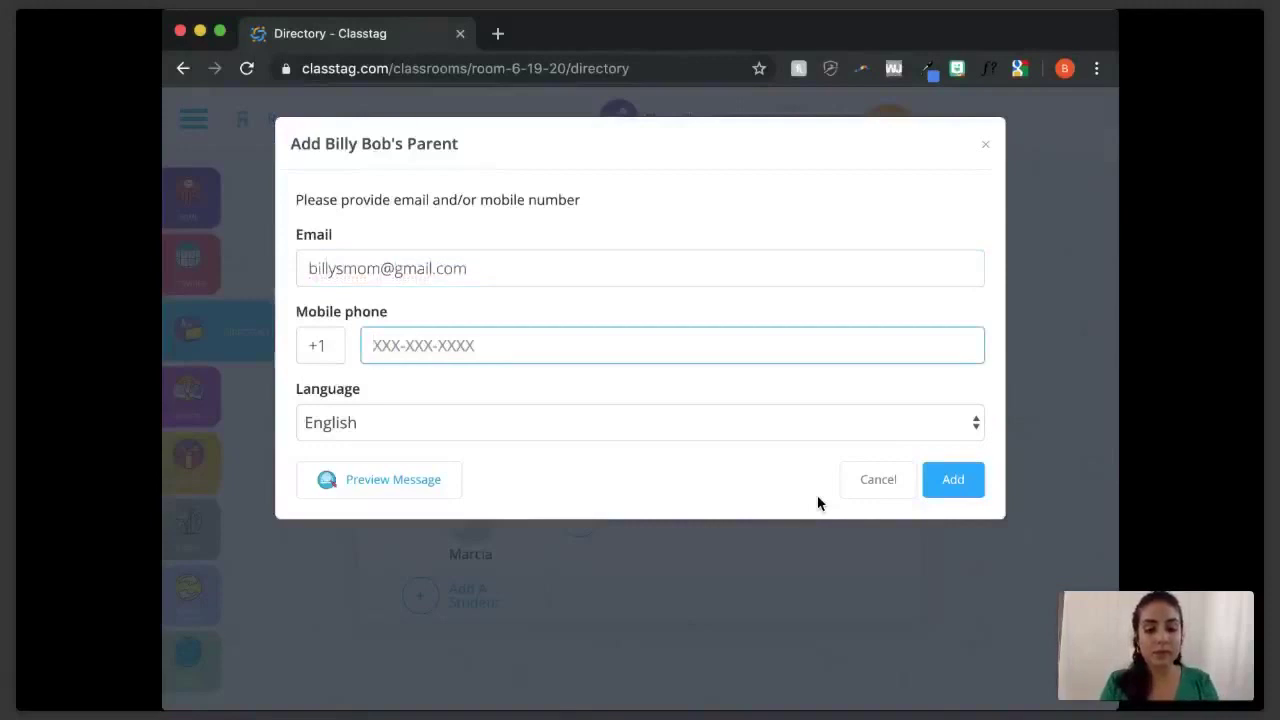
text(20)
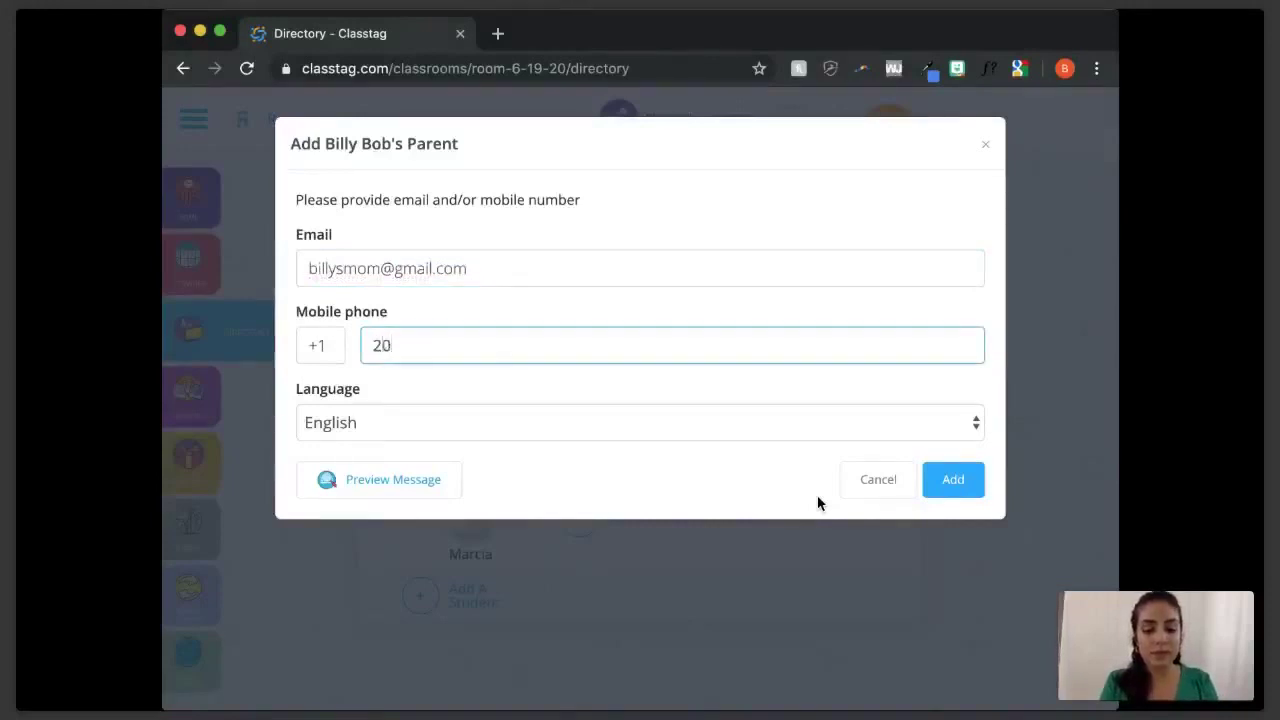
key(BackSpace)
key(BackSpace)
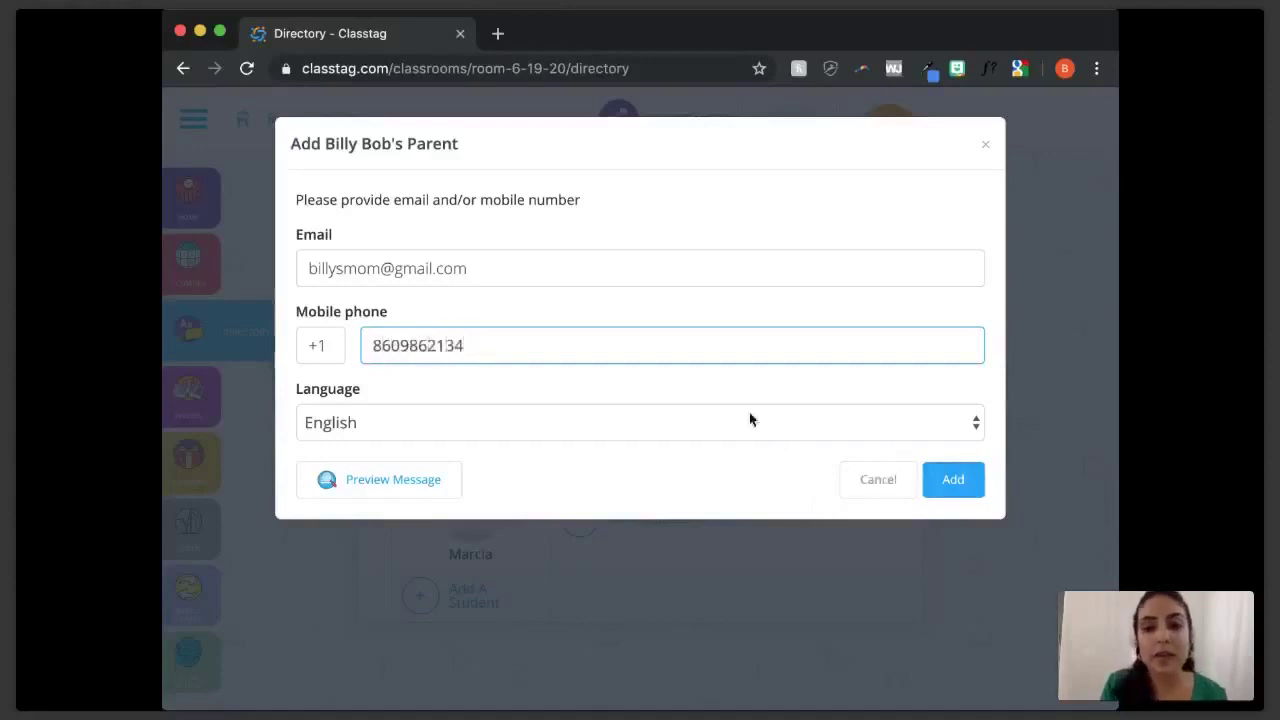
key(Tab)
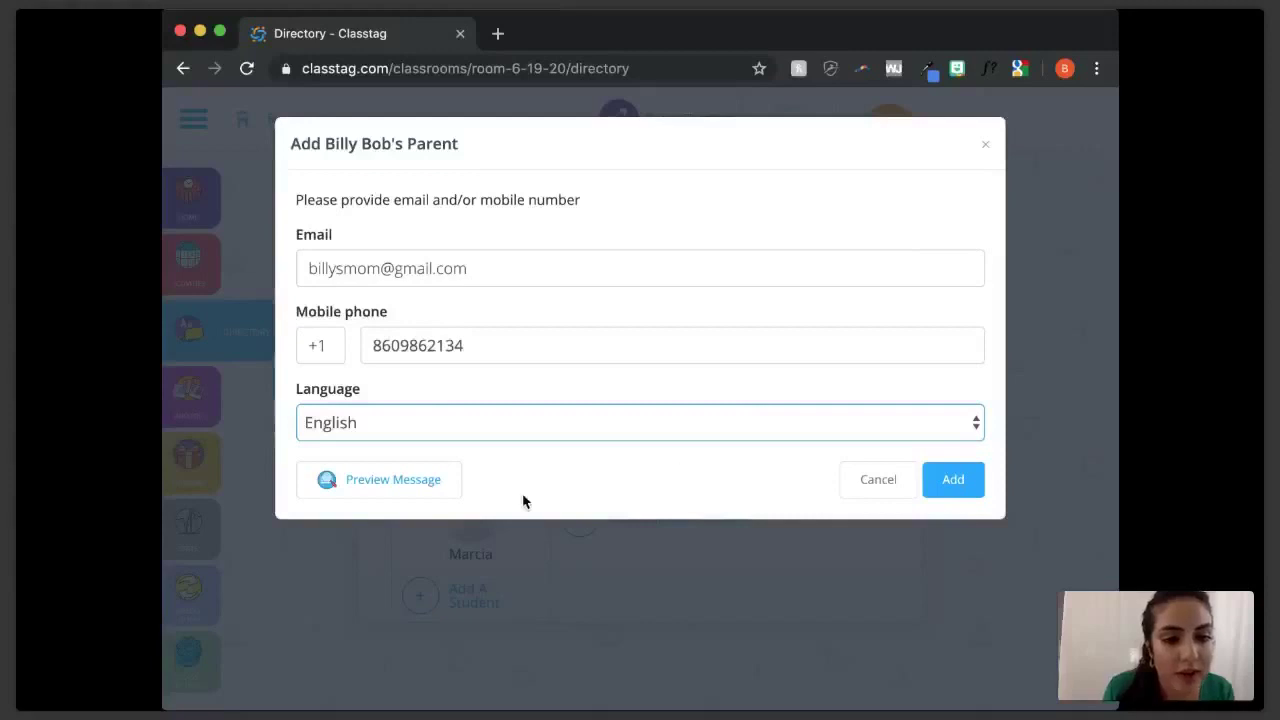
key(j)
click(945, 482)
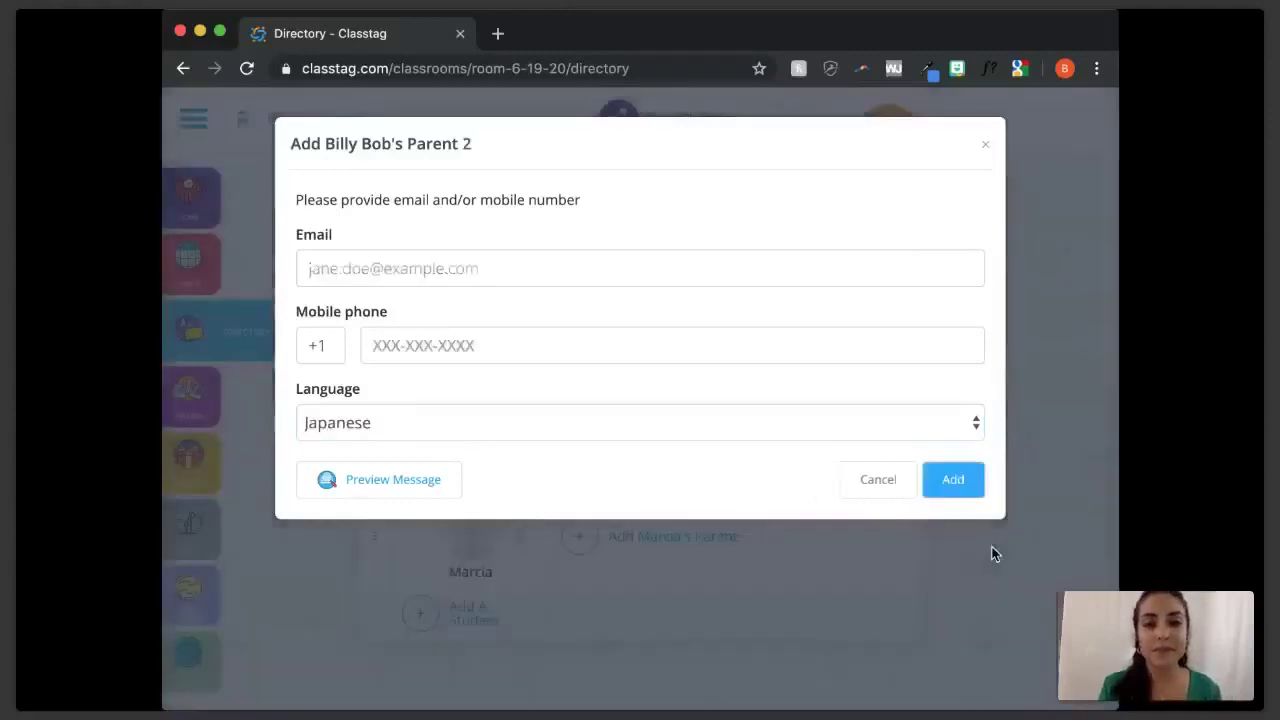
scroll(1000, 450, up, 1)
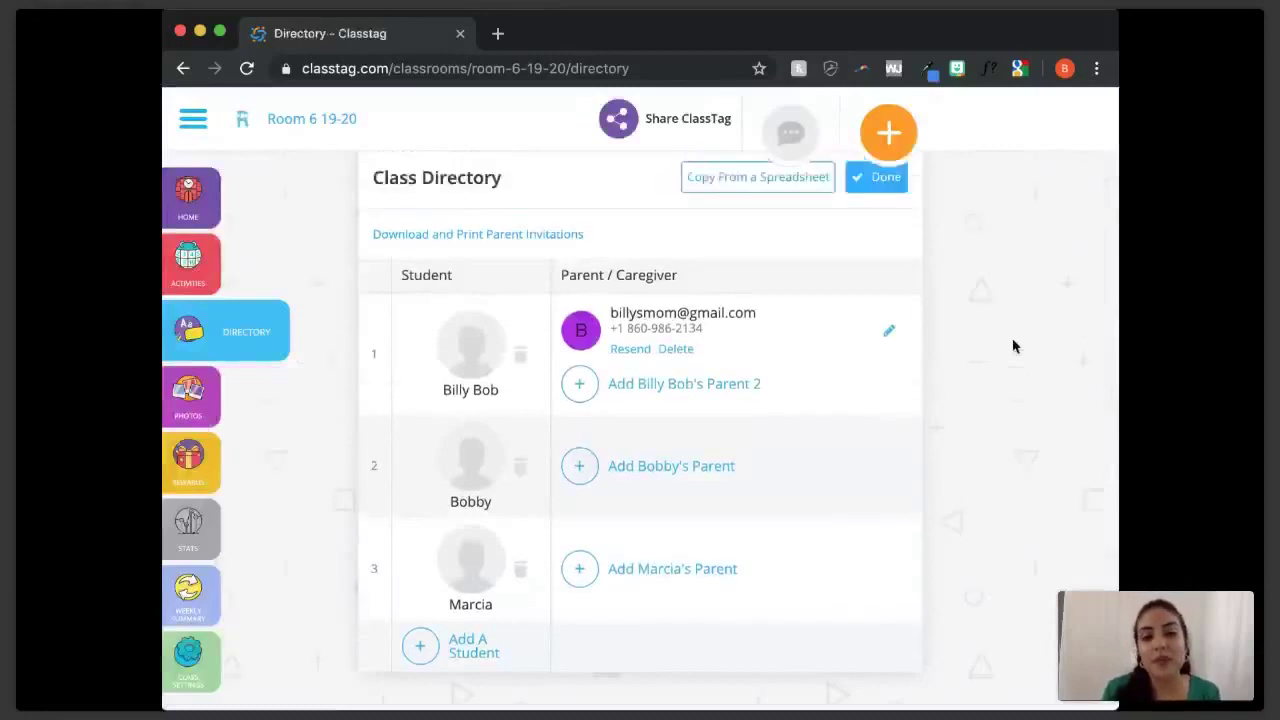
mouse_move(720, 333)
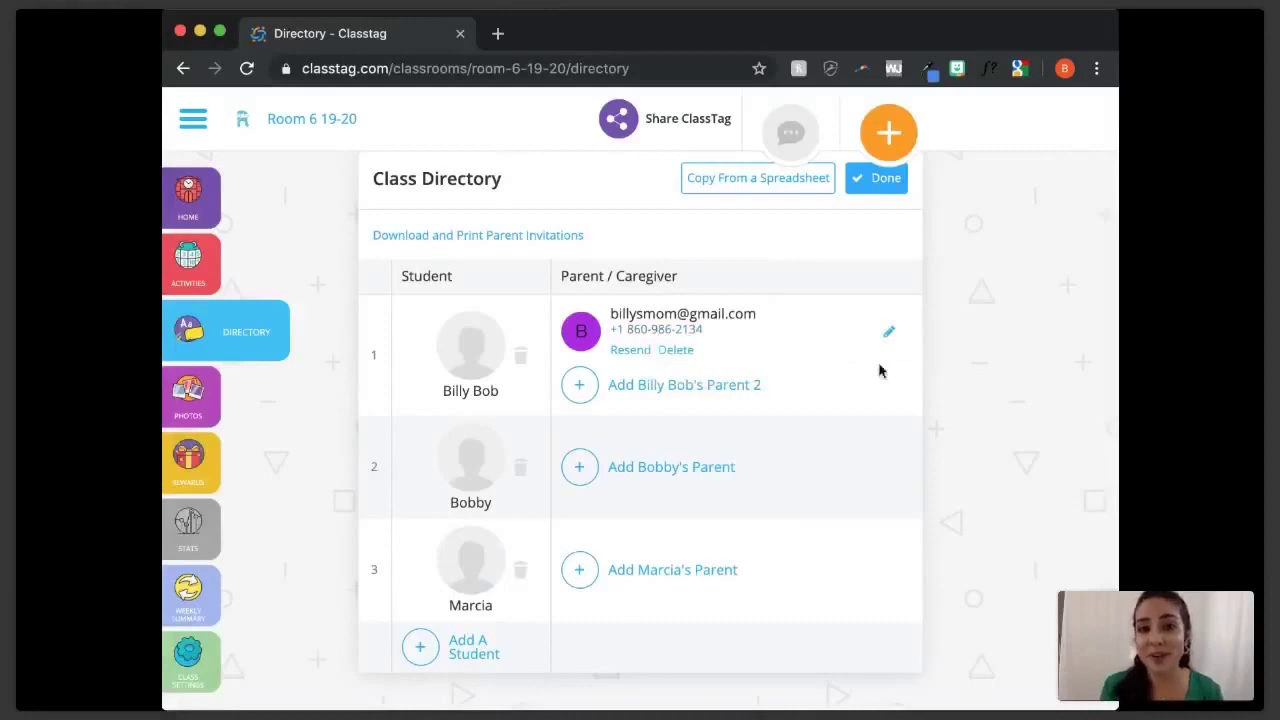
scroll(971, 310, up, 3)
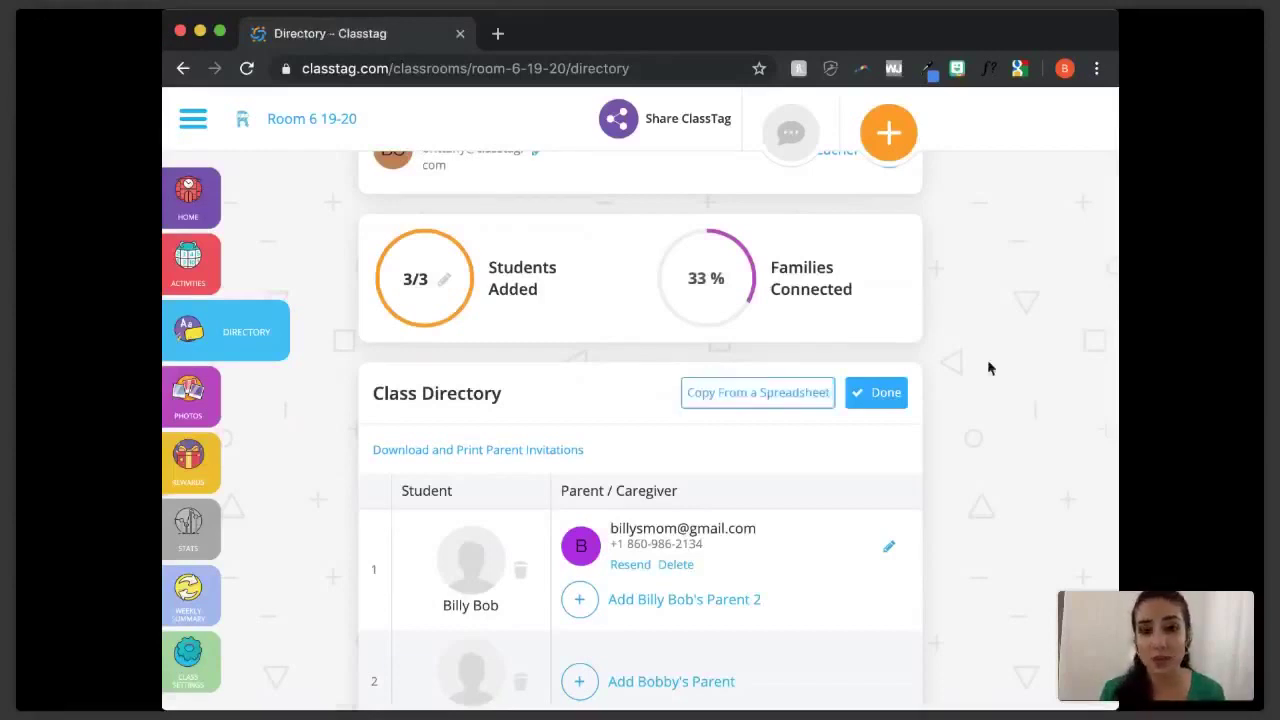
scroll(988, 368, up, 2)
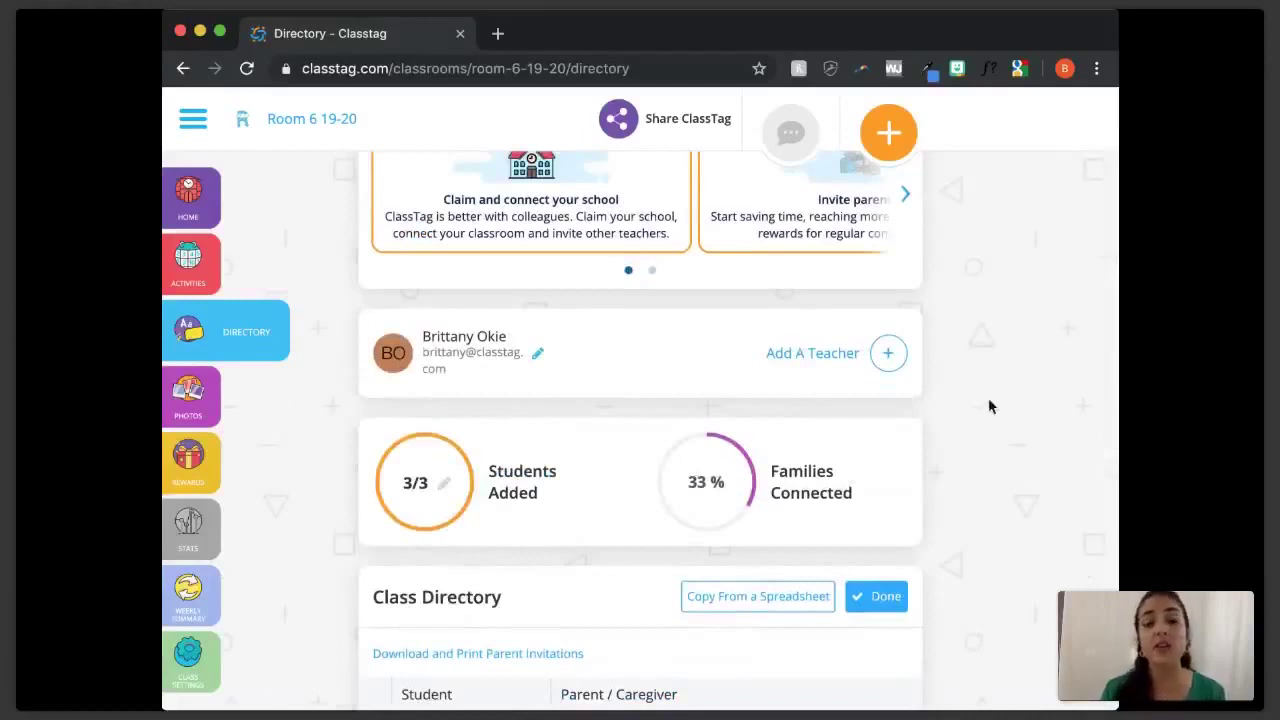
scroll(988, 406, up, 1)
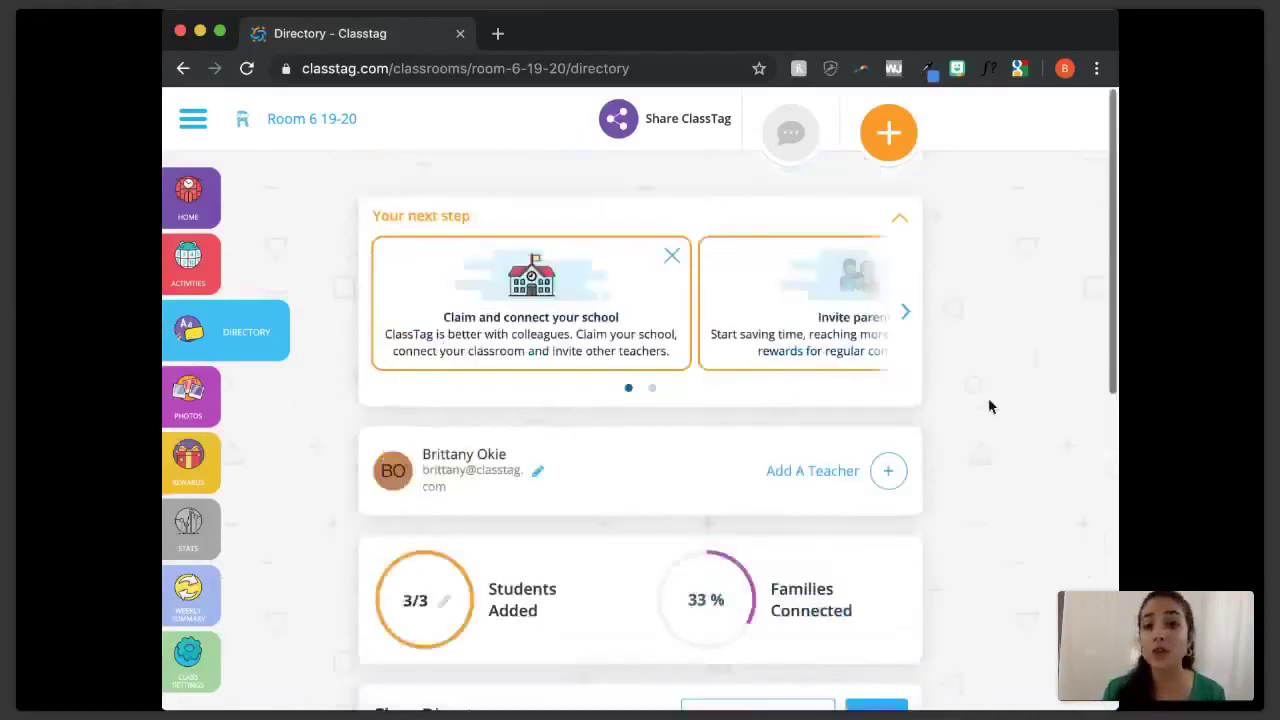
- From the classroom home page, open the draft 14-item kindergarten supply list for review
click(254, 219)
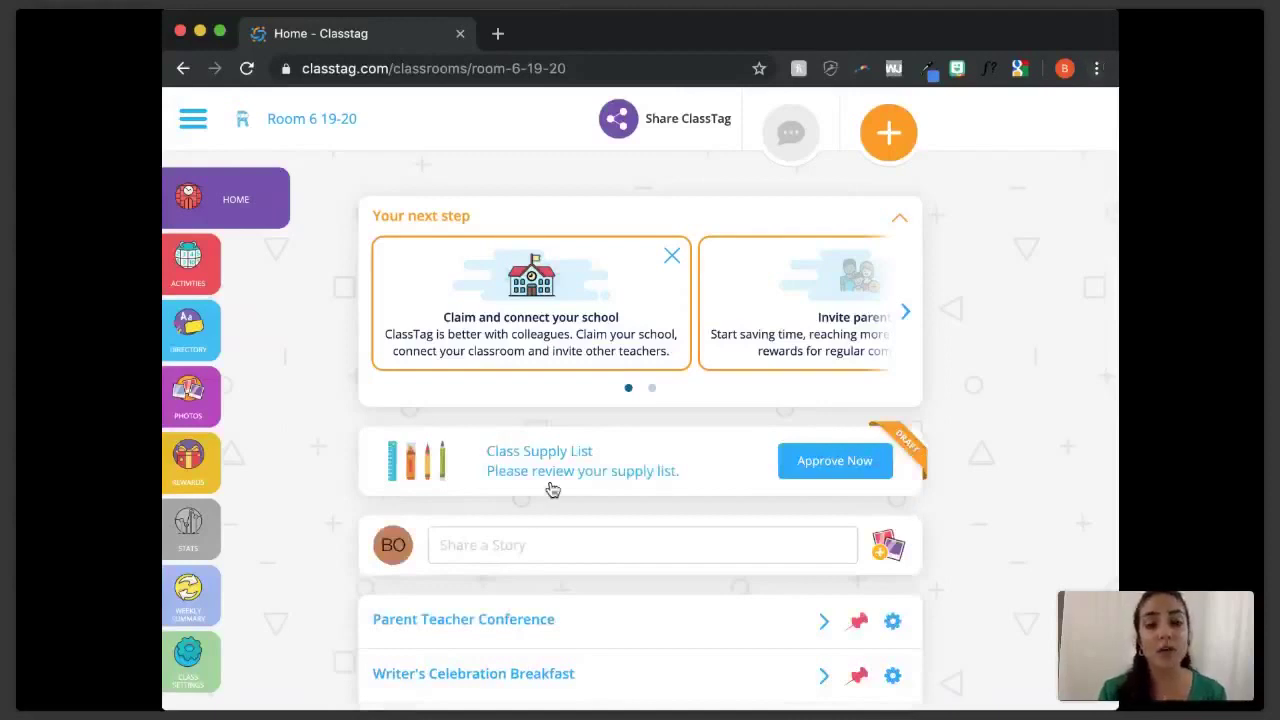
click(872, 477)
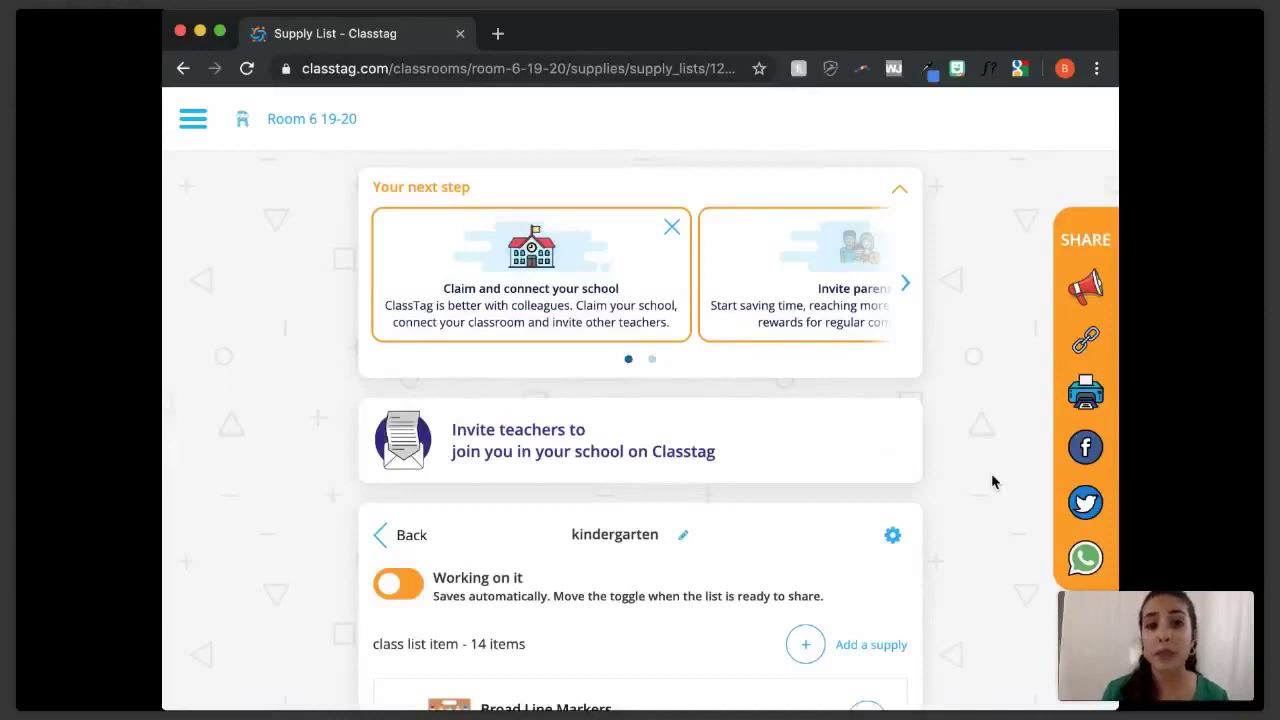
scroll(991, 482, down, 1)
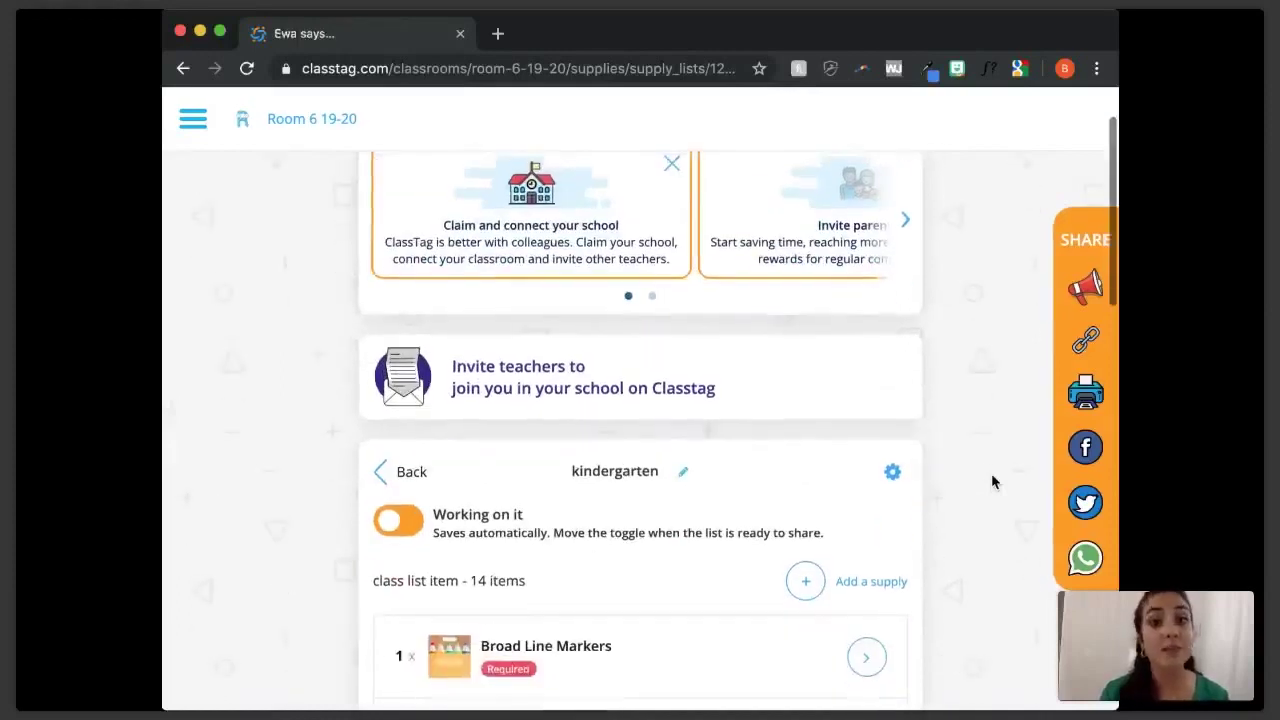
scroll(992, 477, down, 4)
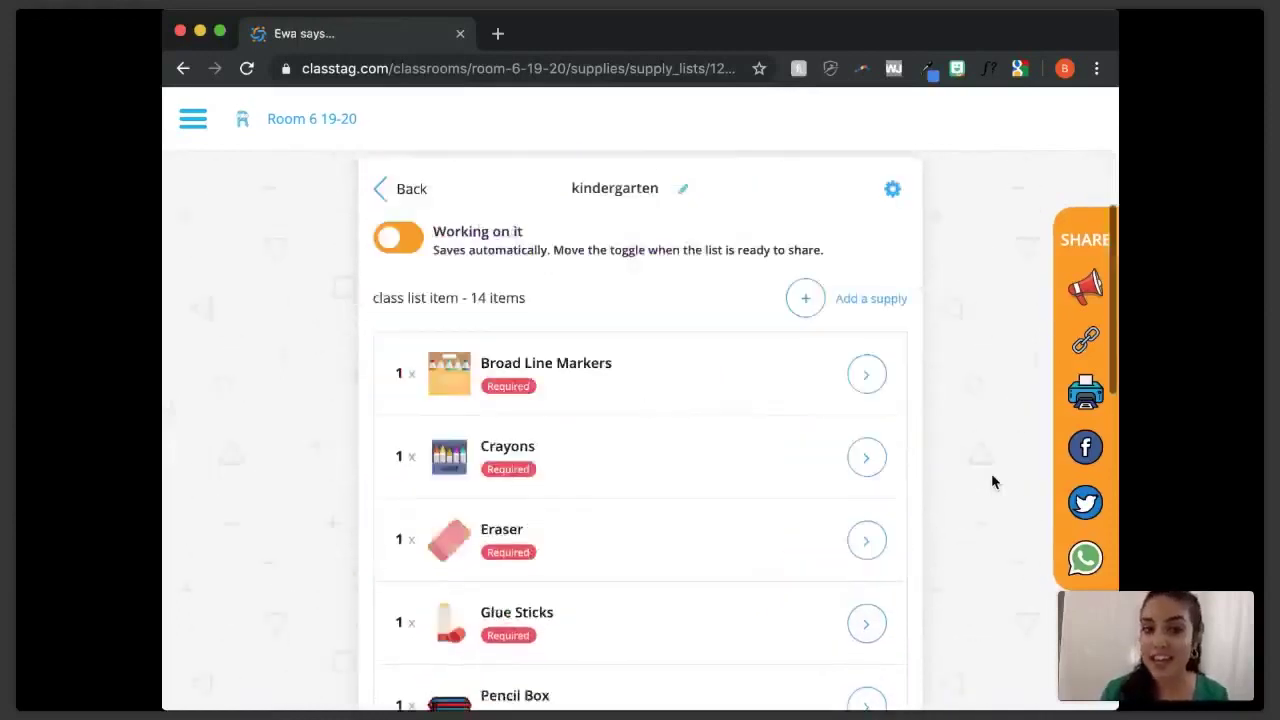
scroll(992, 482, down, 2)
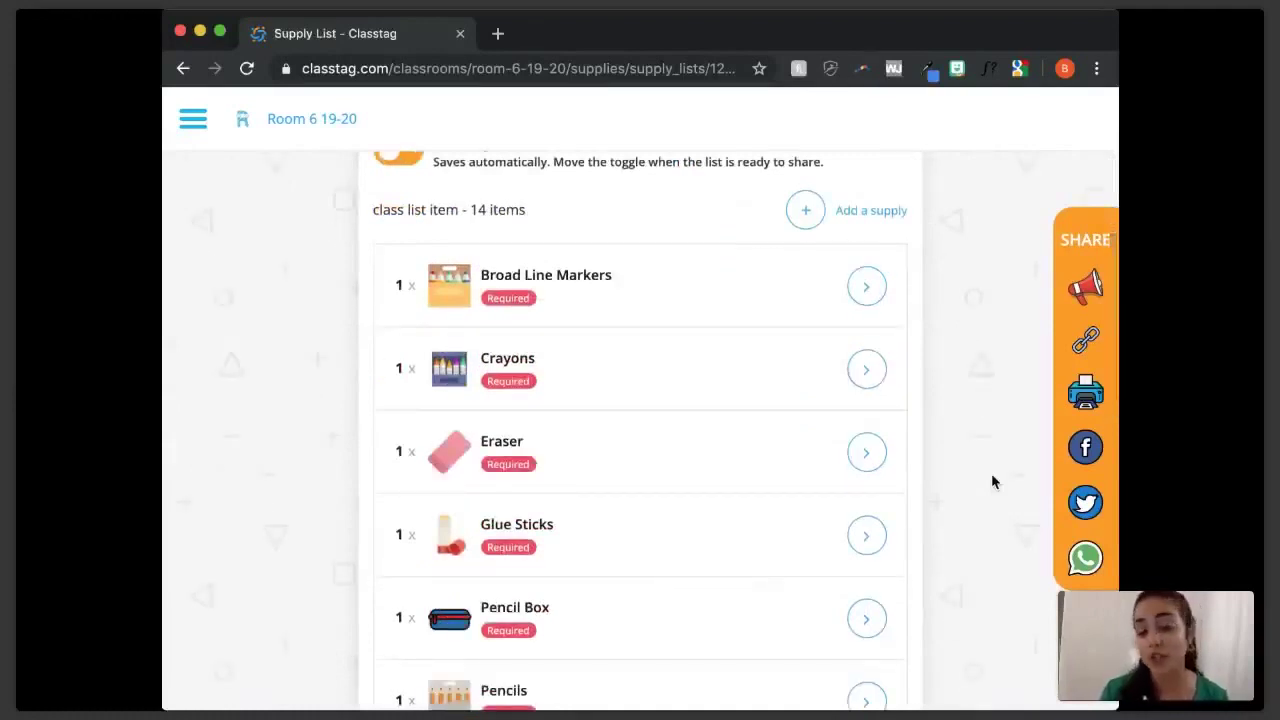
scroll(992, 482, down, 2)
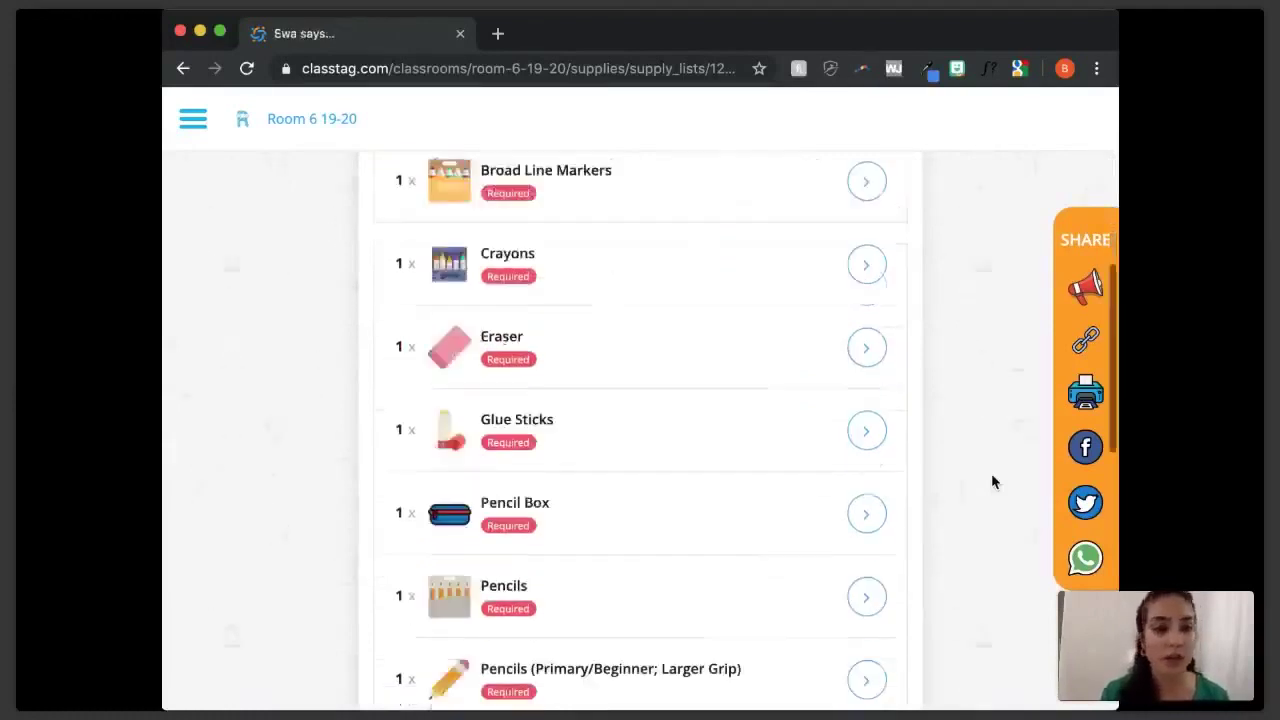
scroll(992, 482, down, 2)
scroll(992, 482, down, 5)
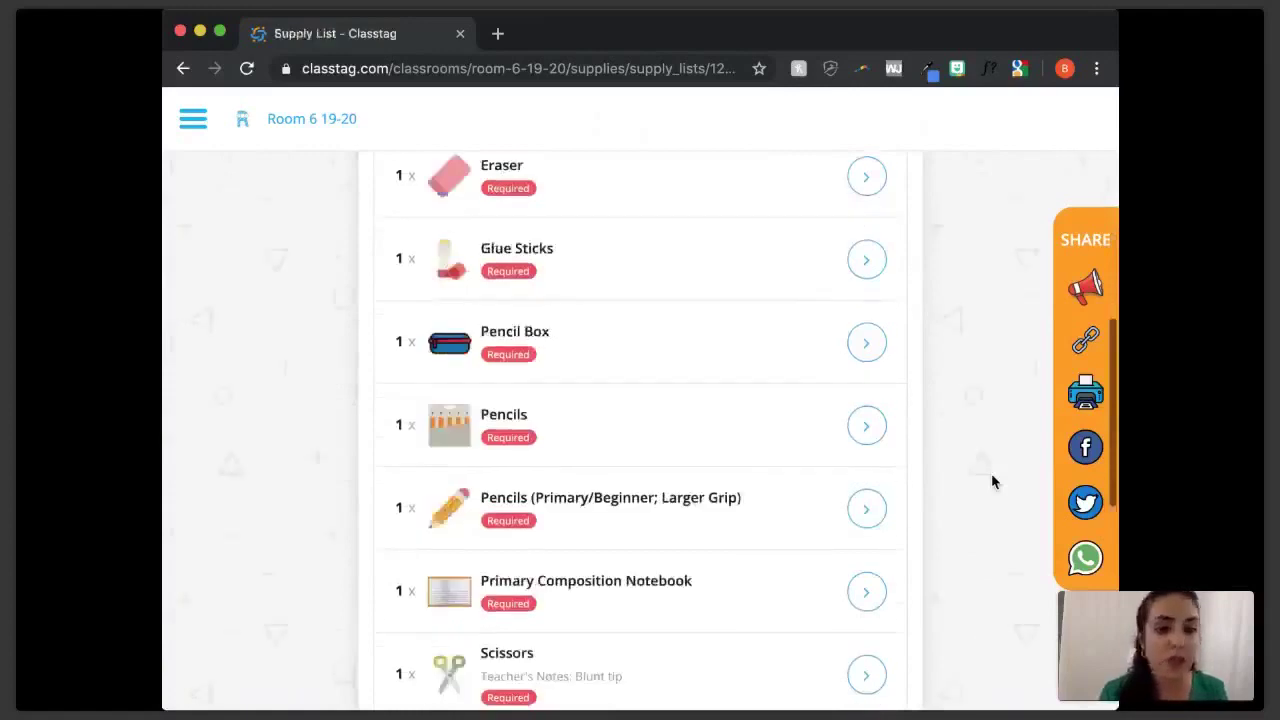
scroll(992, 482, down, 3)
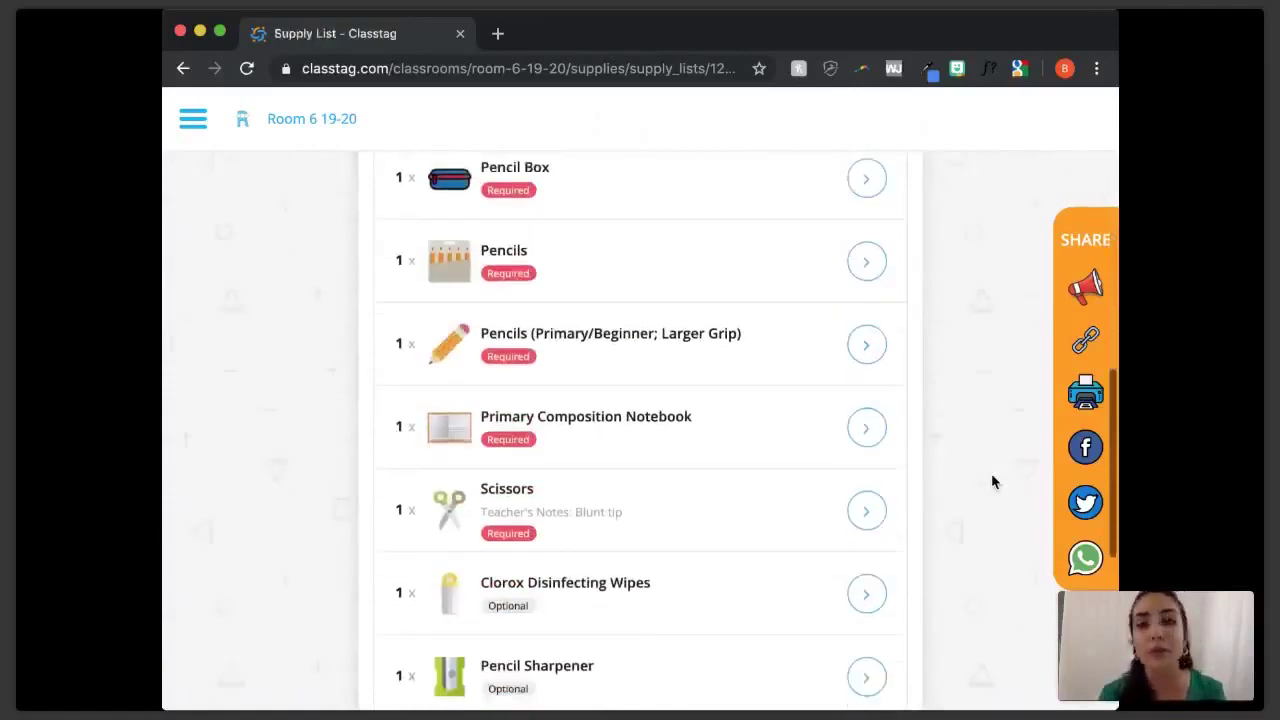
scroll(991, 482, down, 3)
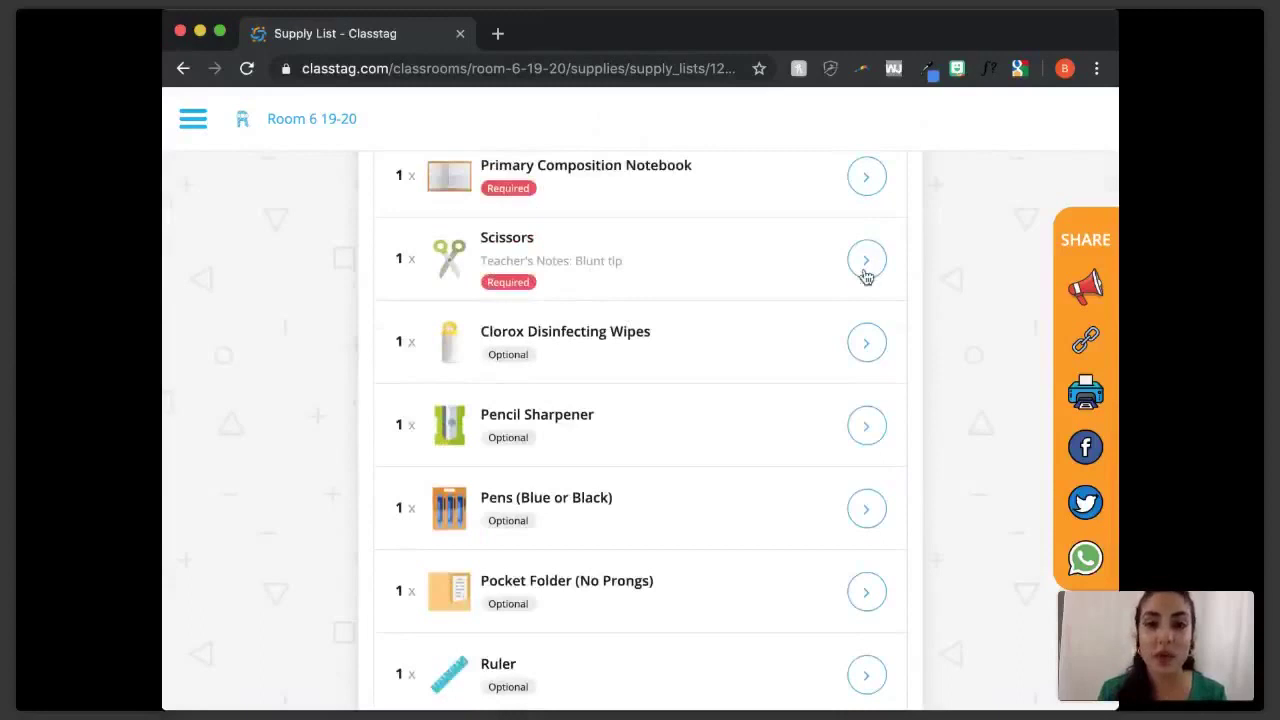
scroll(979, 324, up, 5)
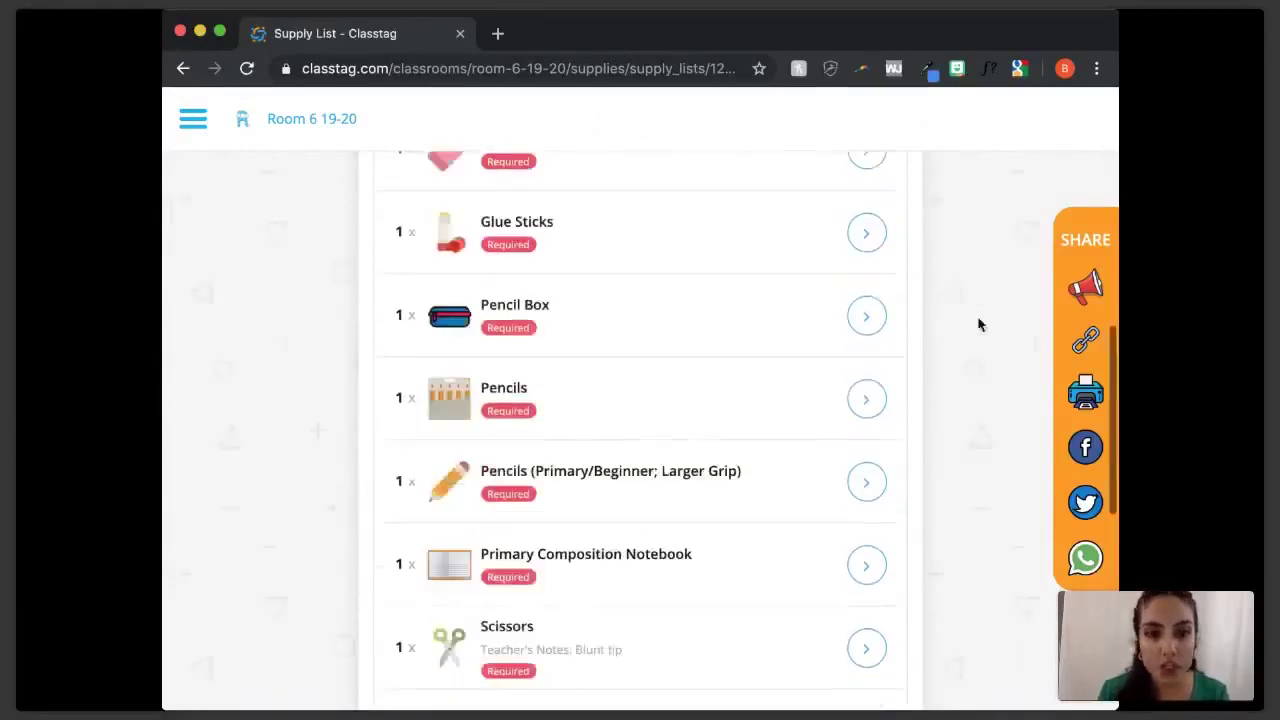
scroll(979, 324, up, 5)
scroll(977, 323, up, 2)
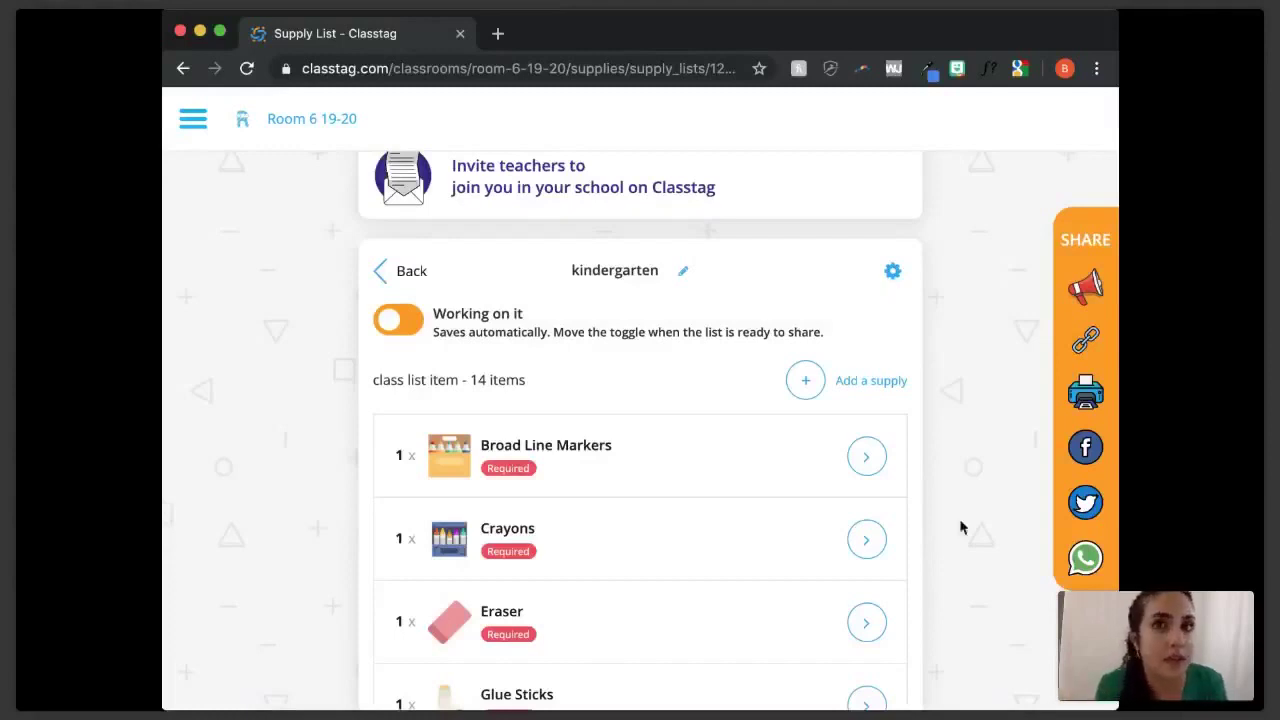
scroll(960, 525, down, 3)
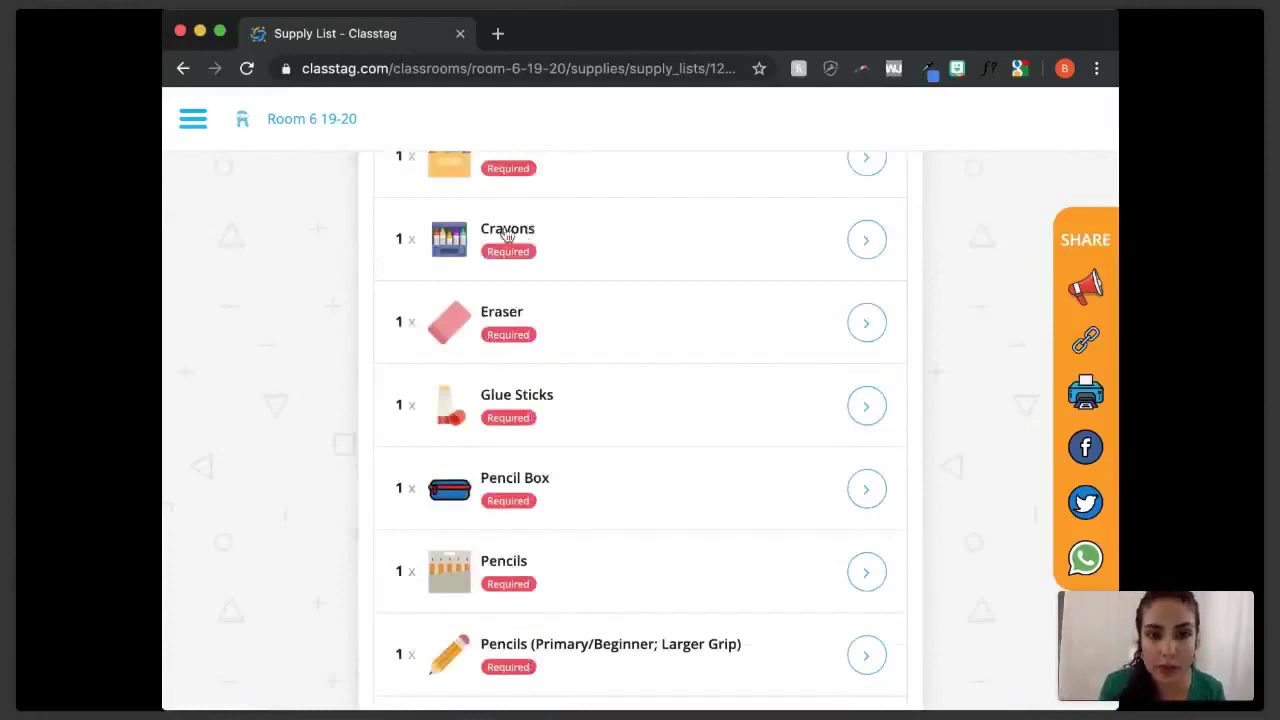
scroll(660, 385, down, 3)
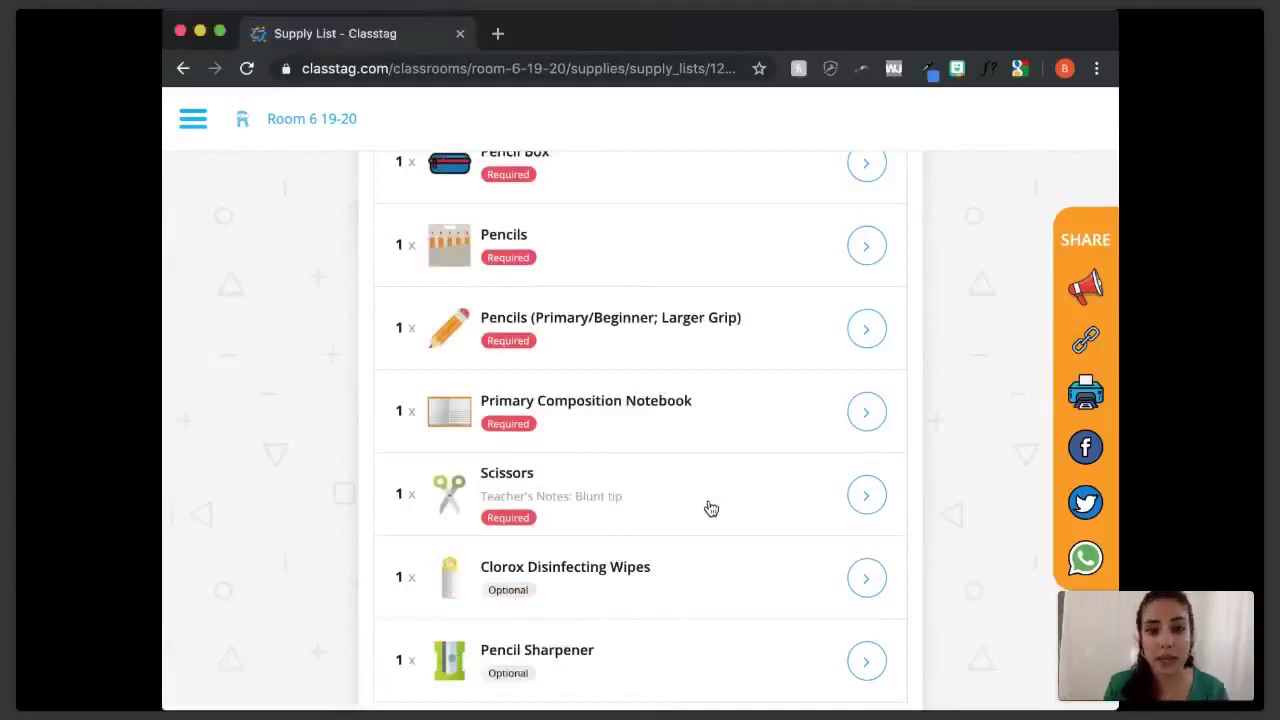
scroll(711, 509, up, 3)
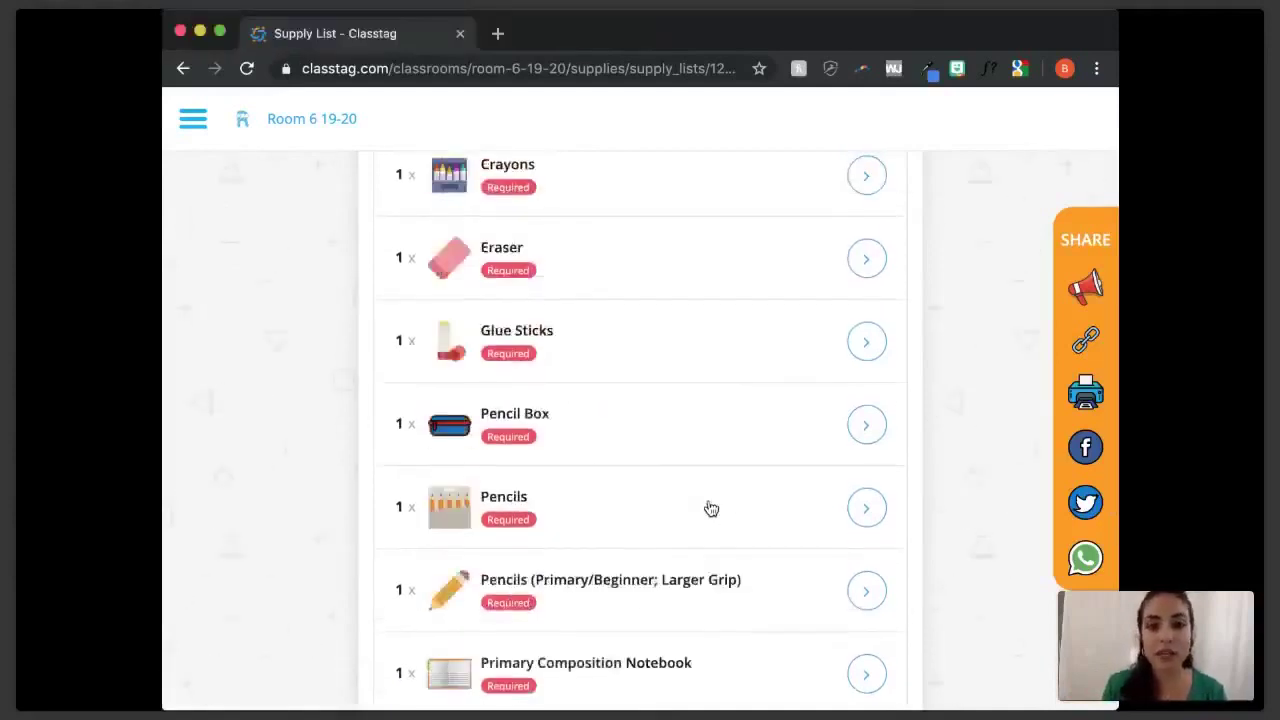
scroll(711, 509, up, 1)
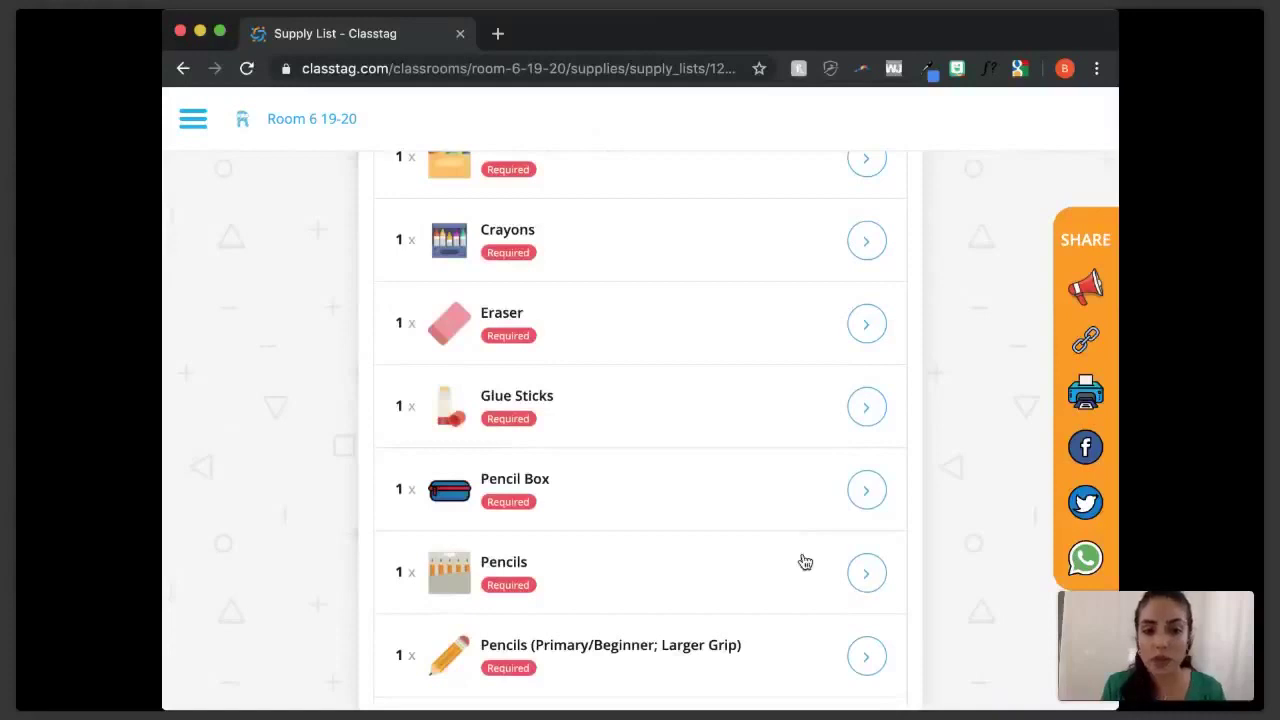
- Add the note 'Golf Pencils' to the Pencils supply and save it
click(868, 575)
click(678, 350)
text(Golf Pencils)
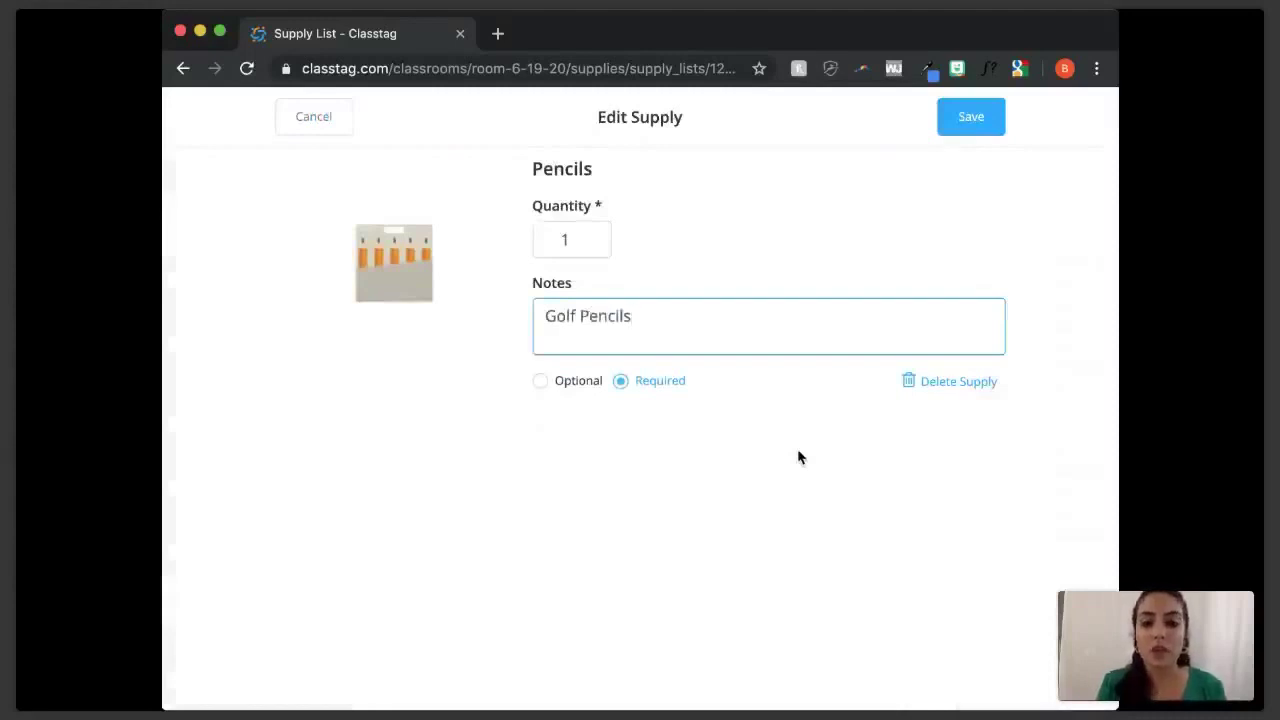
click(972, 120)
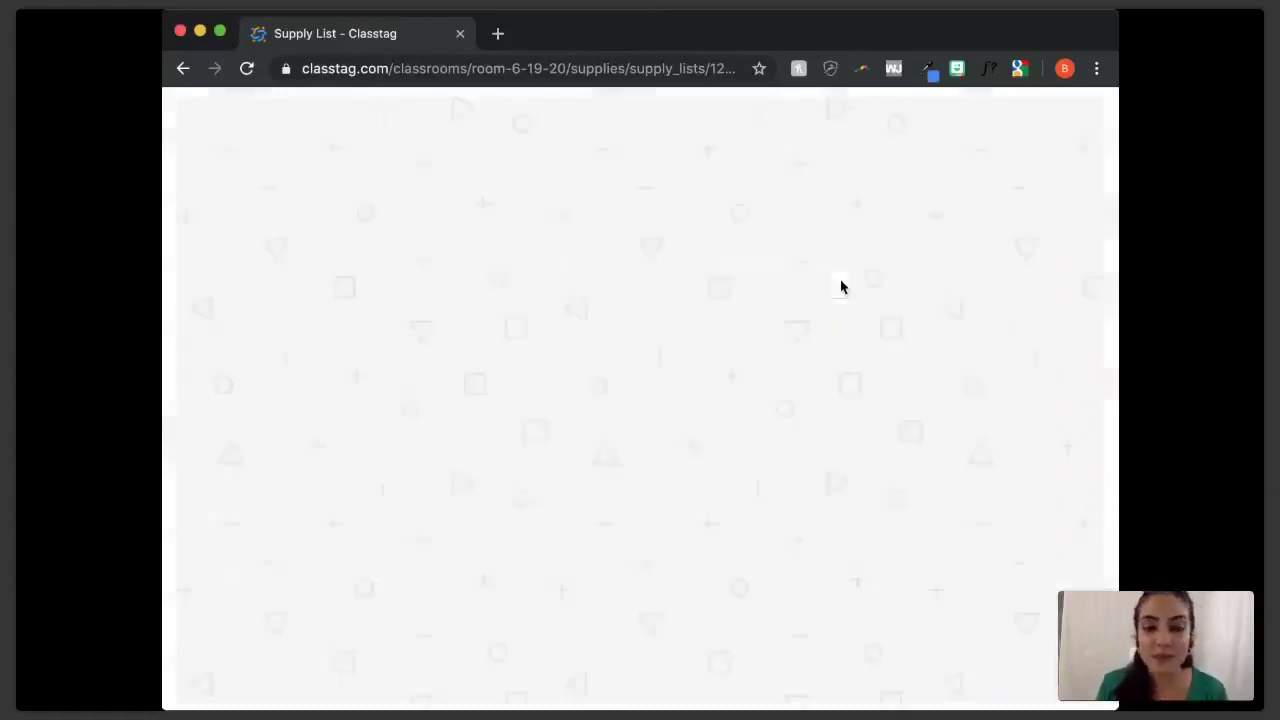
scroll(666, 460, down, 1)
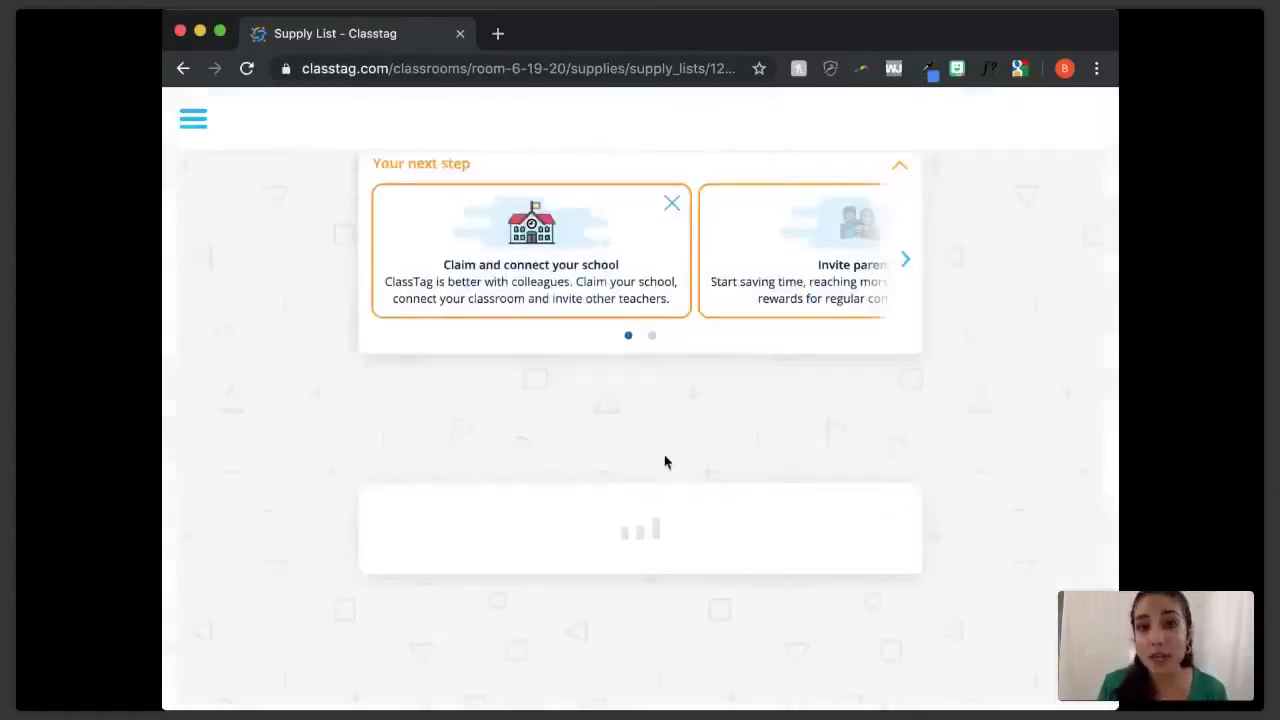
scroll(666, 461, down, 1)
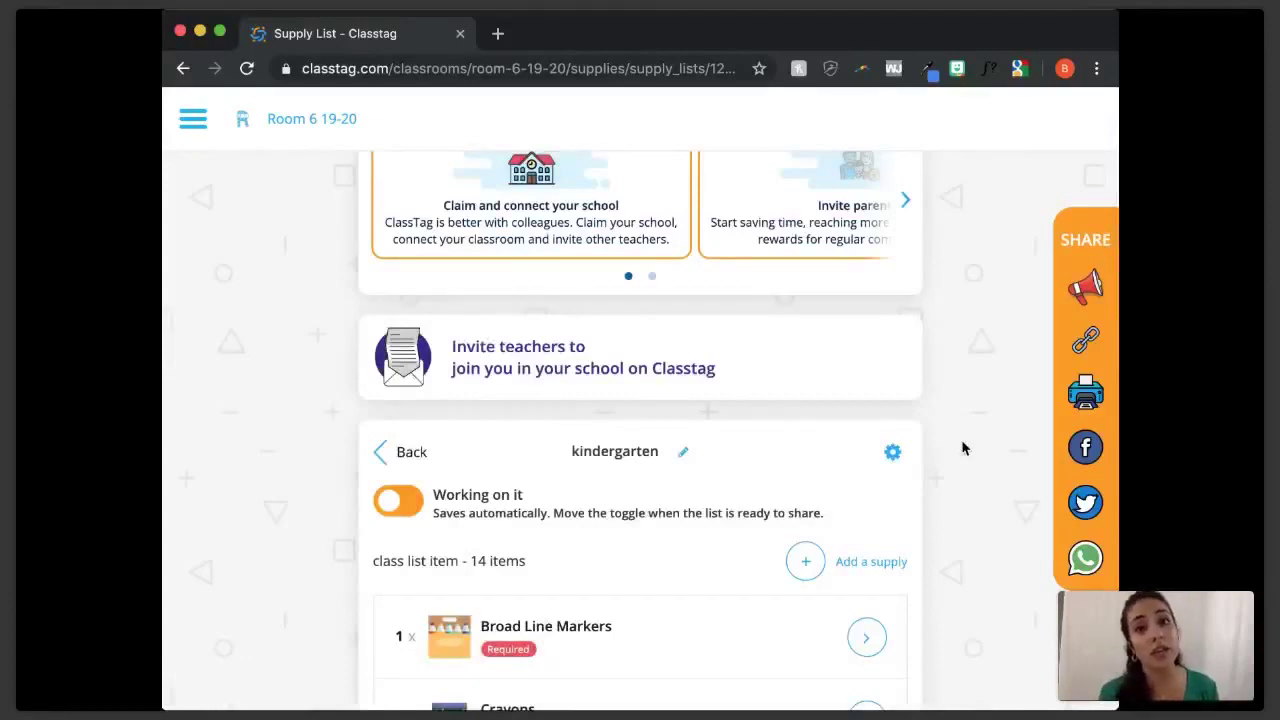
- Switch the kindergarten list's status from 'Working on it' to Ready
scroll(963, 449, down, 10)
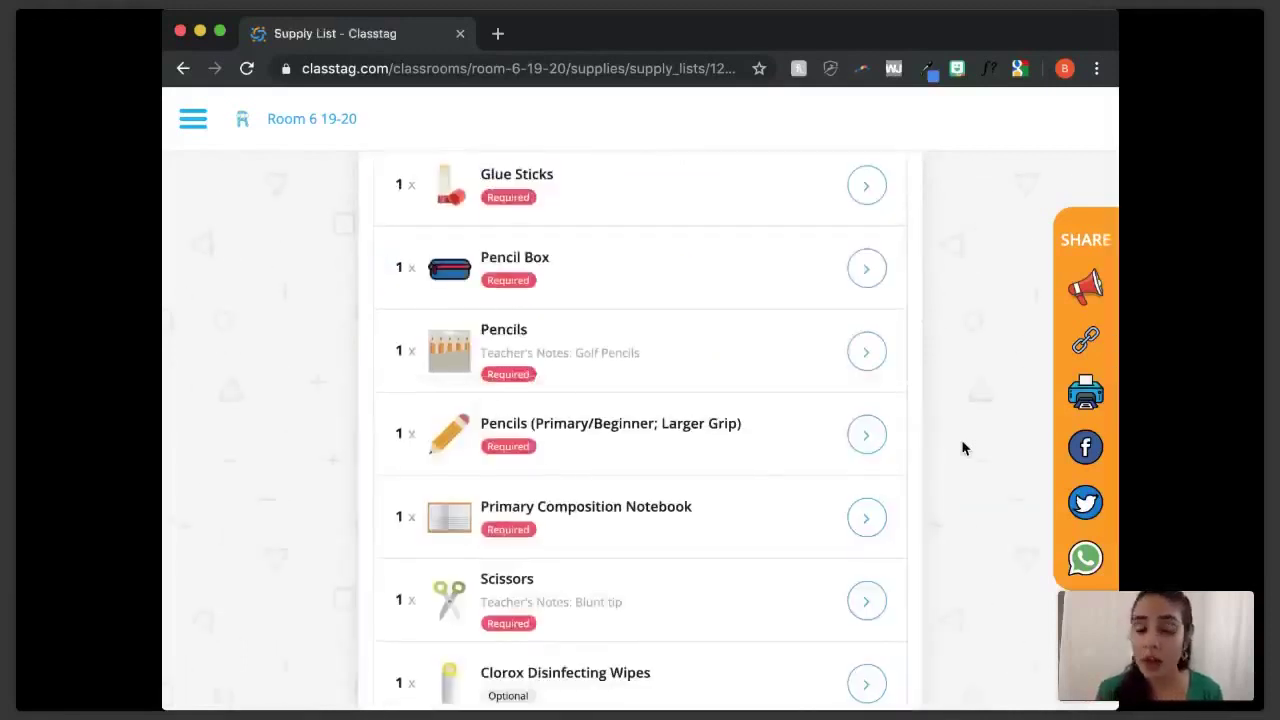
scroll(963, 449, up, 6)
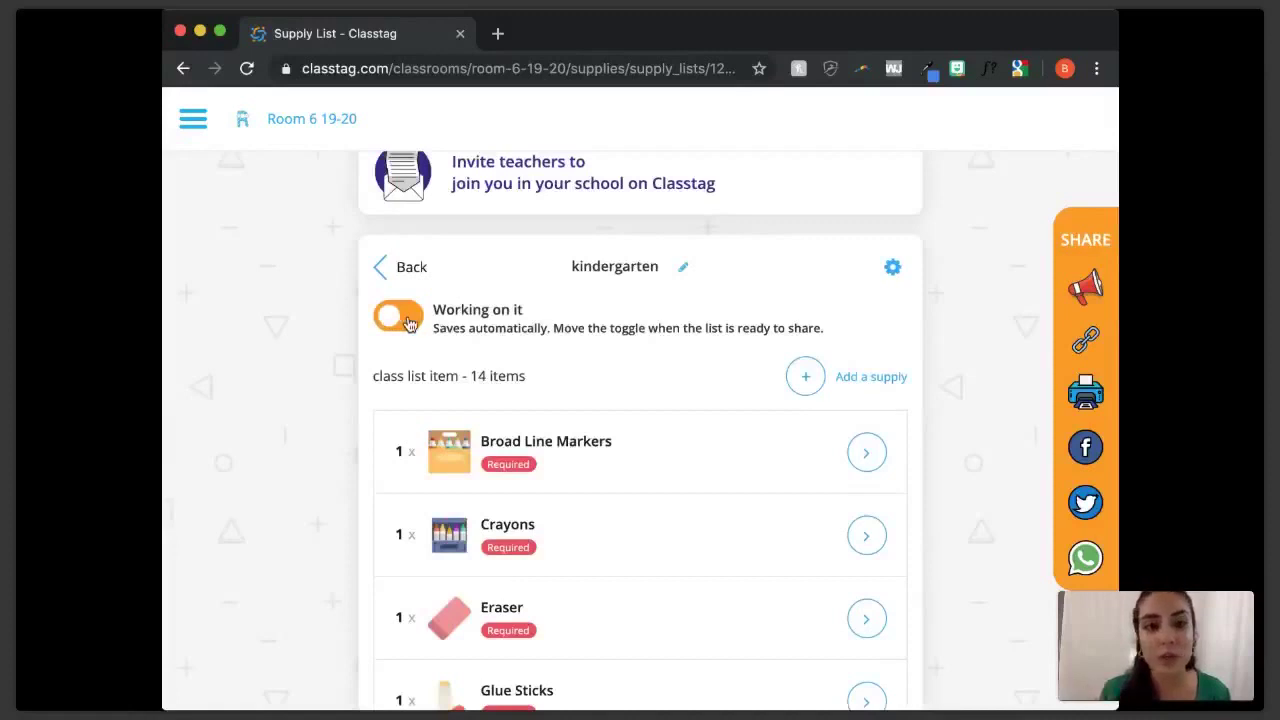
click(400, 317)
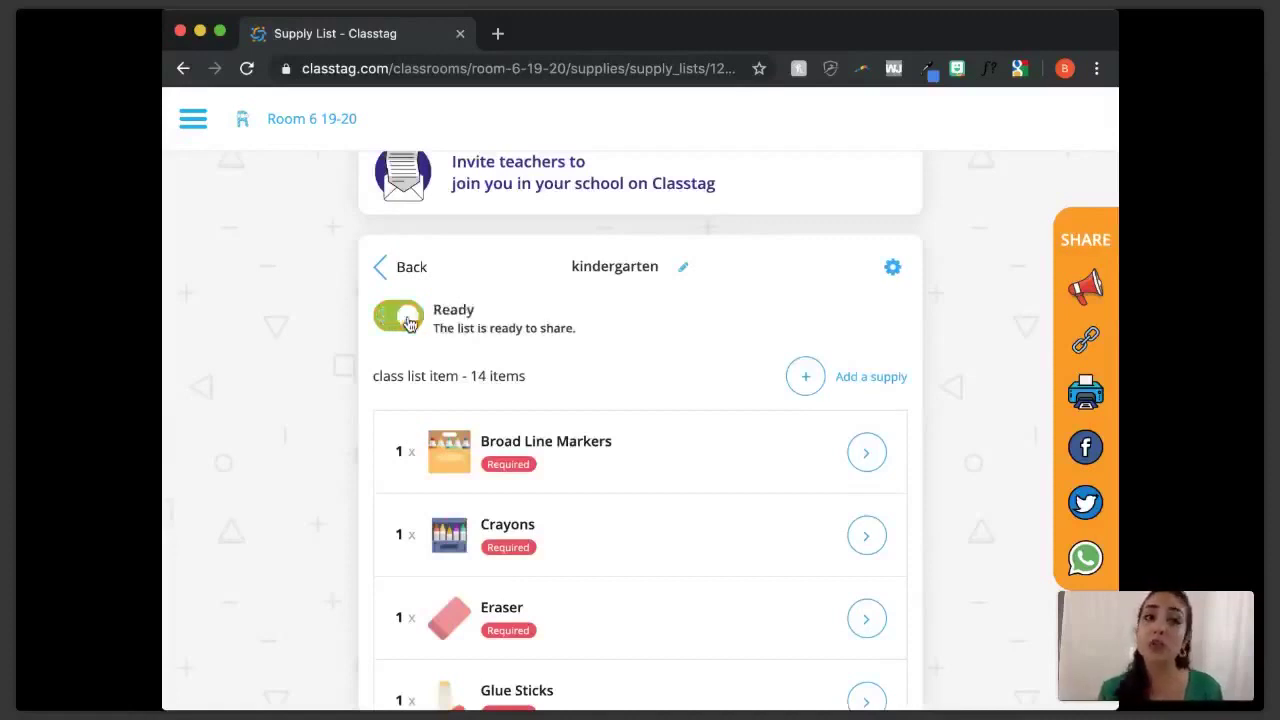
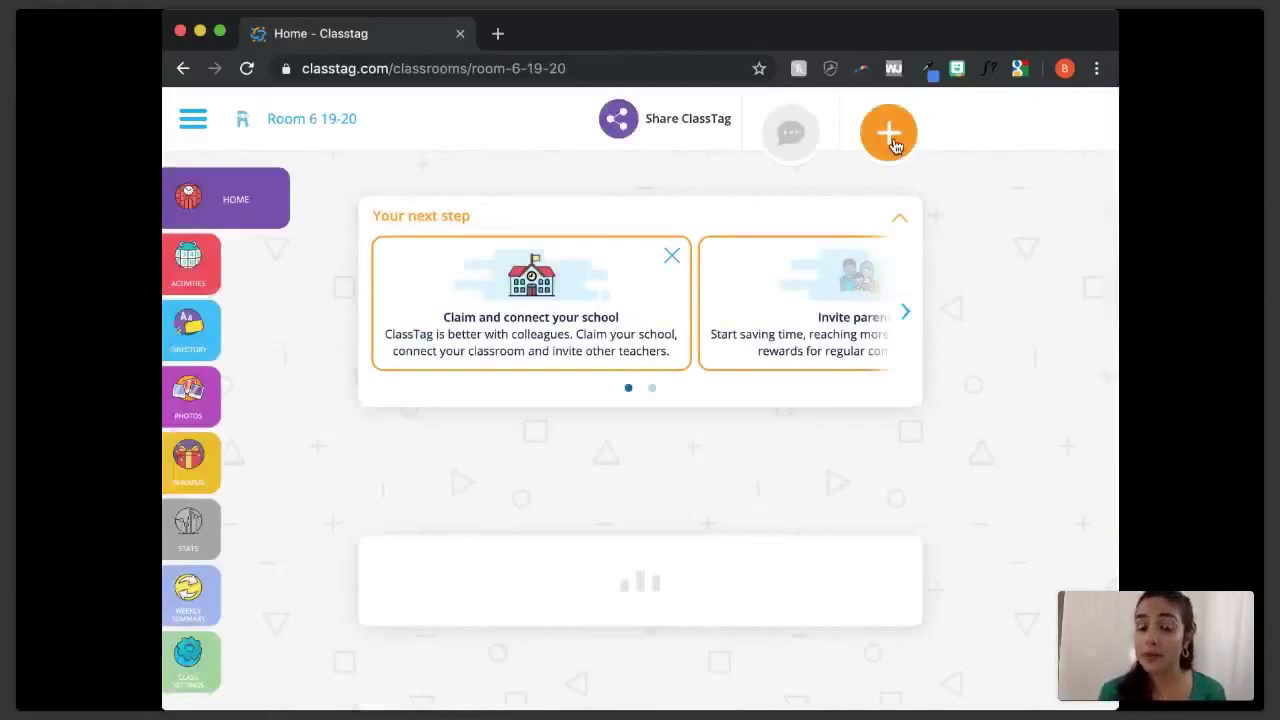
- Start a new announcement titled 'Supply List is Ready'
click(891, 140)
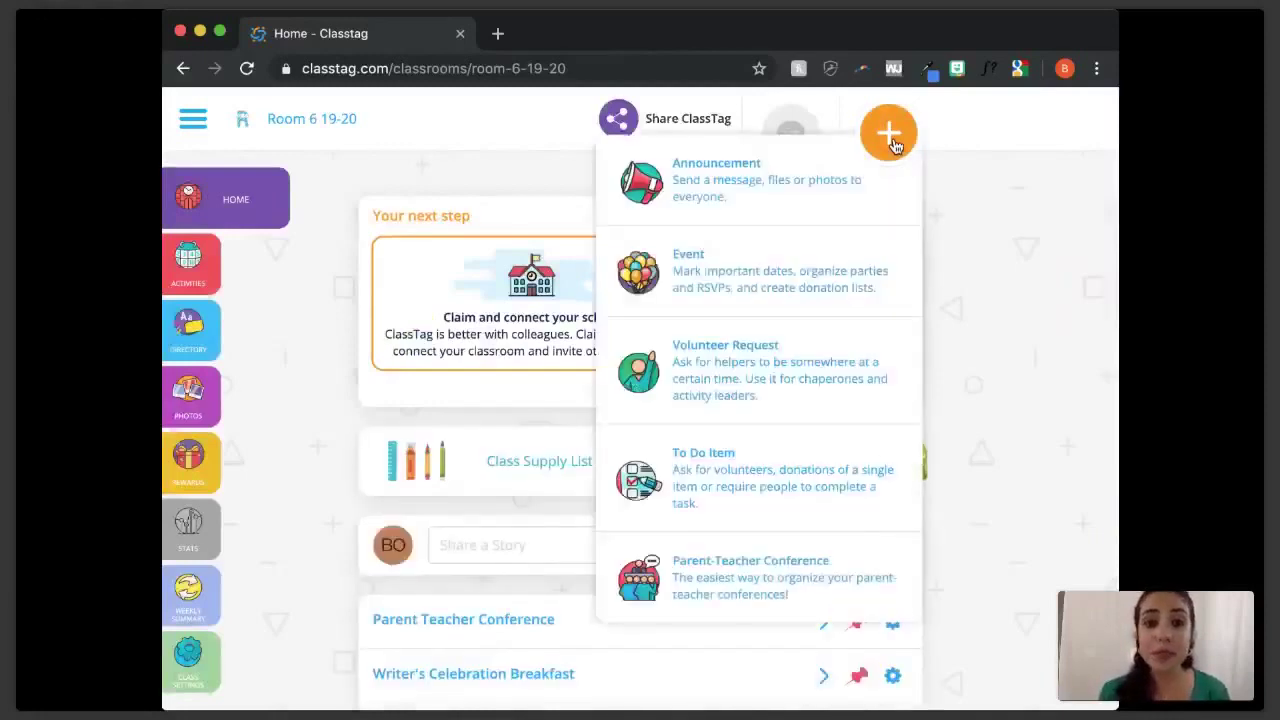
click(708, 190)
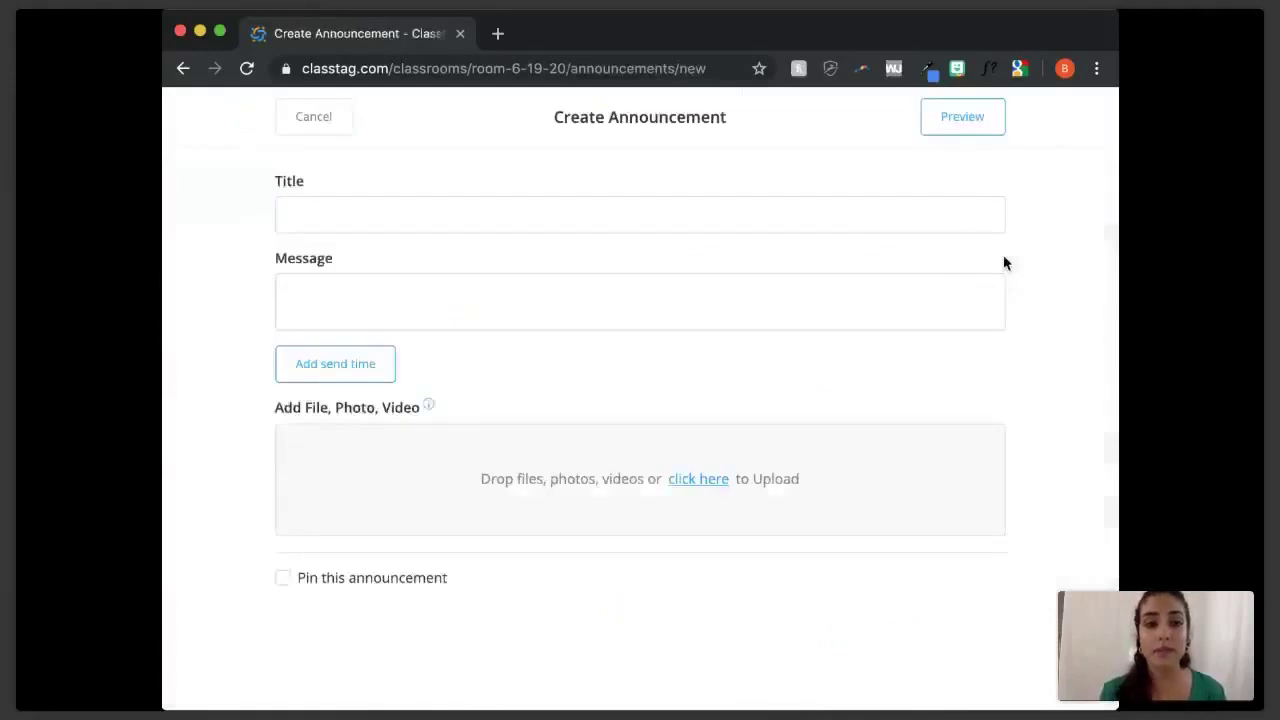
click(794, 214)
text(Supply )
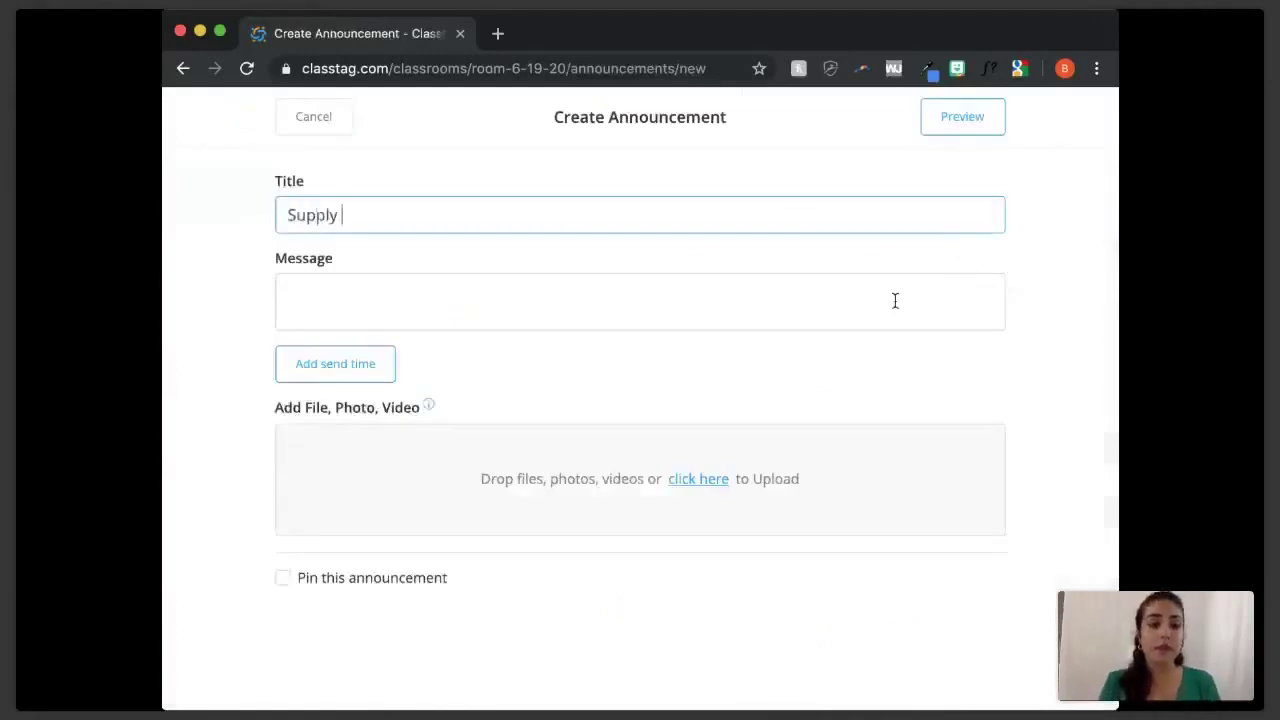
text(List)
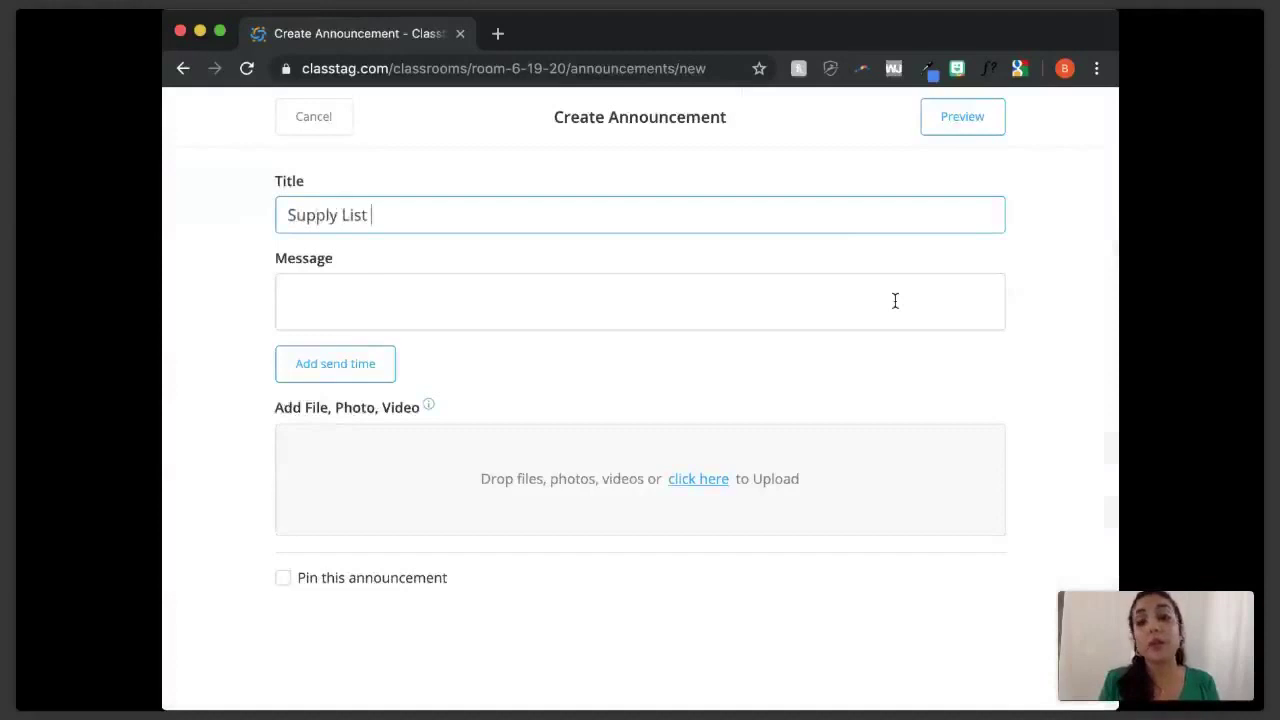
text( is Ready)
- Write the message 'Please check for supplies. Contact me with any questions.'
click(895, 301)
text(P)
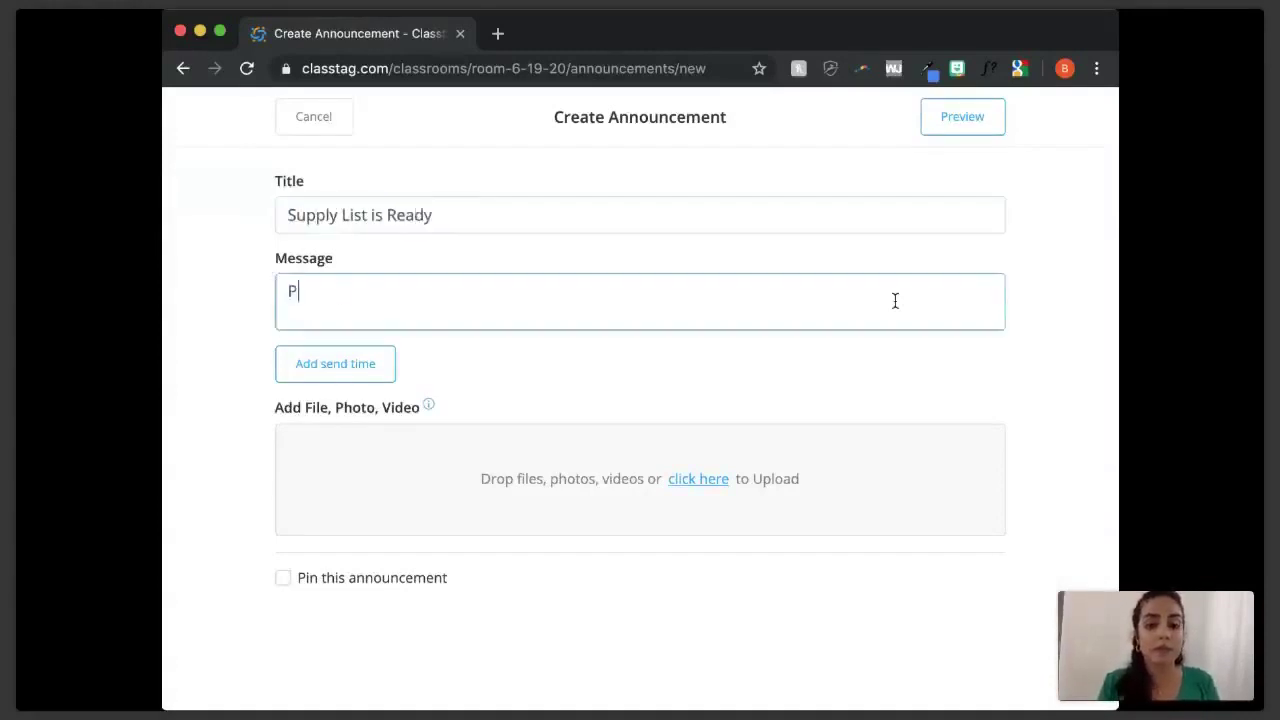
text(lease check if)
key(BackSpace)
key(BackSpace)
text(for su)
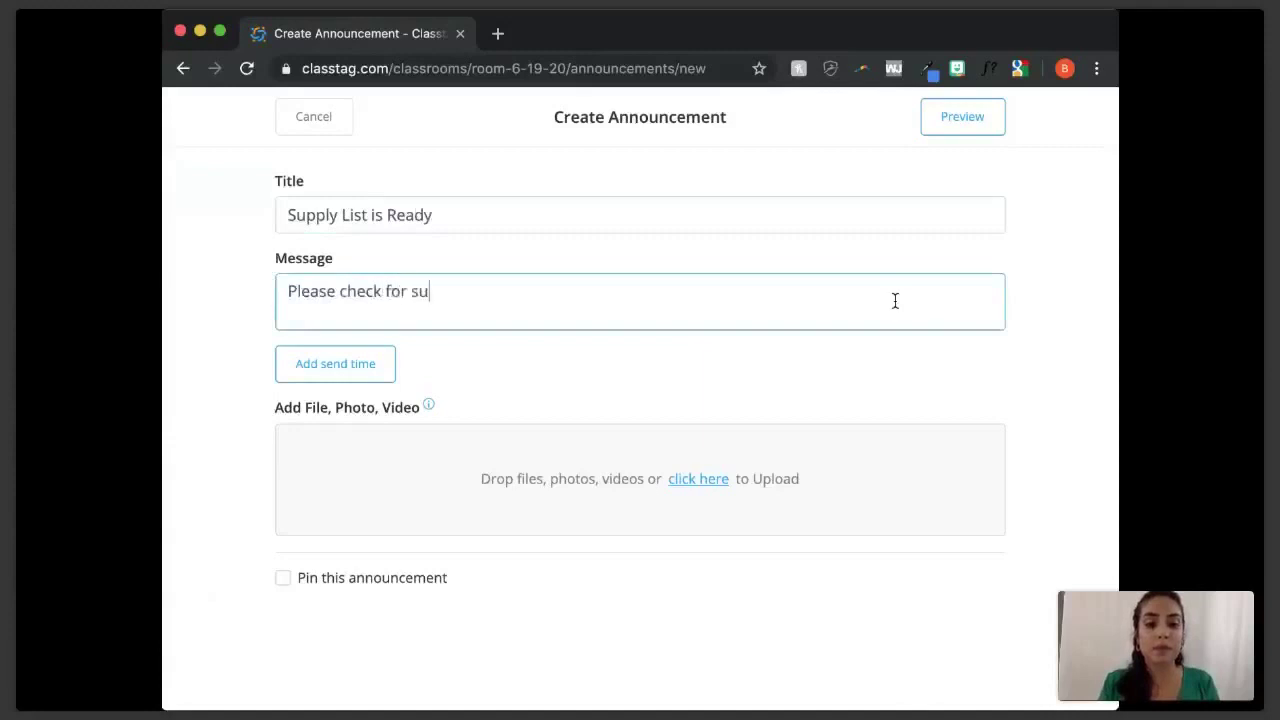
text(pplies.)
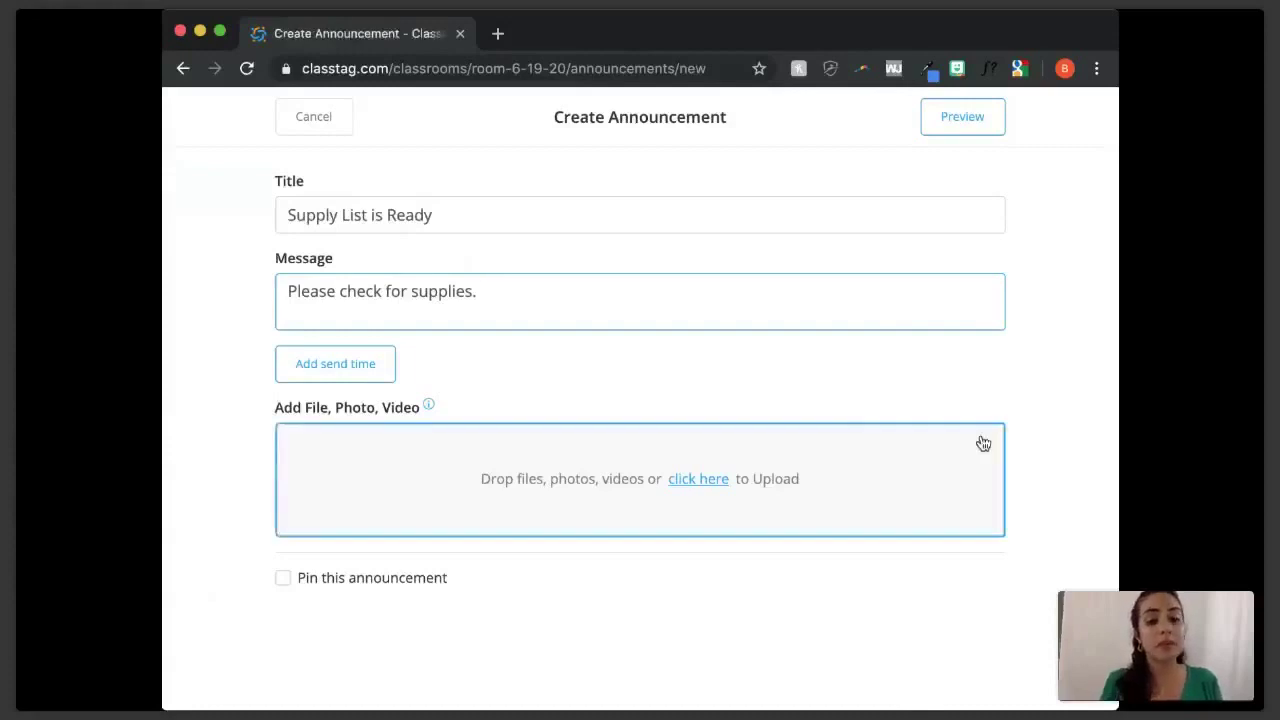
text(Co)
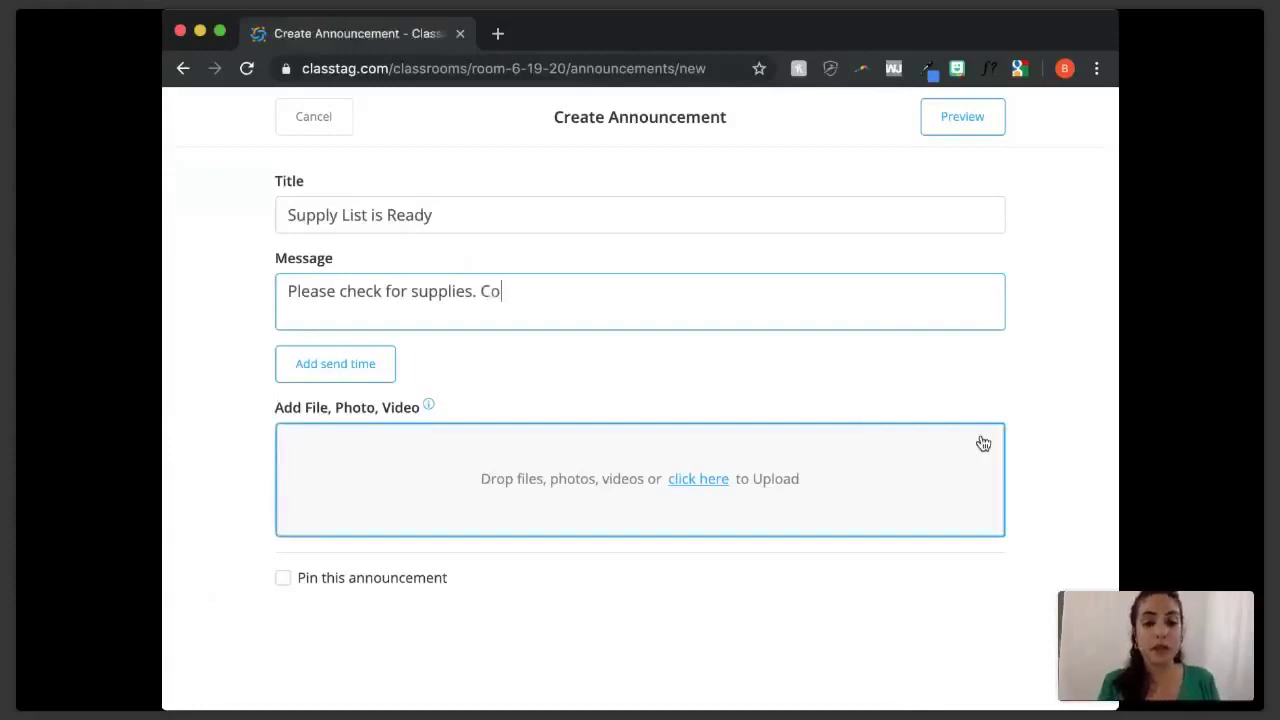
text(ntact me with any questions.)
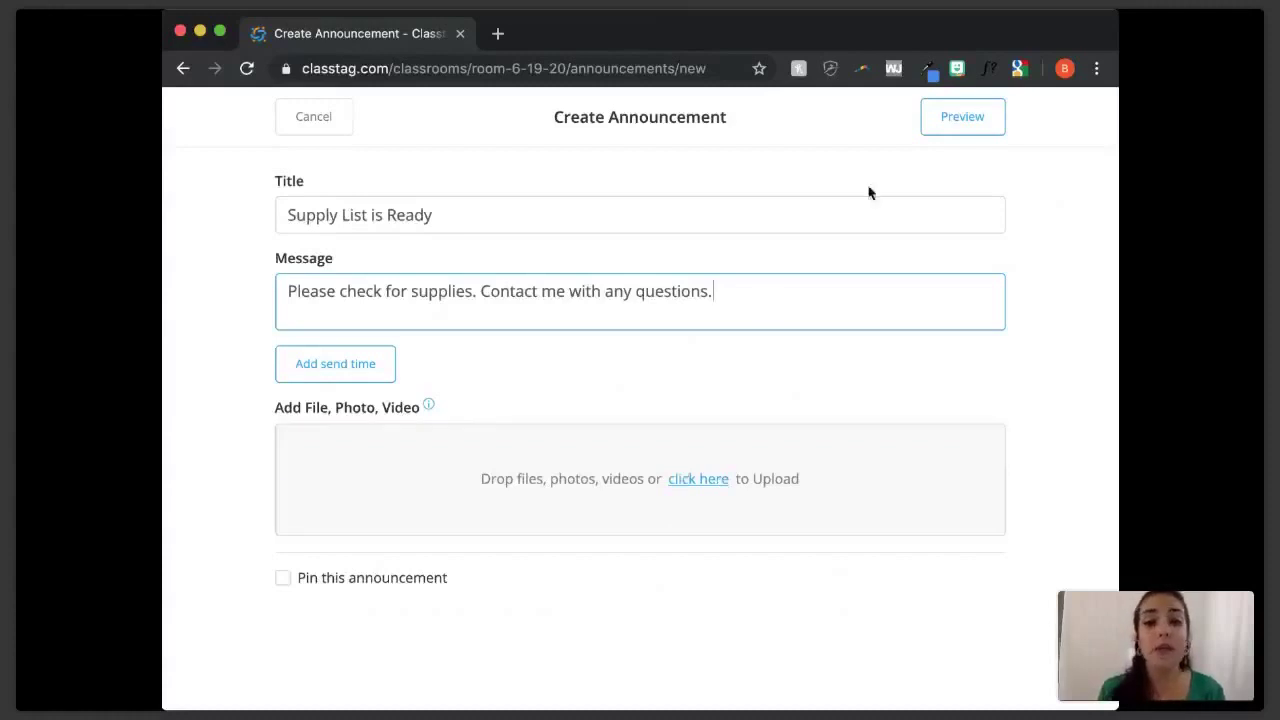
- Try pinning the announcement, then leave it unpinned after the pin-limit warning
click(284, 581)
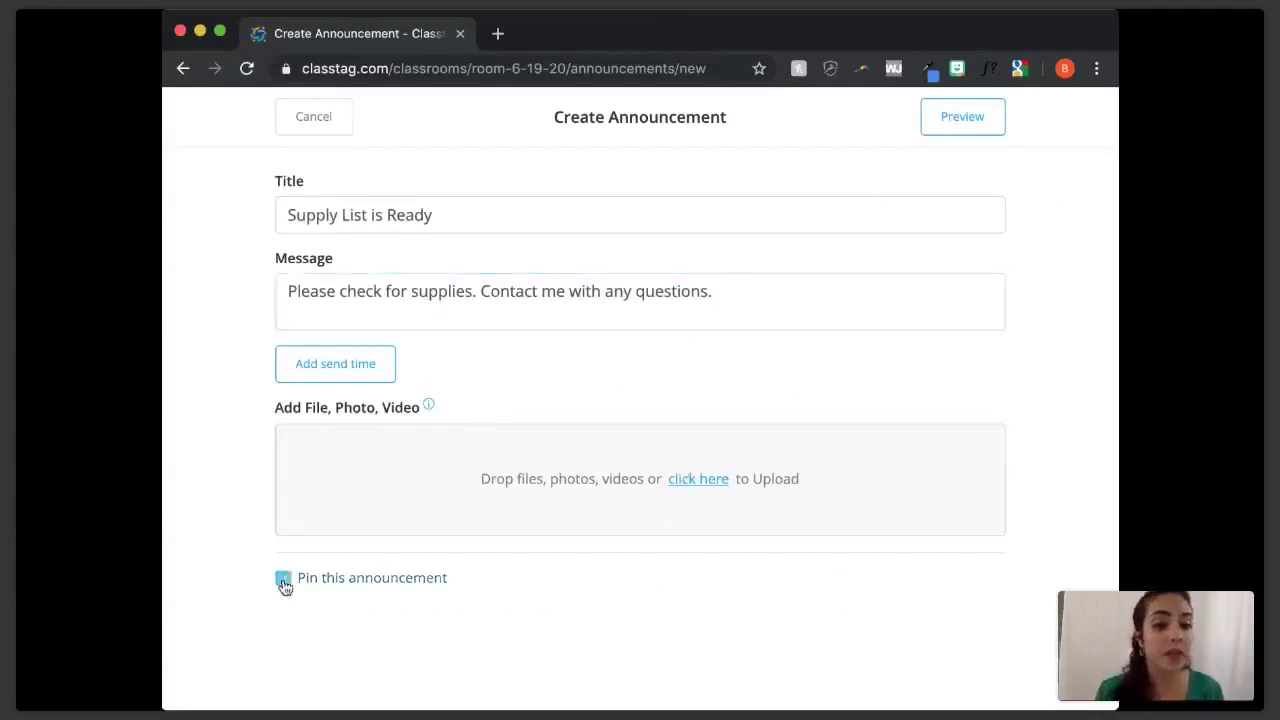
click(994, 117)
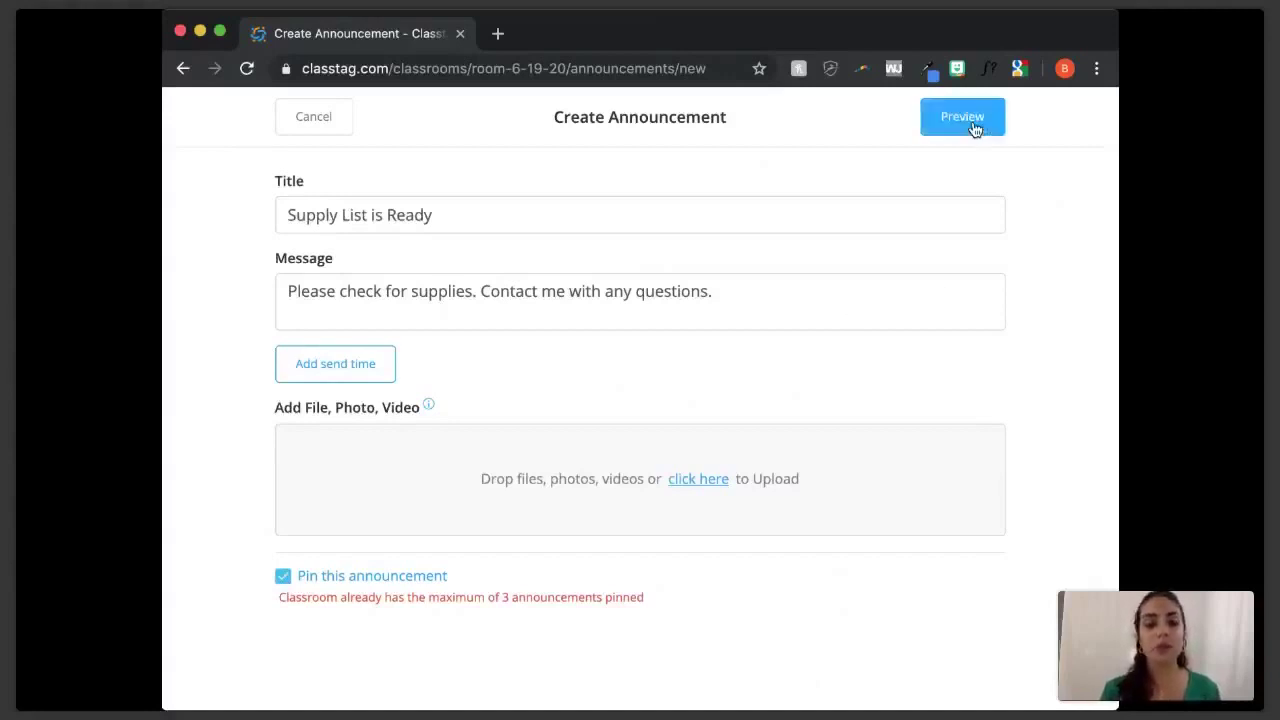
click(284, 578)
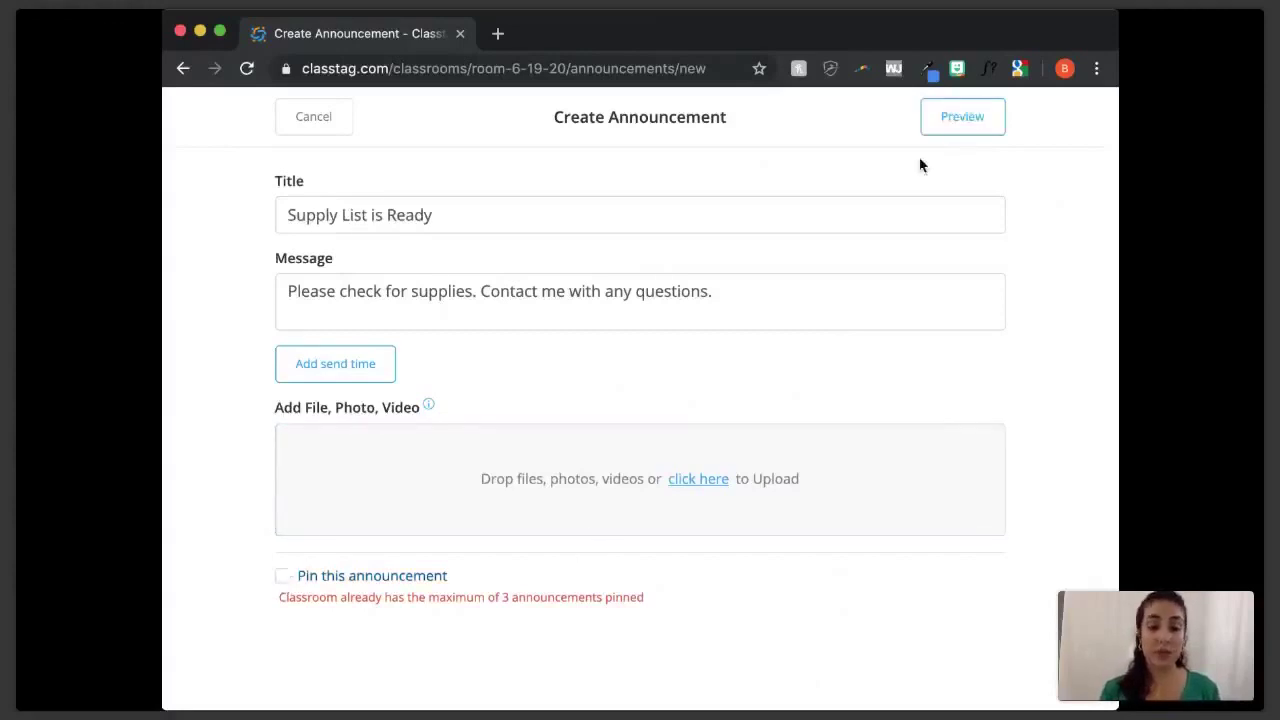
- Preview the announcement and scroll through its email version
click(962, 118)
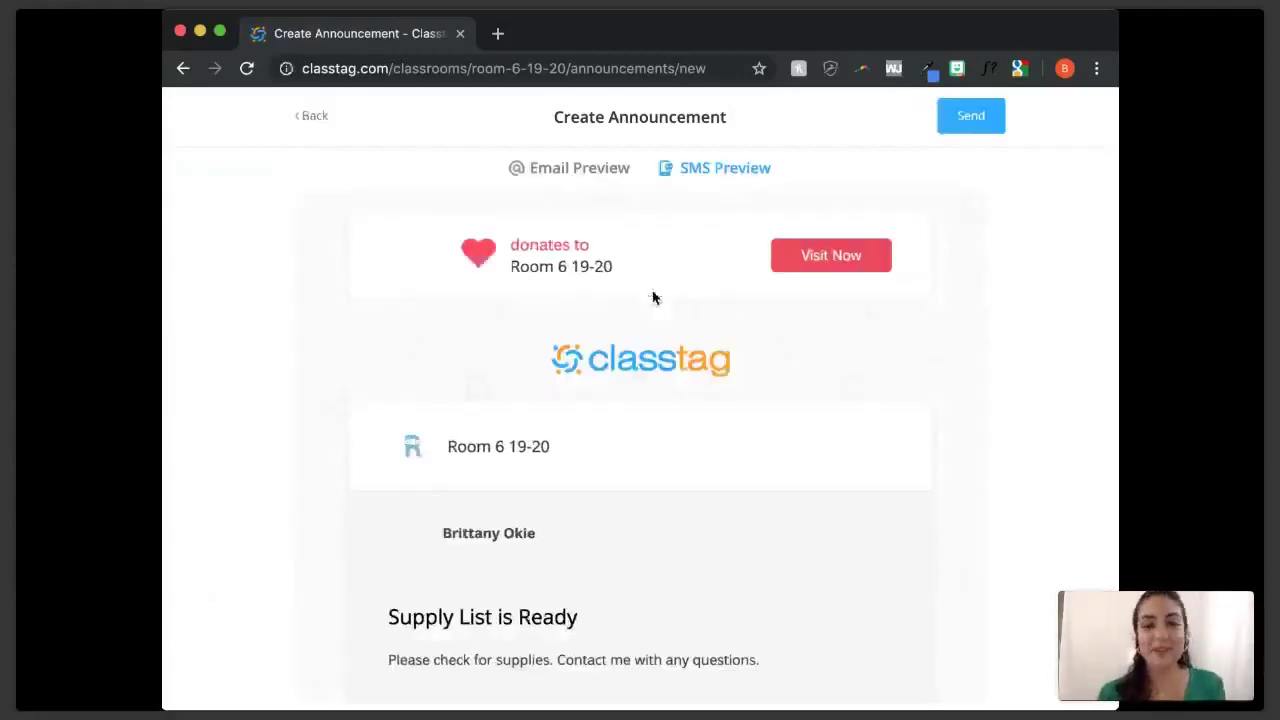
scroll(879, 428, down, 1)
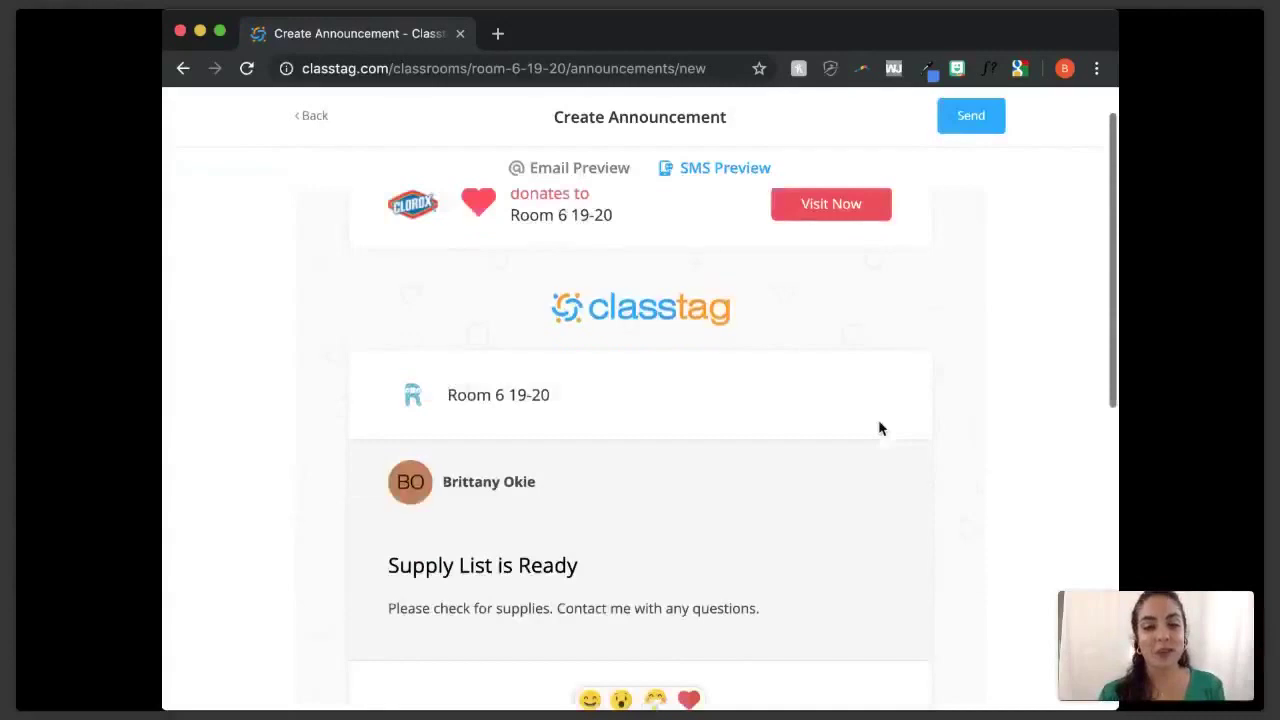
scroll(879, 428, down, 3)
scroll(879, 428, up, 2)
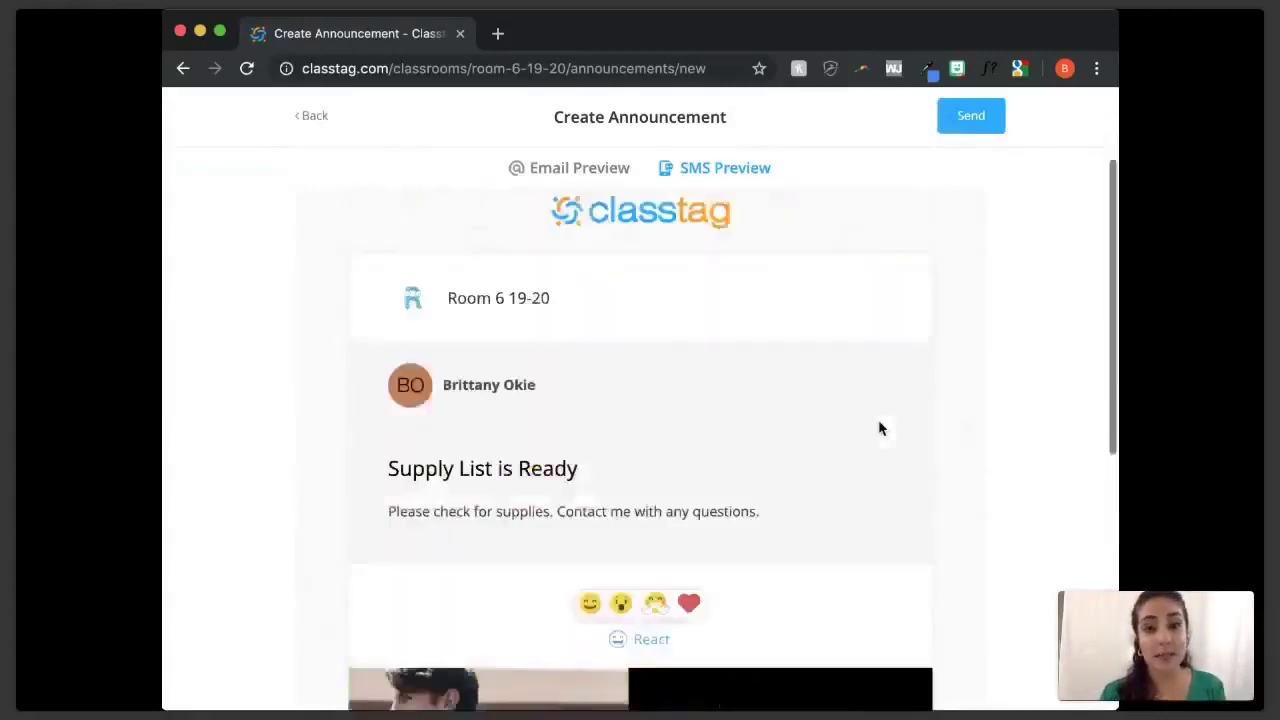
scroll(879, 428, up, 2)
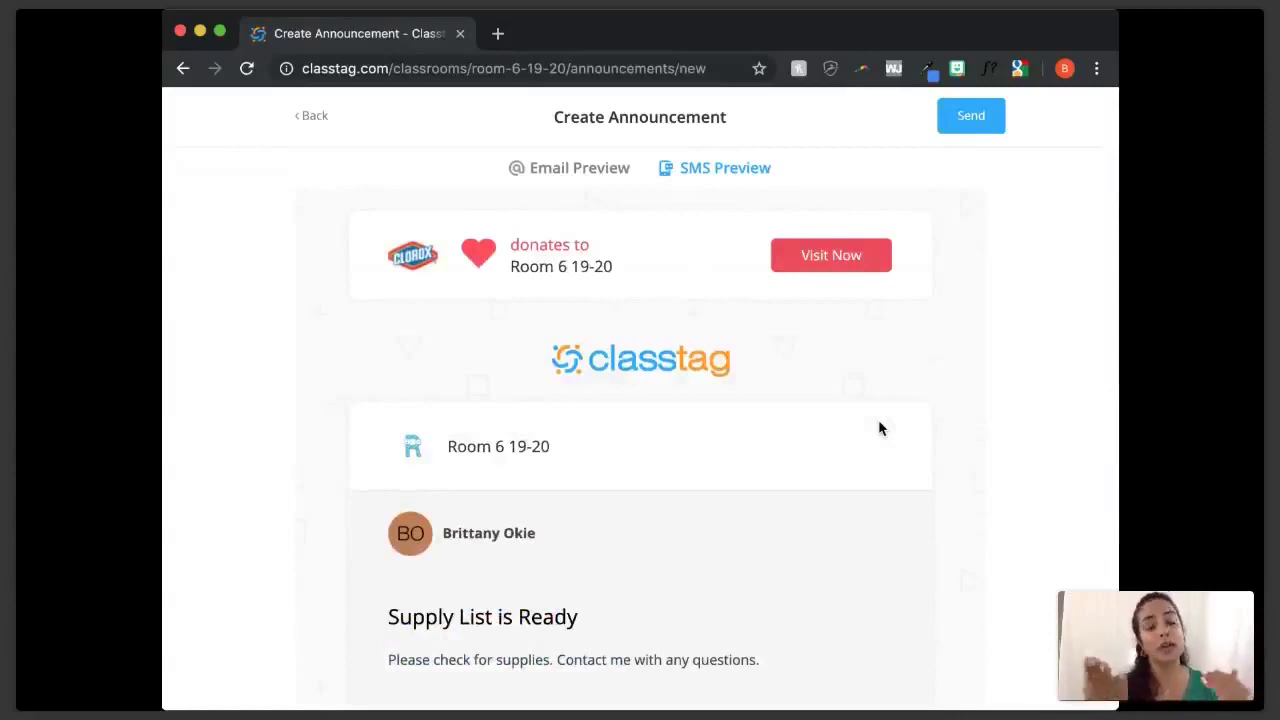
scroll(879, 428, down, 4)
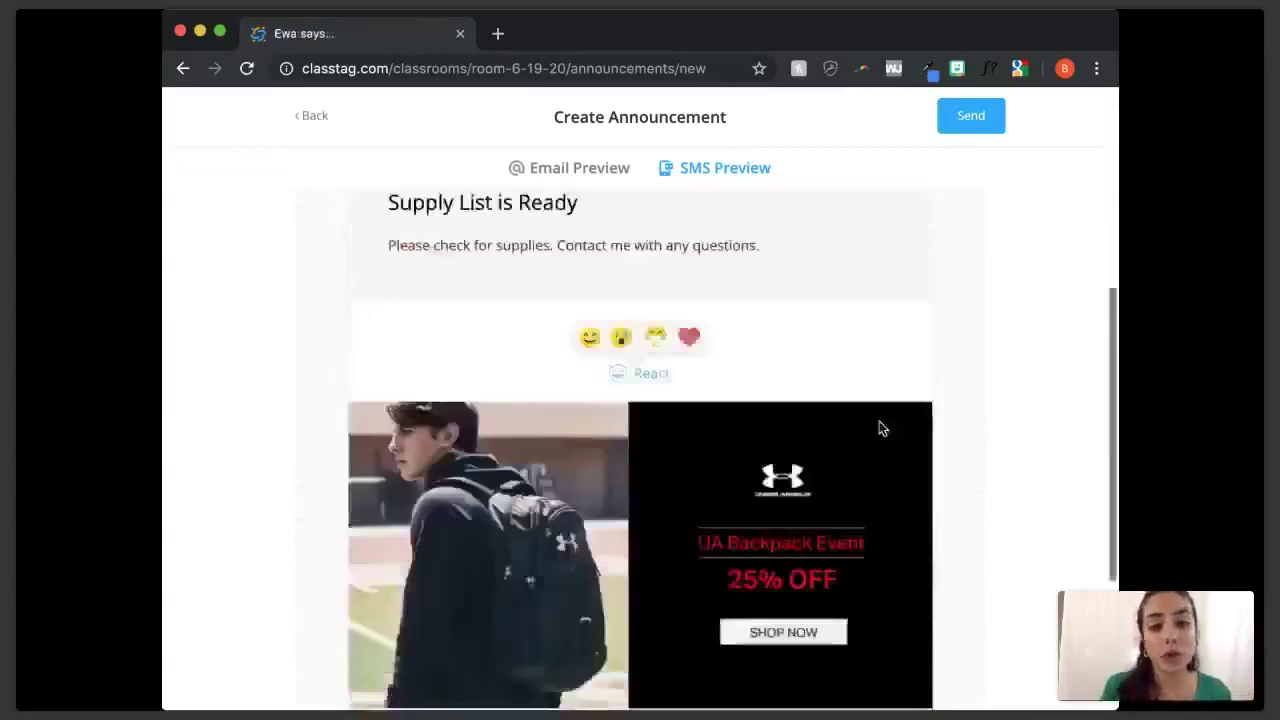
scroll(879, 428, up, 2)
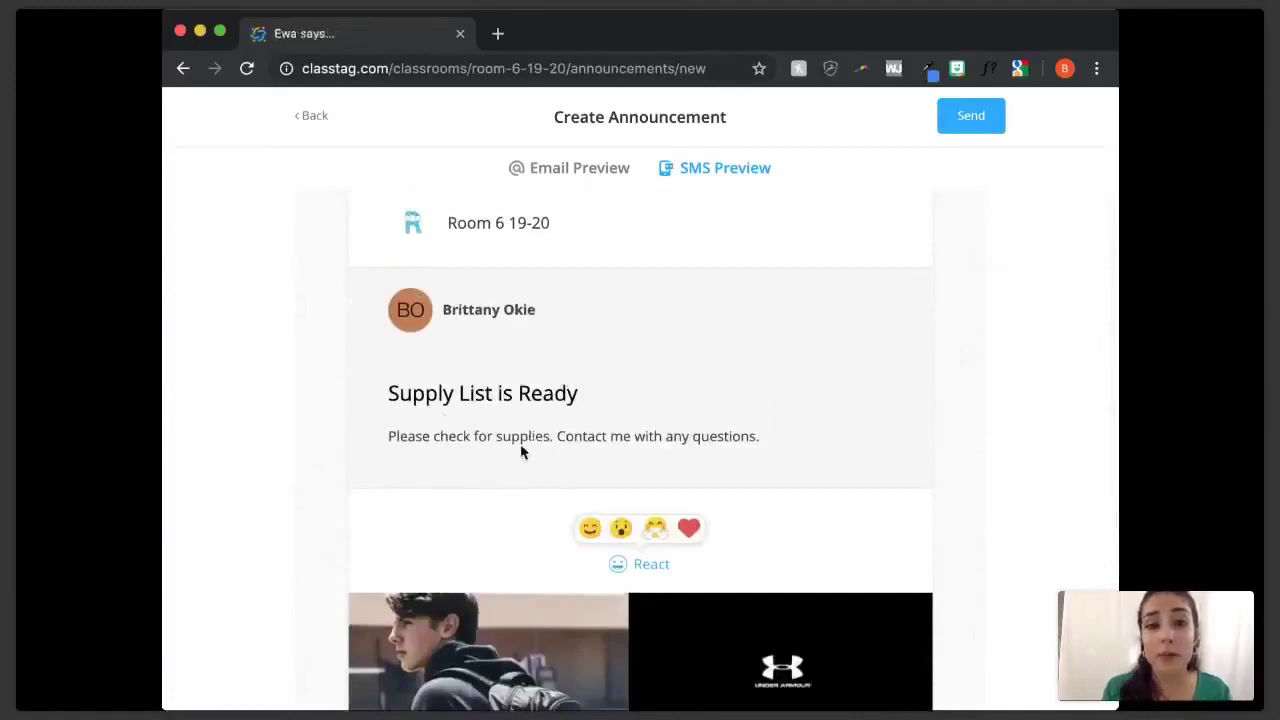
- Switch to the SMS preview showing the announcement in a phone frame
click(690, 168)
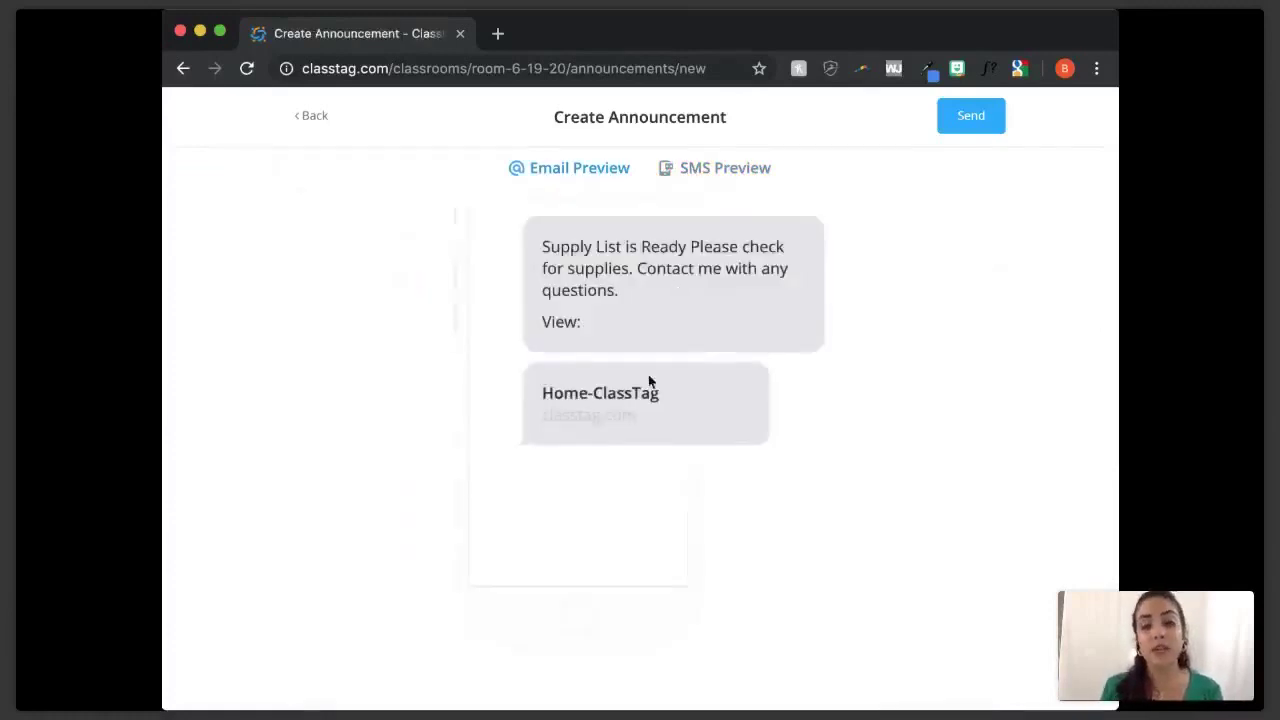
scroll(903, 510, up, 1)
scroll(903, 510, up, 2)
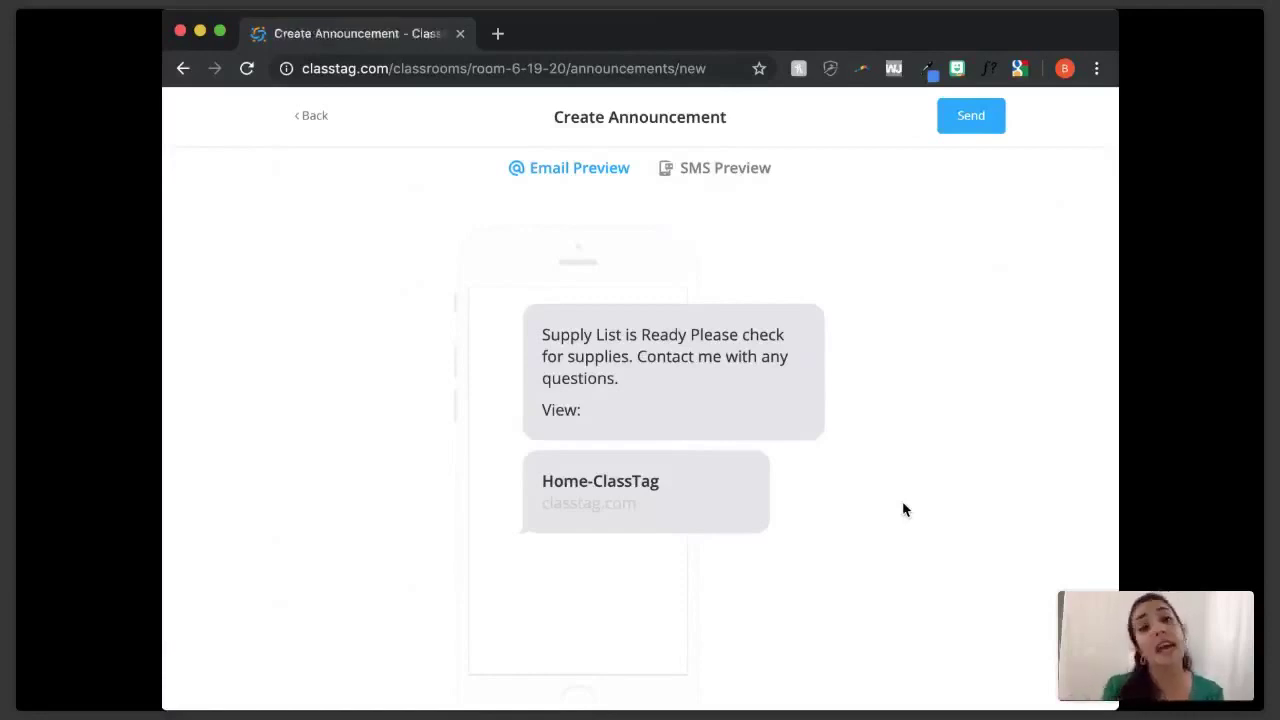
- Send 'Supply List is Ready' to Room 6 19-20 and review its printable PDF copy
click(1001, 106)
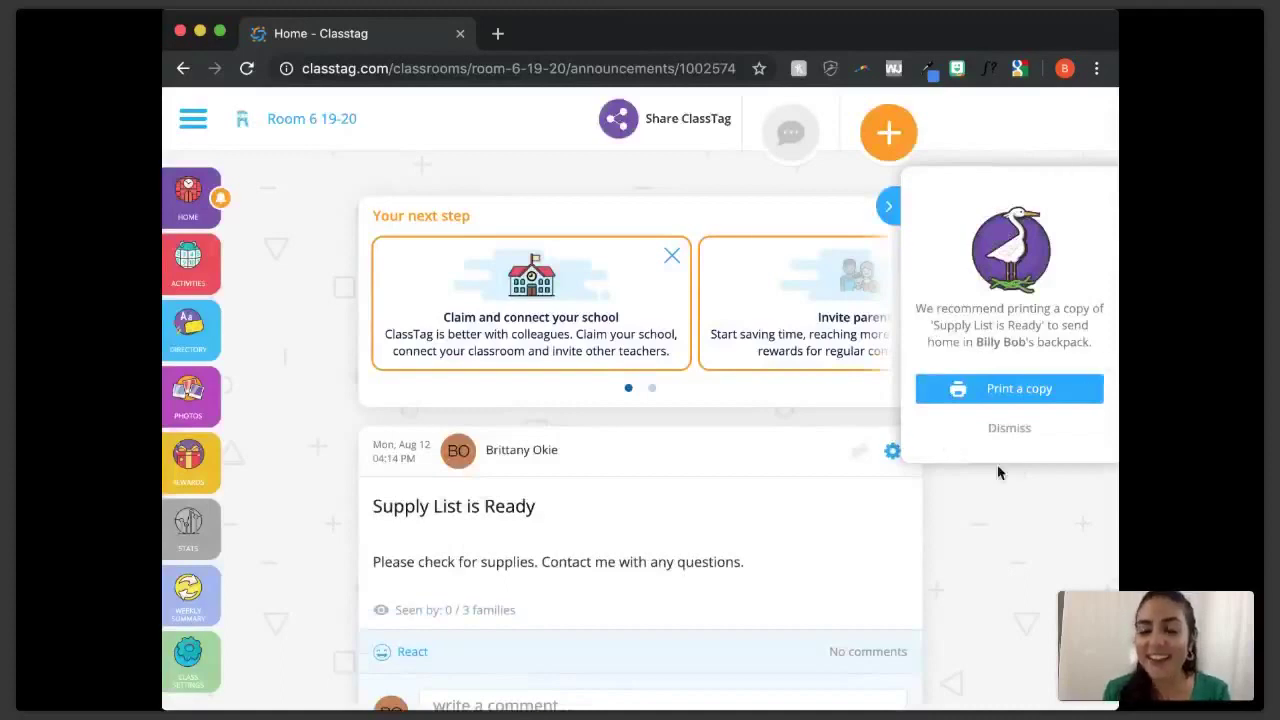
click(1040, 398)
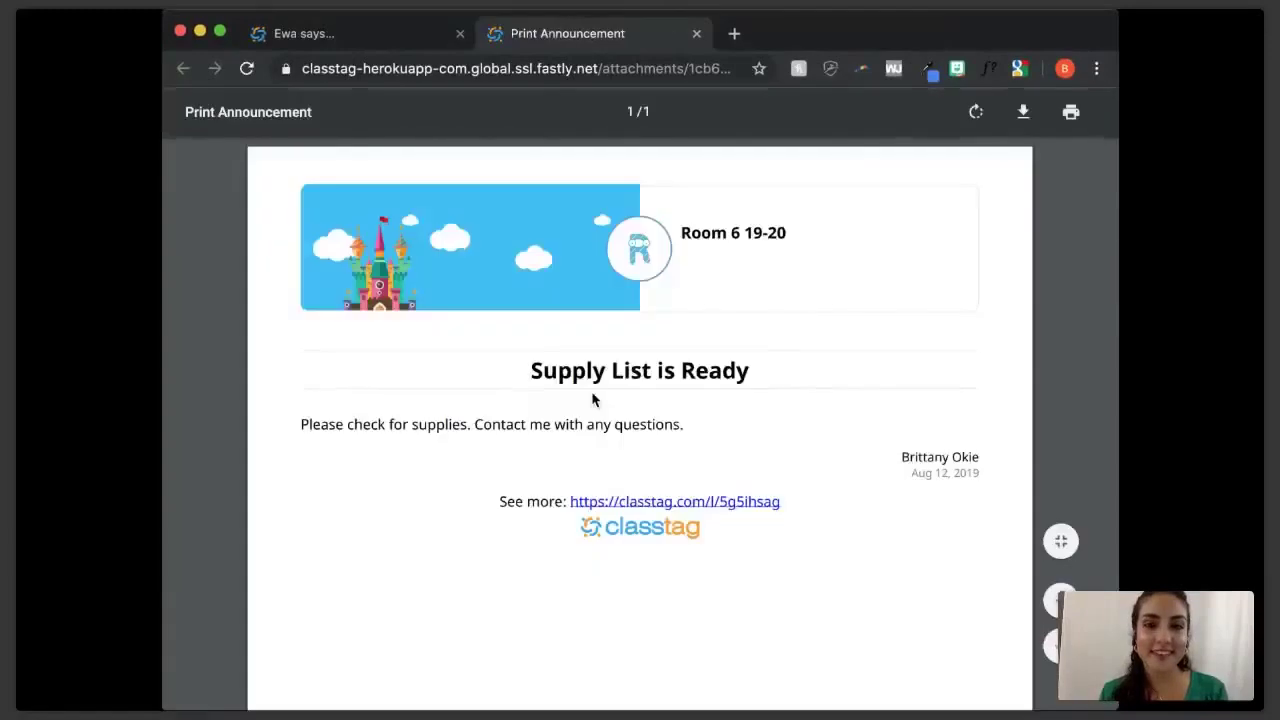
scroll(592, 400, down, 5)
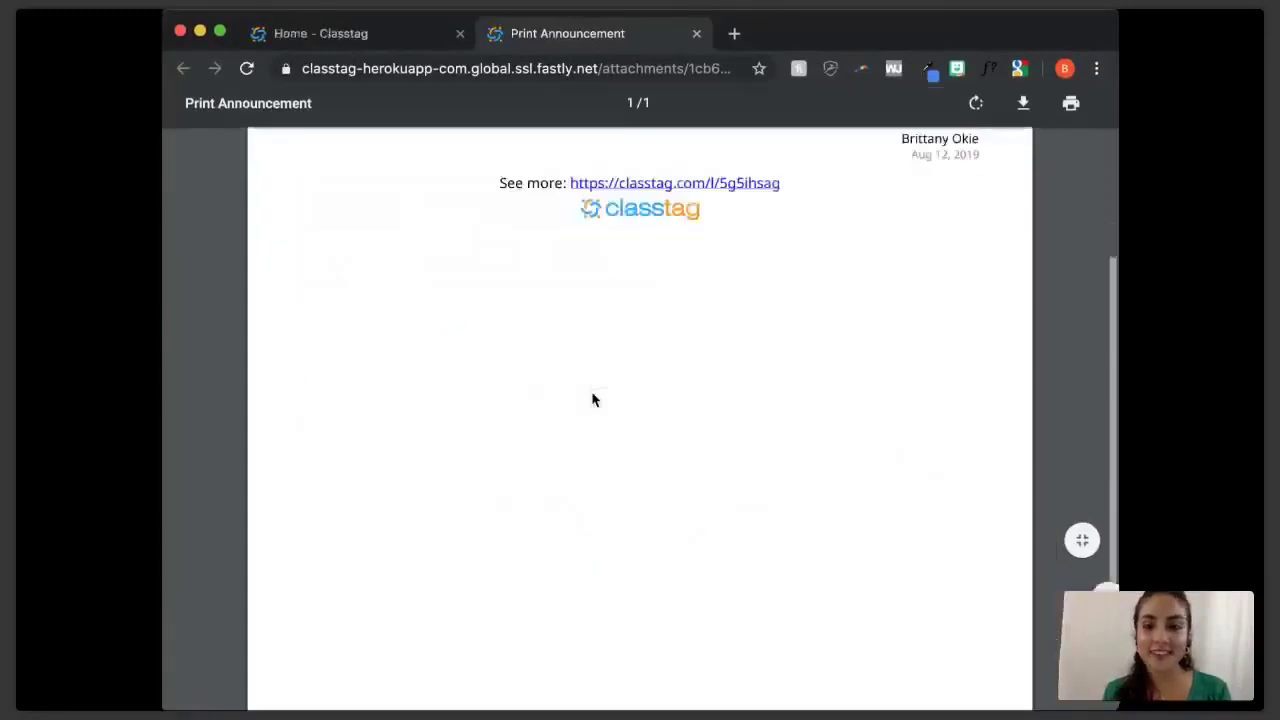
scroll(592, 400, up, 5)
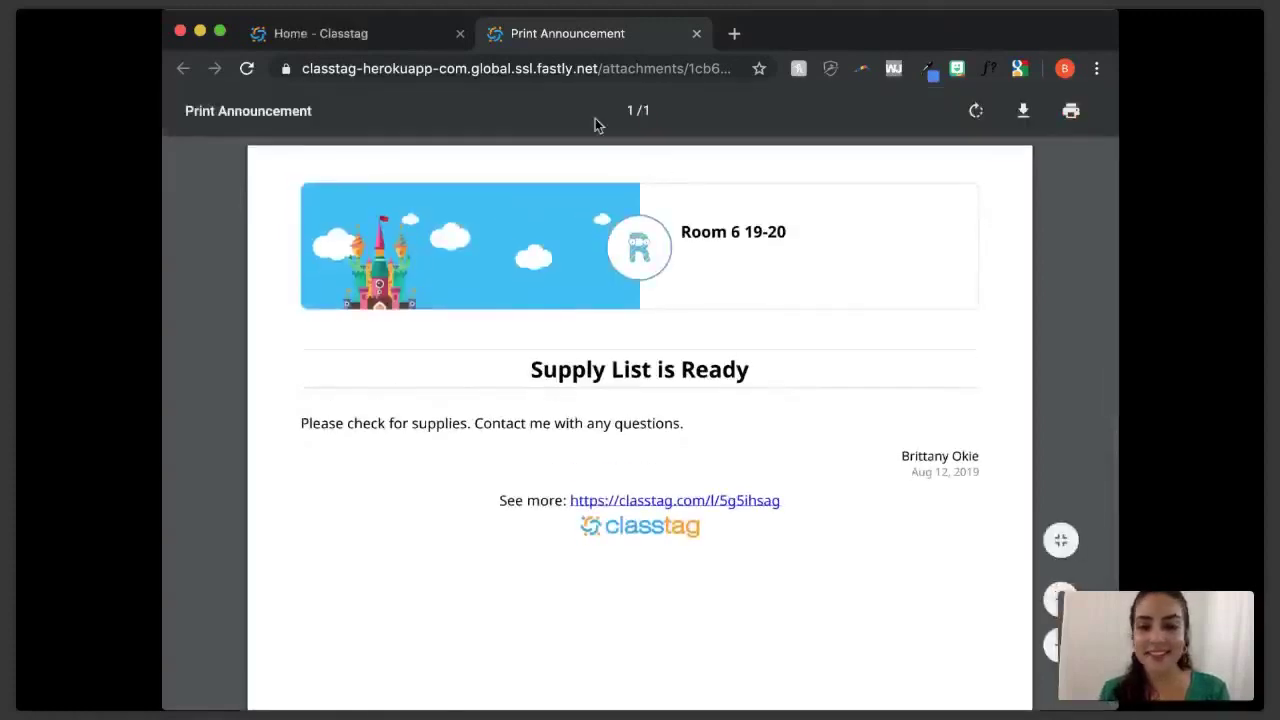
click(698, 35)
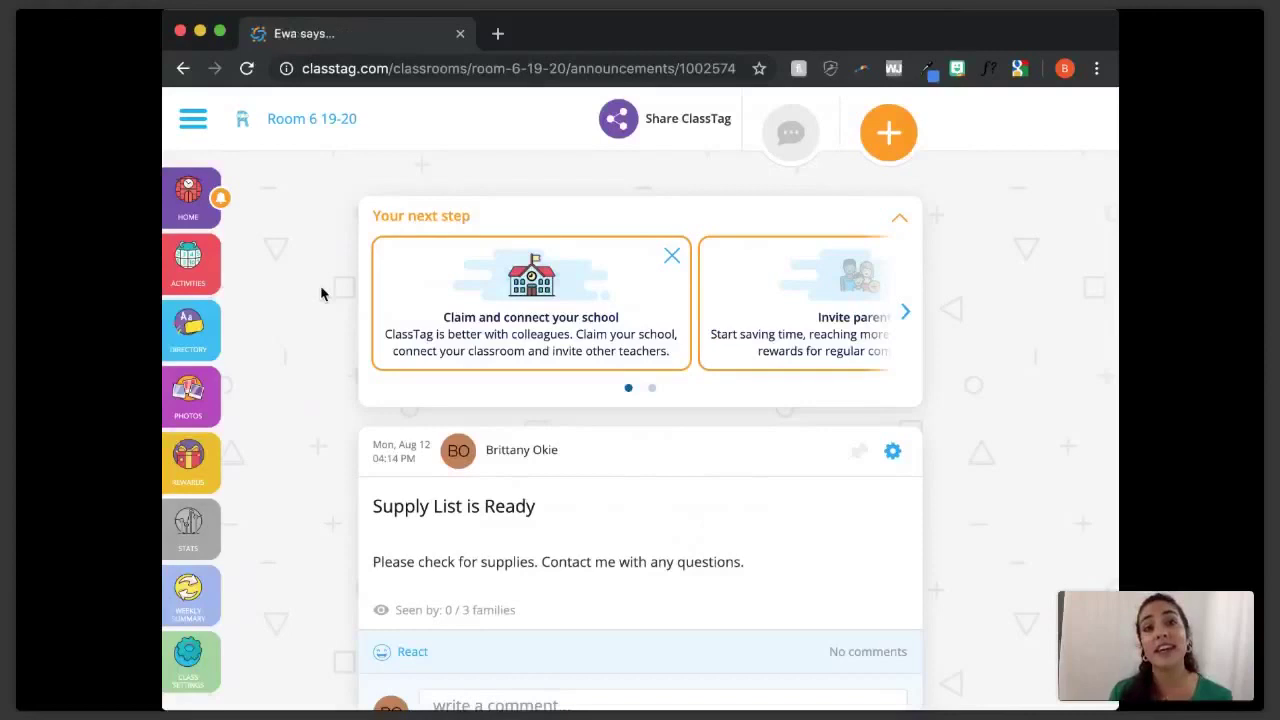
- Open the Parent Teacher Conference from the class activities for editing
click(202, 277)
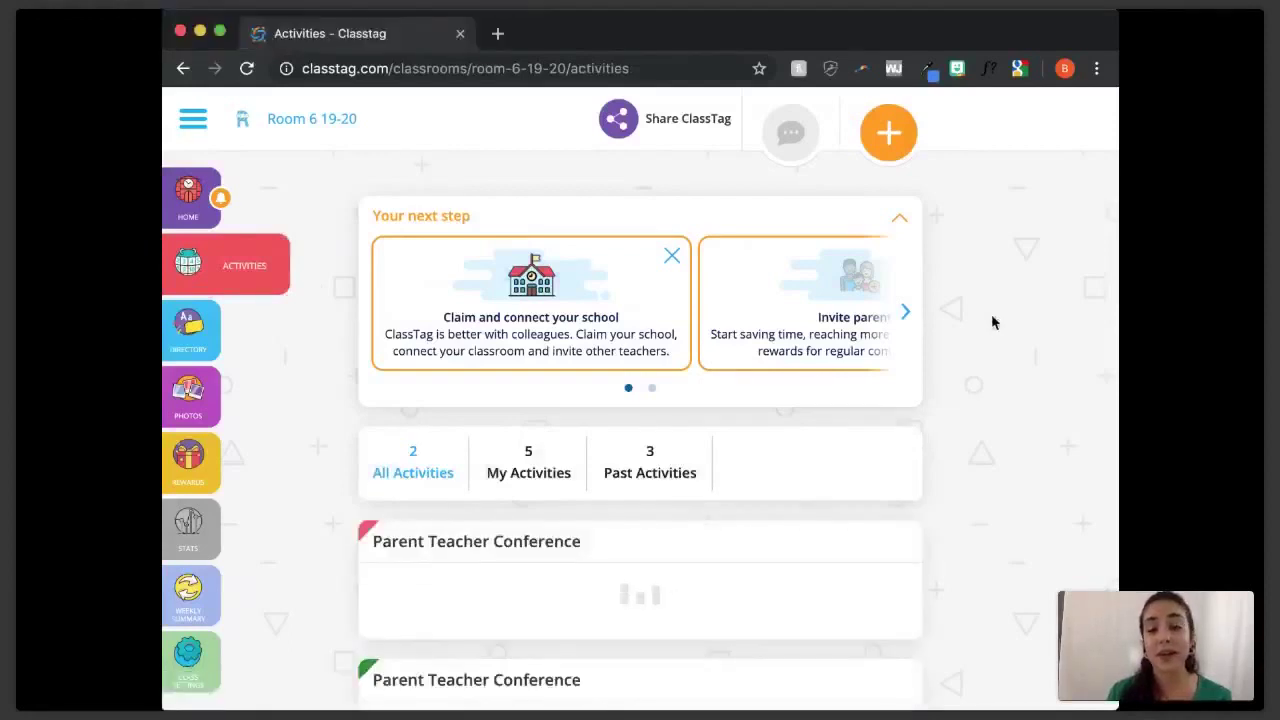
scroll(993, 322, down, 2)
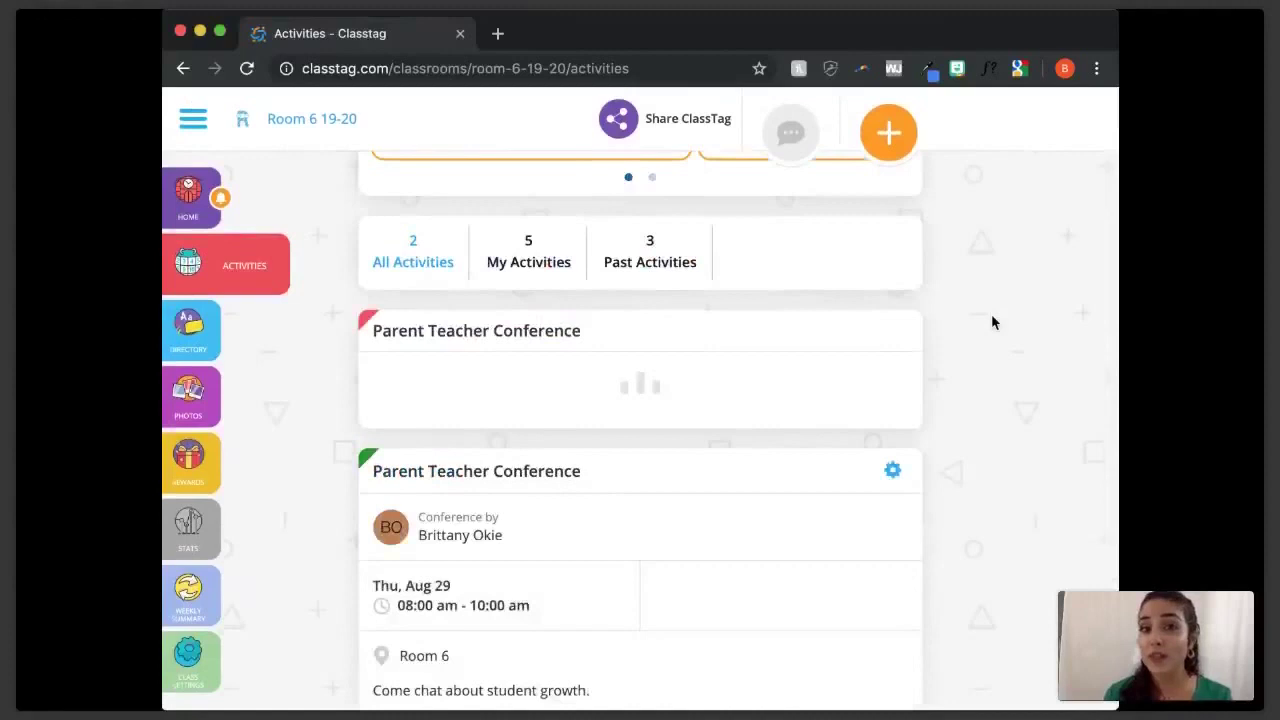
scroll(991, 320, down, 1)
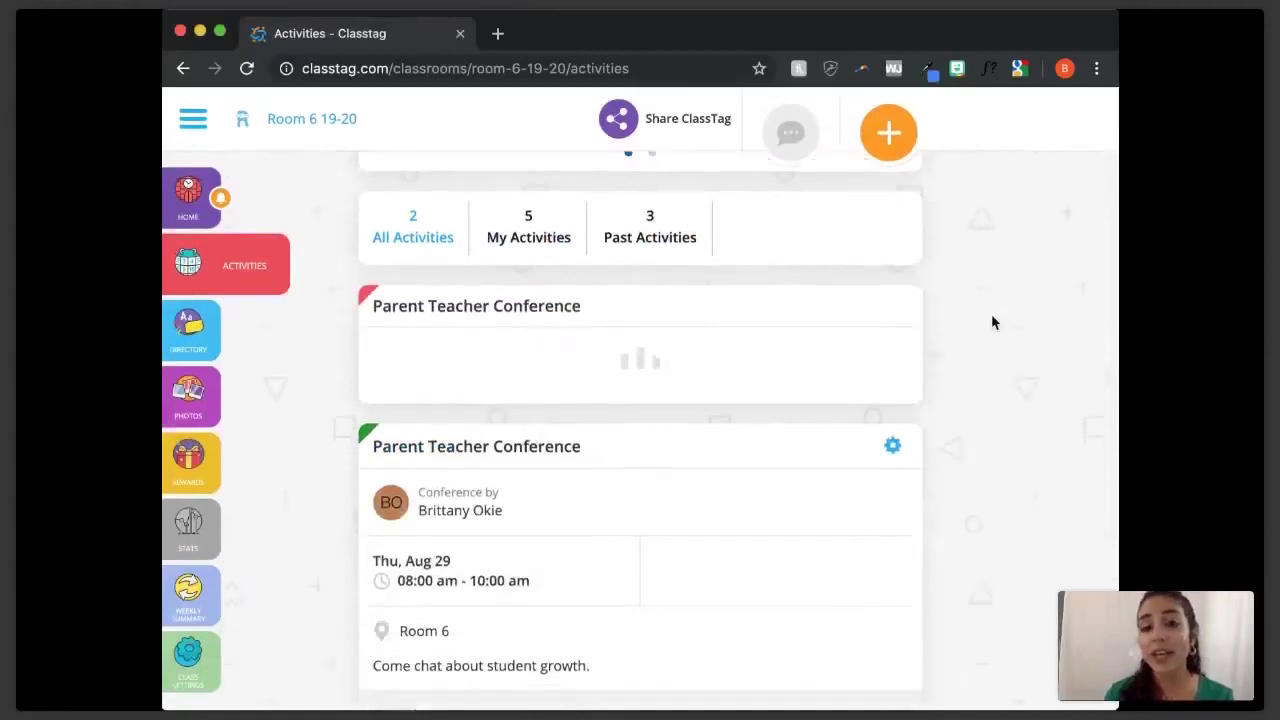
click(885, 136)
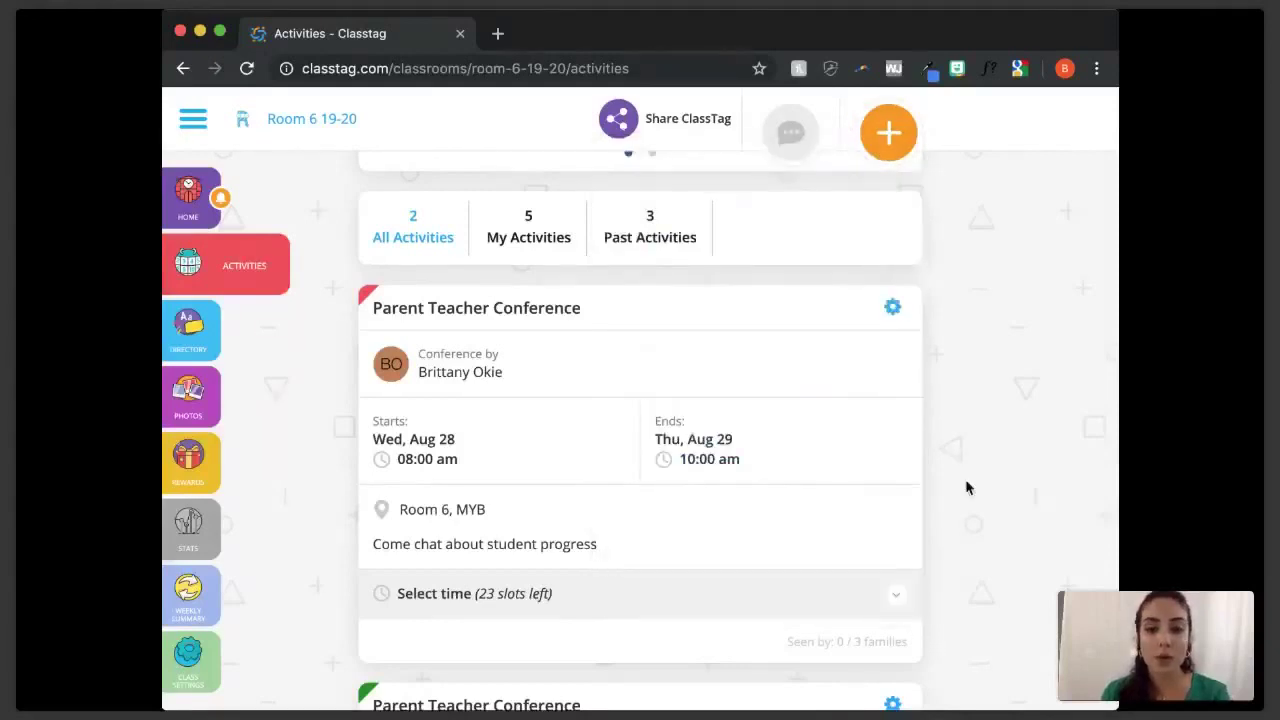
click(892, 307)
click(797, 347)
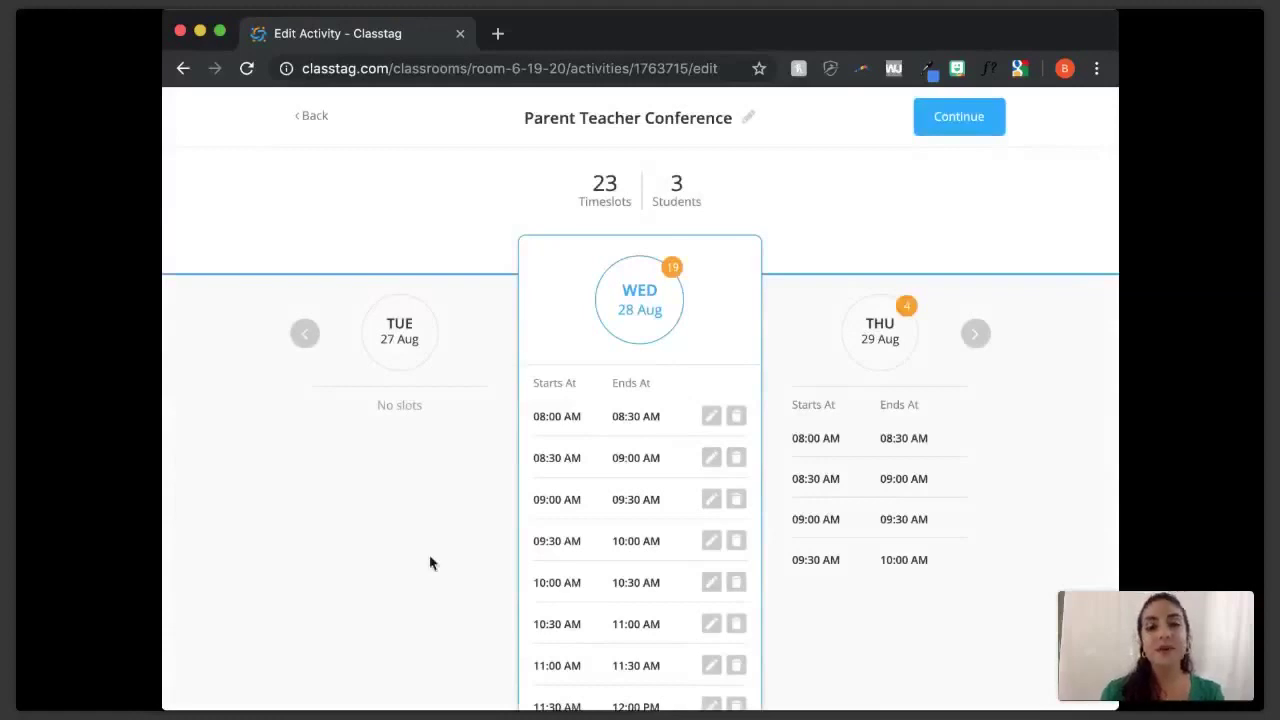
- Add a Wednesday 05:30–06:00 PM timeslot, bringing the conference to 24 timeslots
scroll(430, 563, down, 2)
scroll(430, 563, up, 1)
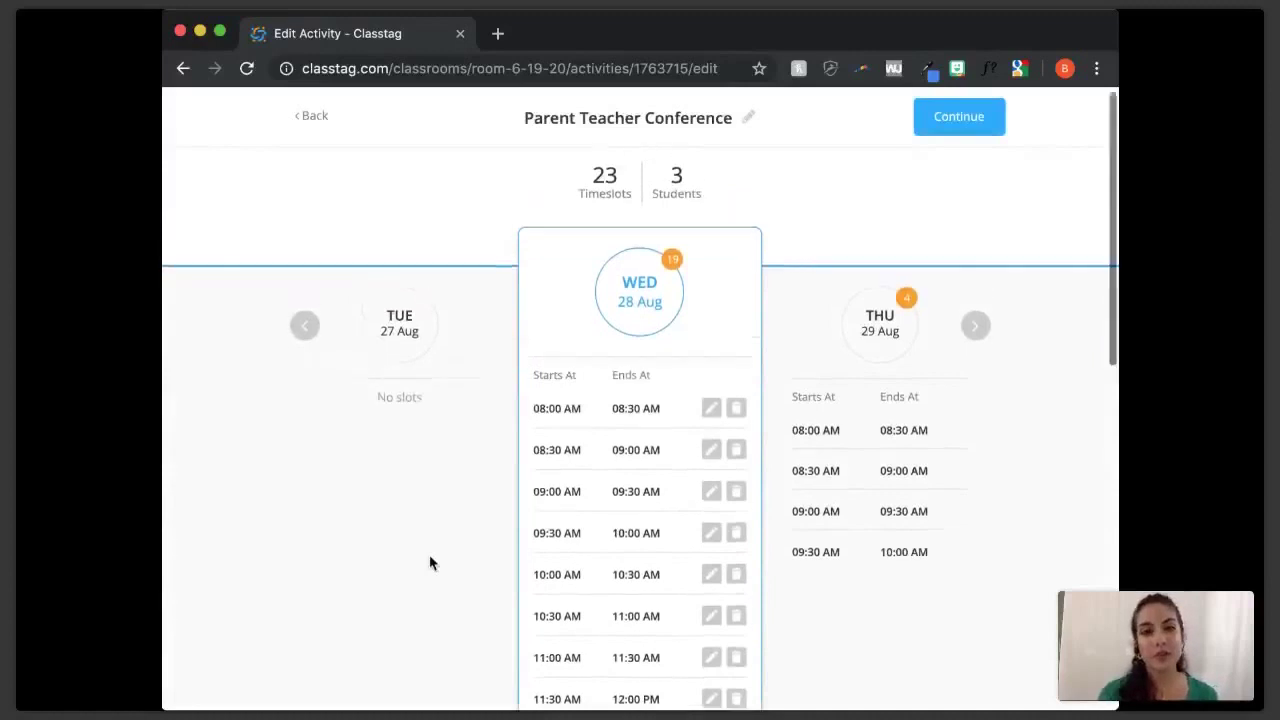
scroll(429, 563, up, 1)
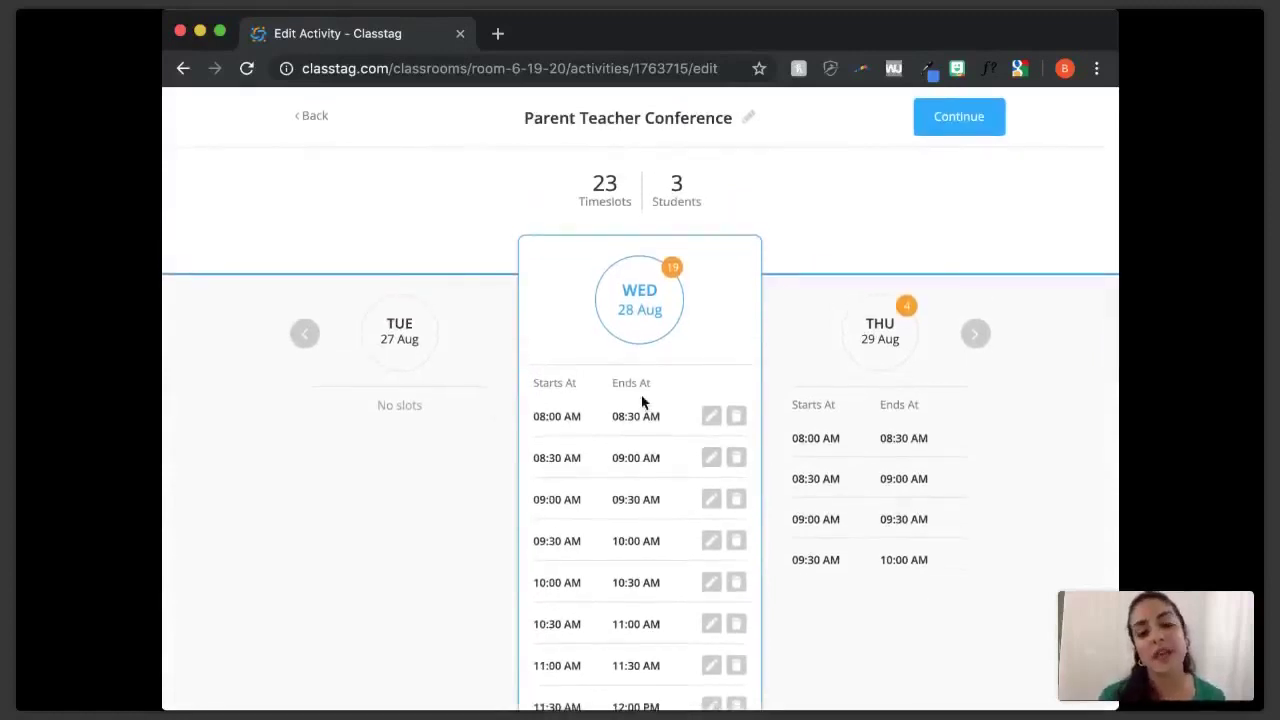
scroll(642, 401, down, 1)
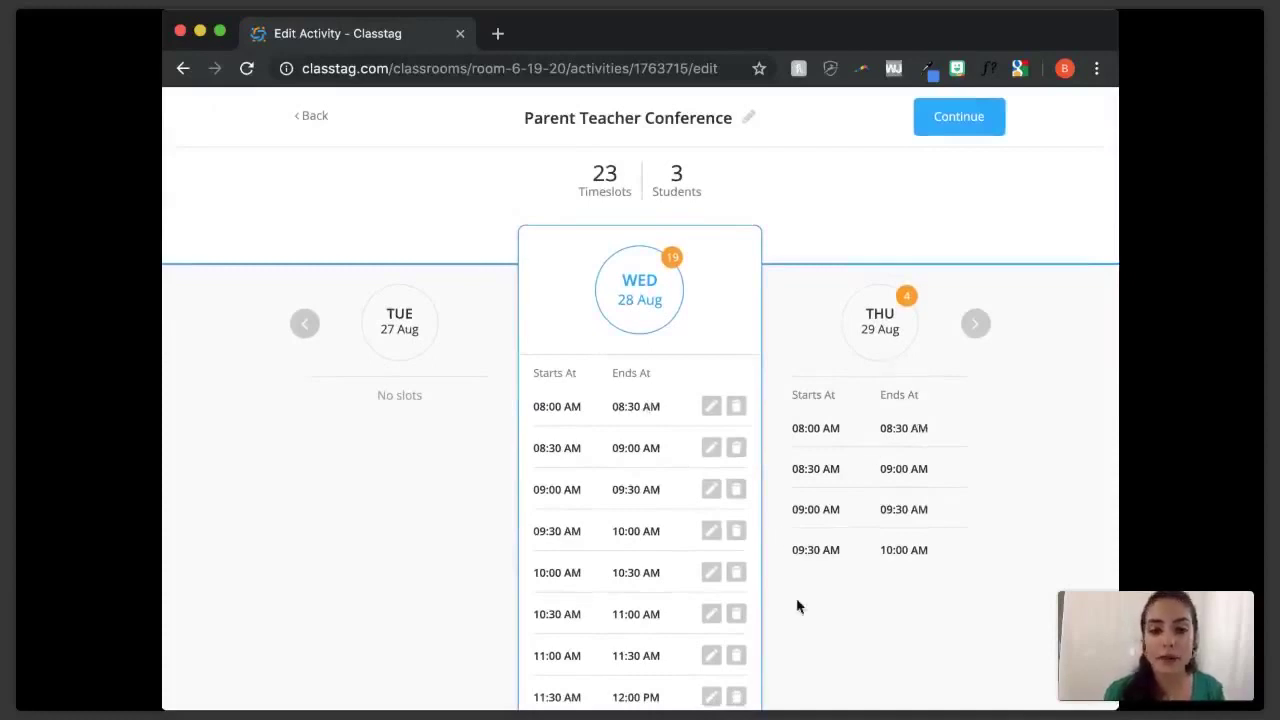
scroll(797, 605, down, 8)
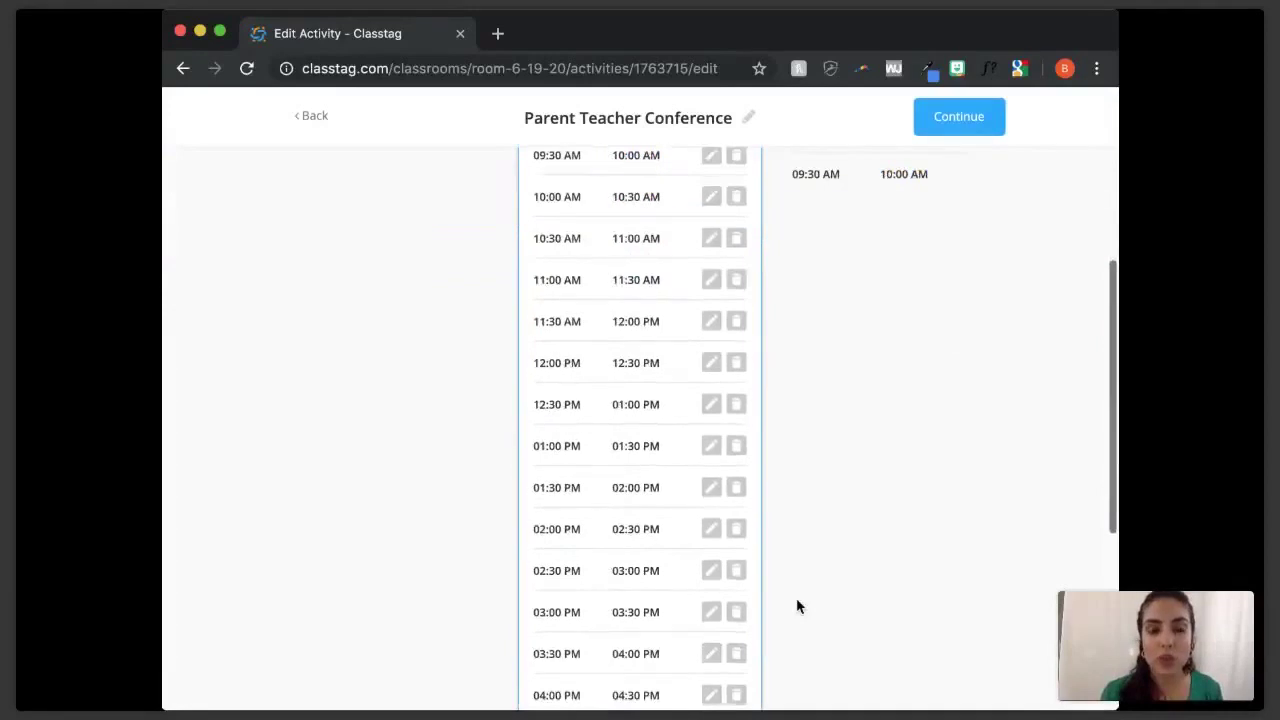
scroll(797, 605, down, 3)
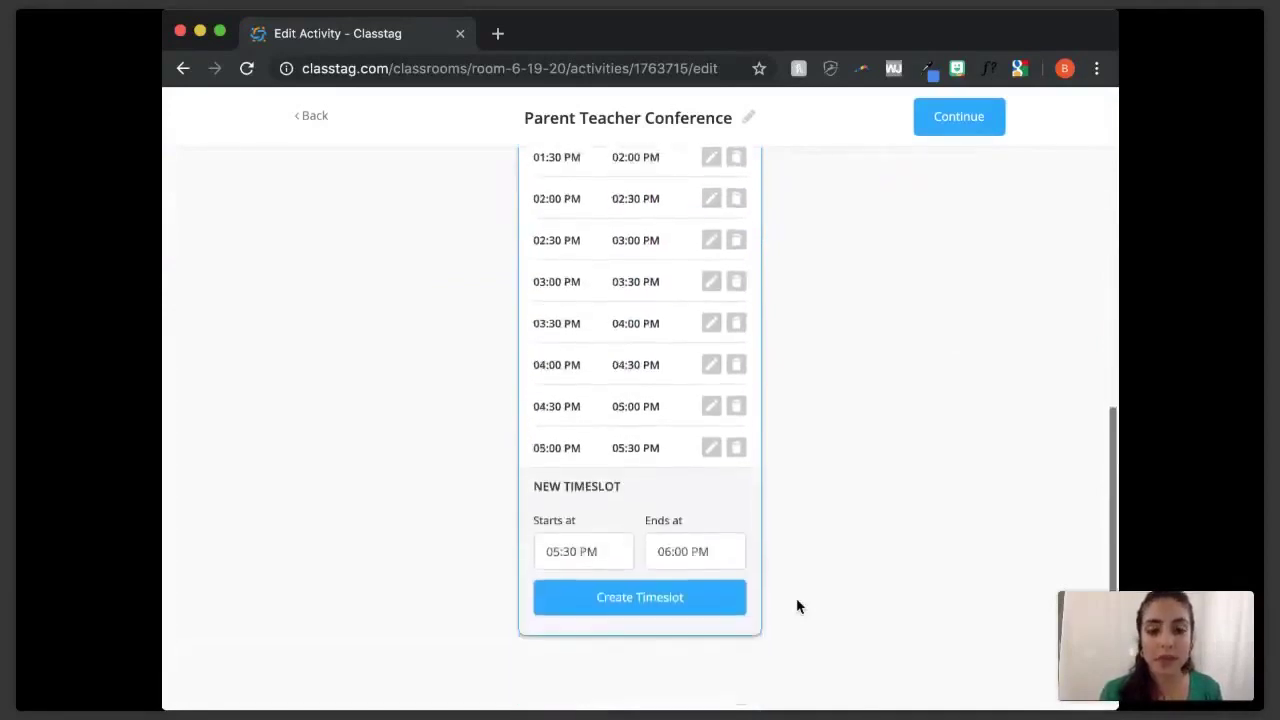
scroll(797, 605, down, 1)
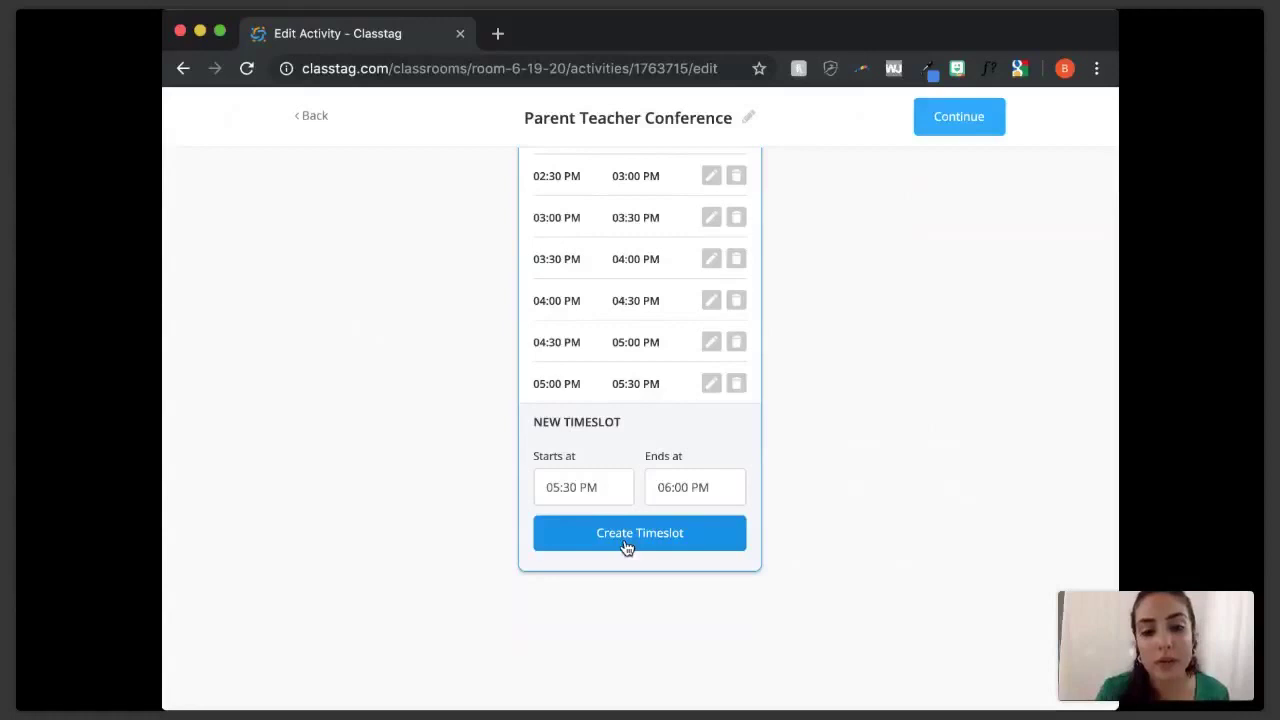
click(626, 546)
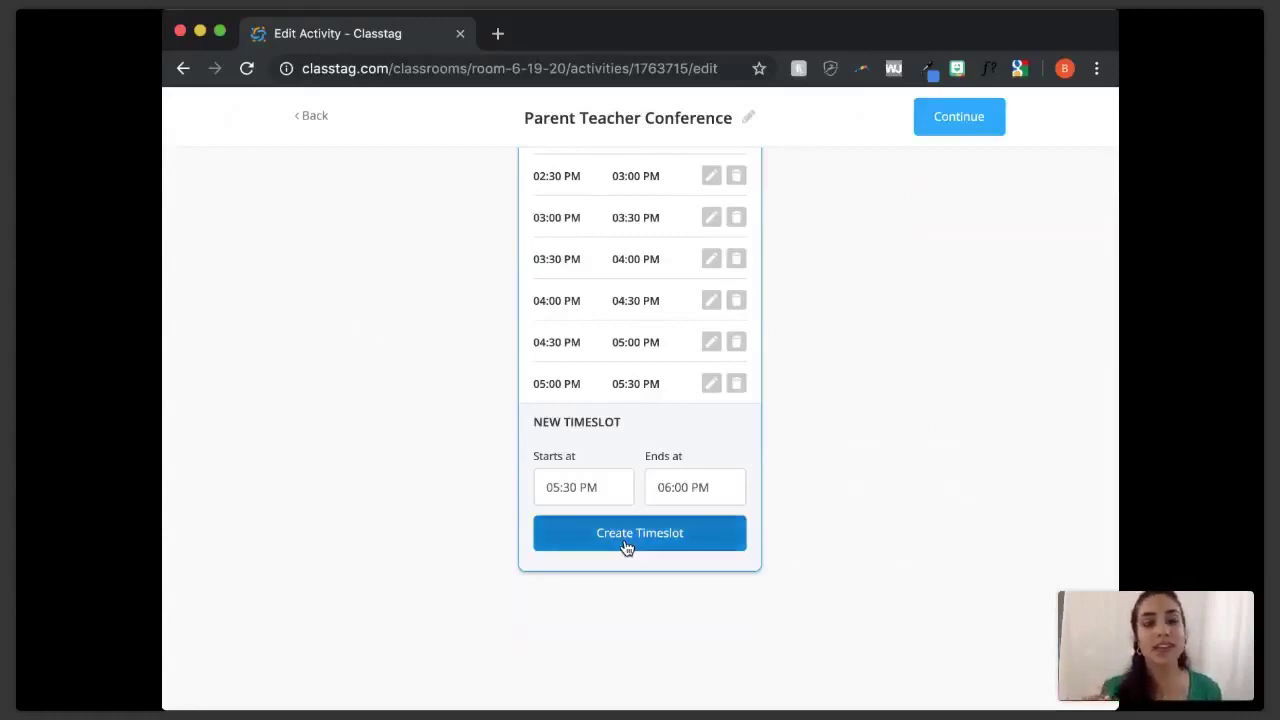
click(626, 546)
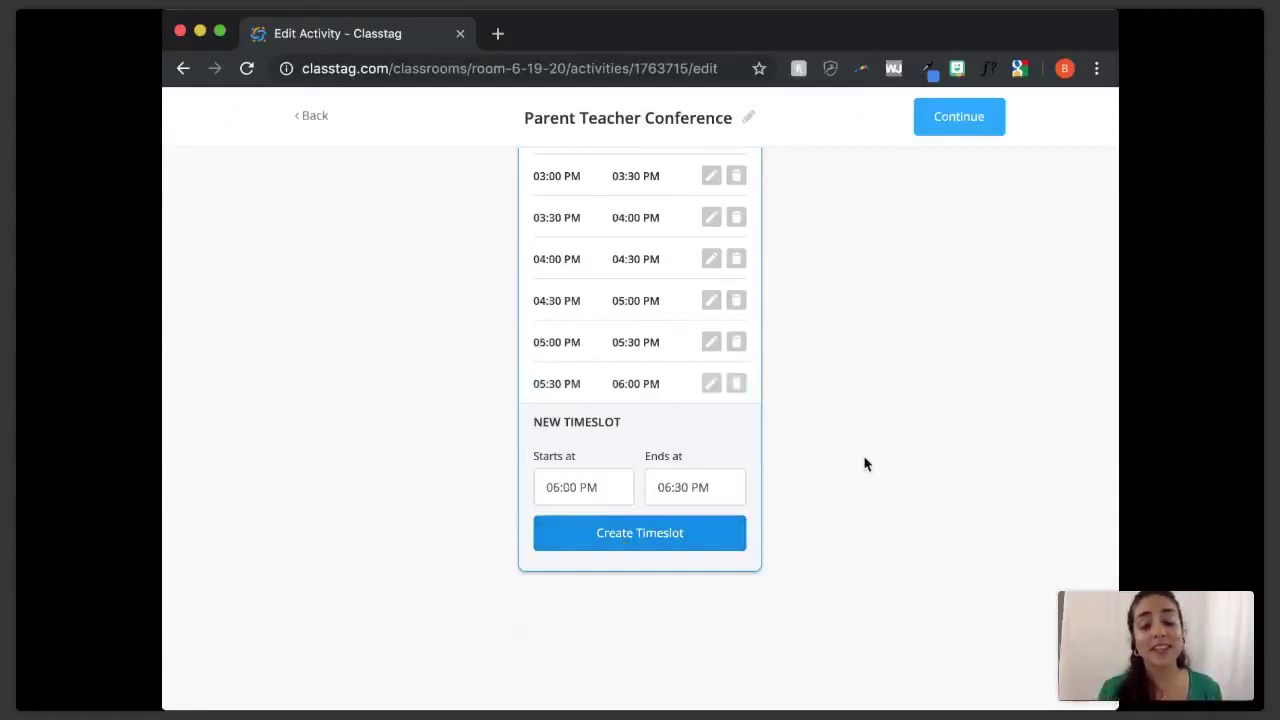
scroll(866, 463, up, 10)
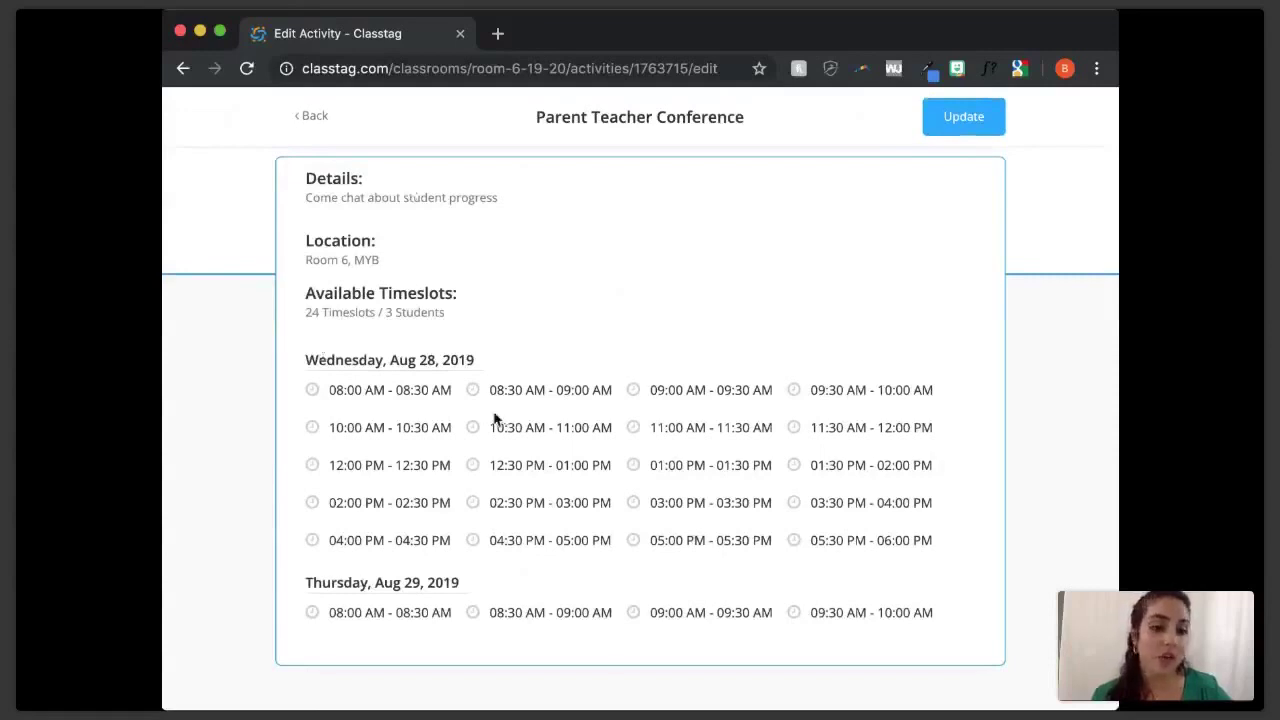
- Save the 24-timeslot conference update and finish back on the Activities page
click(963, 117)
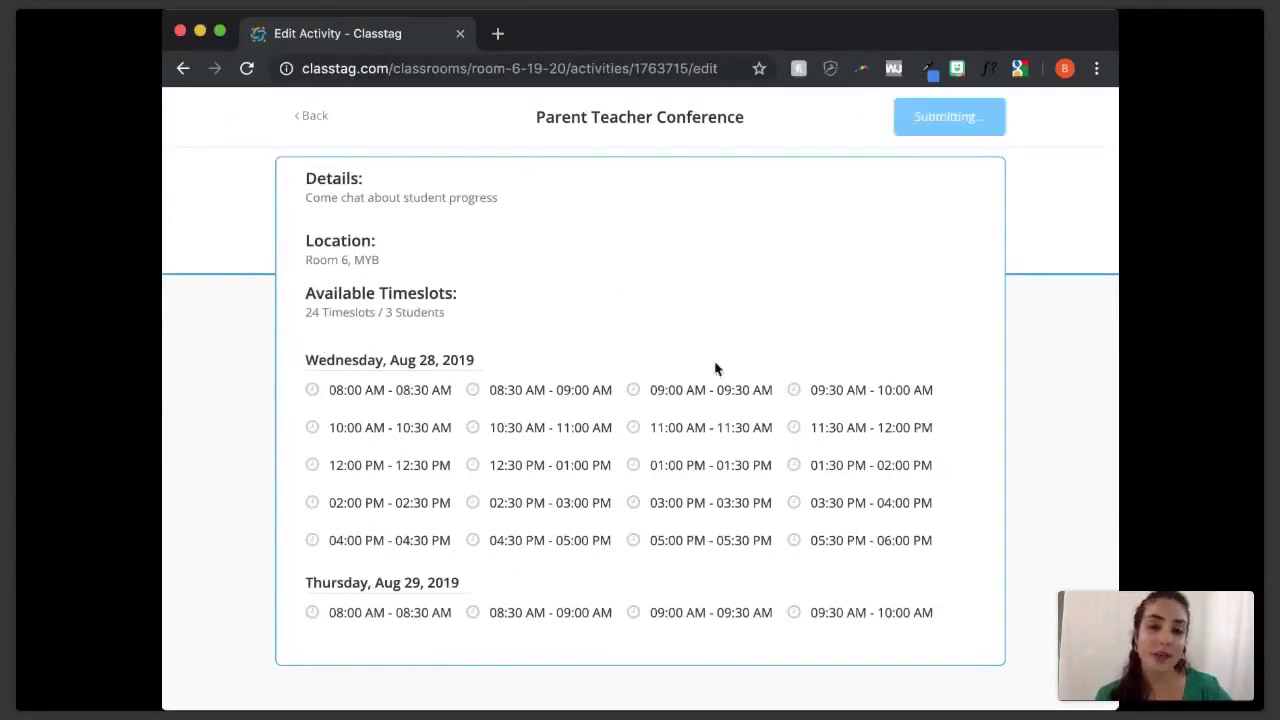
scroll(715, 368, down, 1)
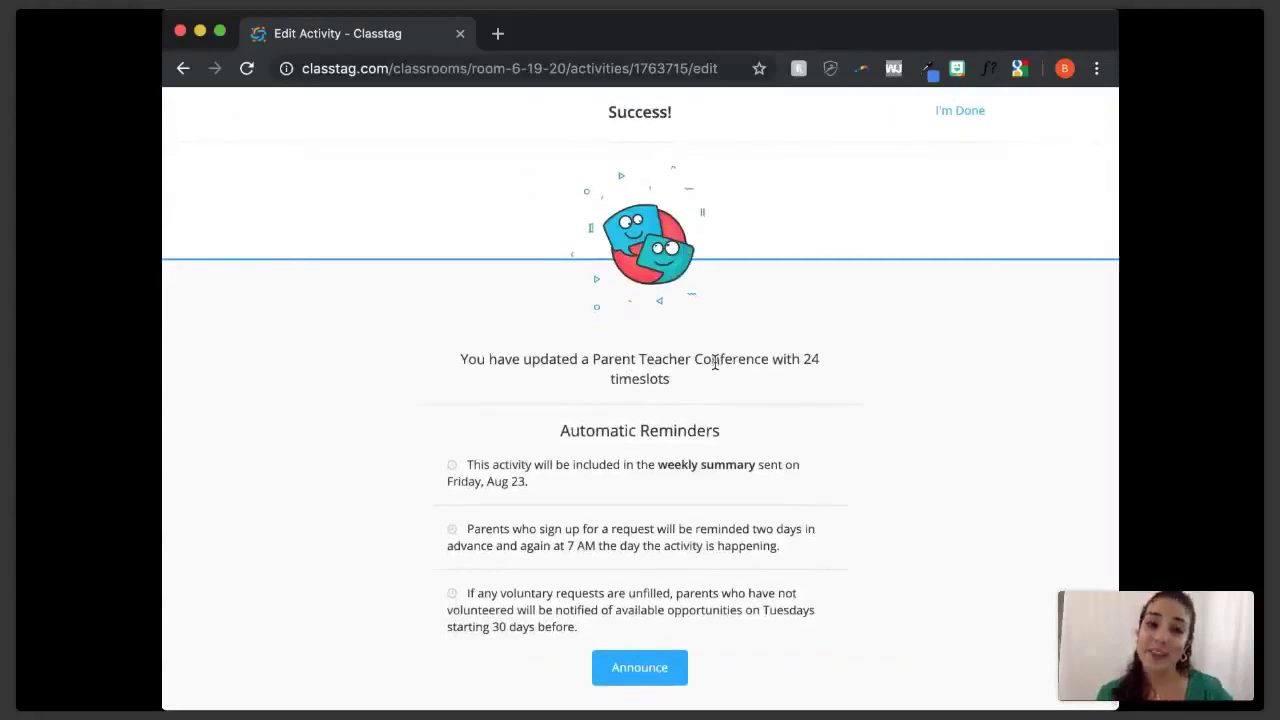
scroll(903, 375, up, 1)
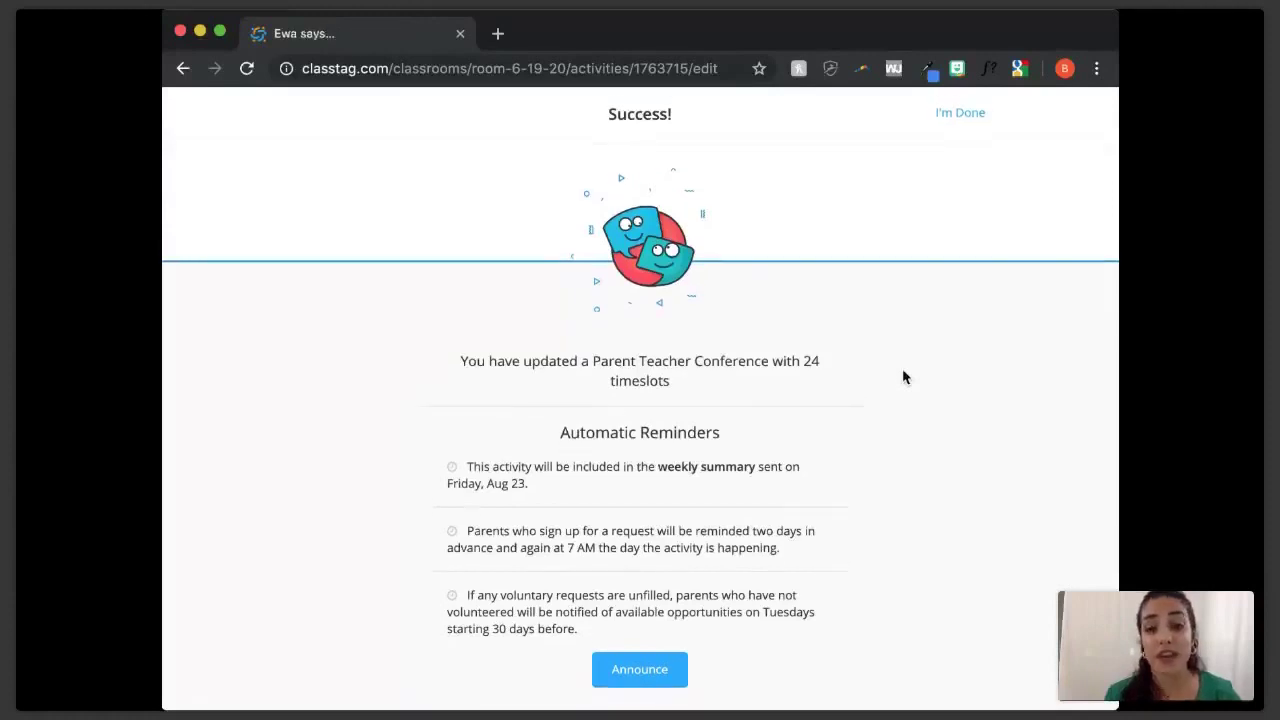
scroll(980, 251, up, 1)
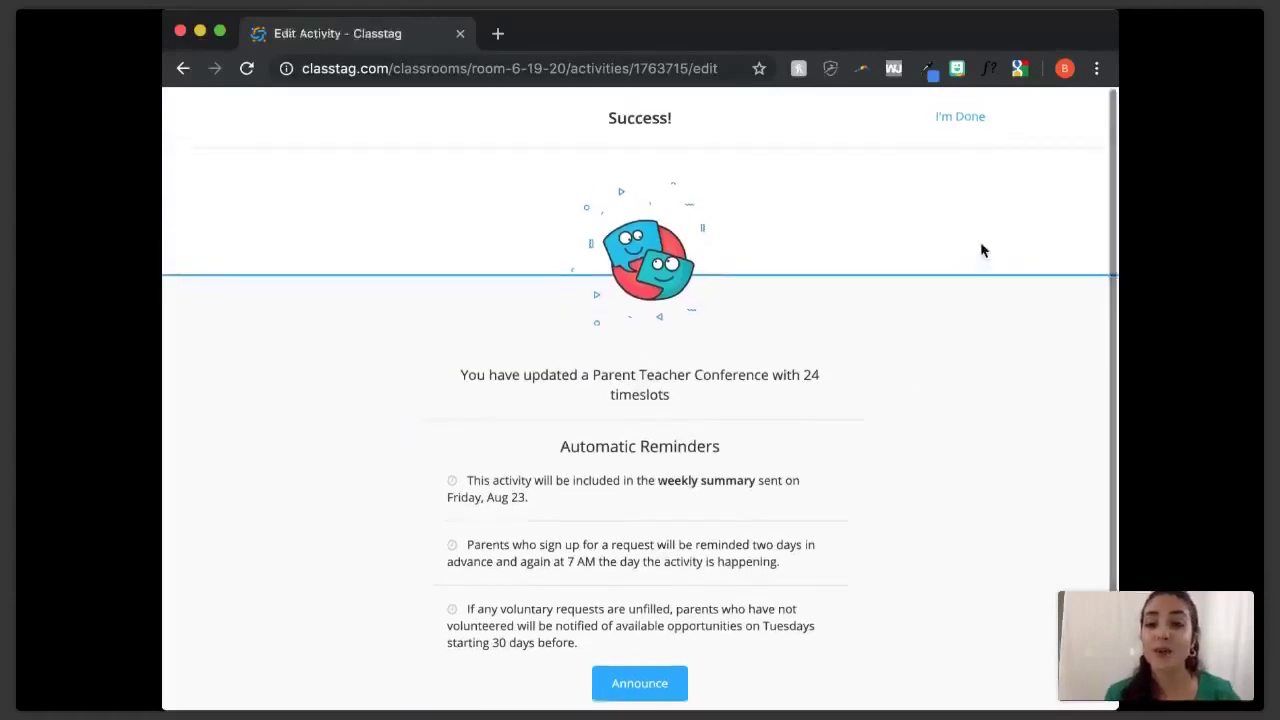
click(958, 117)
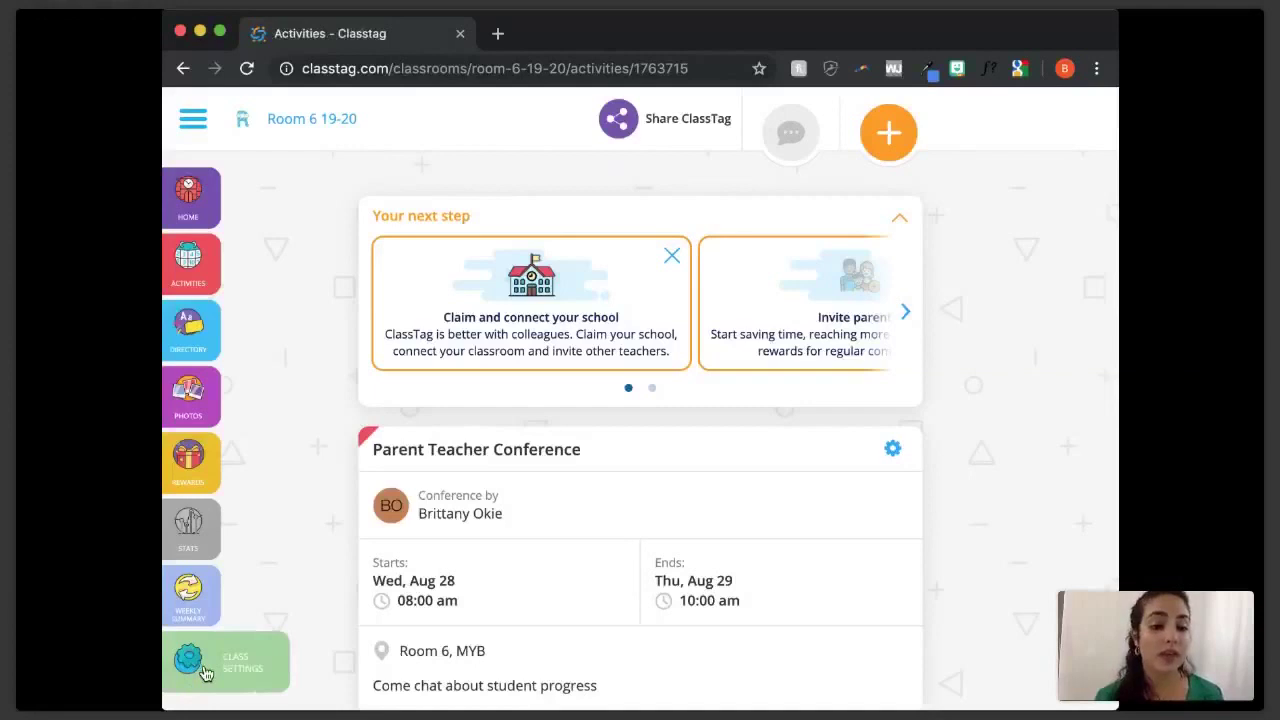
click(205, 673)
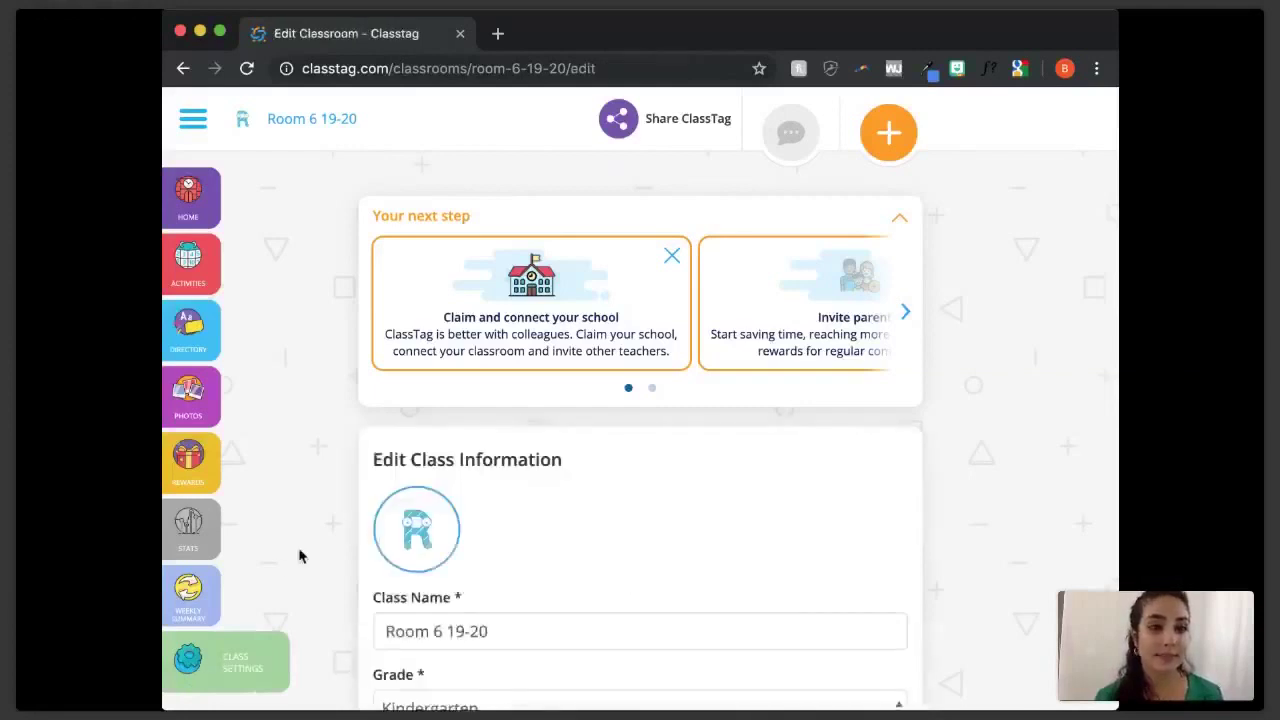
- Scroll through the Room 6 19-20 class information form, reviewing grade, timezone and permissions
scroll(298, 556, down, 4)
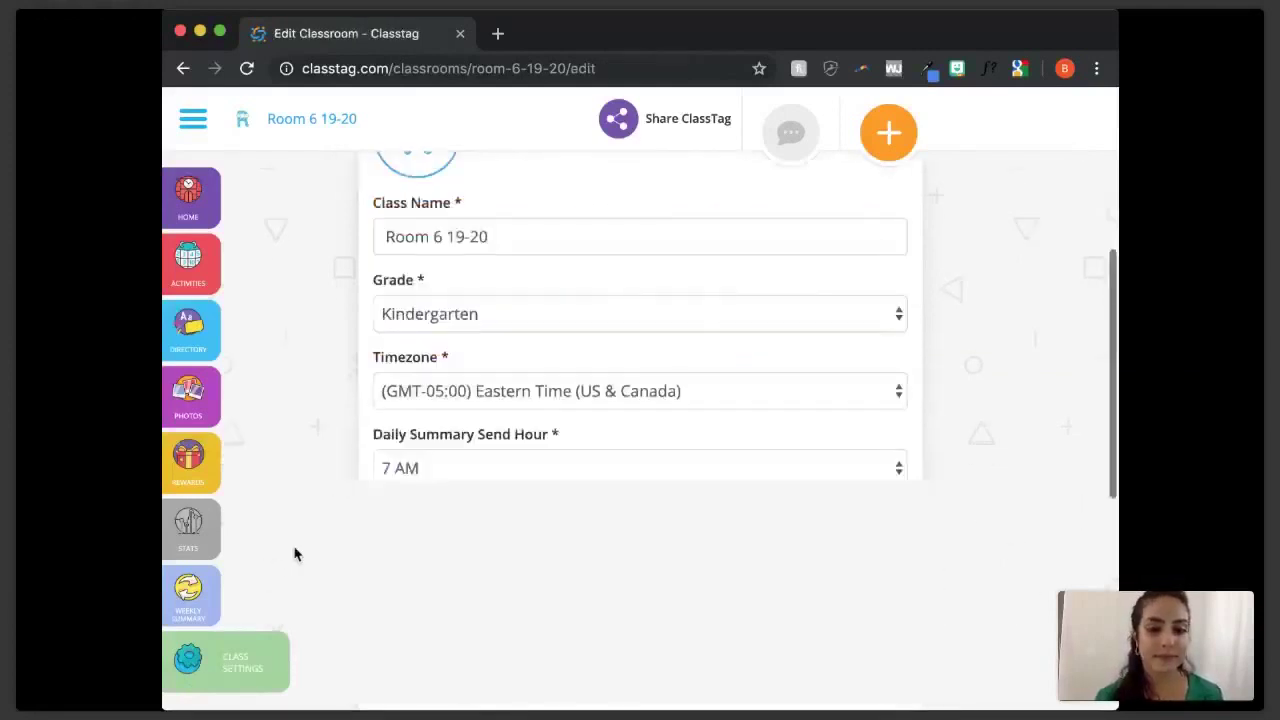
scroll(295, 553, down, 4)
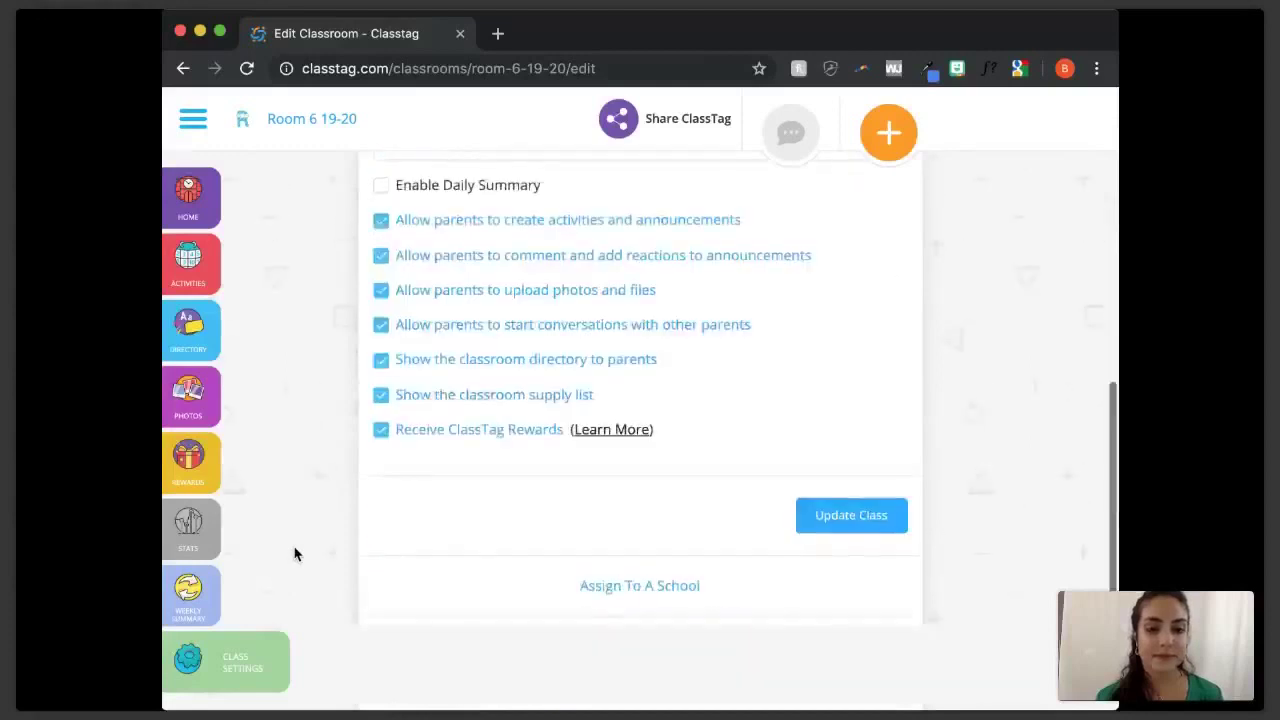
scroll(295, 553, down, 2)
scroll(295, 553, up, 4)
scroll(295, 553, up, 4)
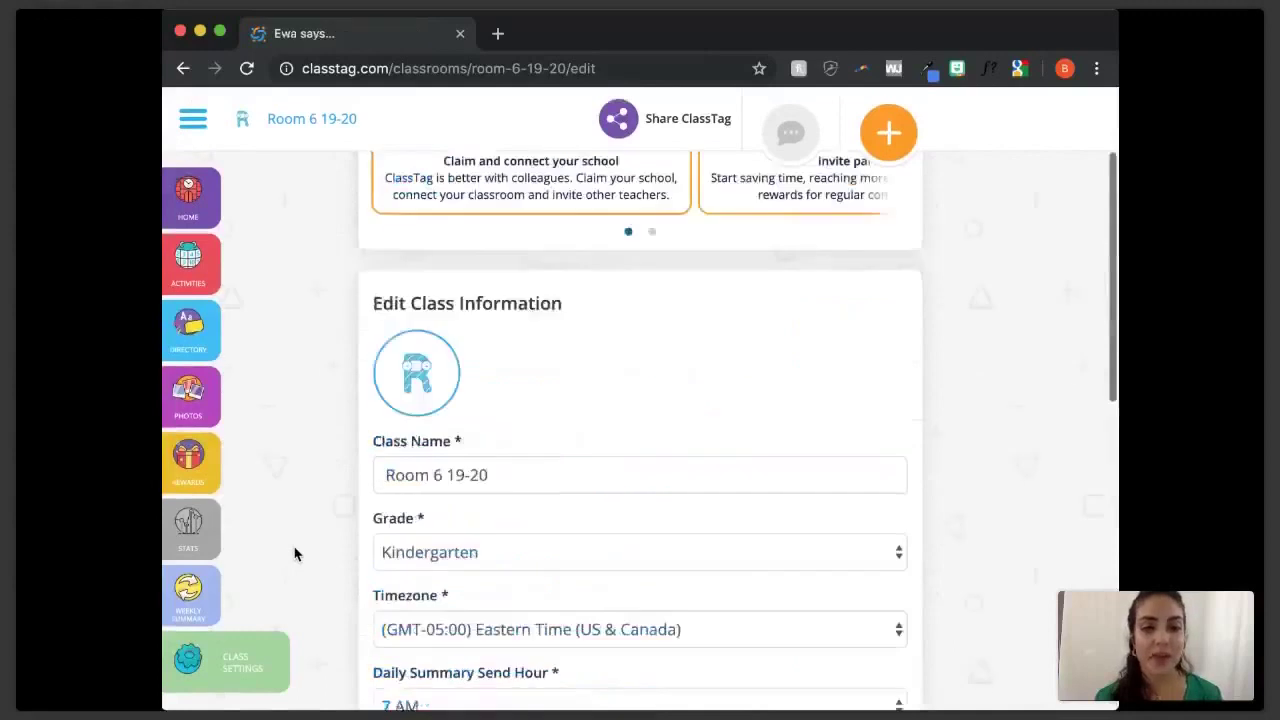
scroll(338, 497, up, 2)
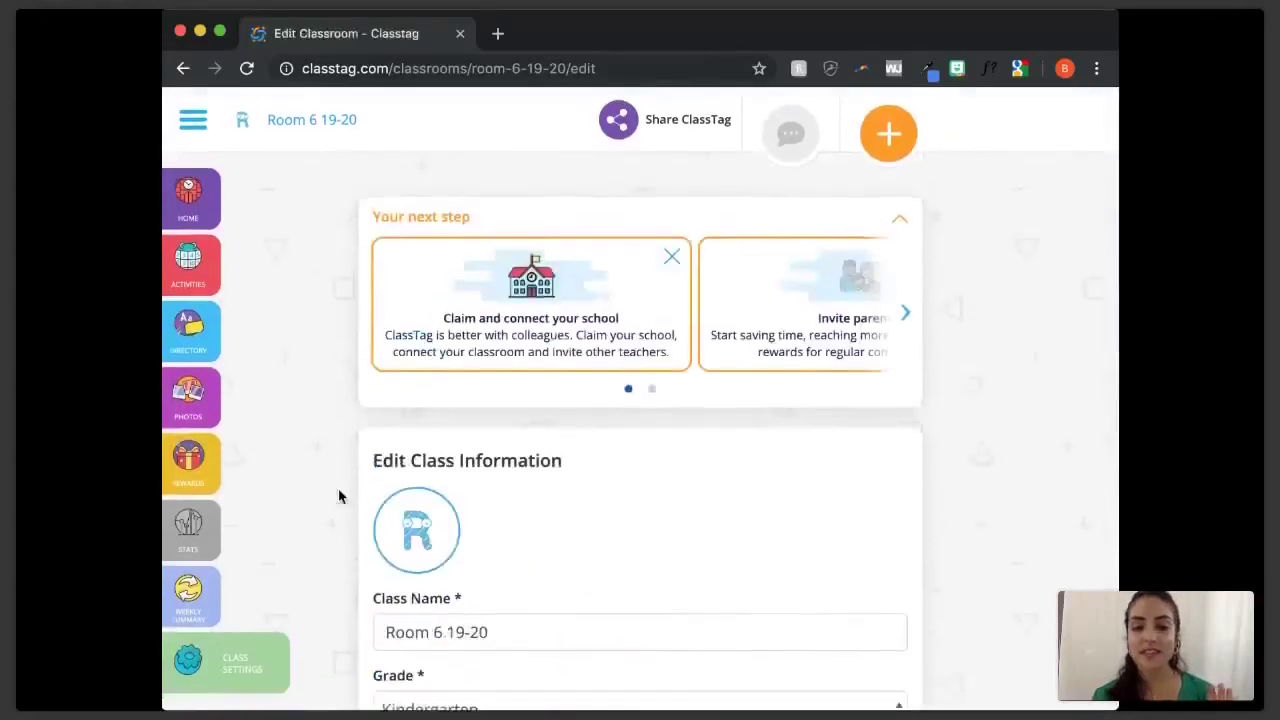
- Return to the Room 6 19-20 home feed
click(196, 210)
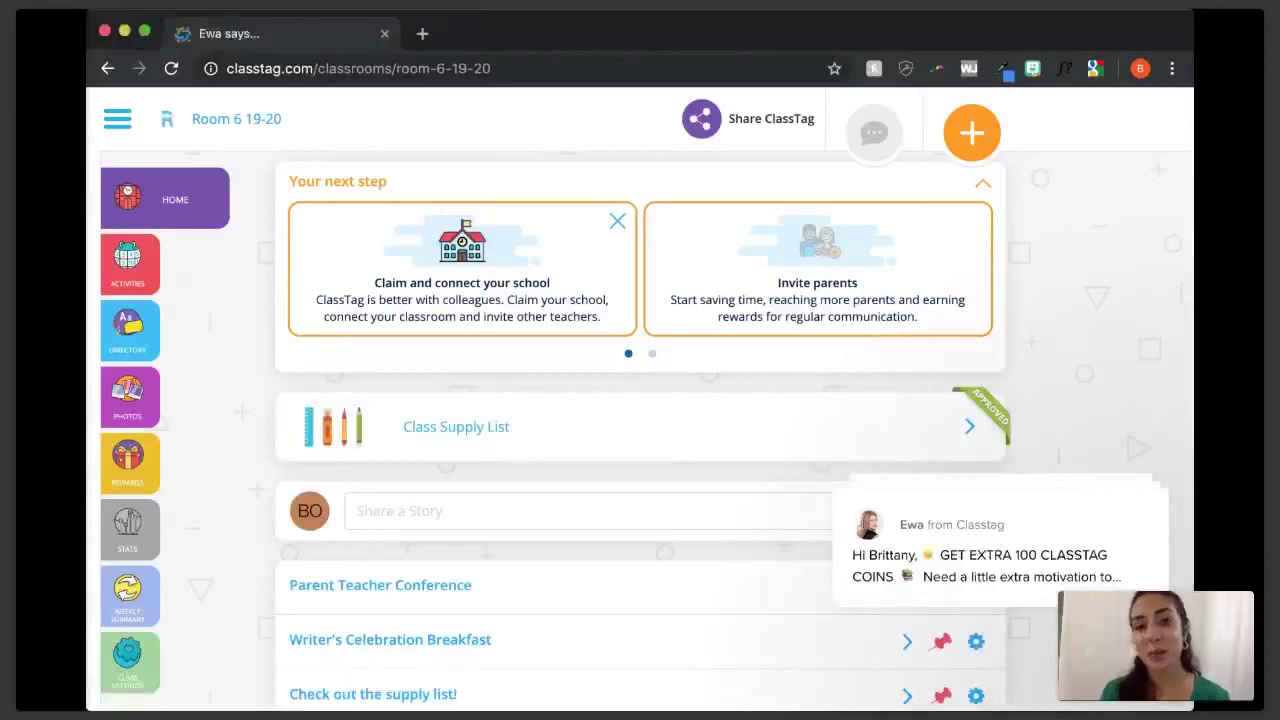
- Search the Help Center for 'office hours' and browse the results
click(1036, 507)
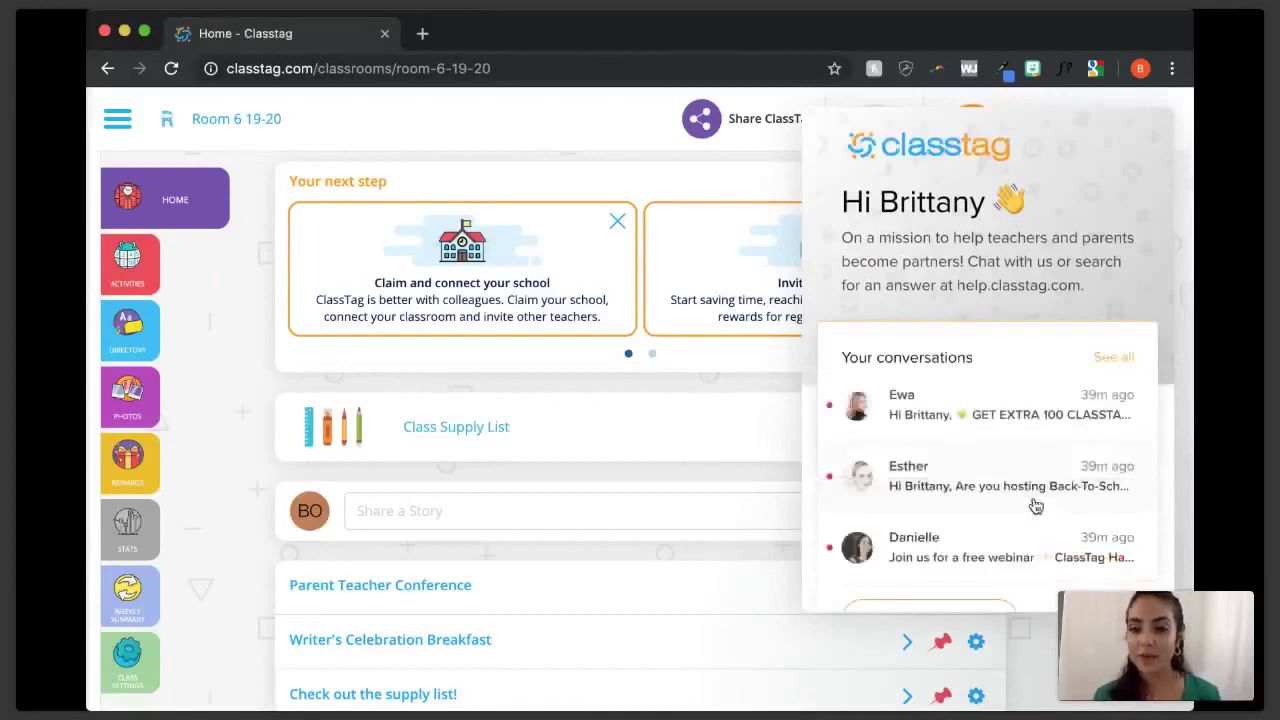
scroll(1036, 507, down, 3)
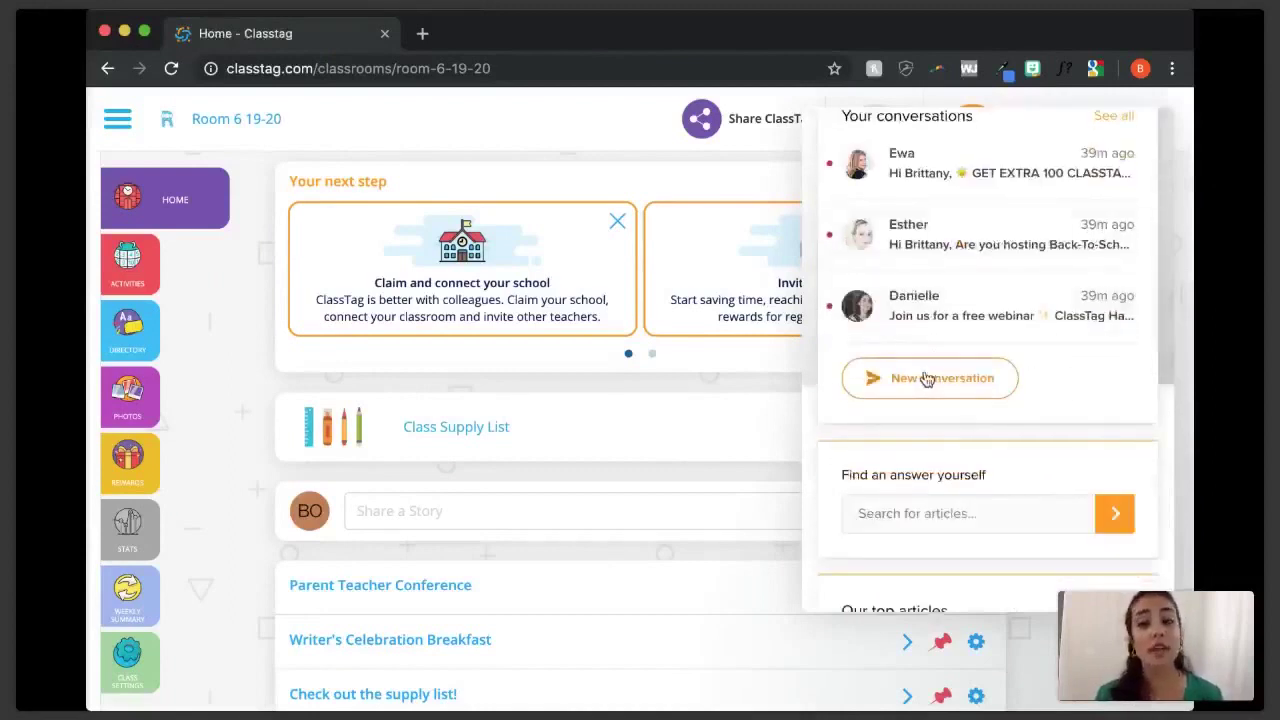
scroll(1088, 380, up, 2)
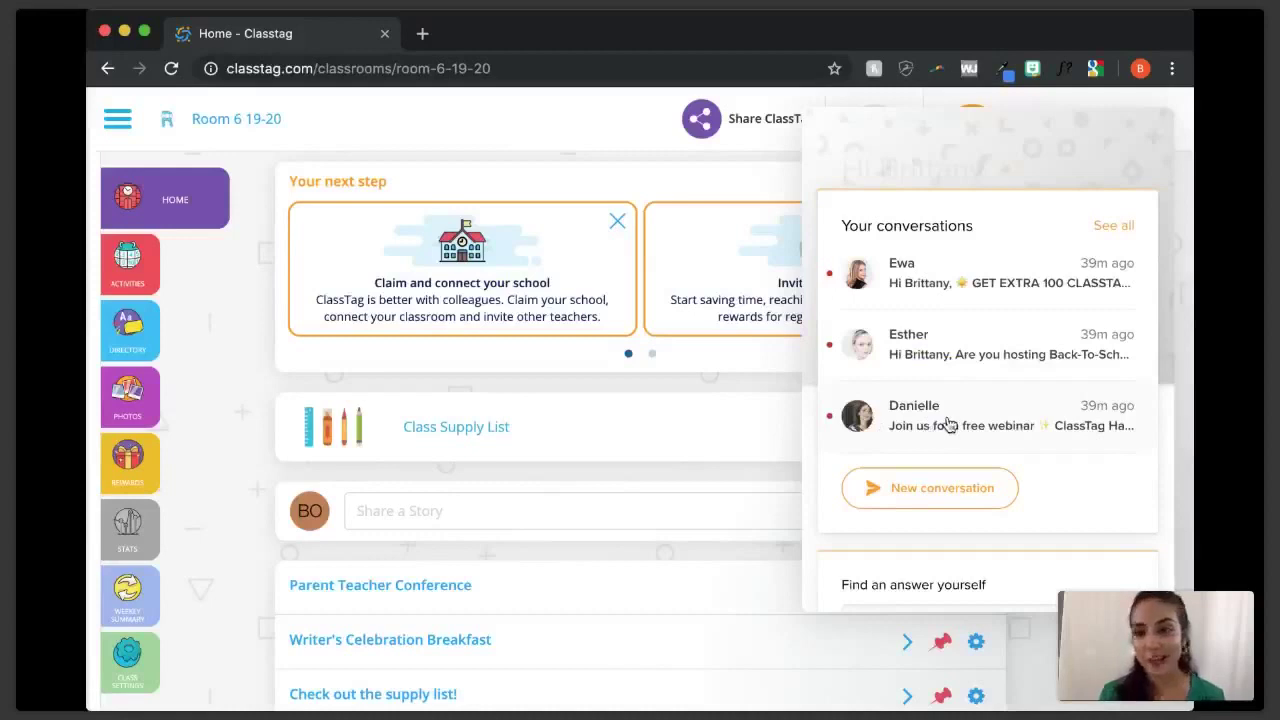
scroll(1003, 555, down, 1)
scroll(1004, 555, down, 2)
click(937, 345)
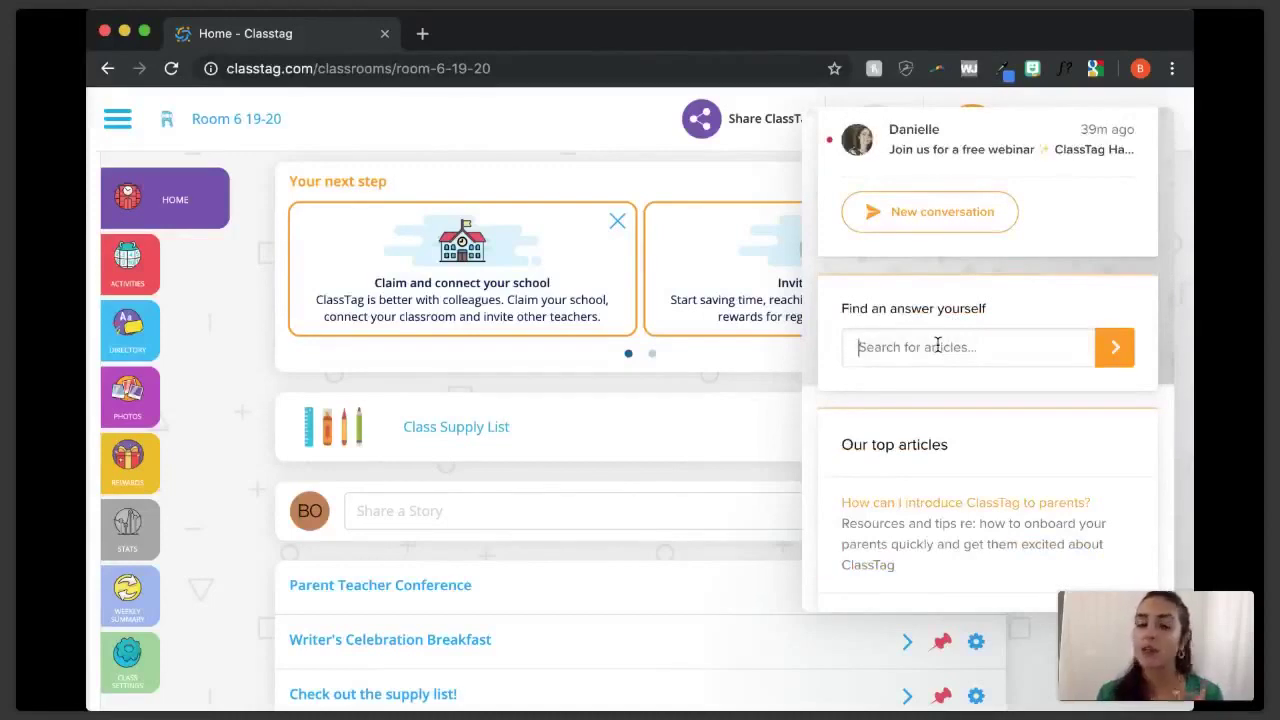
text(office hours)
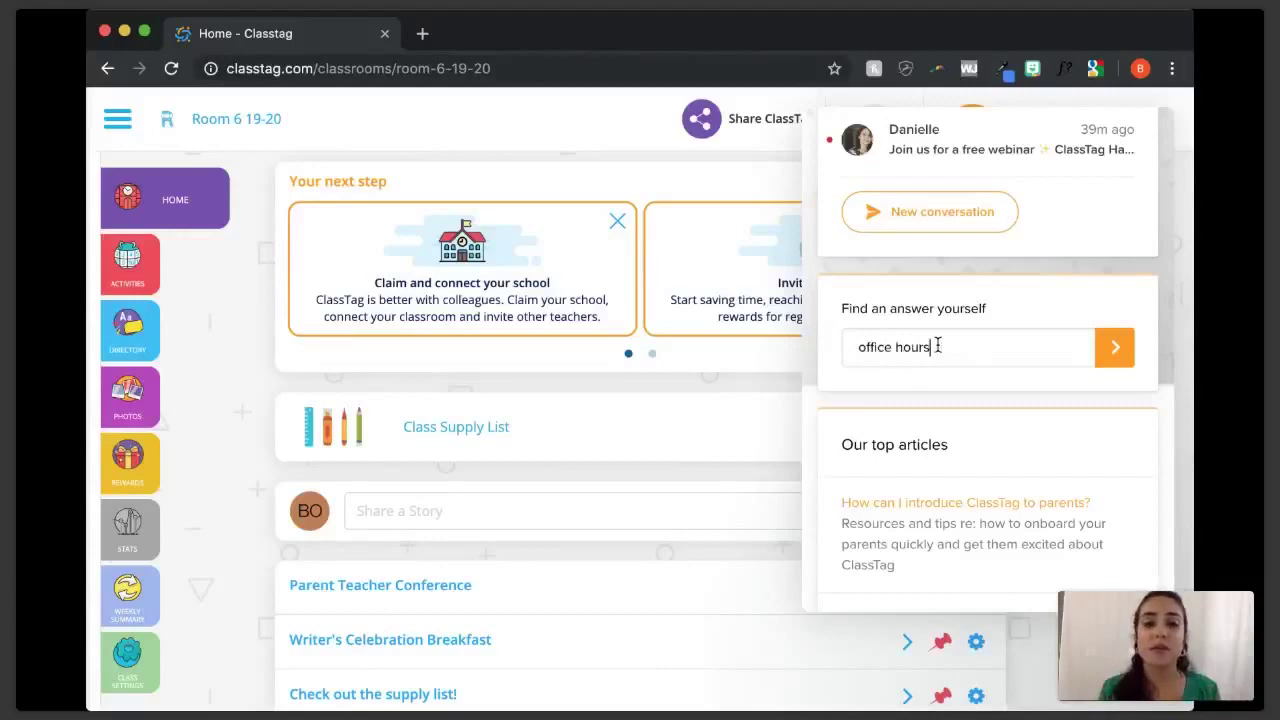
click(1110, 360)
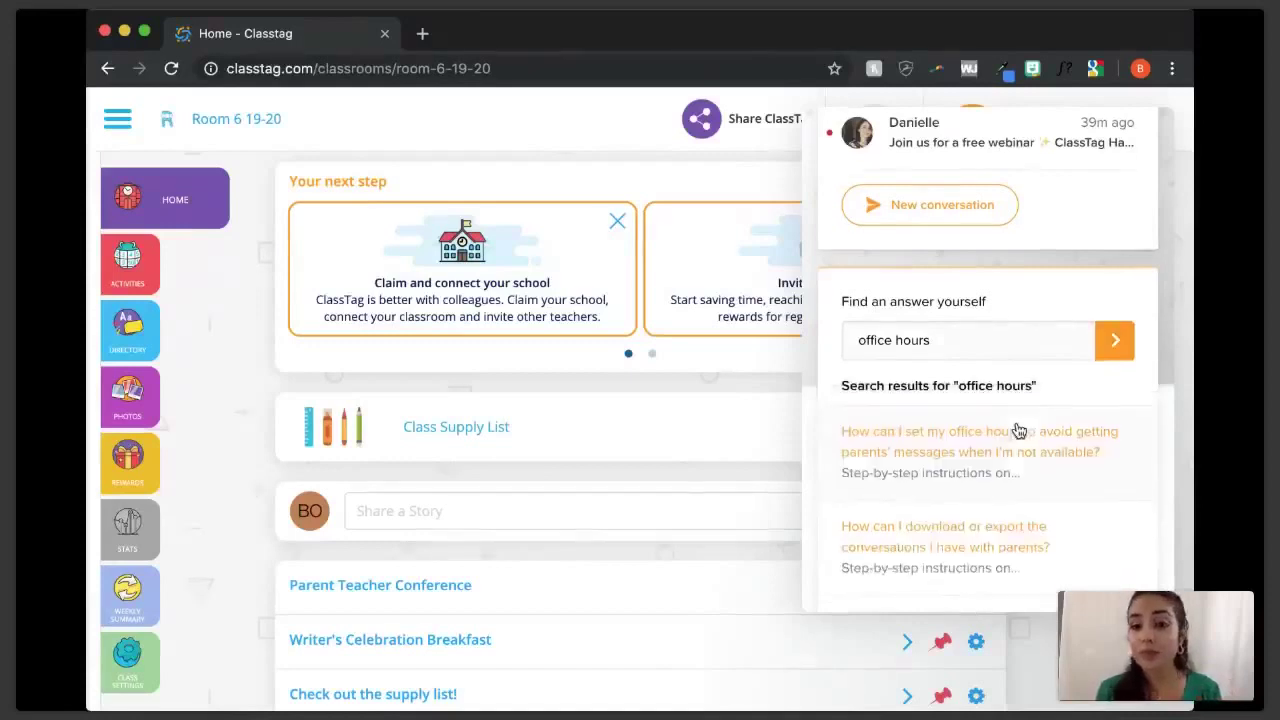
scroll(1018, 430, down, 2)
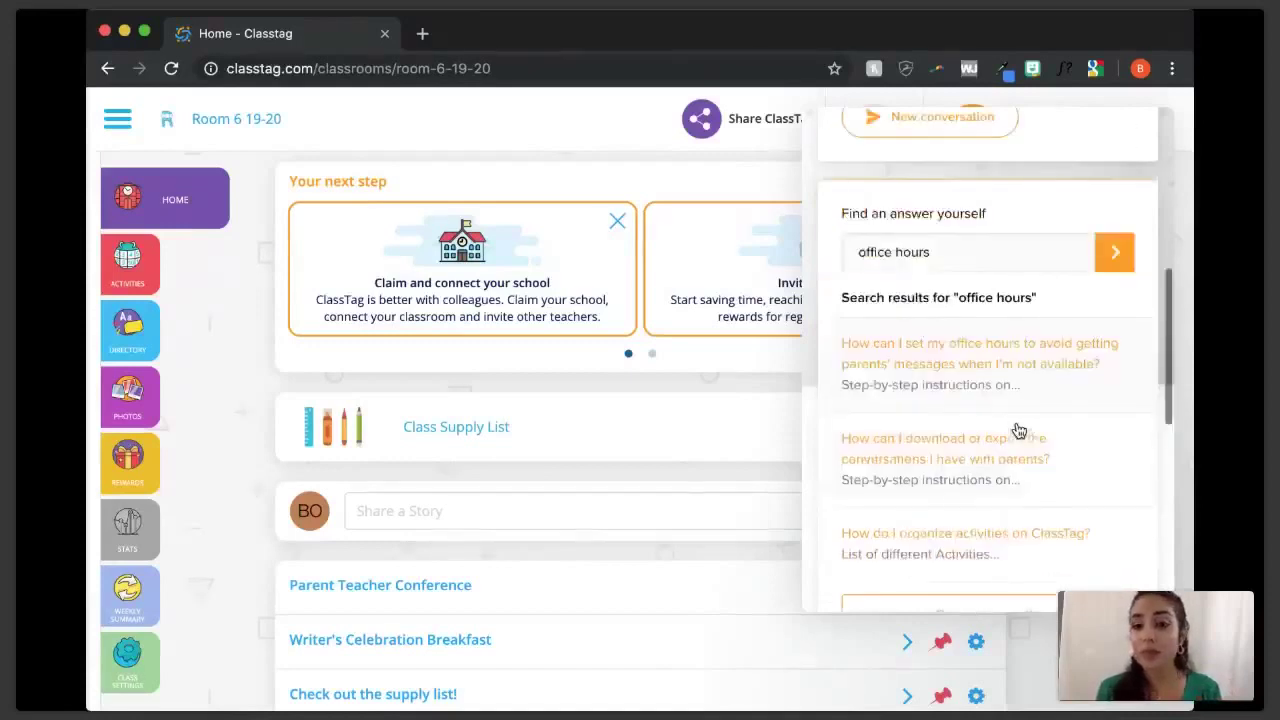
- Read the office-hours article's step-by-step instructions and show the side navigation drawer
click(1034, 372)
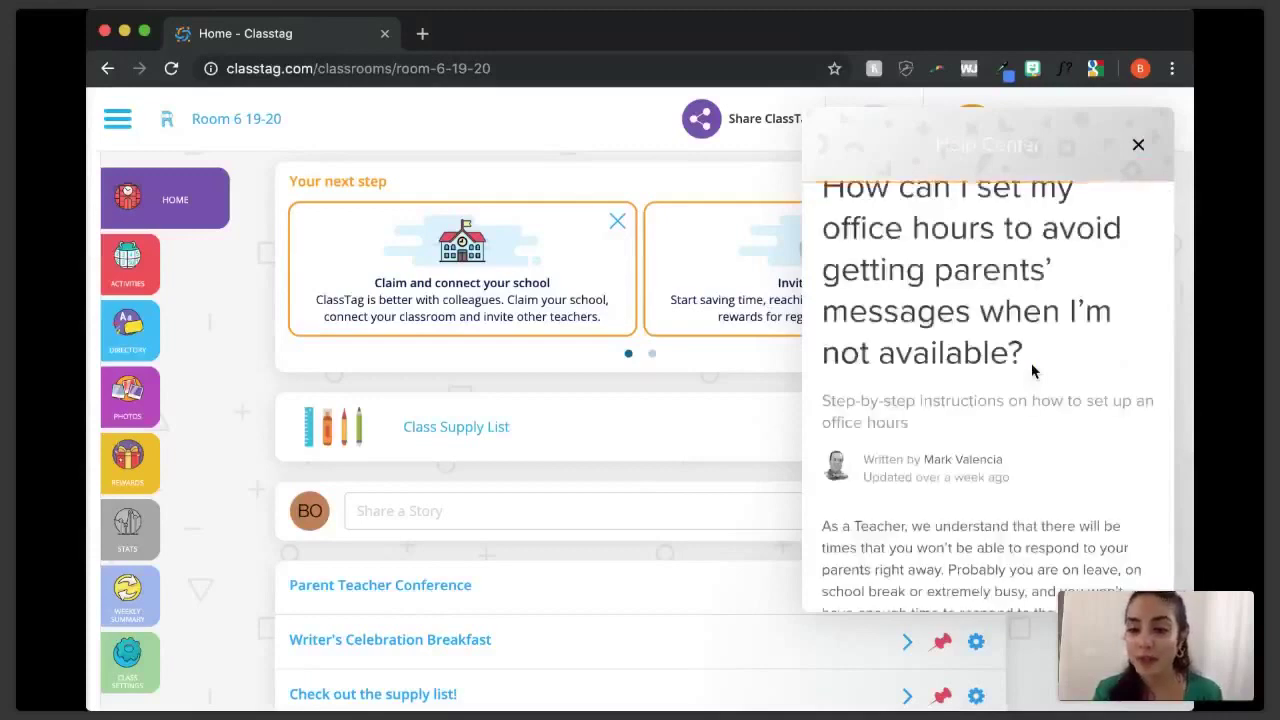
scroll(1033, 371, down, 3)
scroll(1033, 371, down, 2)
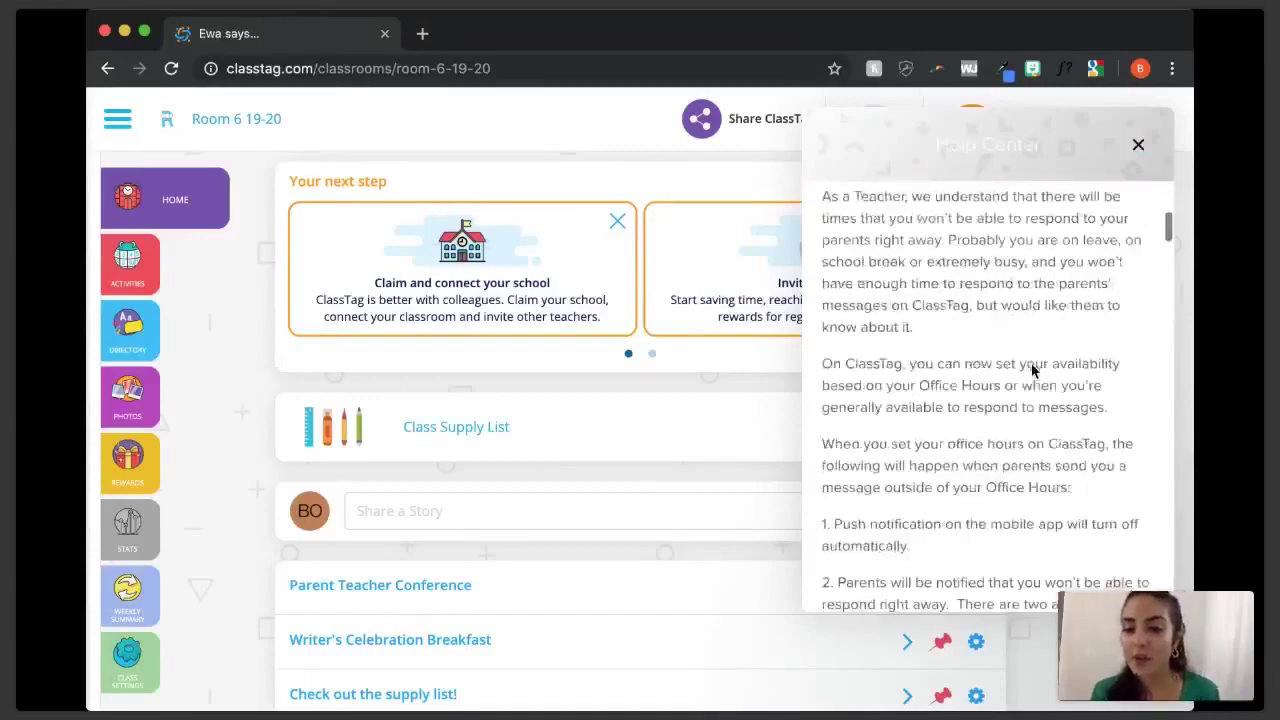
scroll(1033, 371, down, 3)
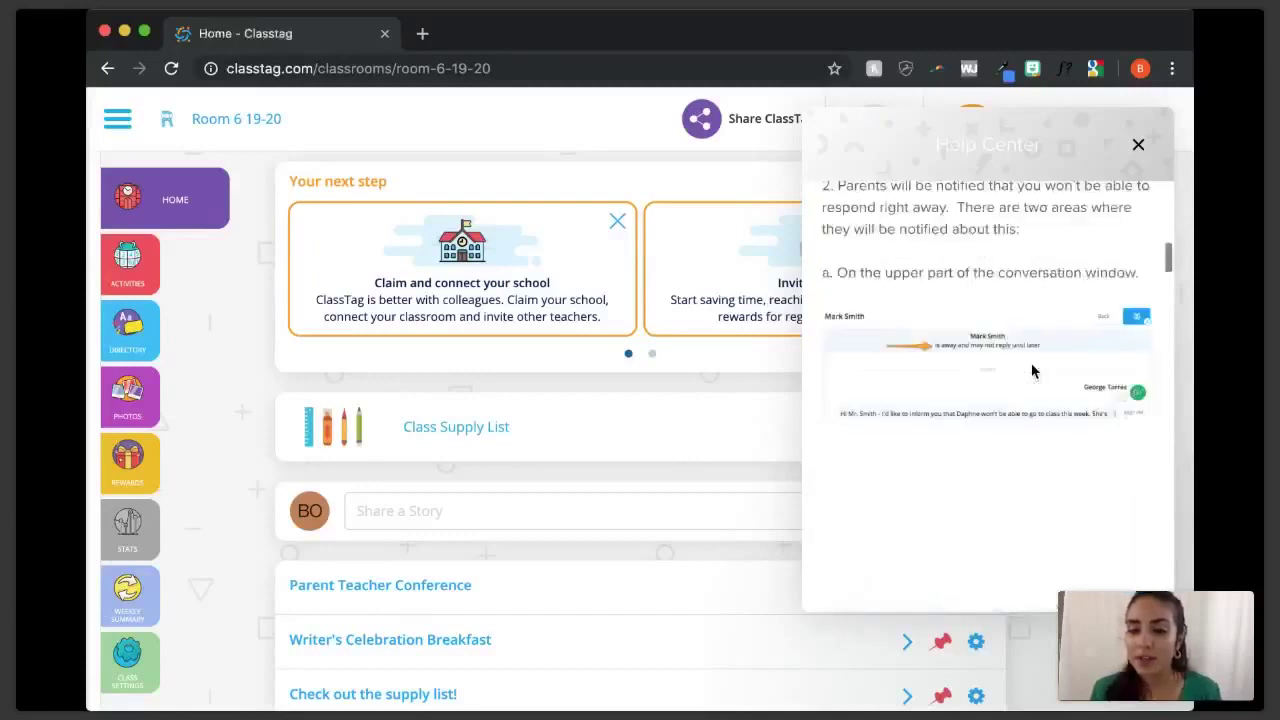
scroll(1033, 371, up, 3)
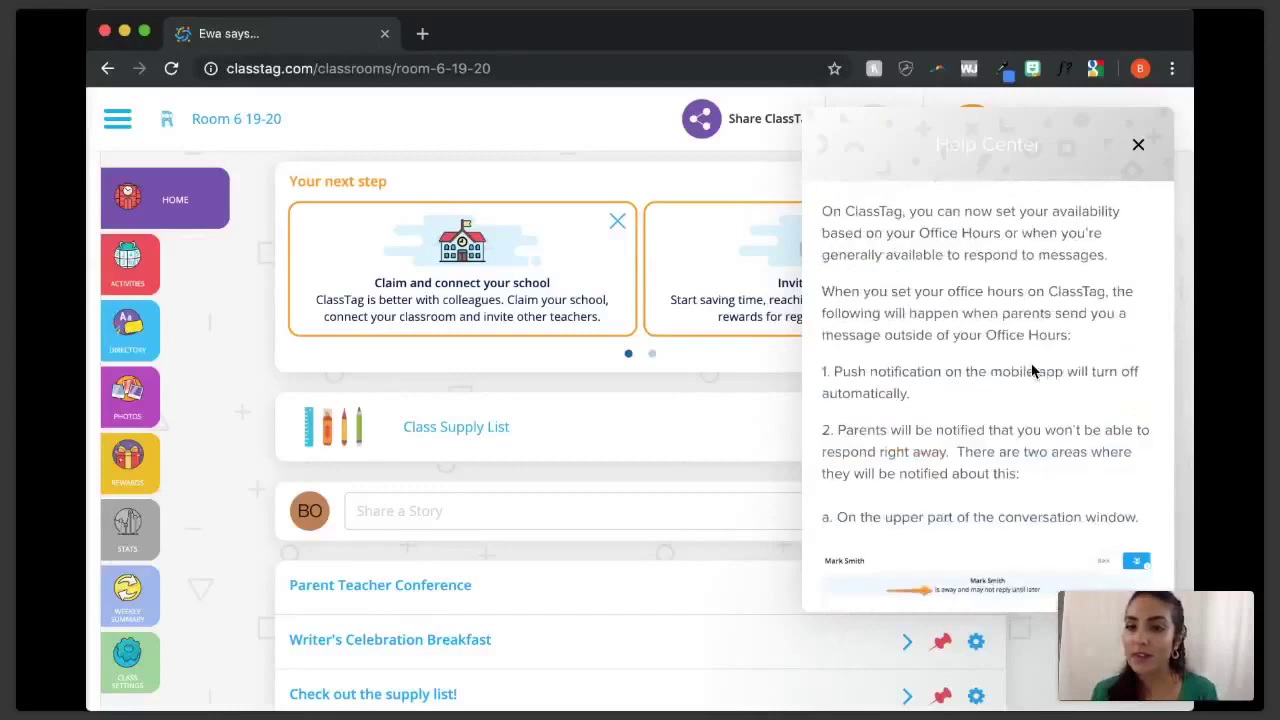
scroll(1033, 371, down, 5)
scroll(1033, 371, down, 4)
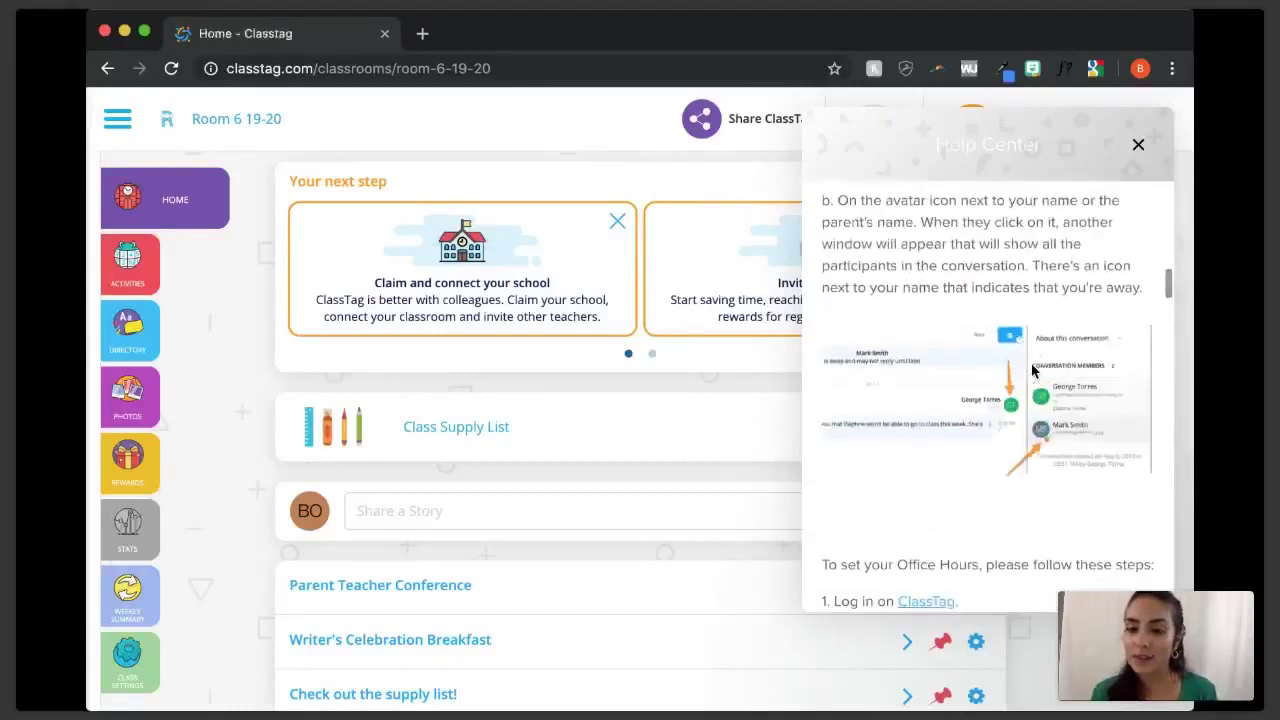
click(117, 116)
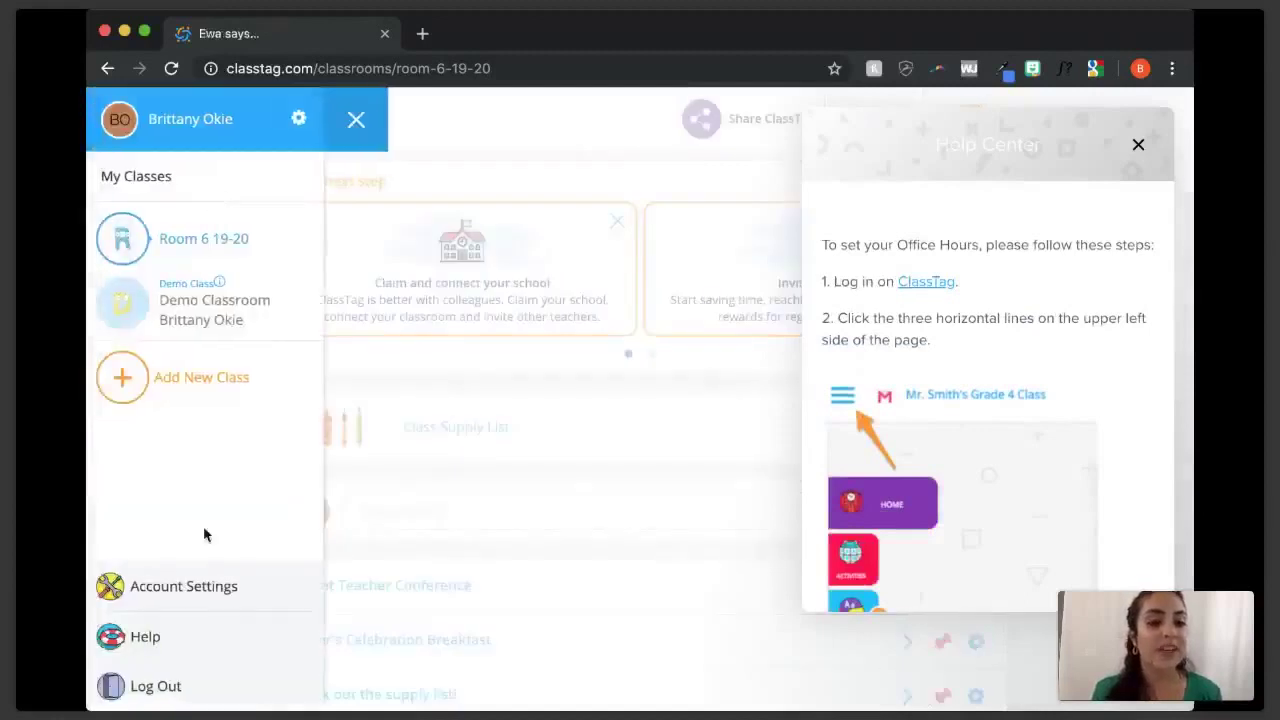
- Go to Account Settings' Communications tab and scroll down to the Office Hours section
click(183, 590)
scroll(1040, 547, down, 3)
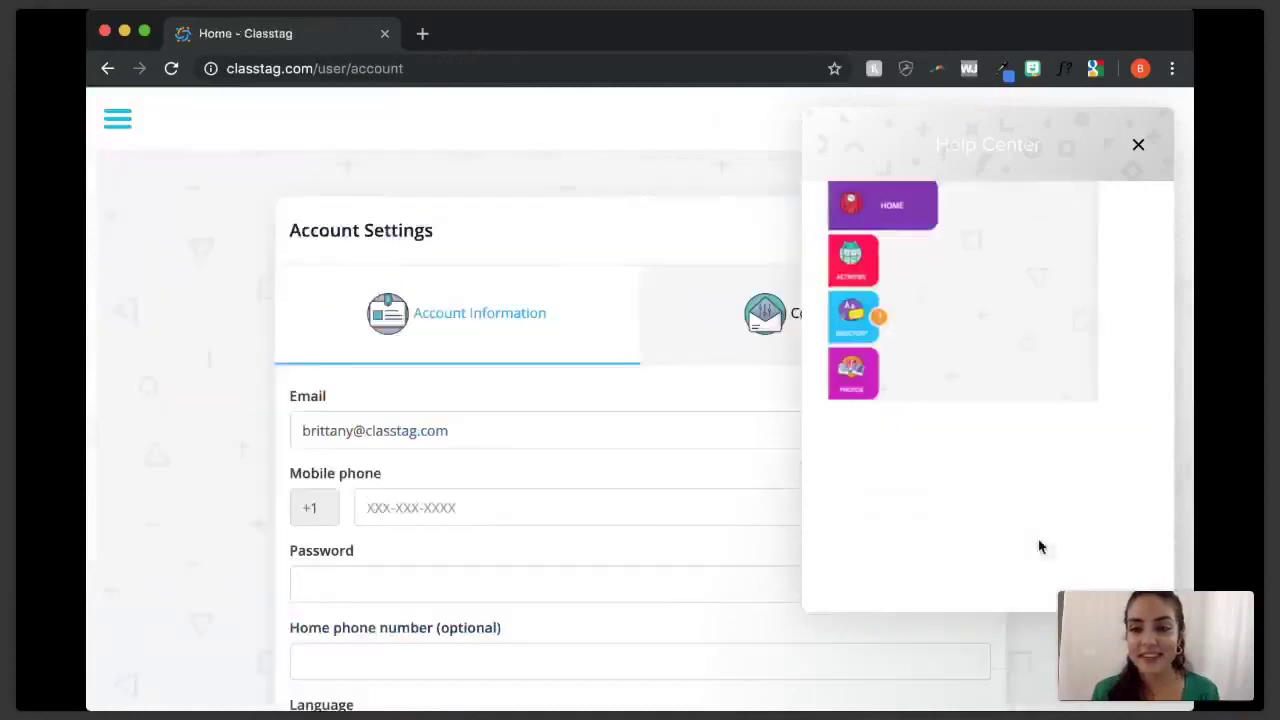
scroll(1040, 547, down, 3)
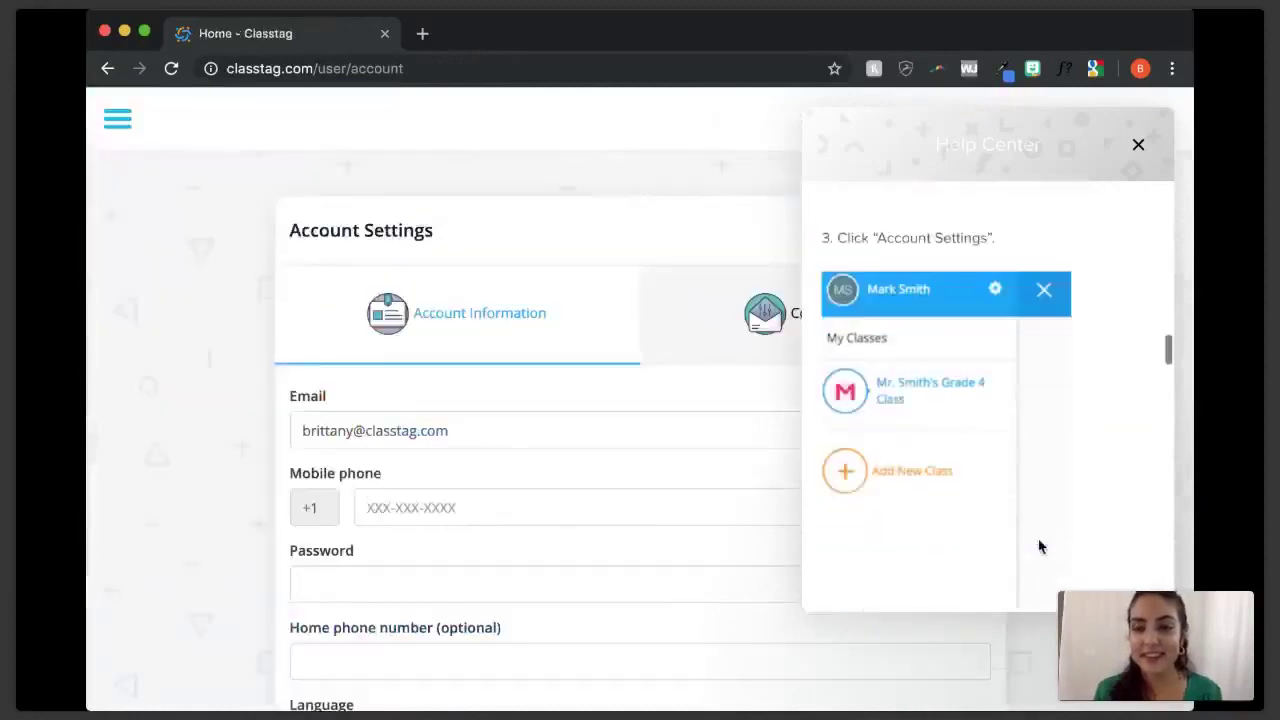
scroll(1040, 547, down, 5)
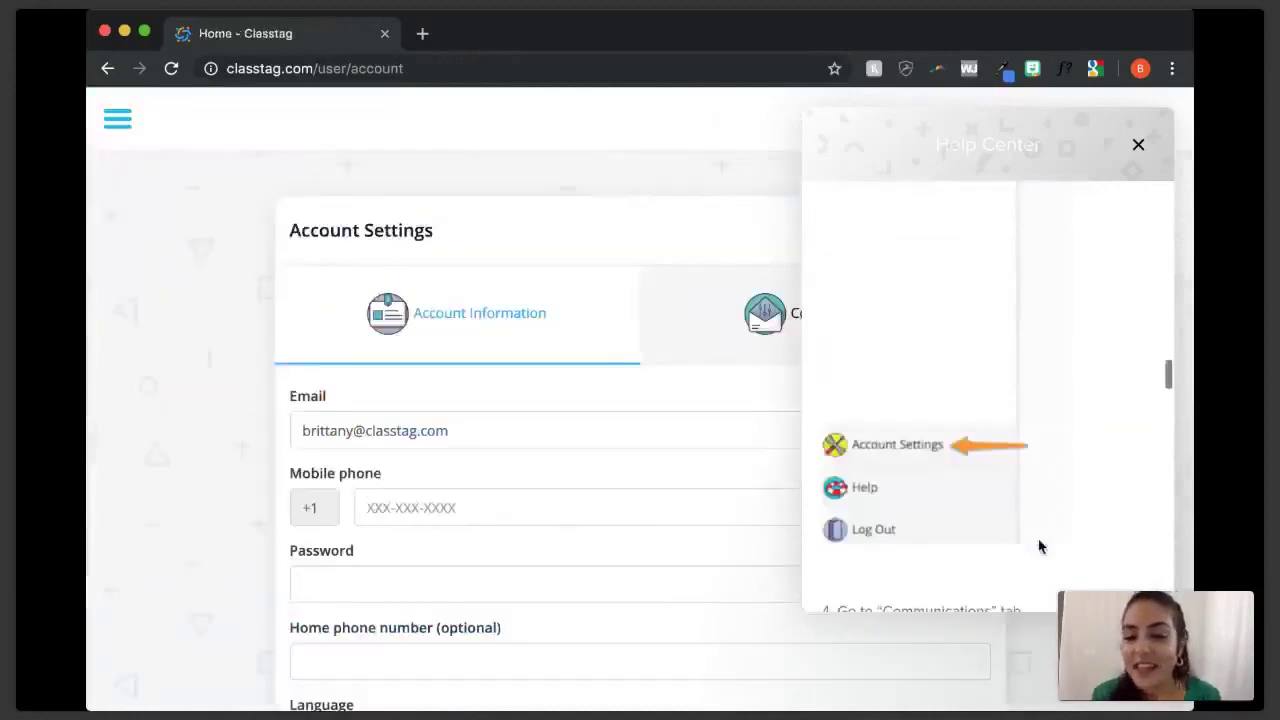
scroll(1040, 538, down, 2)
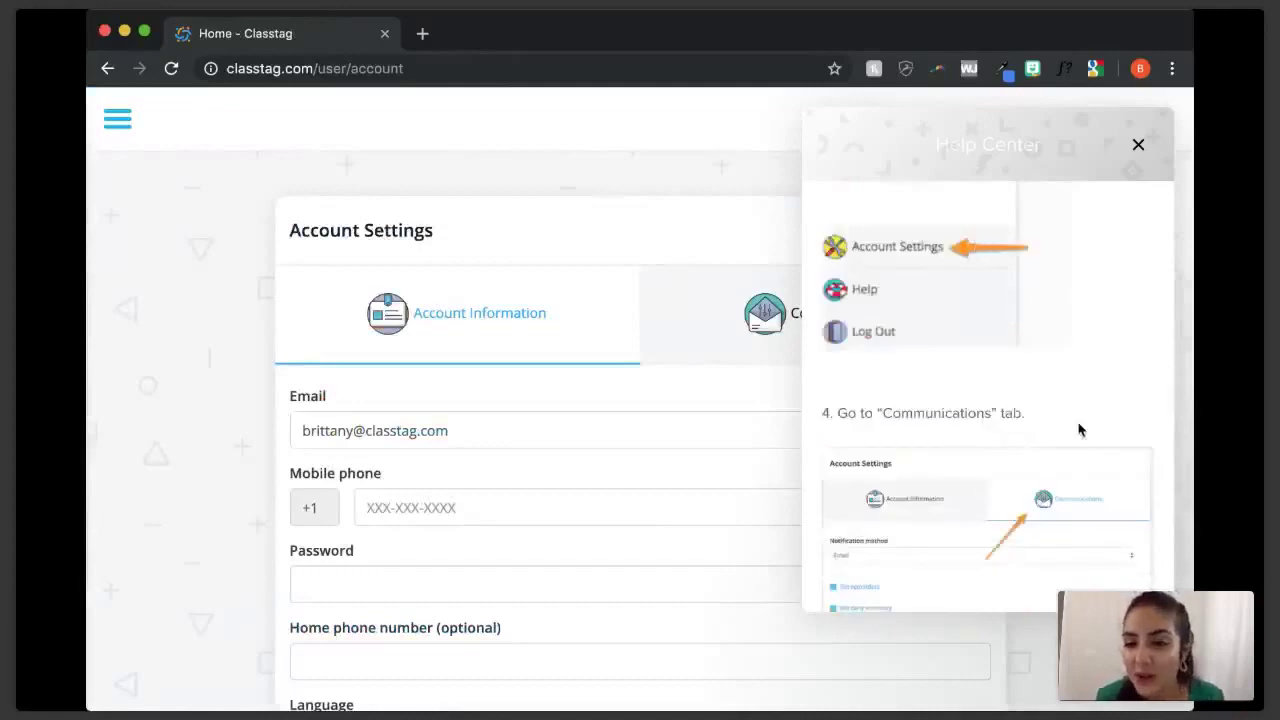
scroll(1079, 432, down, 3)
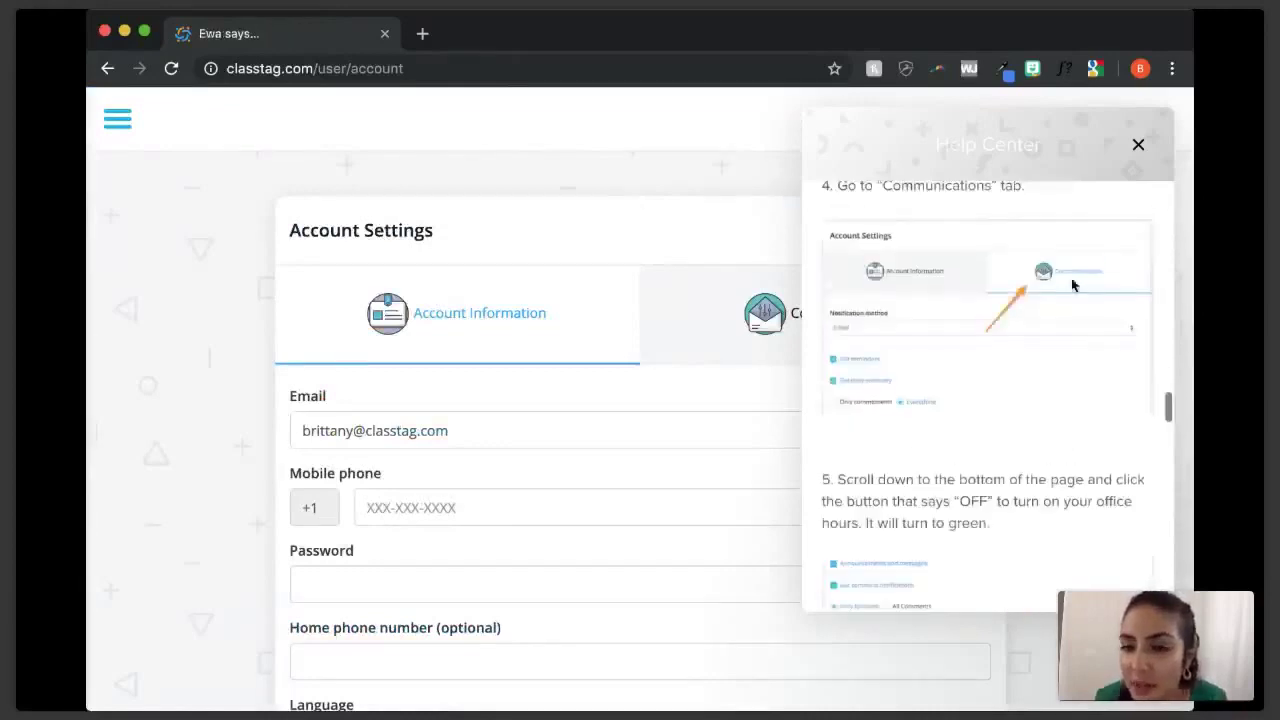
click(761, 333)
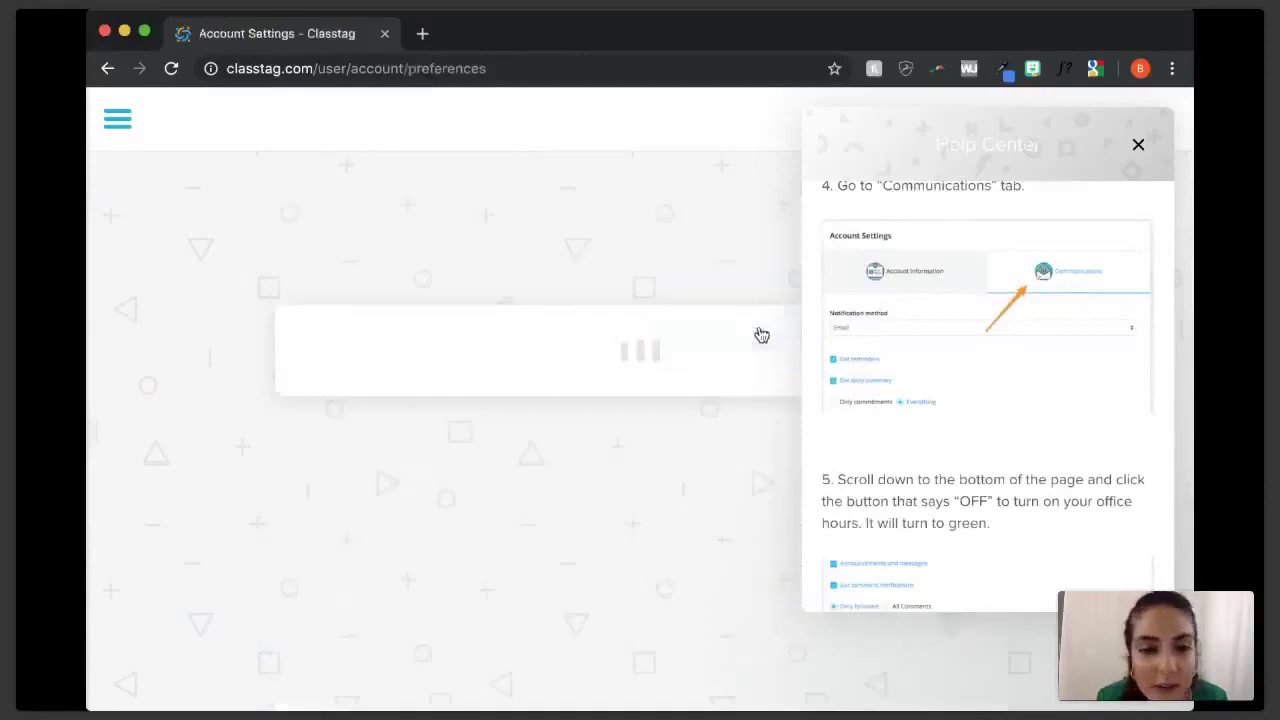
scroll(689, 511, down, 5)
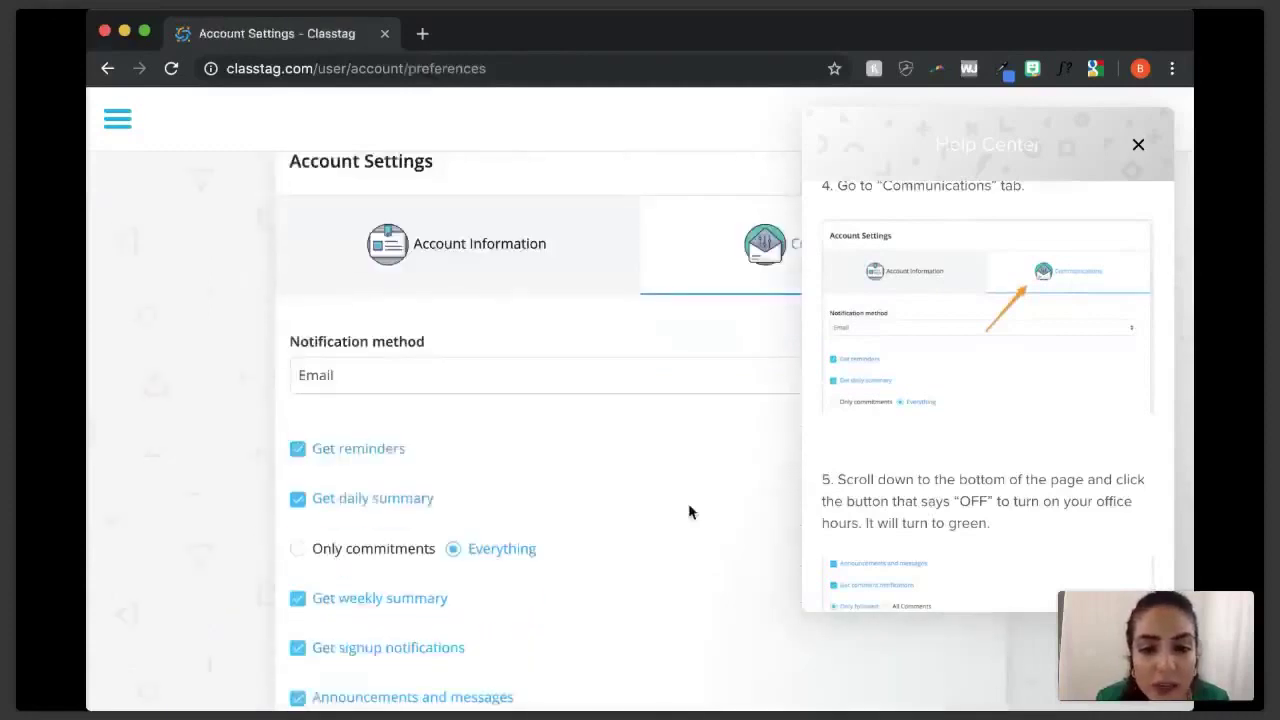
- Close the Help Center panel and clear all stacked message notifications
click(1138, 144)
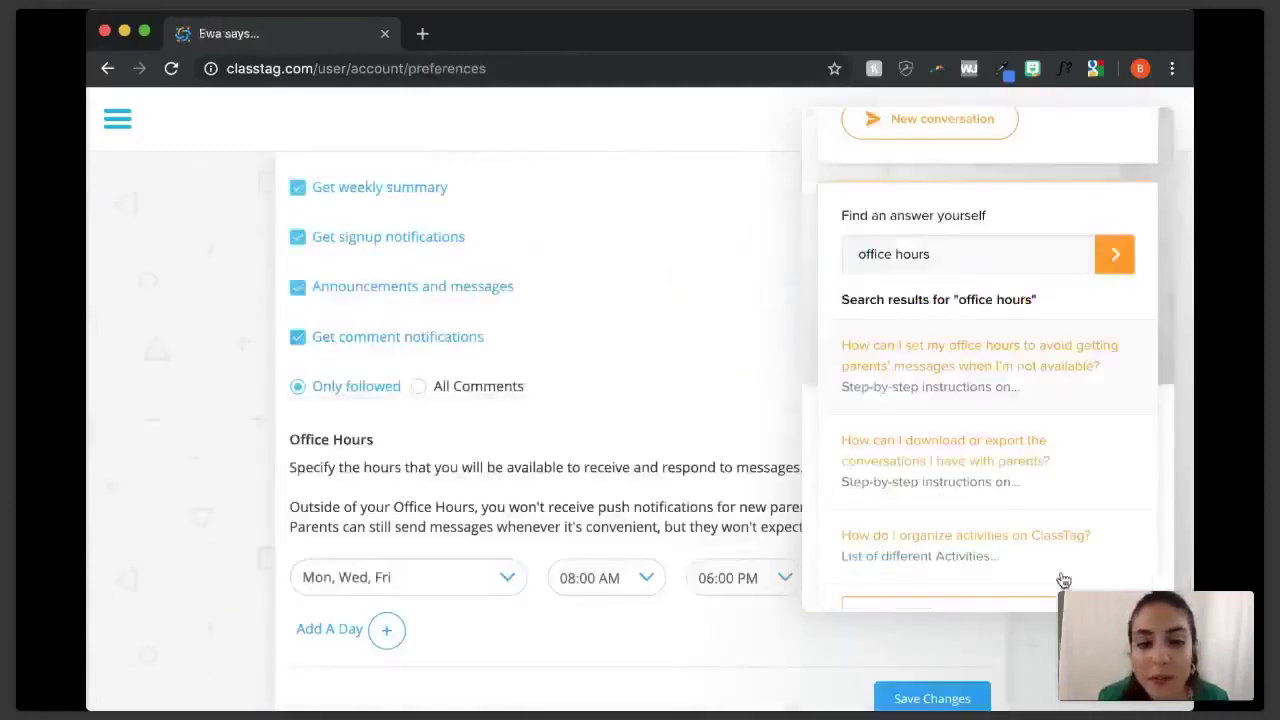
click(1155, 672)
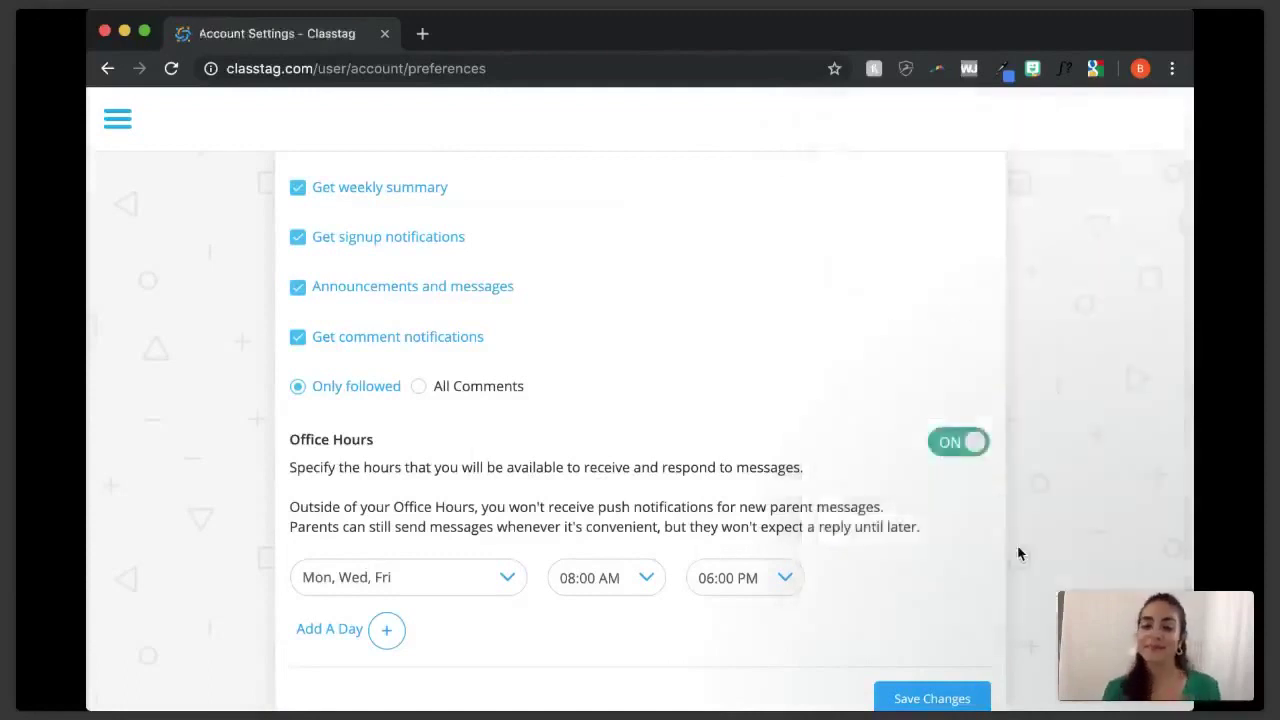
mouse_move(1017, 553)
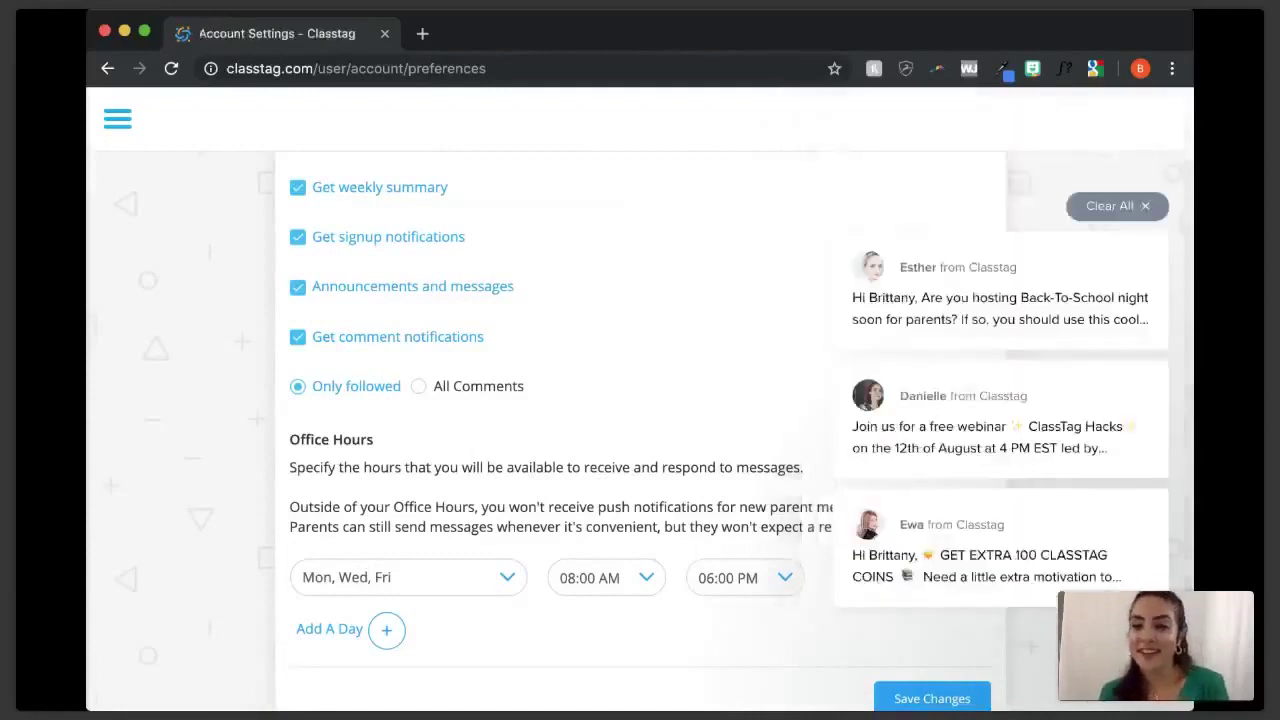
click(1145, 205)
scroll(971, 537, down, 2)
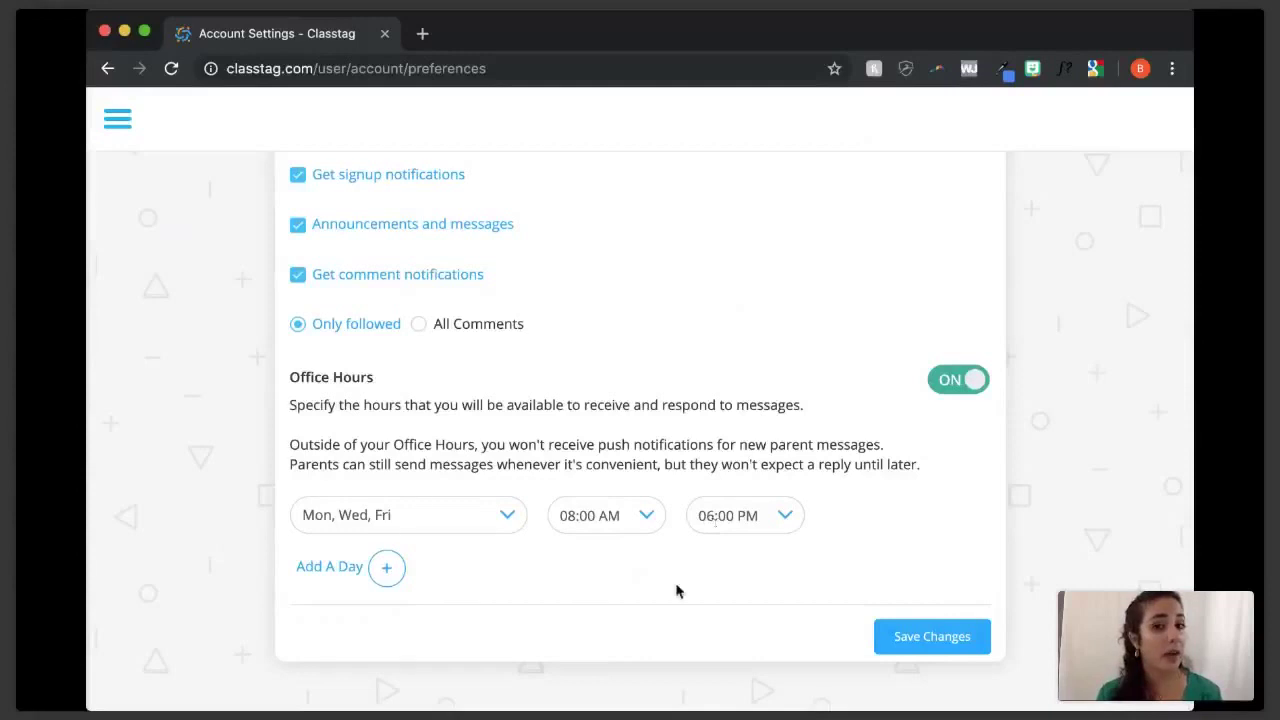
- Add a second office hours row covering only Tue and Thu
click(390, 568)
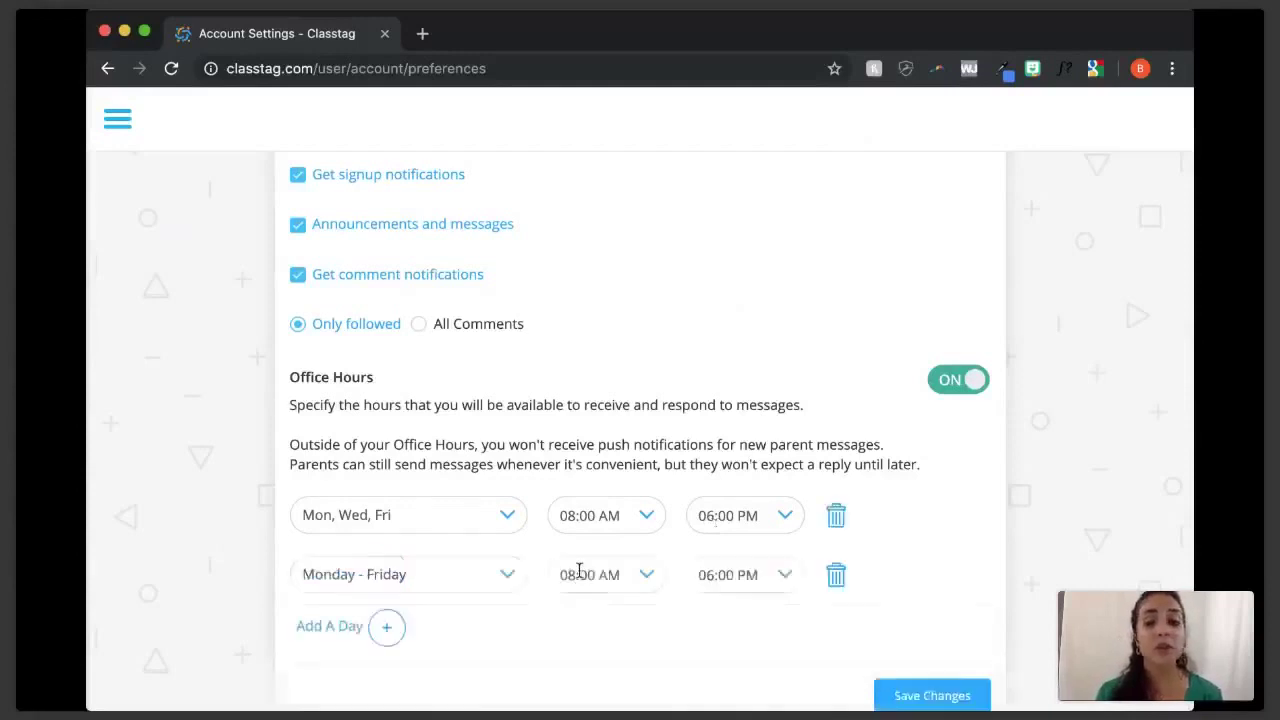
click(511, 571)
scroll(511, 571, down, 1)
click(353, 559)
click(437, 559)
click(522, 559)
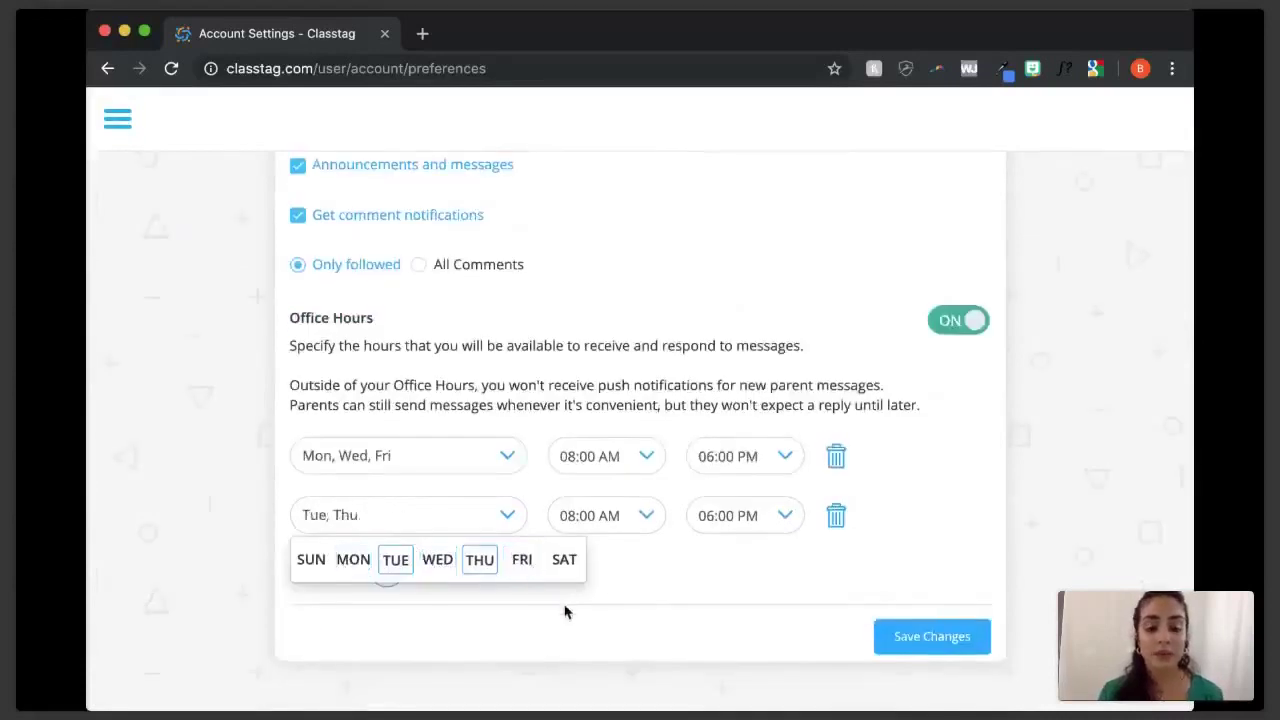
click(678, 613)
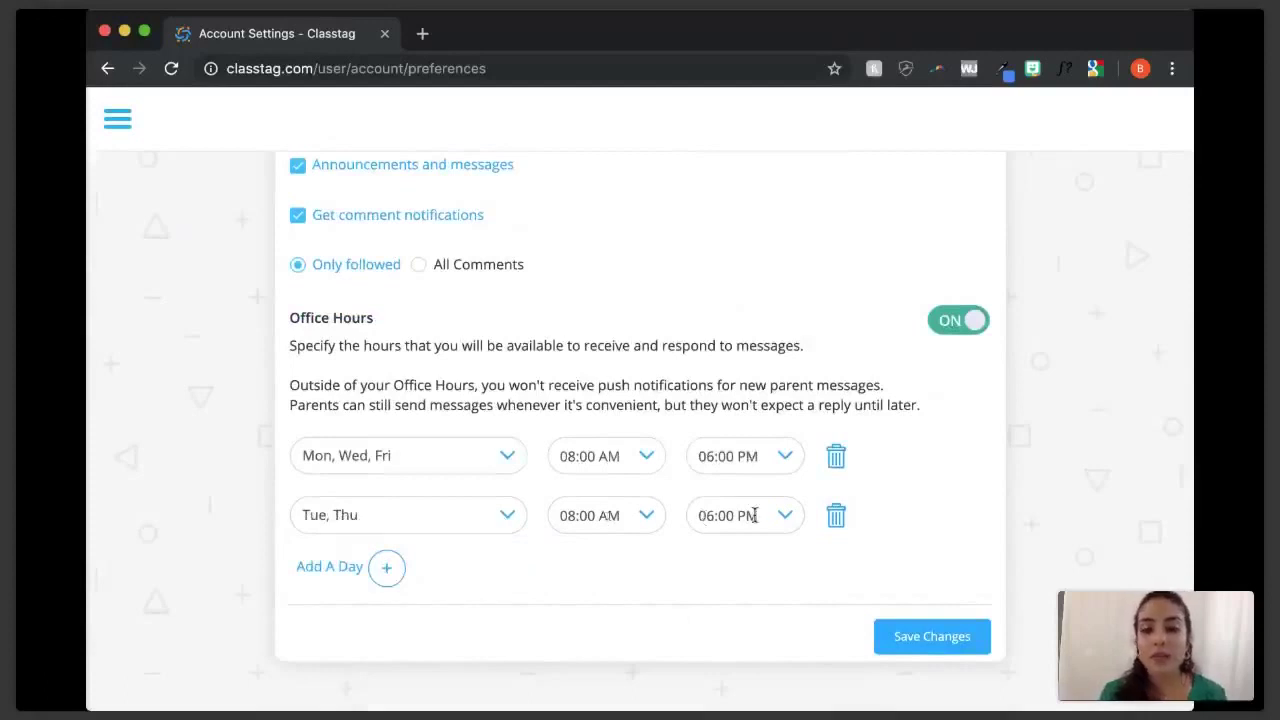
- Set the Tue, Thu row's end time to 05:00 PM and save the changes
click(786, 517)
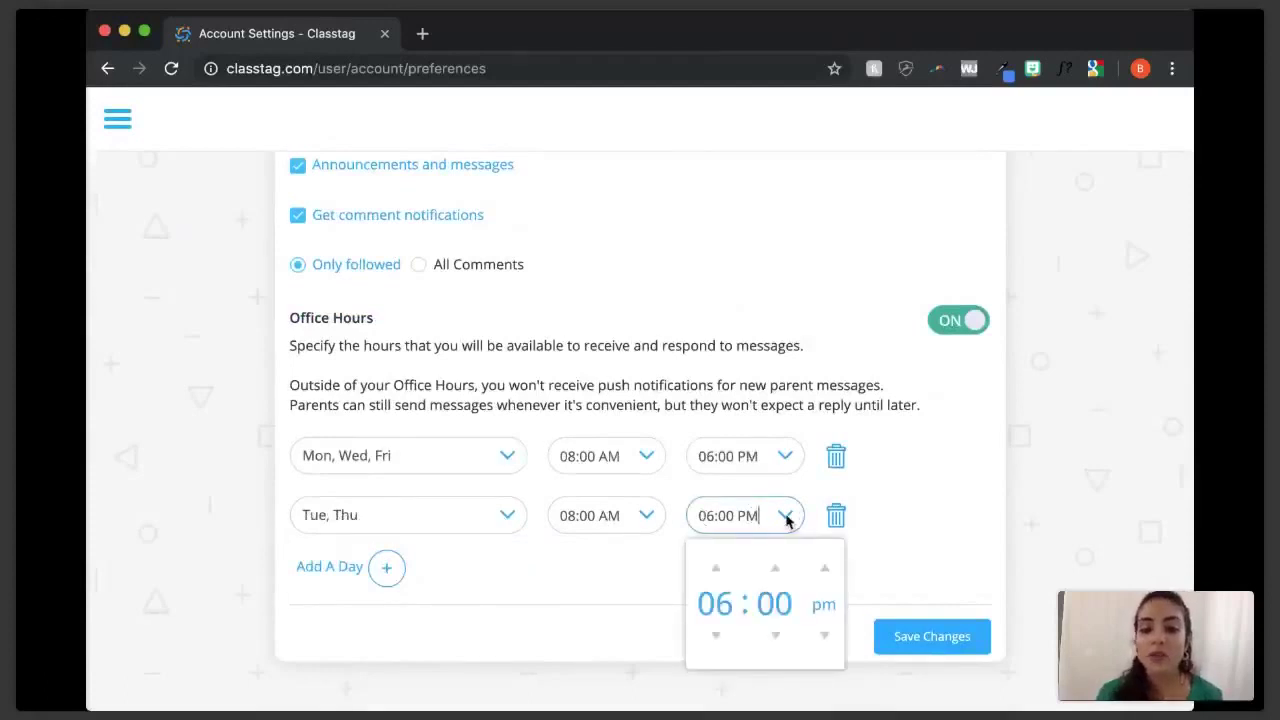
click(716, 636)
click(956, 516)
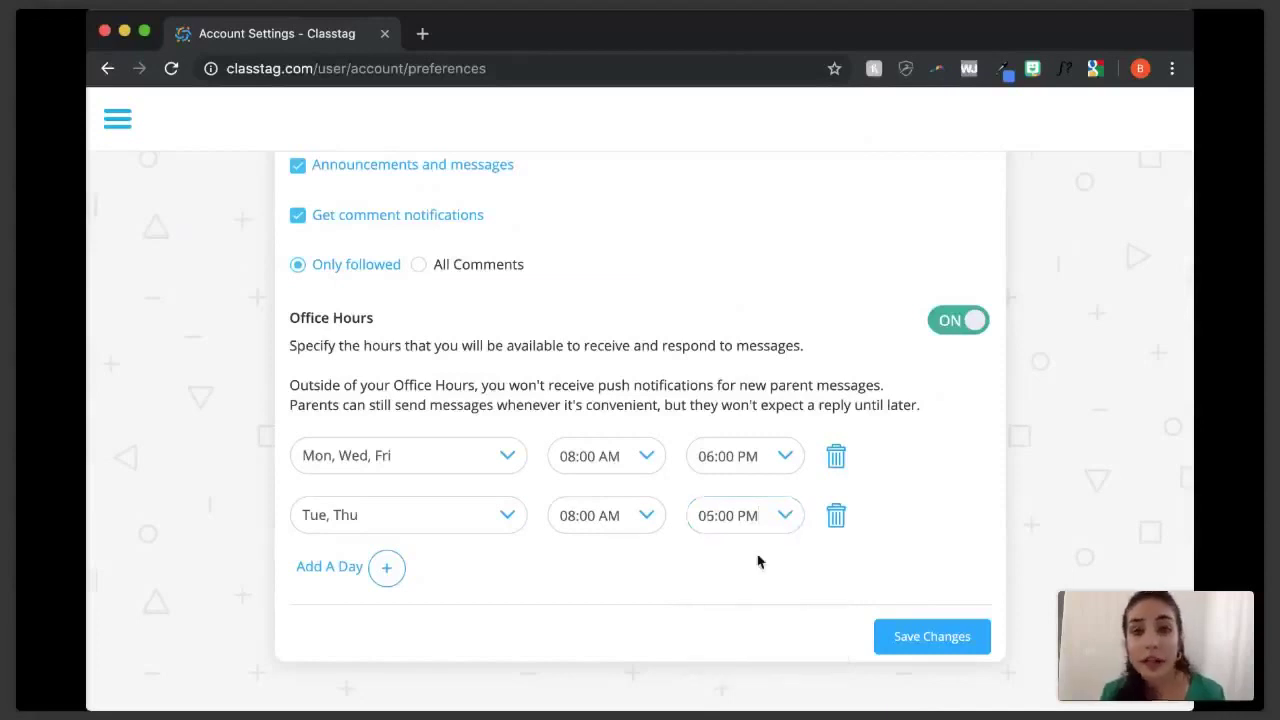
click(950, 638)
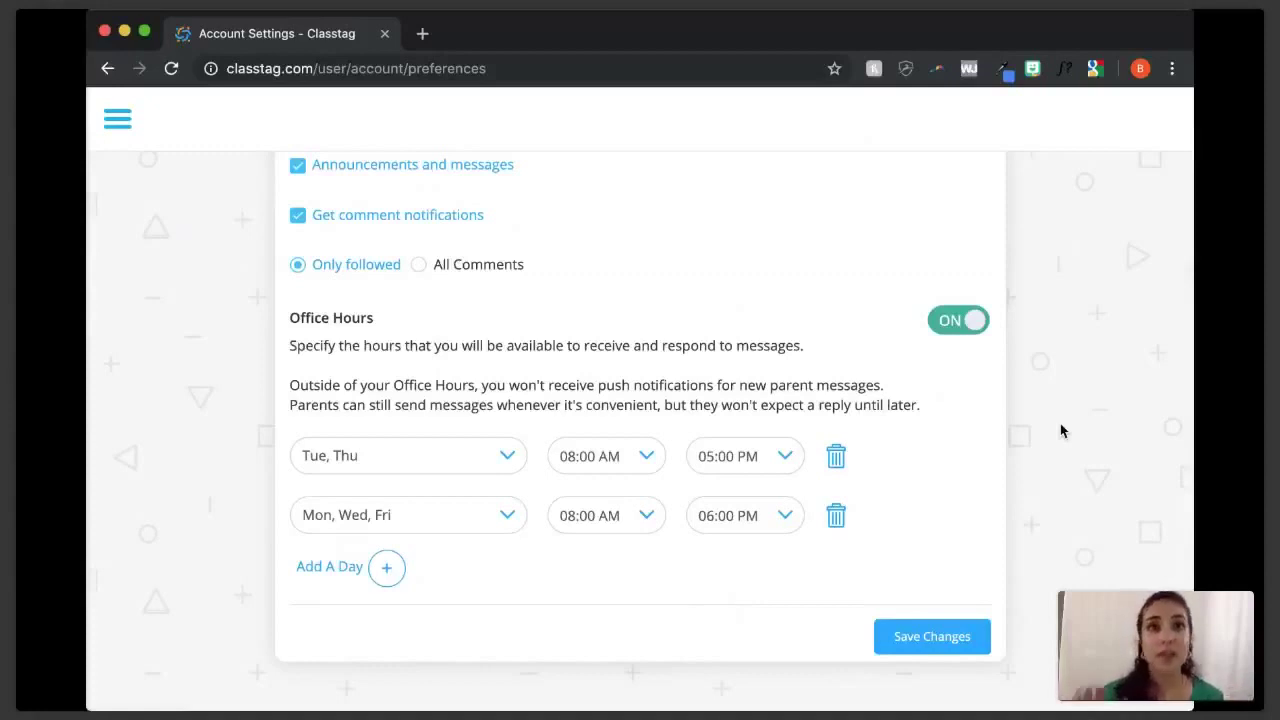
- Return to the Room 6 19-20 classroom through the side navigation's My Classes list
scroll(1062, 430, up, 10)
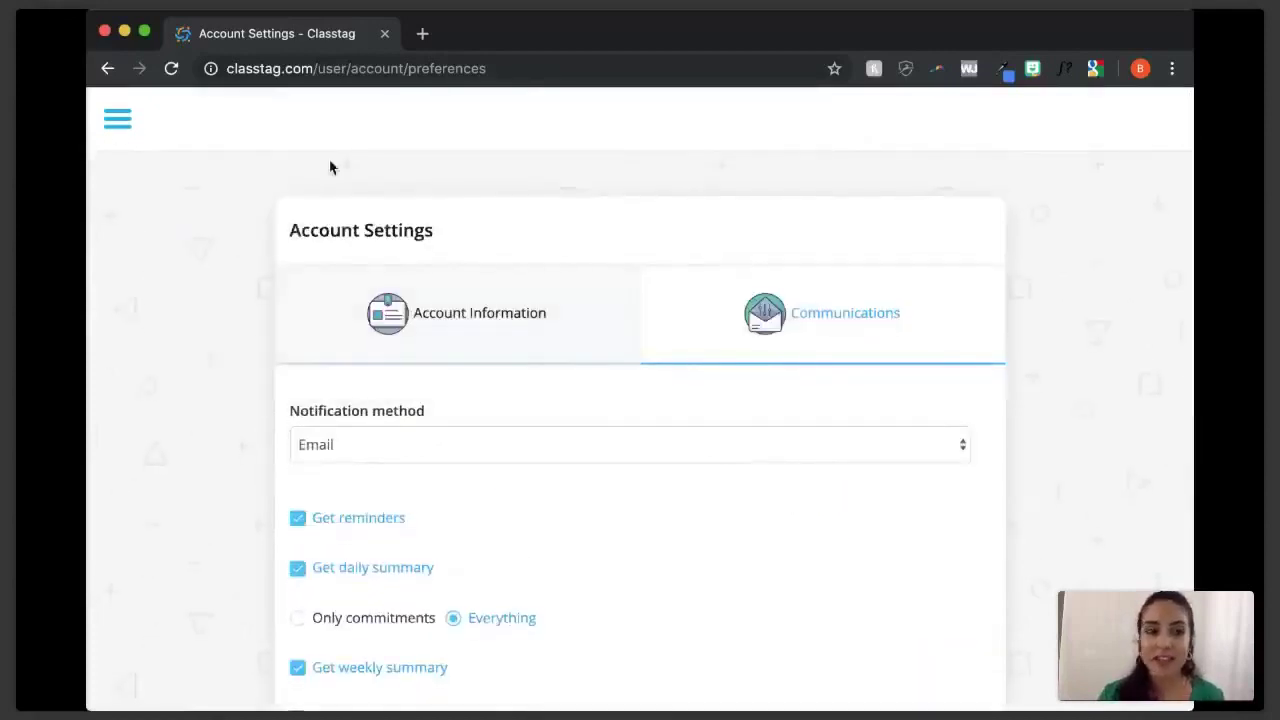
click(117, 125)
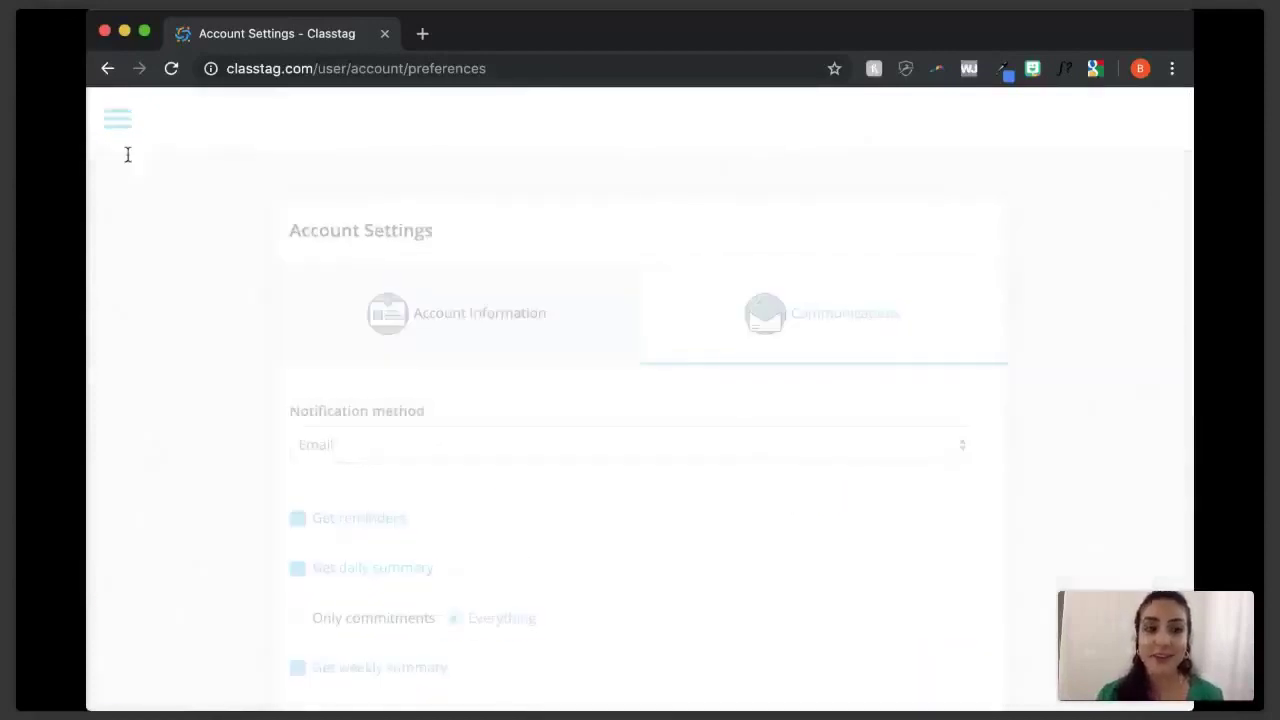
click(205, 242)
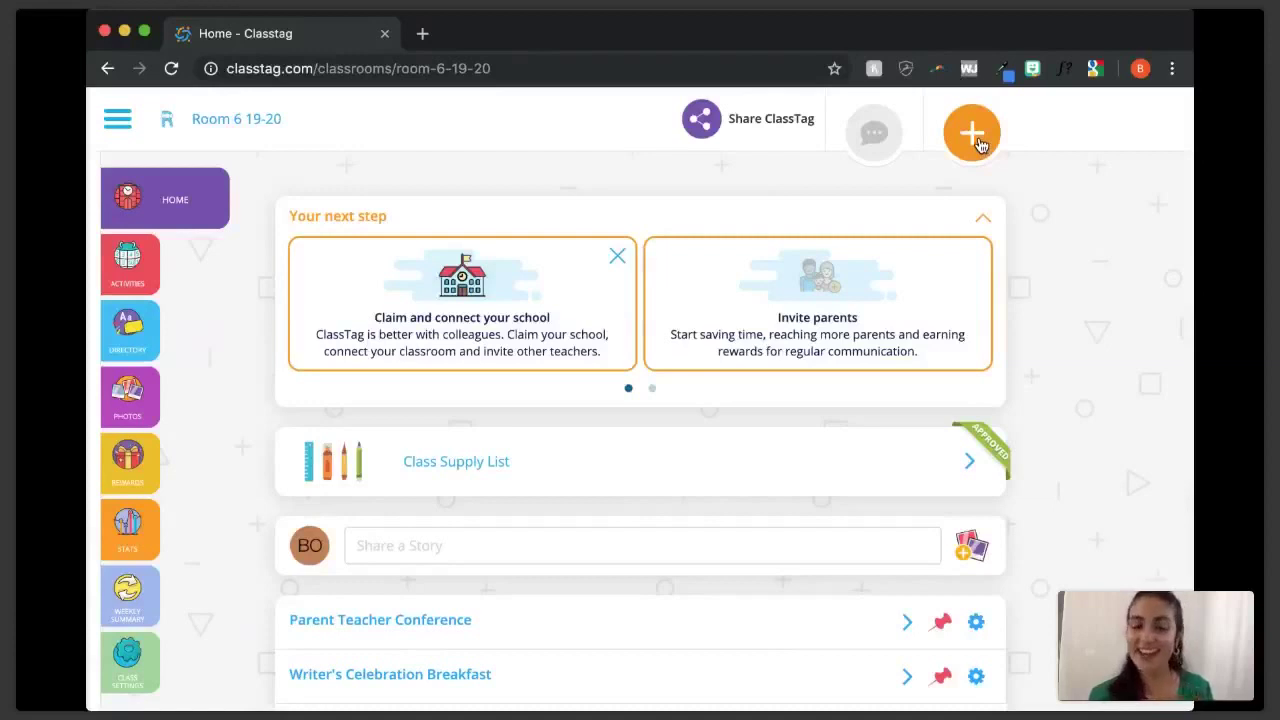
- Choose Event from the orange + create menu for Room 6 19-20
click(978, 144)
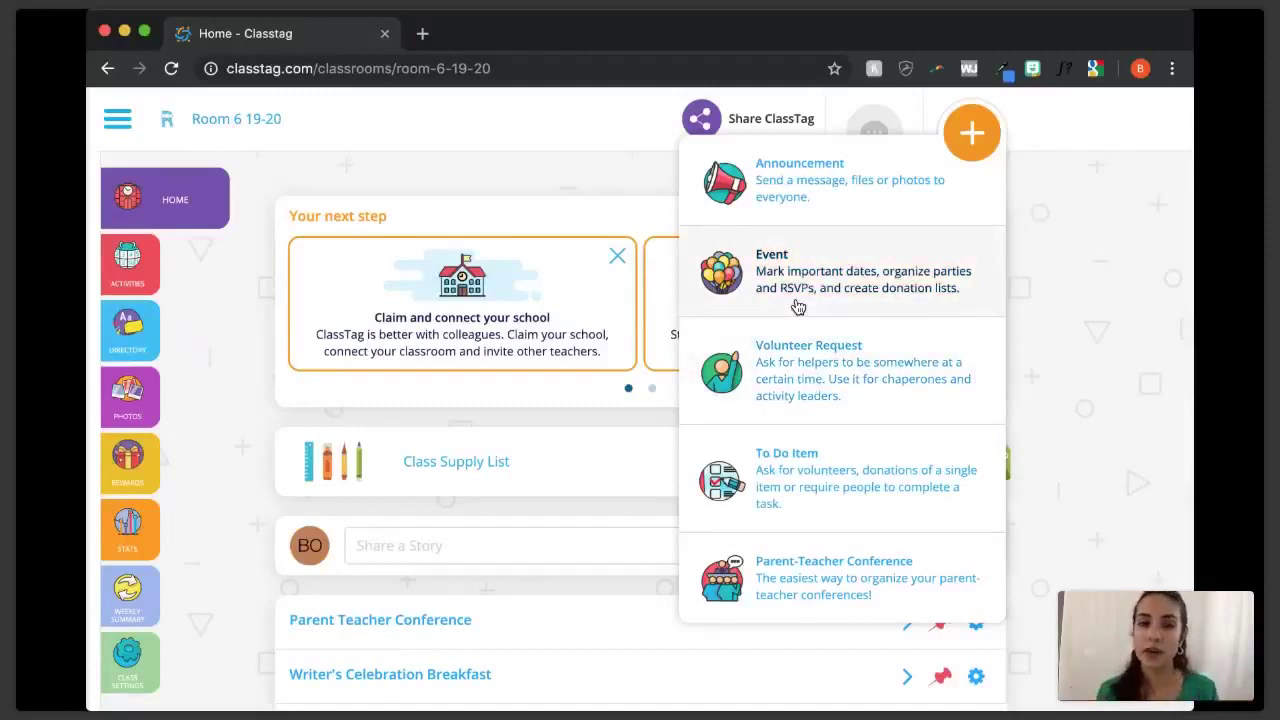
click(798, 306)
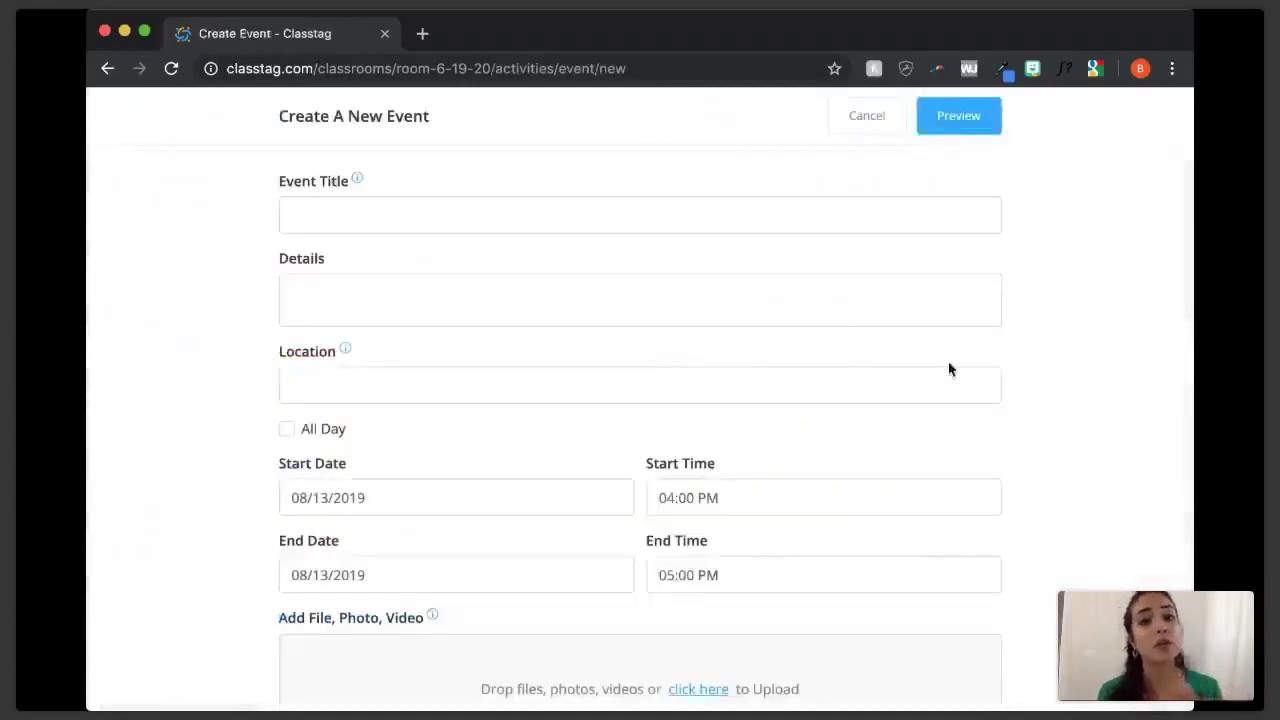
- Title the event 'Class Thanksgiving Feast', add the dress-up and poems details, and set location Room 6
click(716, 230)
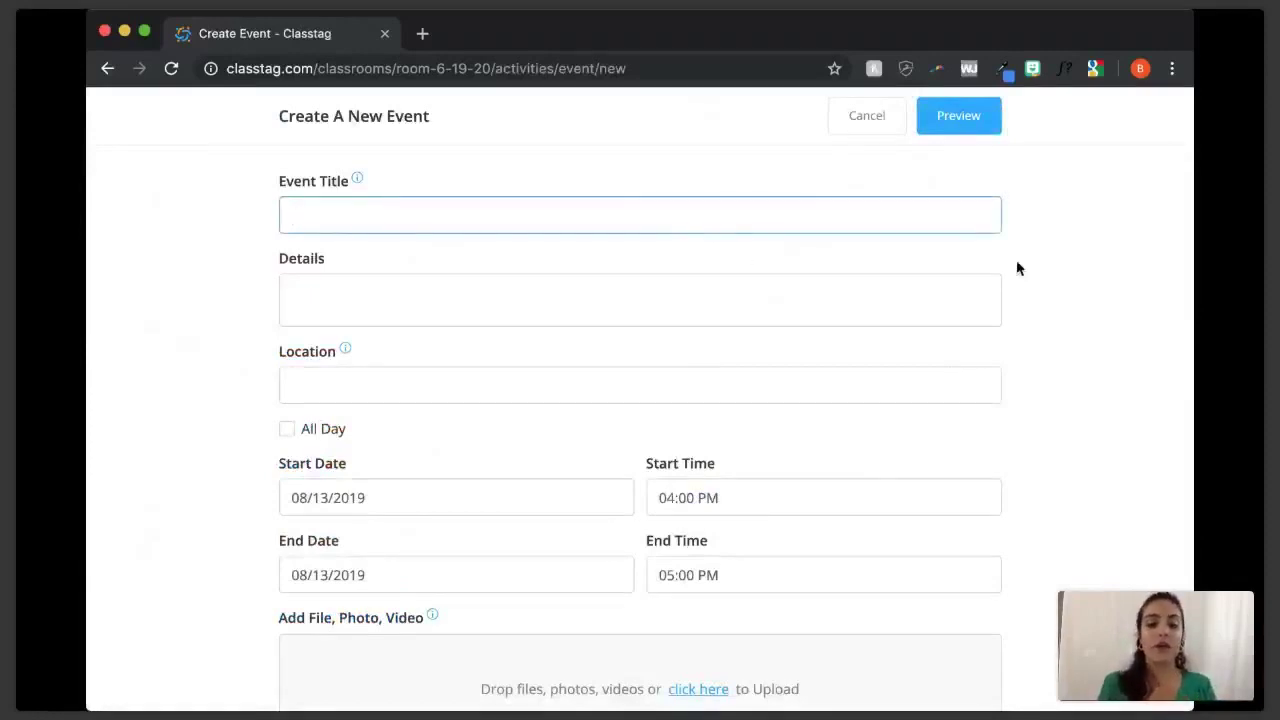
text(Class)
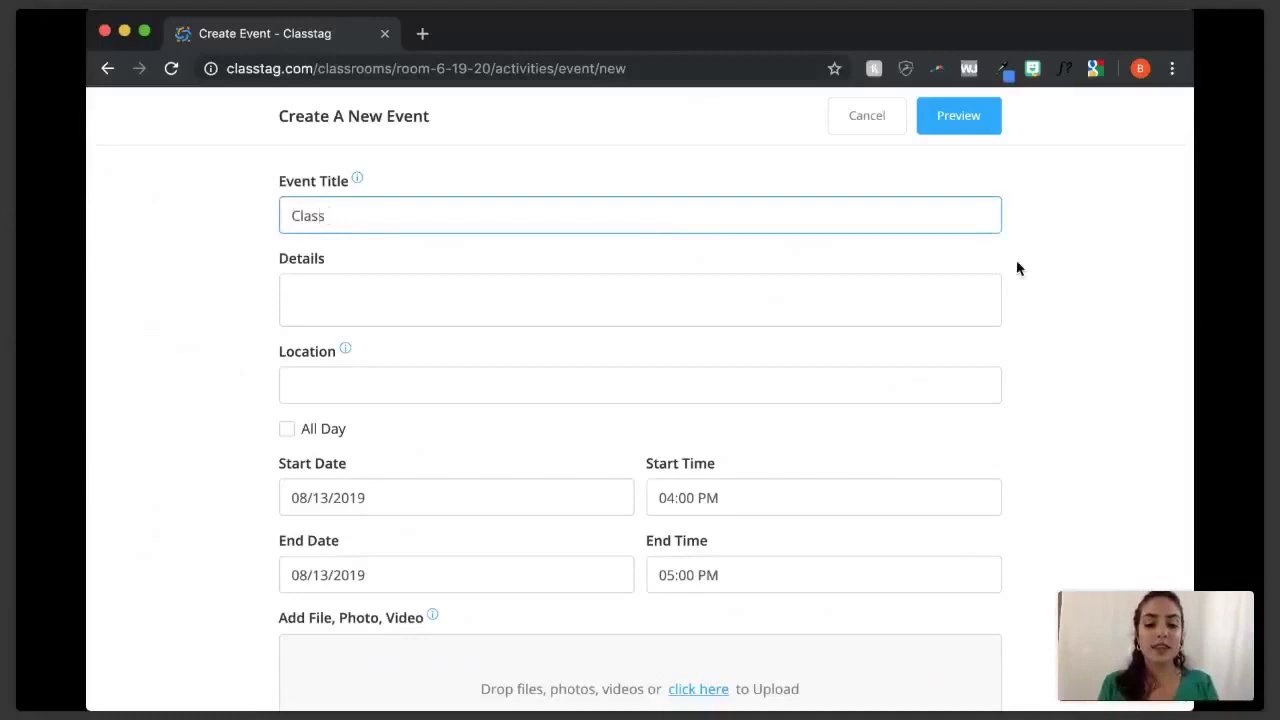
text( Thanksgiving Feas)
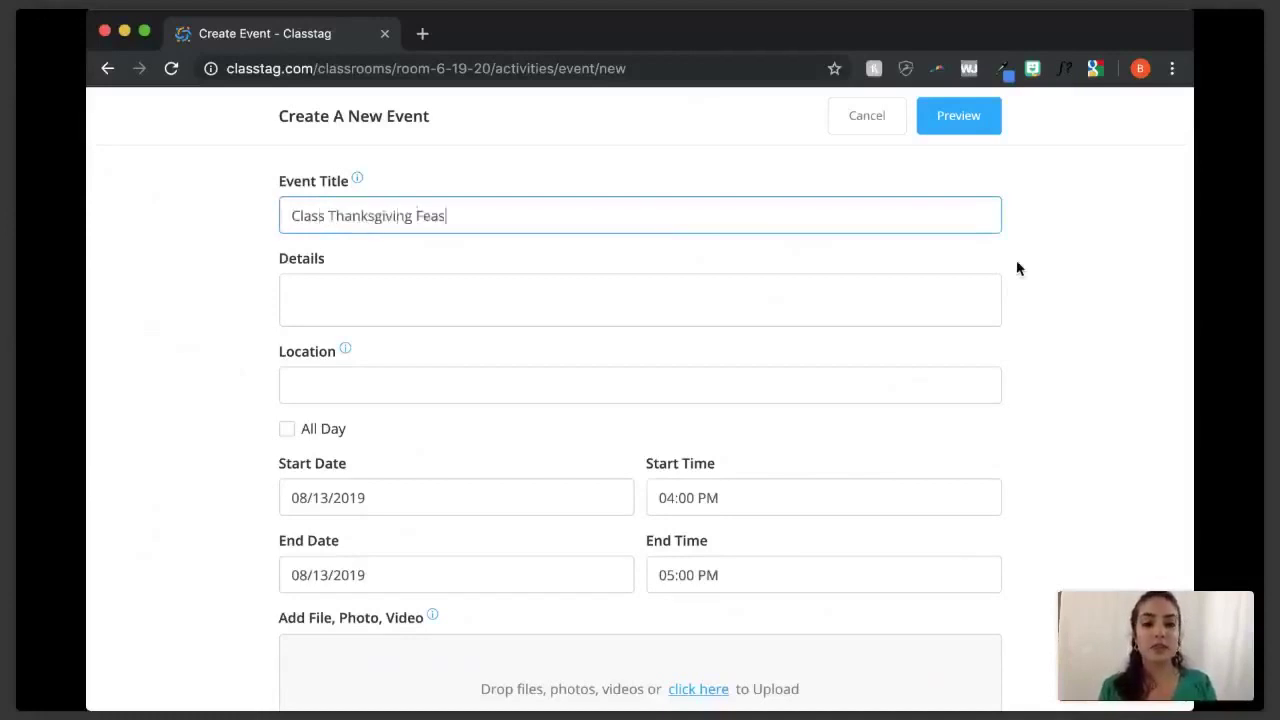
text(t)
key(Tab)
text(We will dress up, share poems, and eat! :) Kids )
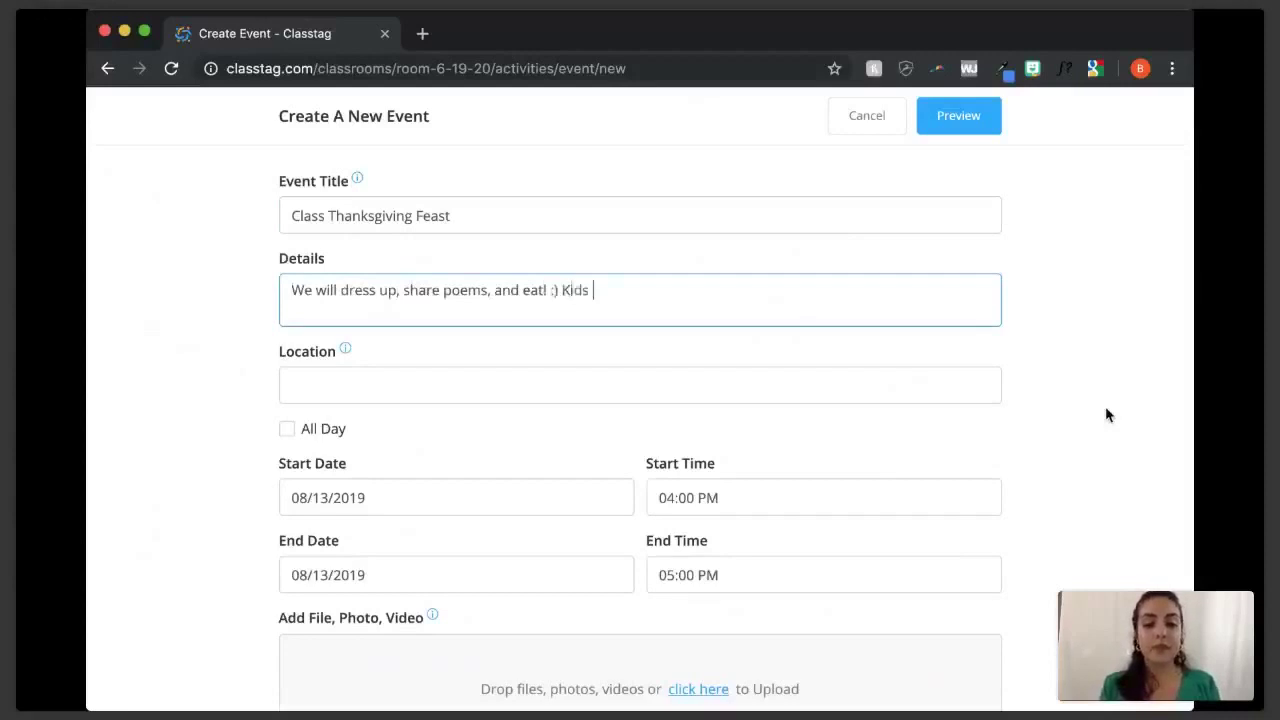
text(will share books )
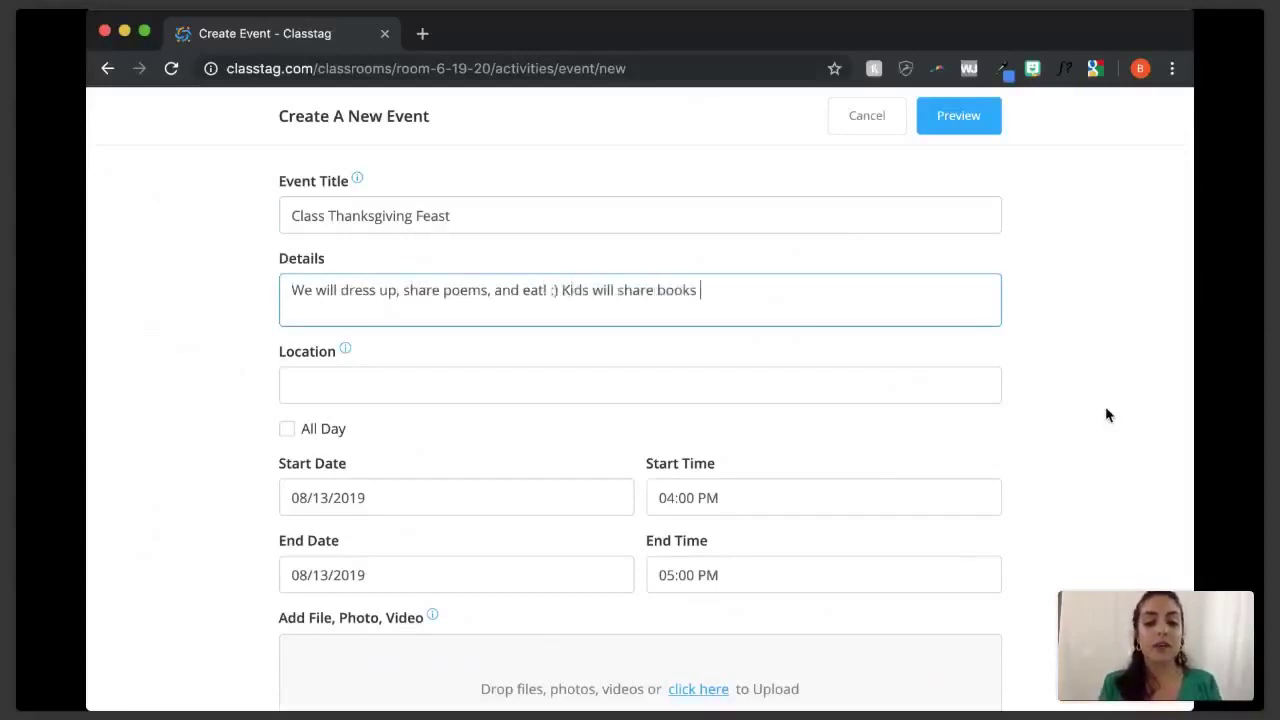
text(they have written about )
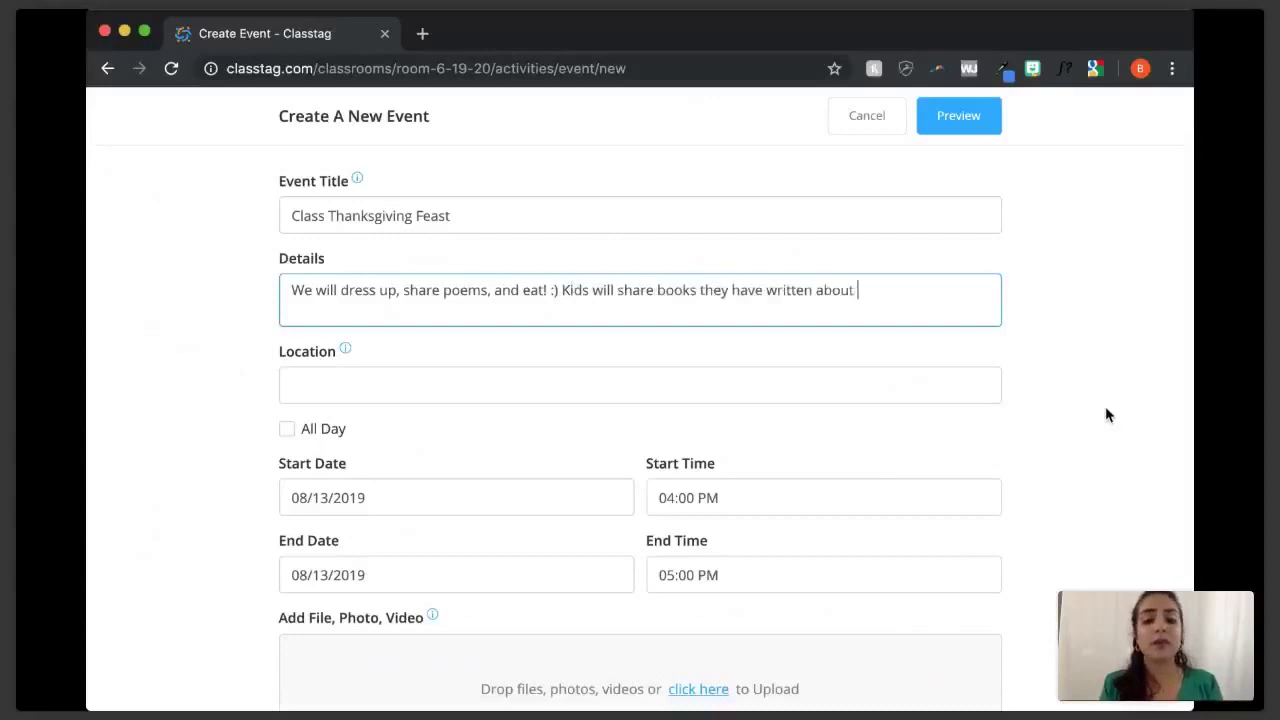
text(Turkeys.)
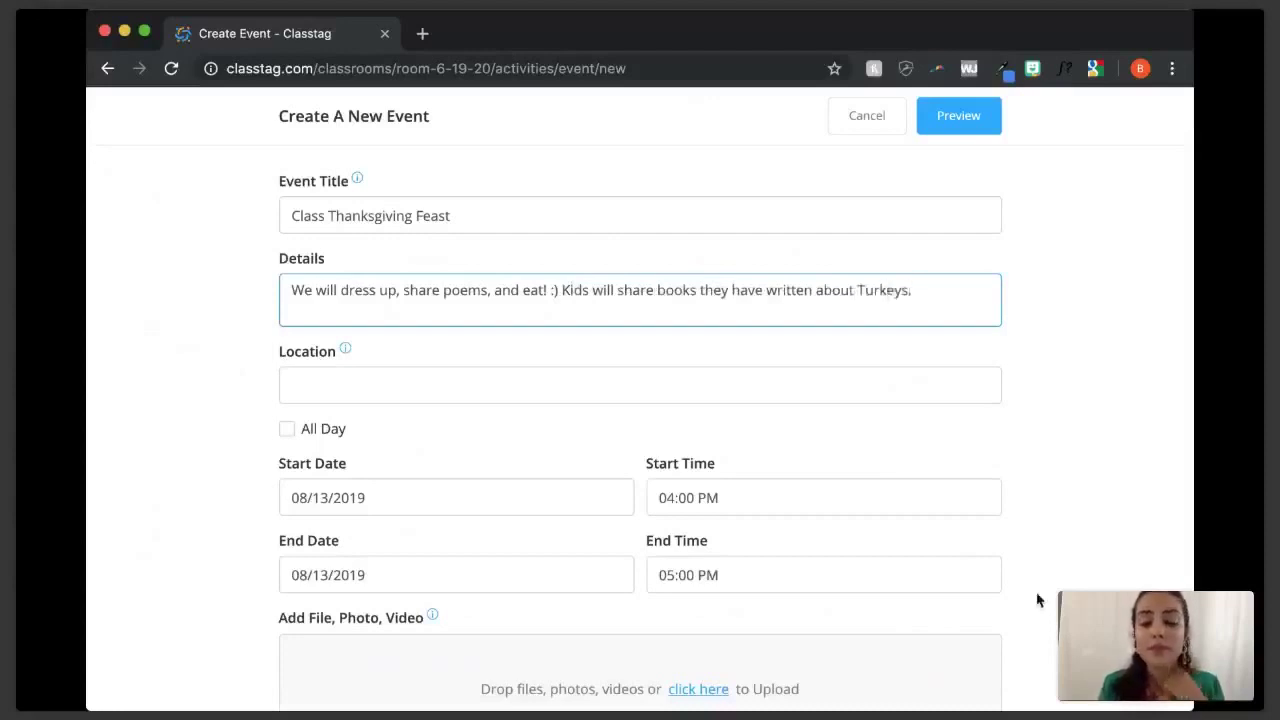
click(487, 393)
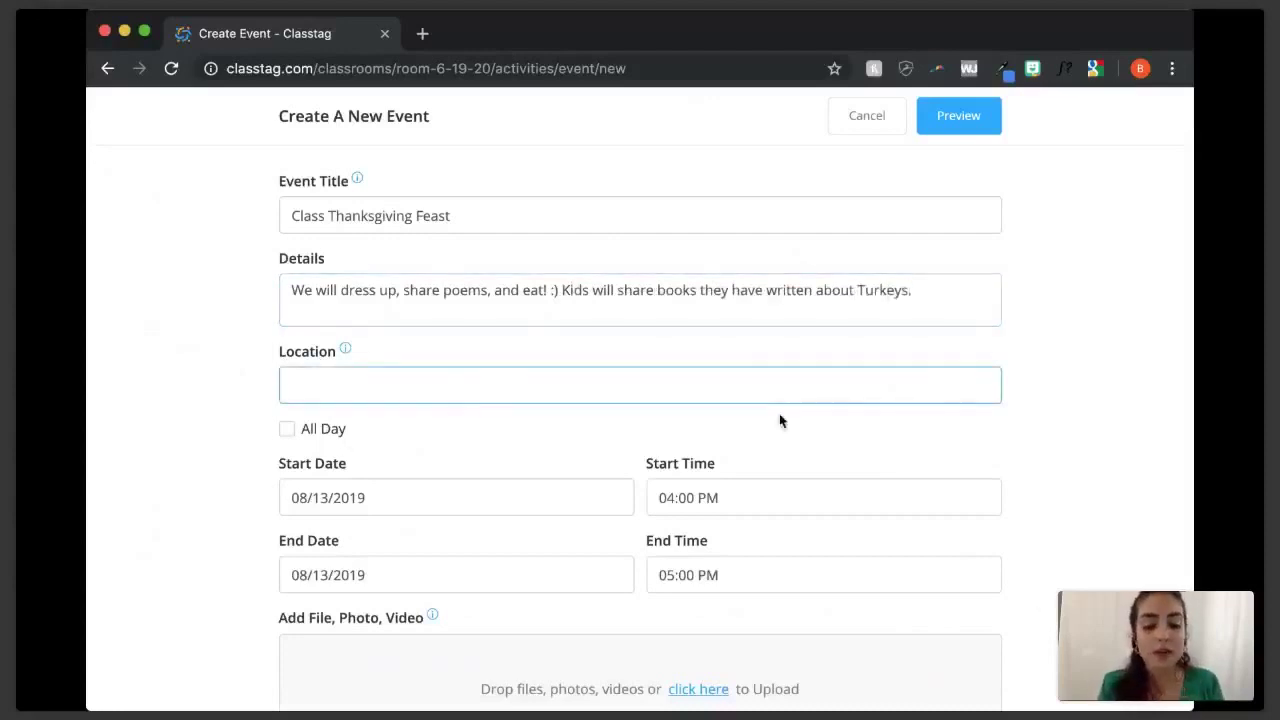
text(Room 6)
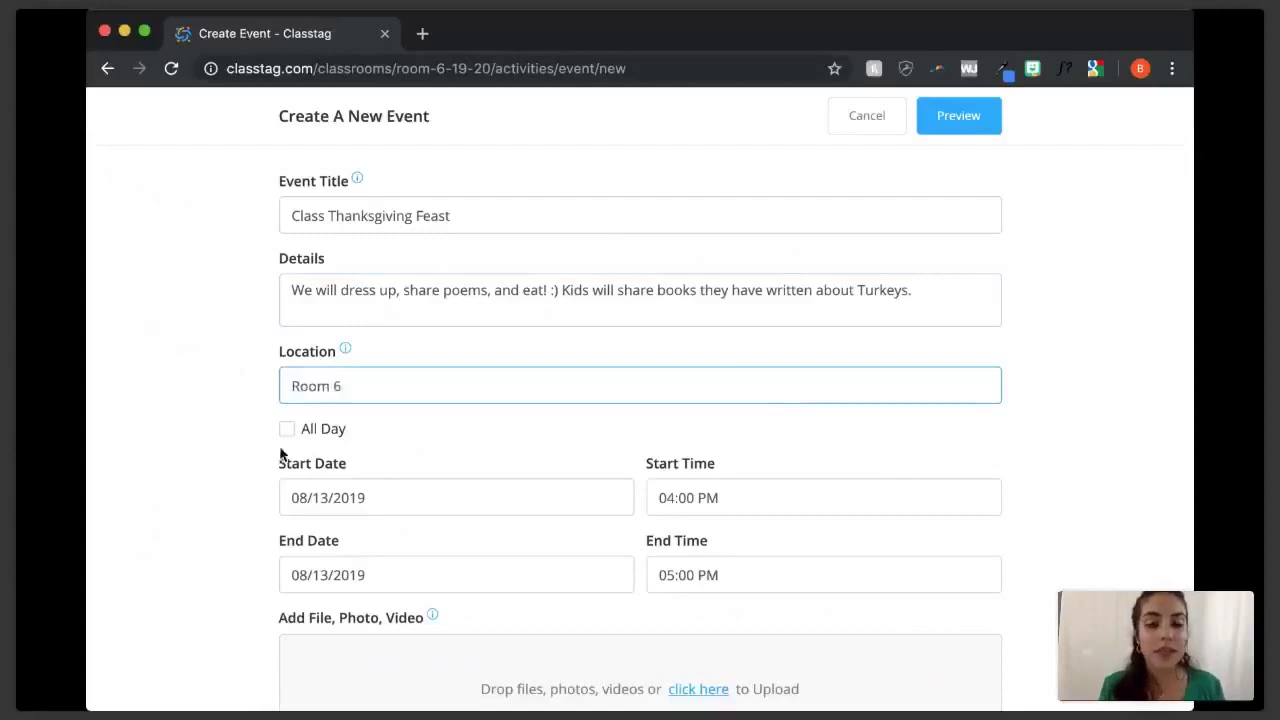
- Set the event's start time to 01:30 PM
scroll(622, 460, down, 1)
scroll(622, 462, down, 1)
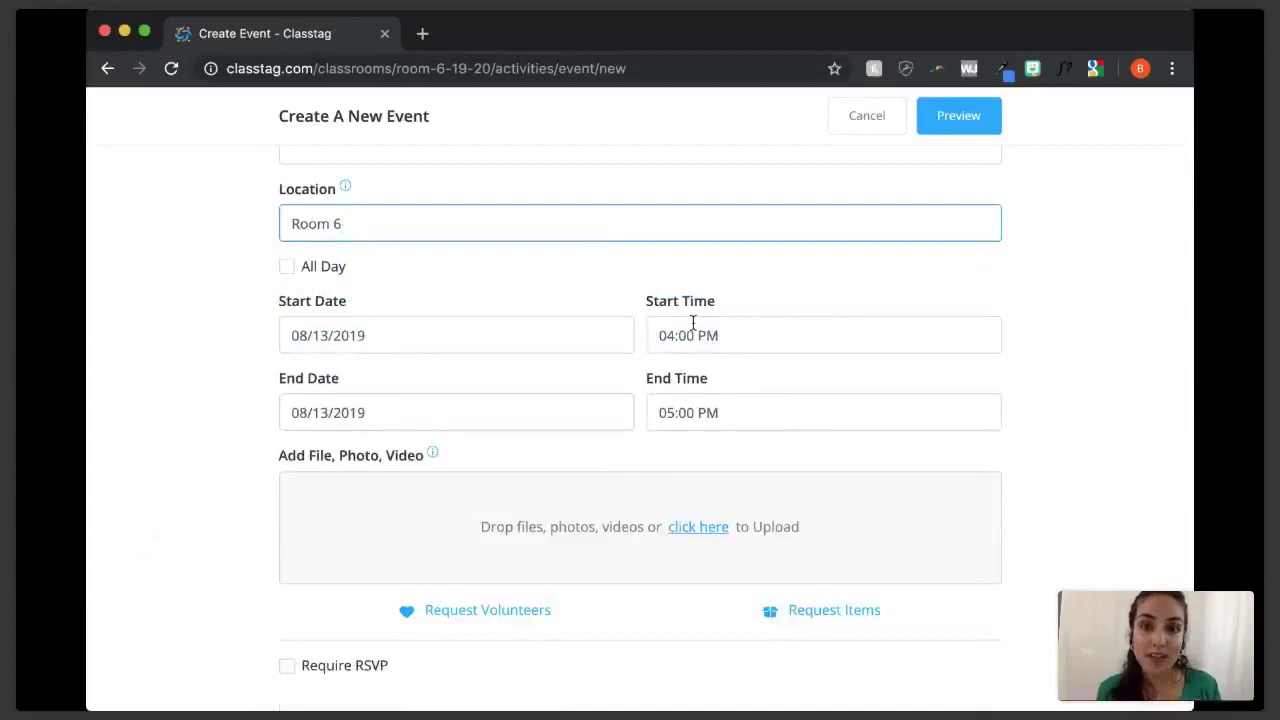
click(676, 335)
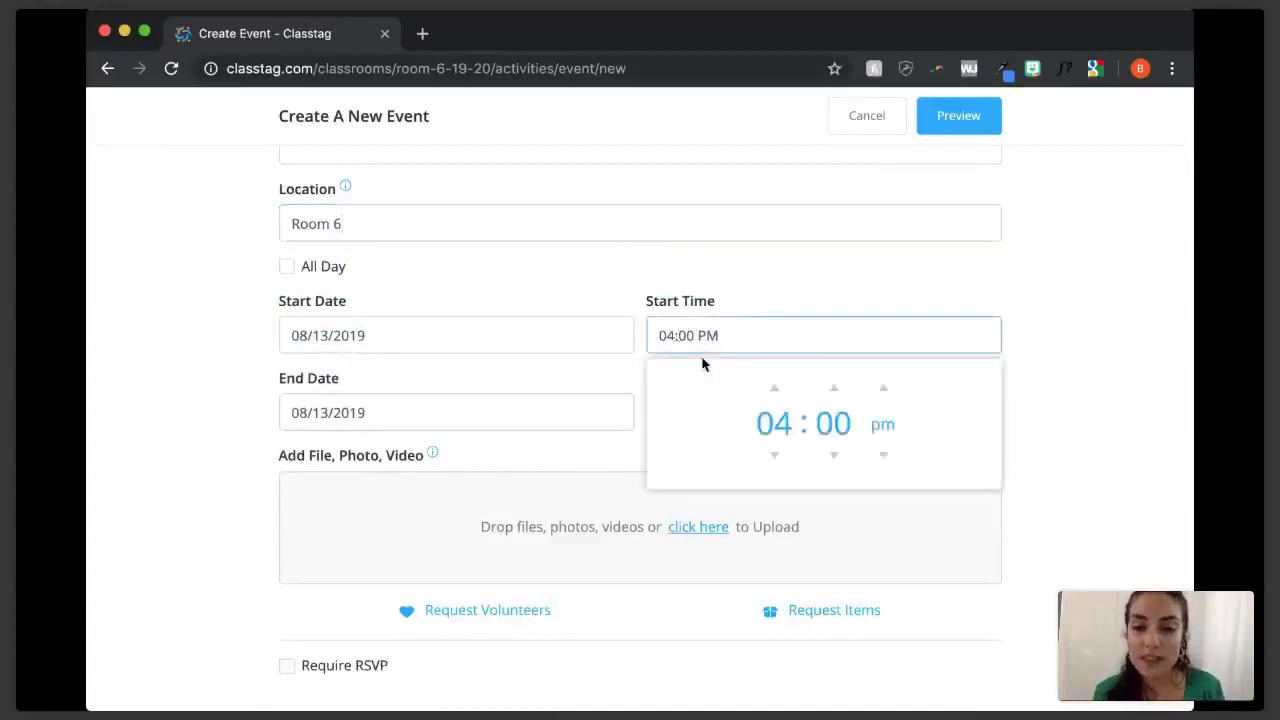
click(775, 458)
click(775, 458)
click(775, 458)
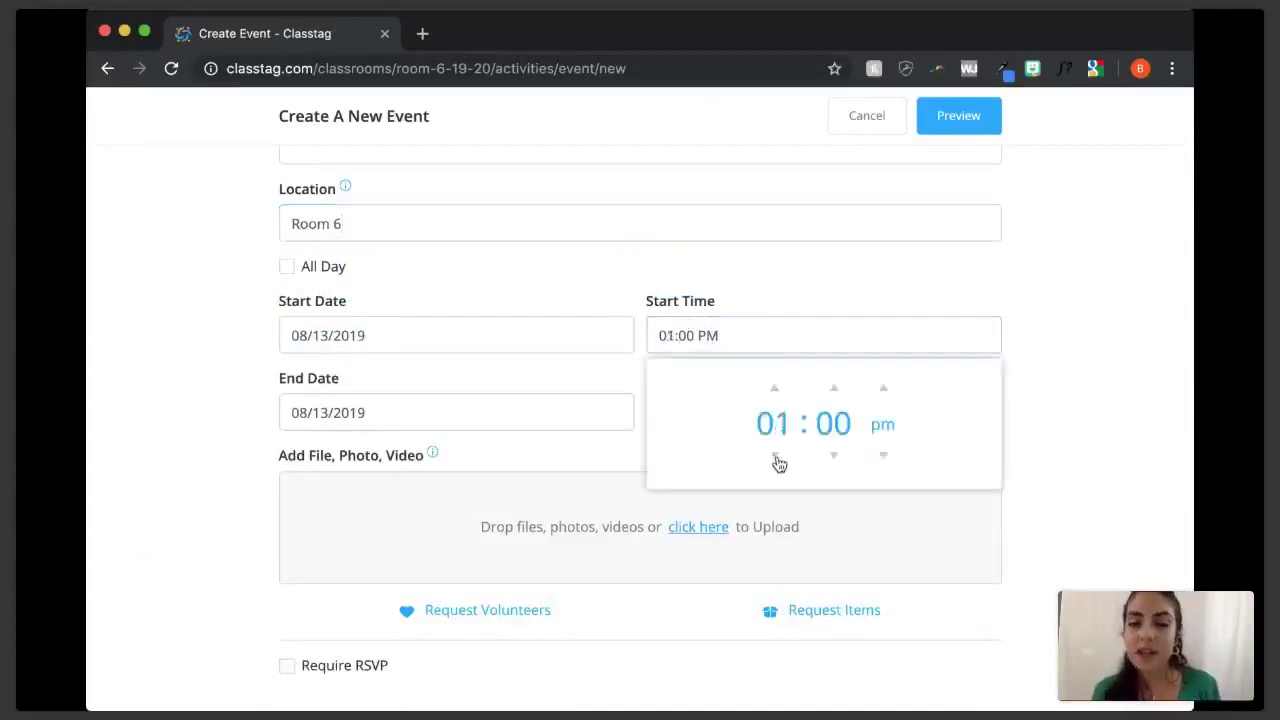
click(834, 391)
click(834, 391)
click(834, 391)
click(834, 391)
click(834, 391)
click(836, 391)
click(1046, 294)
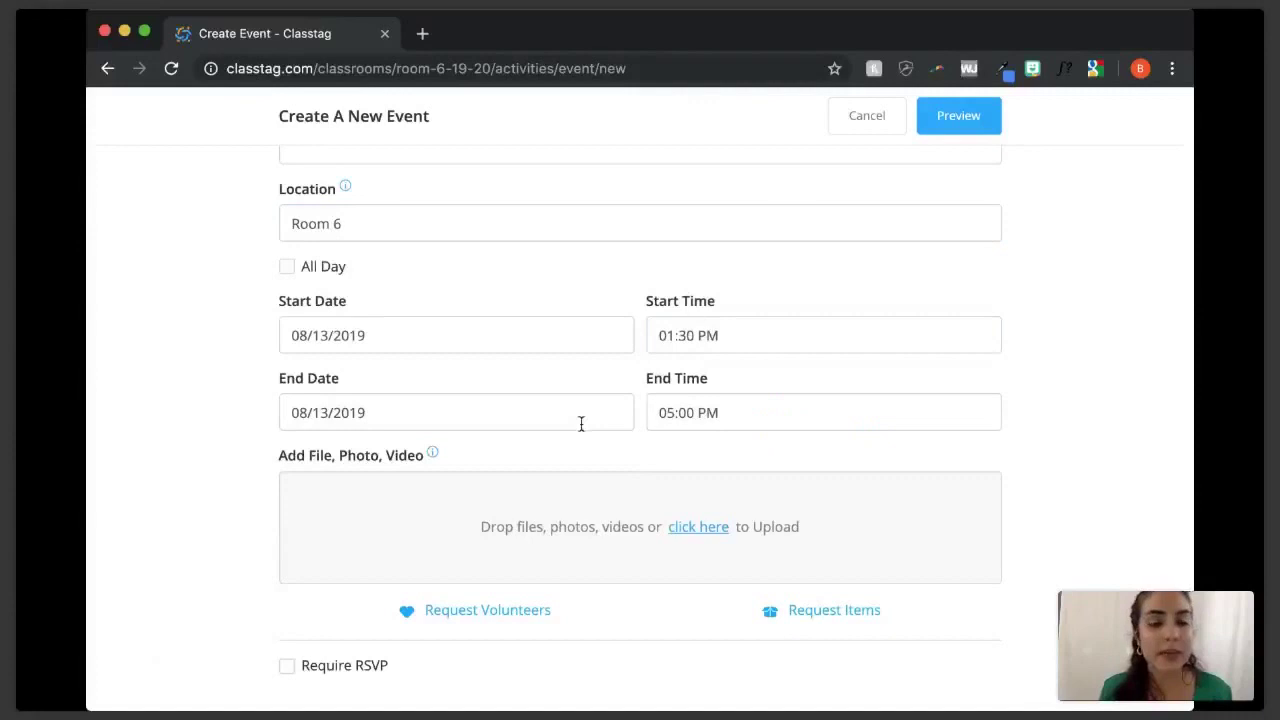
- Set the event's end time to 03:00 PM
click(710, 412)
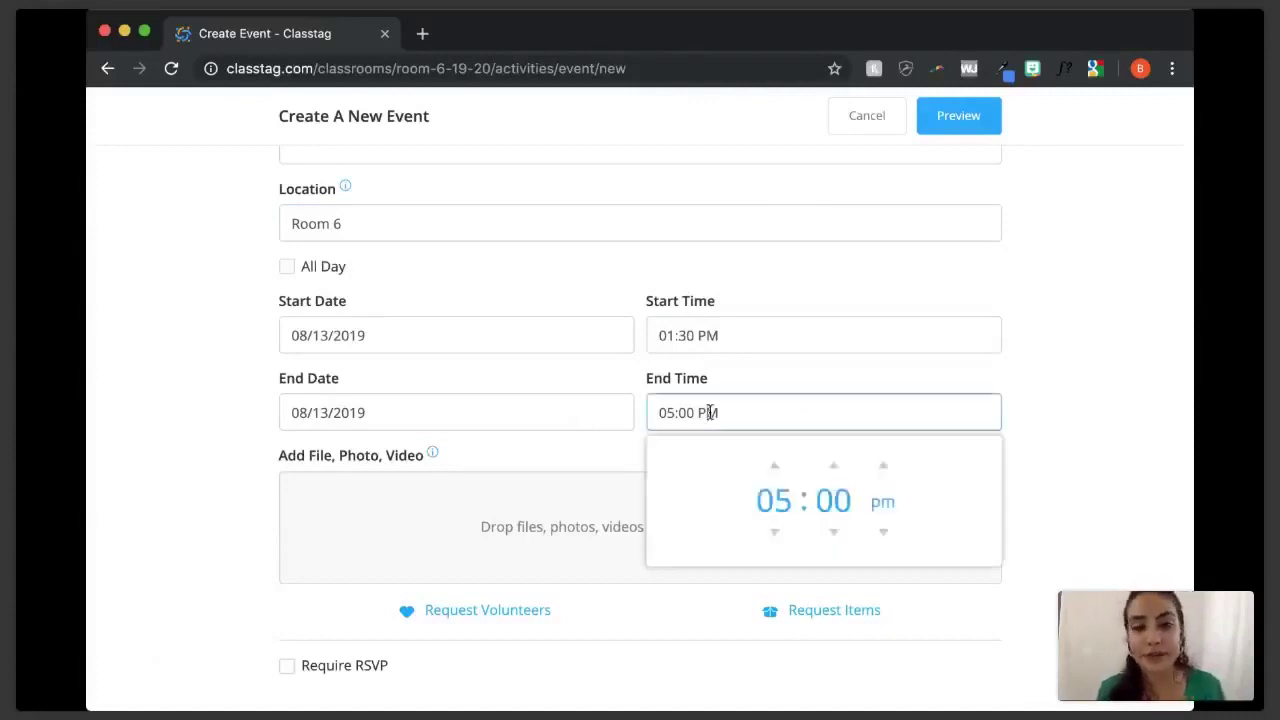
click(775, 531)
click(778, 533)
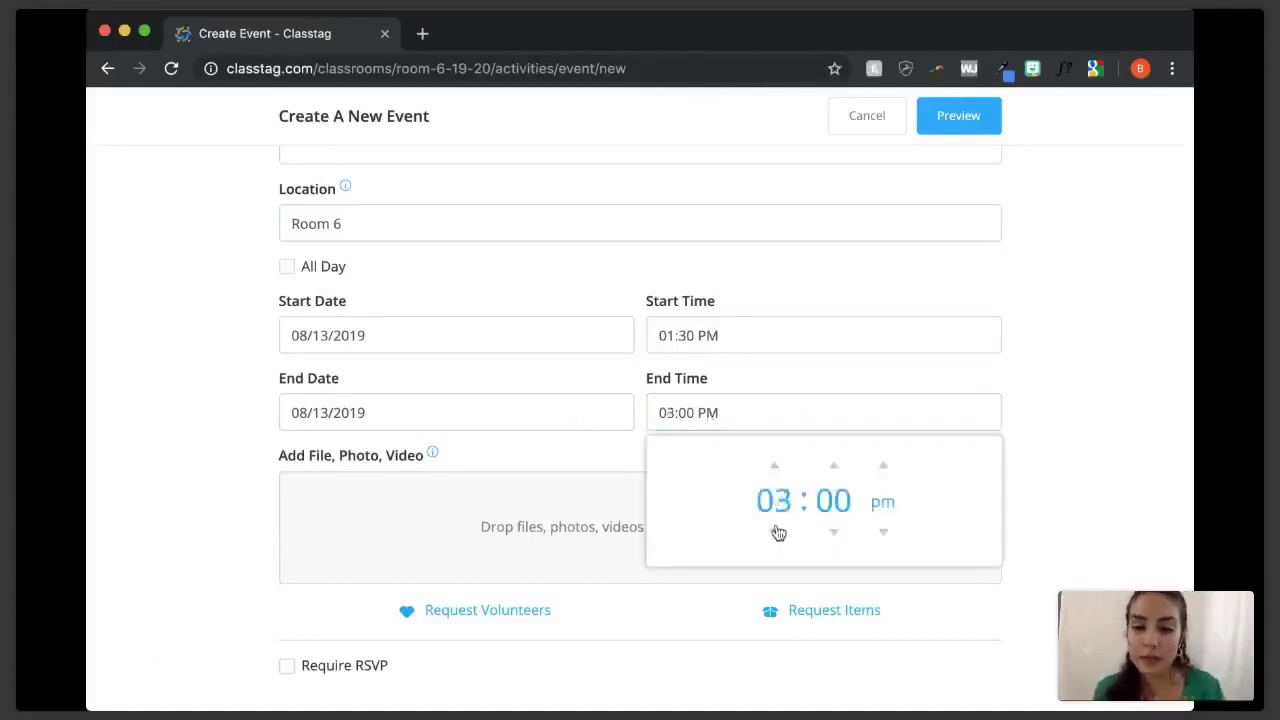
click(1032, 432)
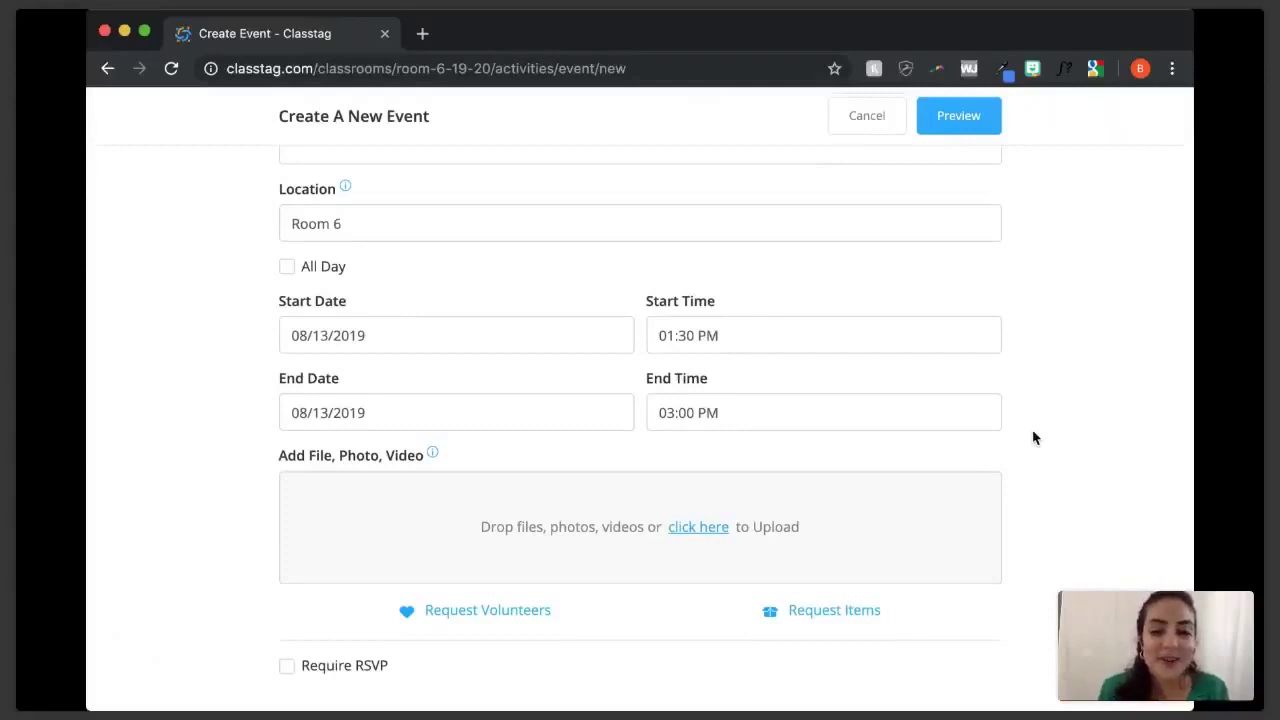
- Add a Set Up volunteer request needing 3 people
click(446, 618)
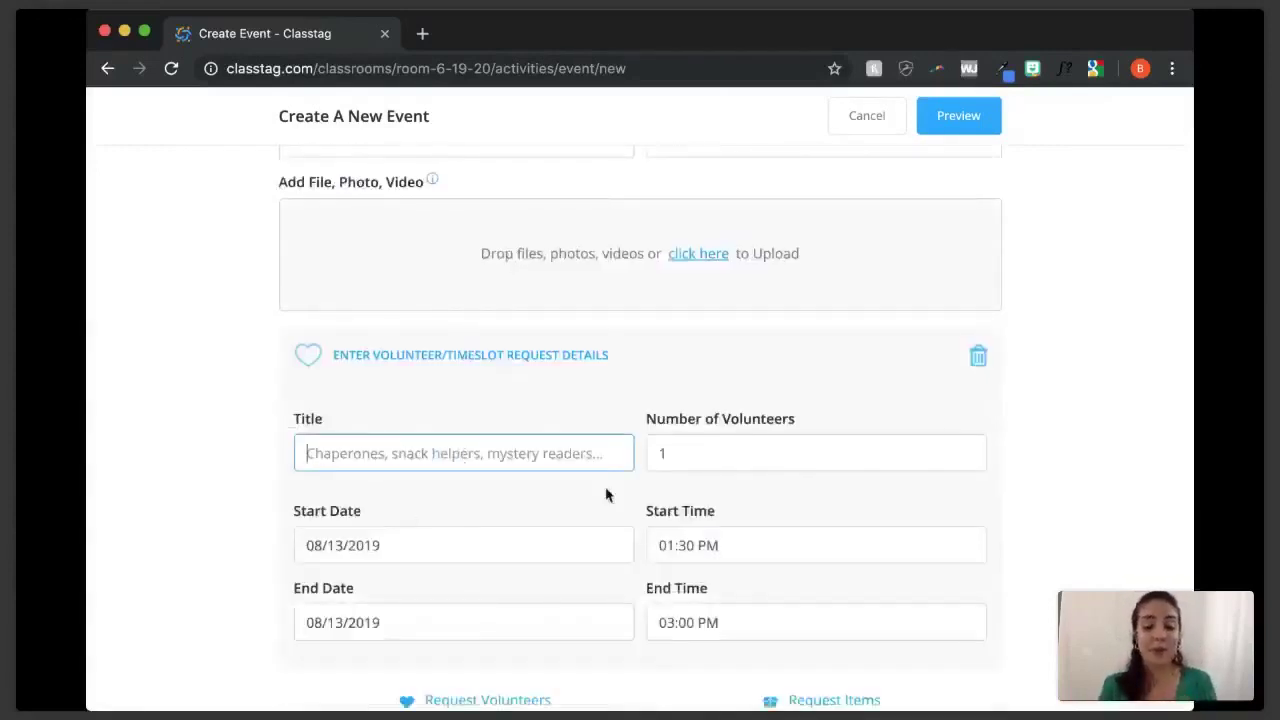
text(Set Up)
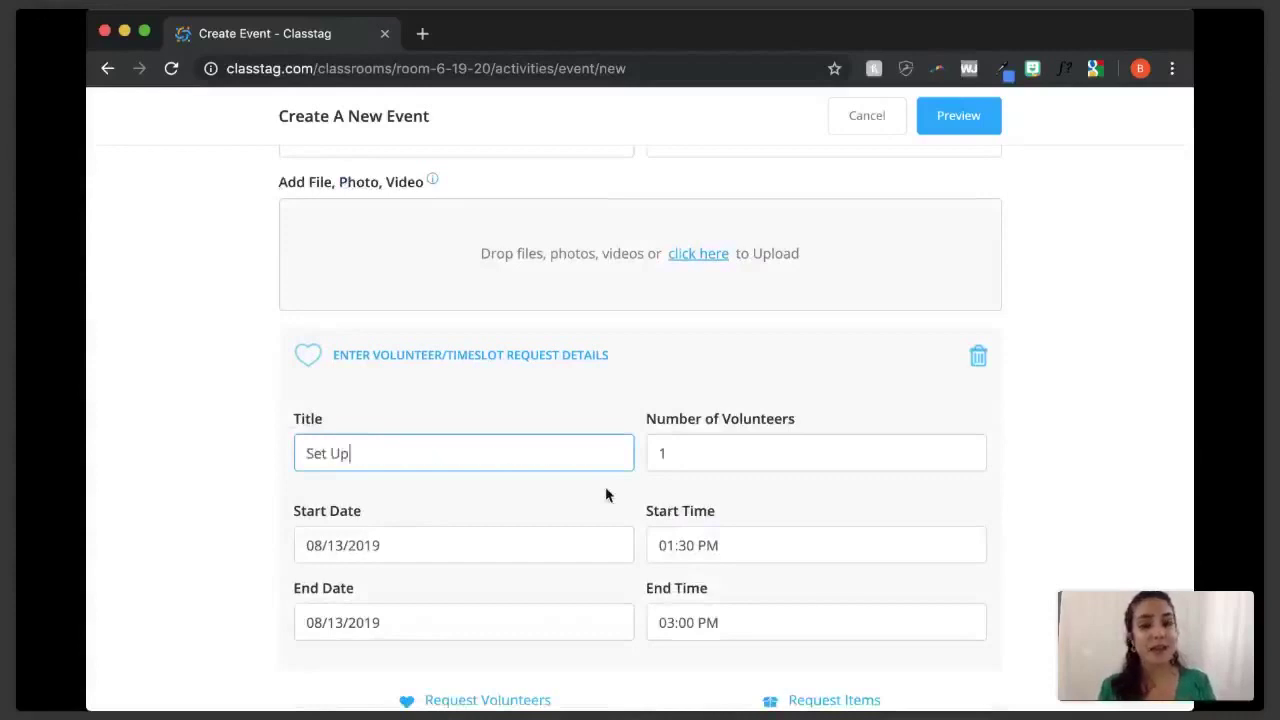
scroll(605, 486, down, 2)
click(766, 358)
key(BackSpace)
text(3)
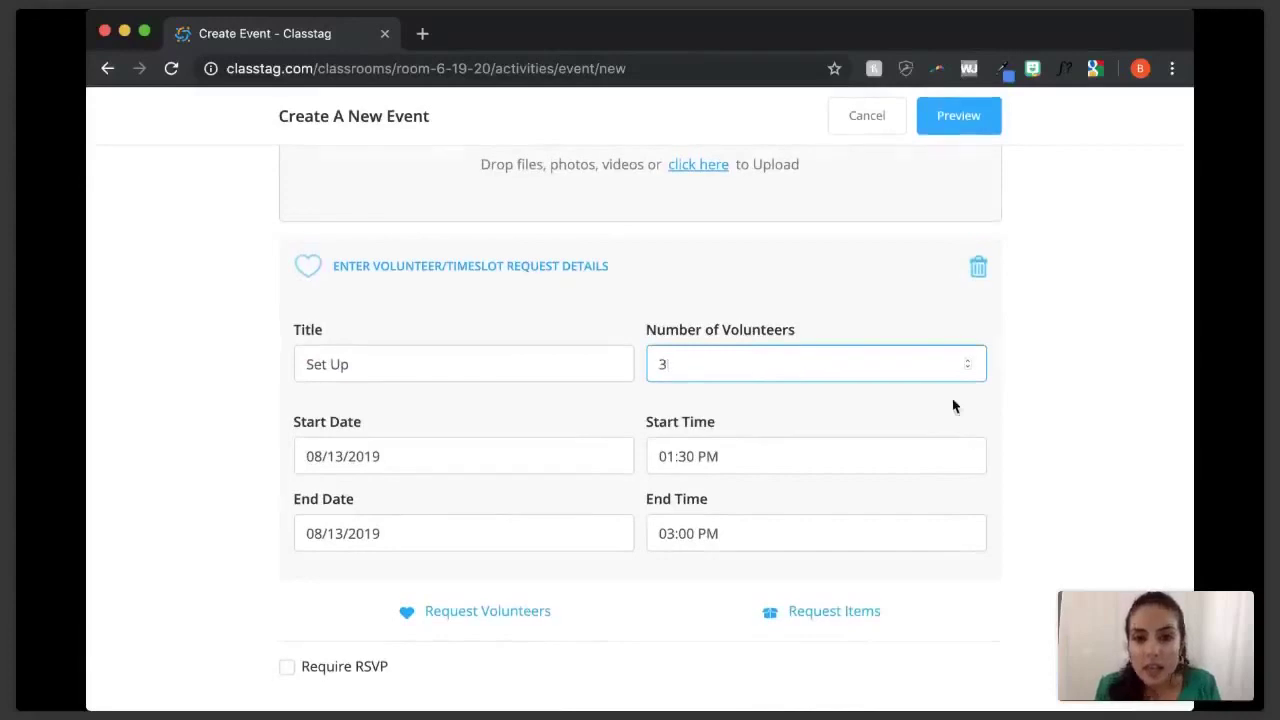
- Change the Set Up slot's start time minutes to 00
scroll(953, 406, up, 3)
scroll(953, 406, down, 2)
scroll(953, 406, up, 2)
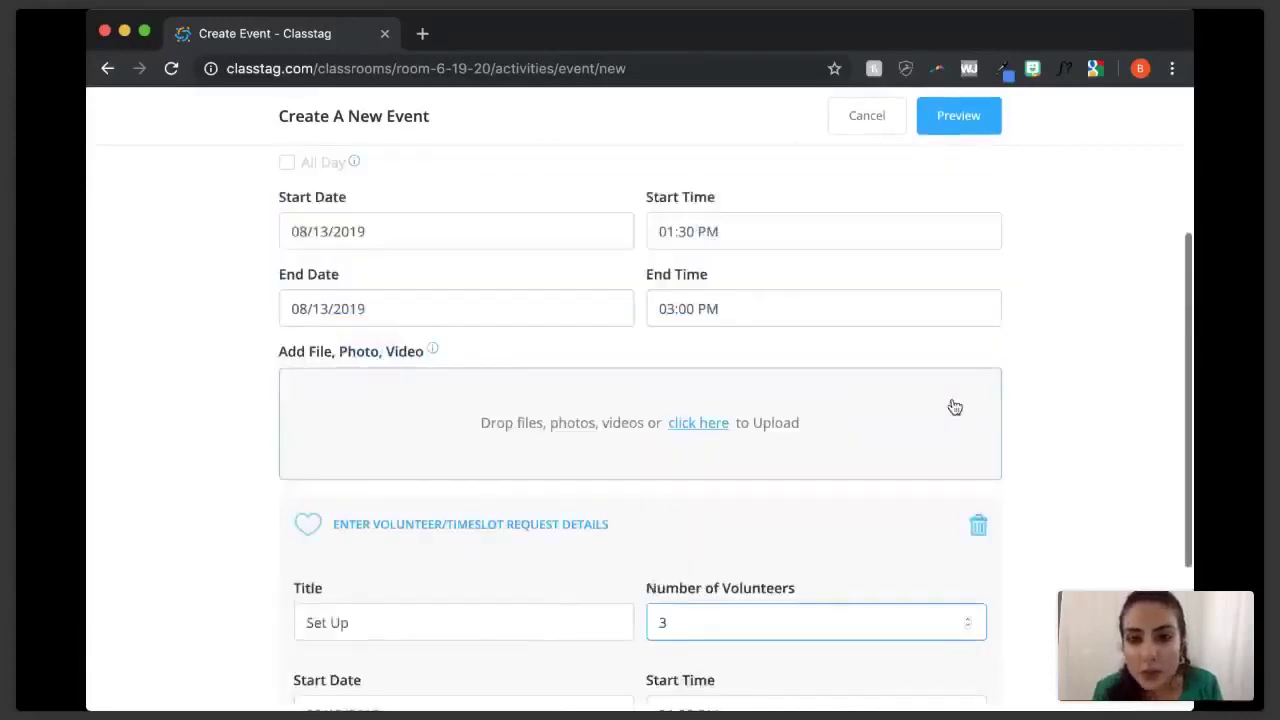
scroll(953, 406, down, 1)
scroll(953, 406, down, 3)
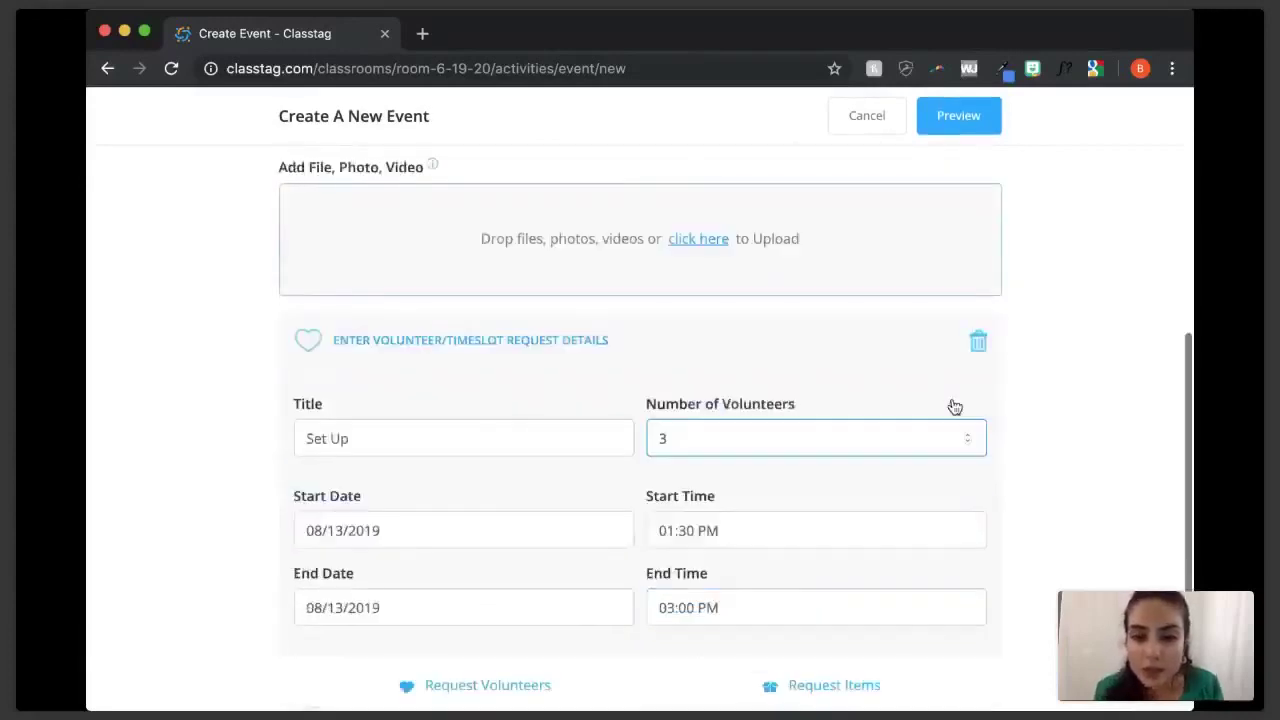
double_click(691, 529)
key(BackSpace)
text(00)
click(1054, 527)
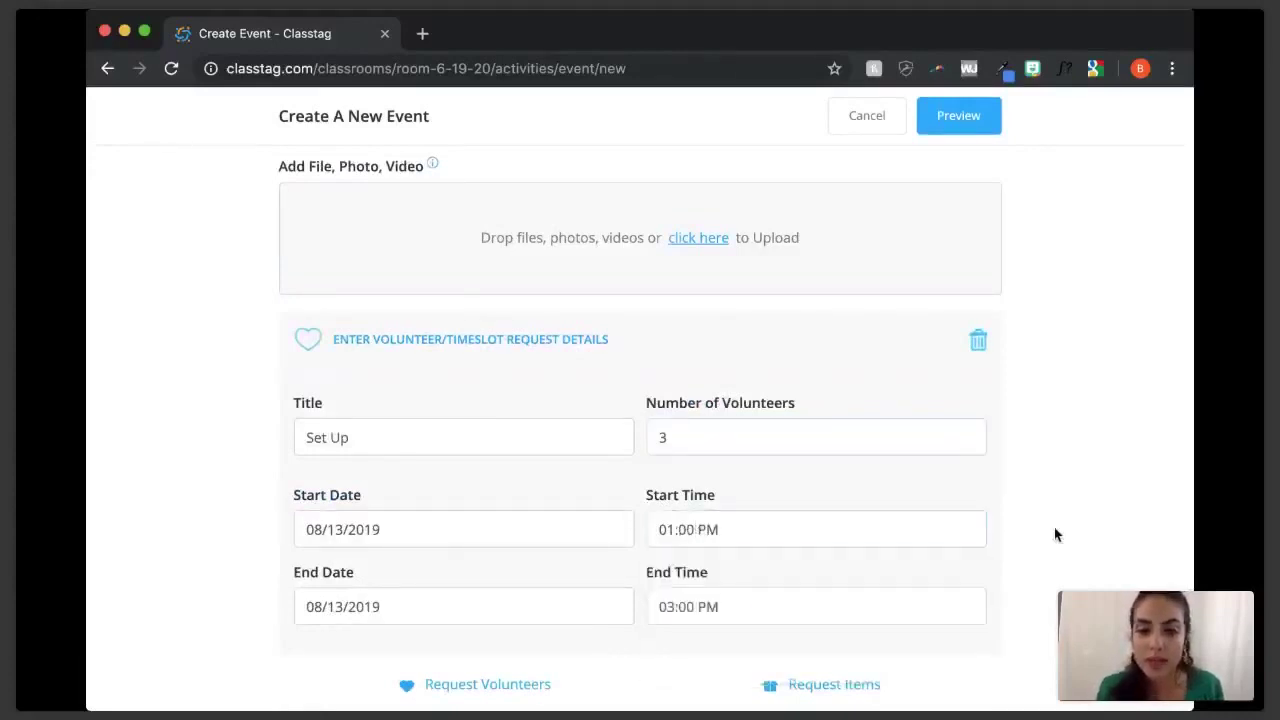
- Add a second volunteer request, Break Down, needing 3 people
scroll(1054, 527, down, 2)
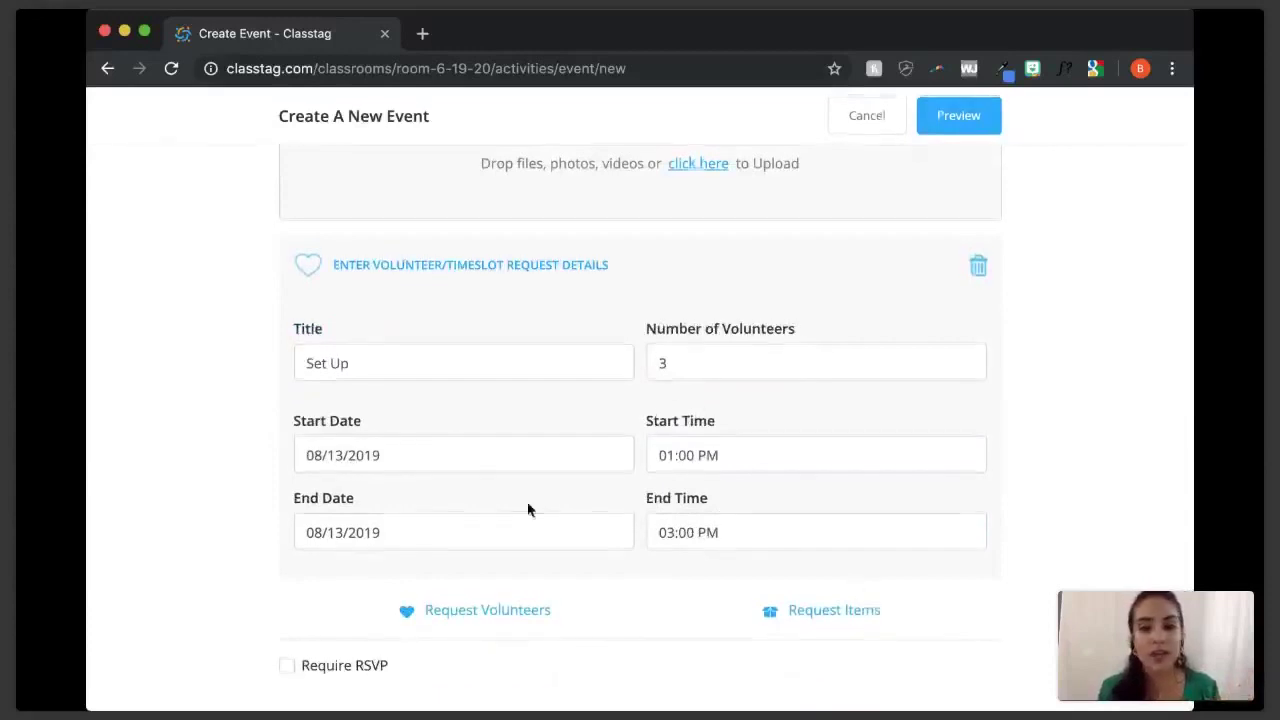
click(491, 612)
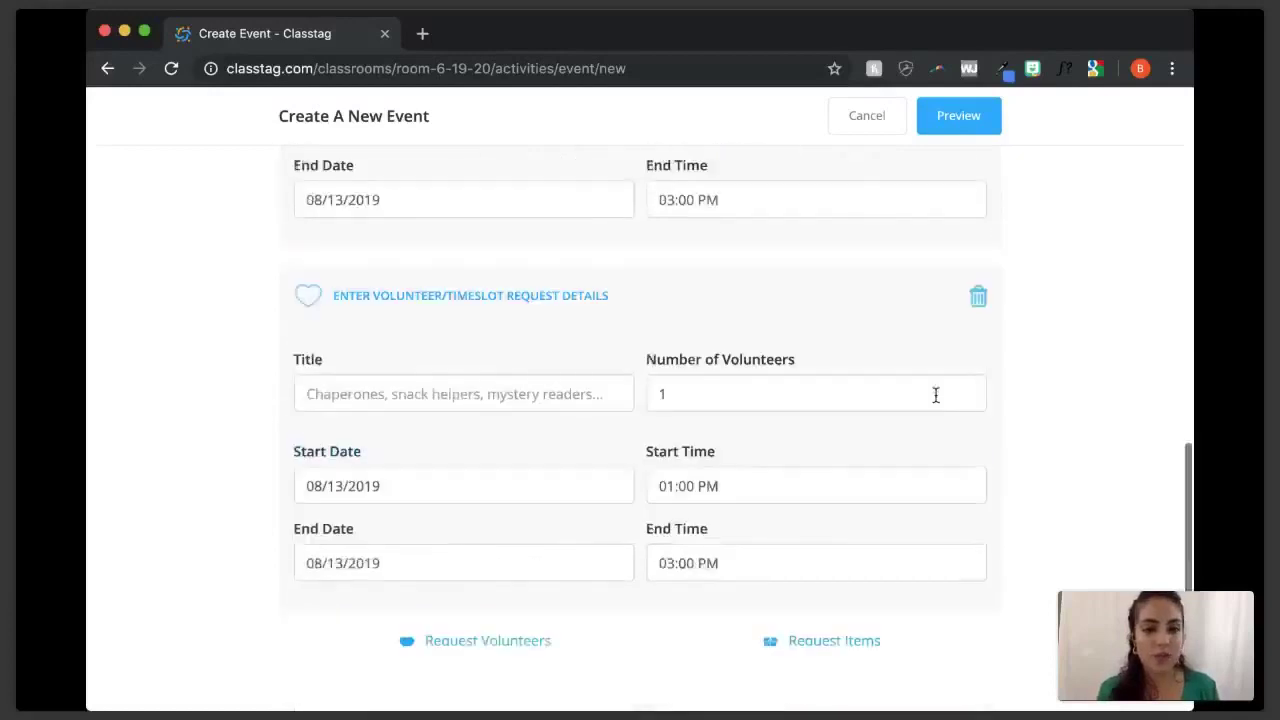
text(Break Down)
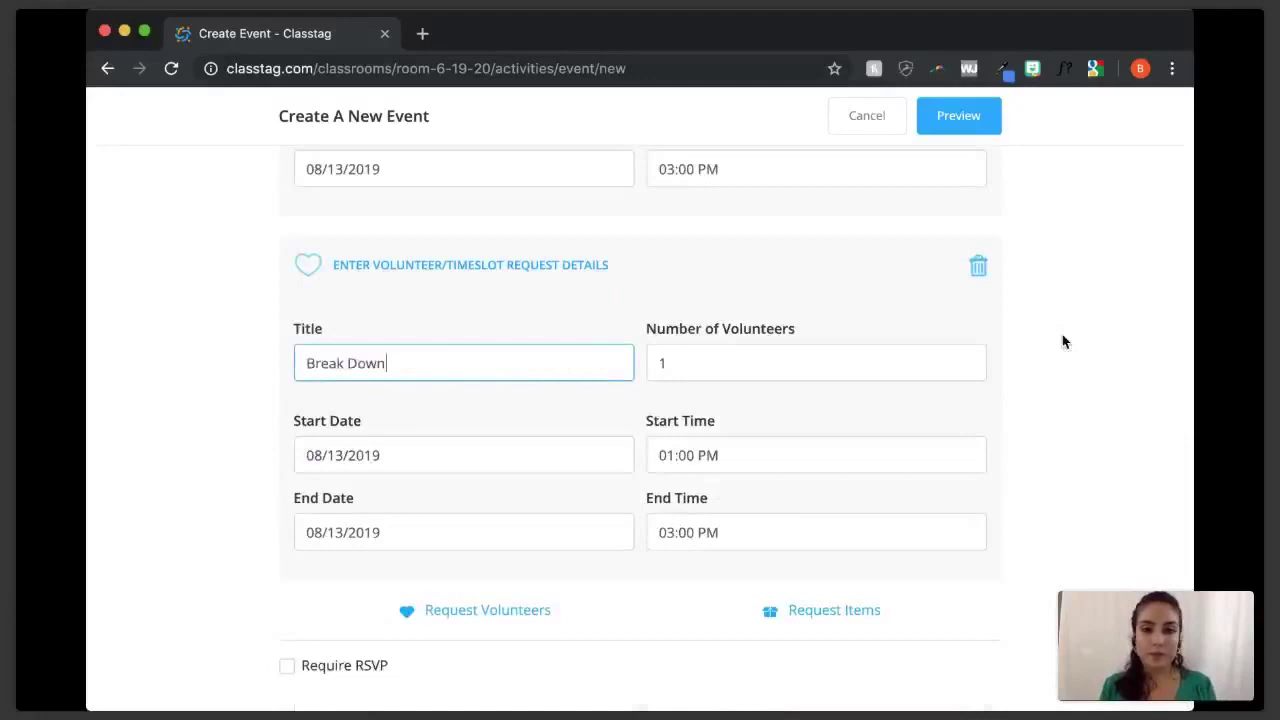
click(819, 360)
key(BackSpace)
text(3)
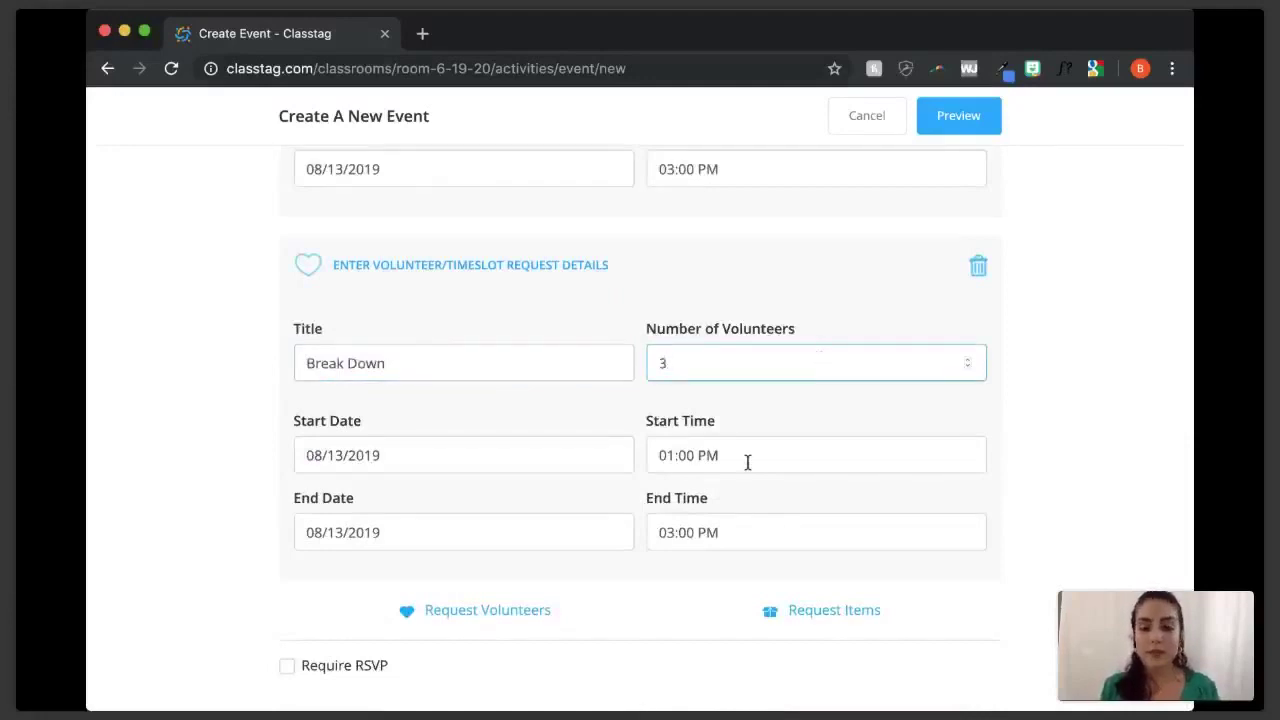
- Set the Break Down slot to run 01:30 PM to 03:15 PM and add an item request
click(697, 455)
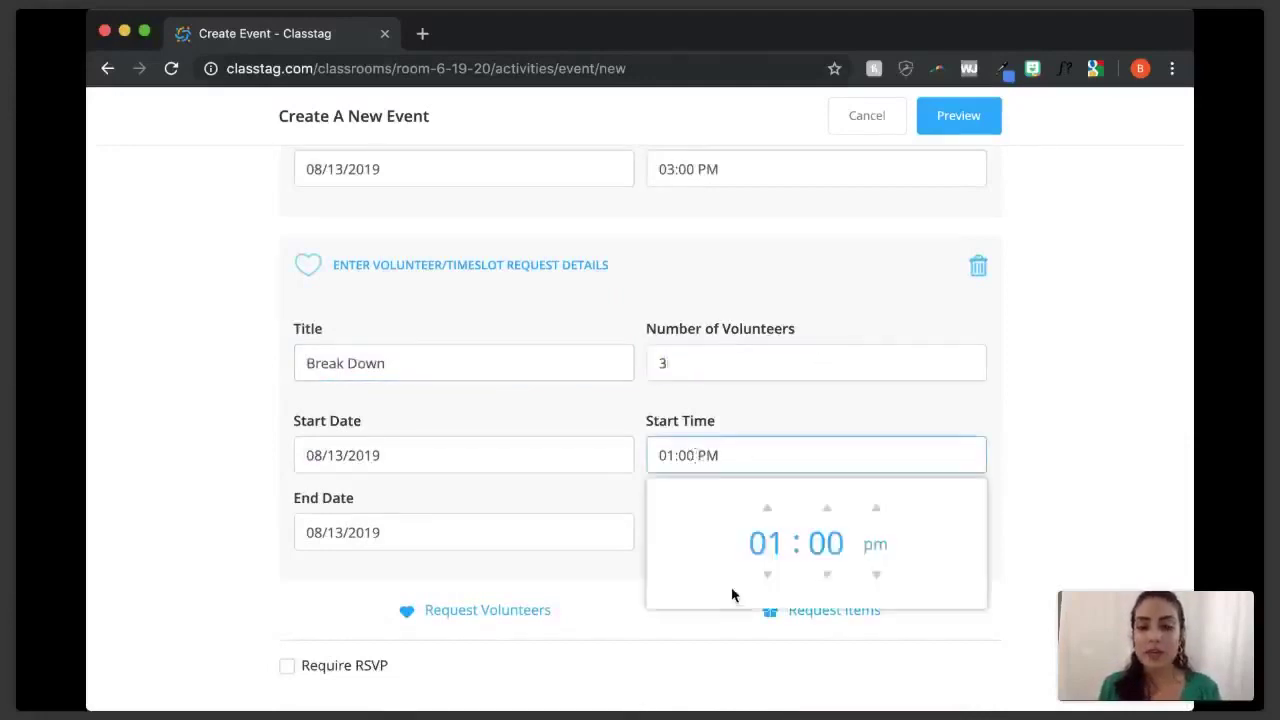
click(827, 510)
click(827, 510)
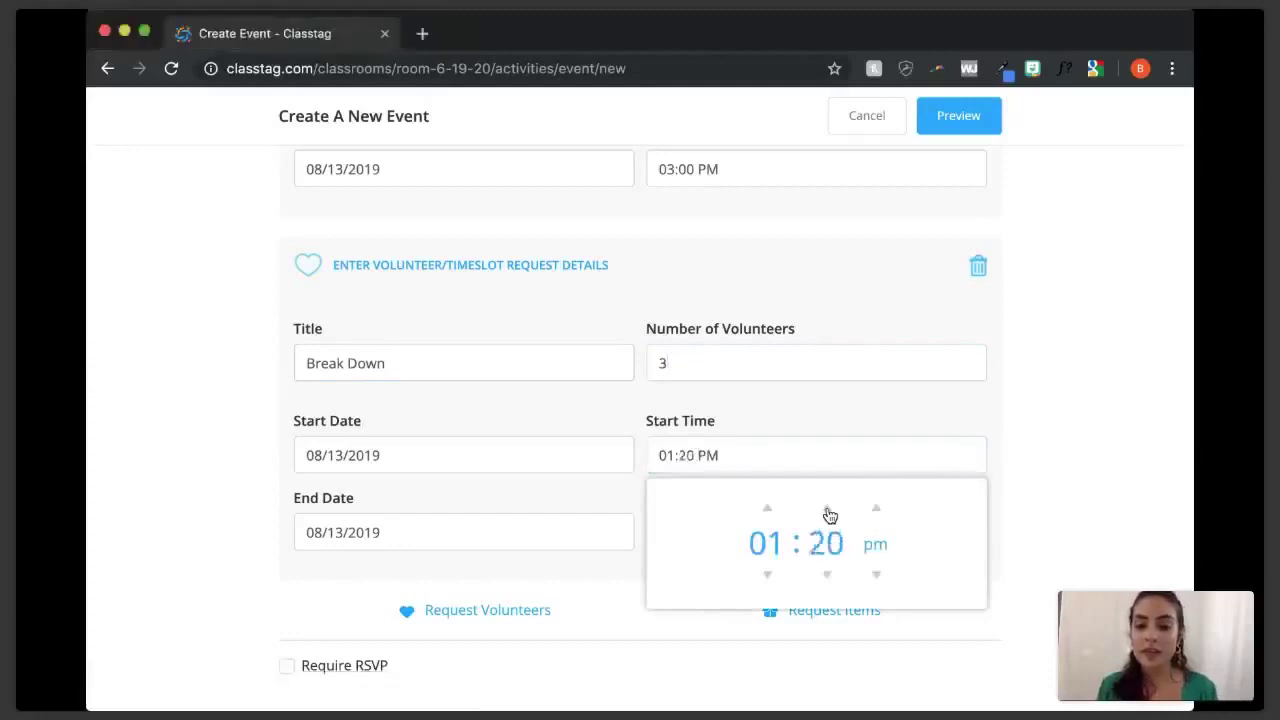
click(827, 510)
click(827, 510)
click(795, 517)
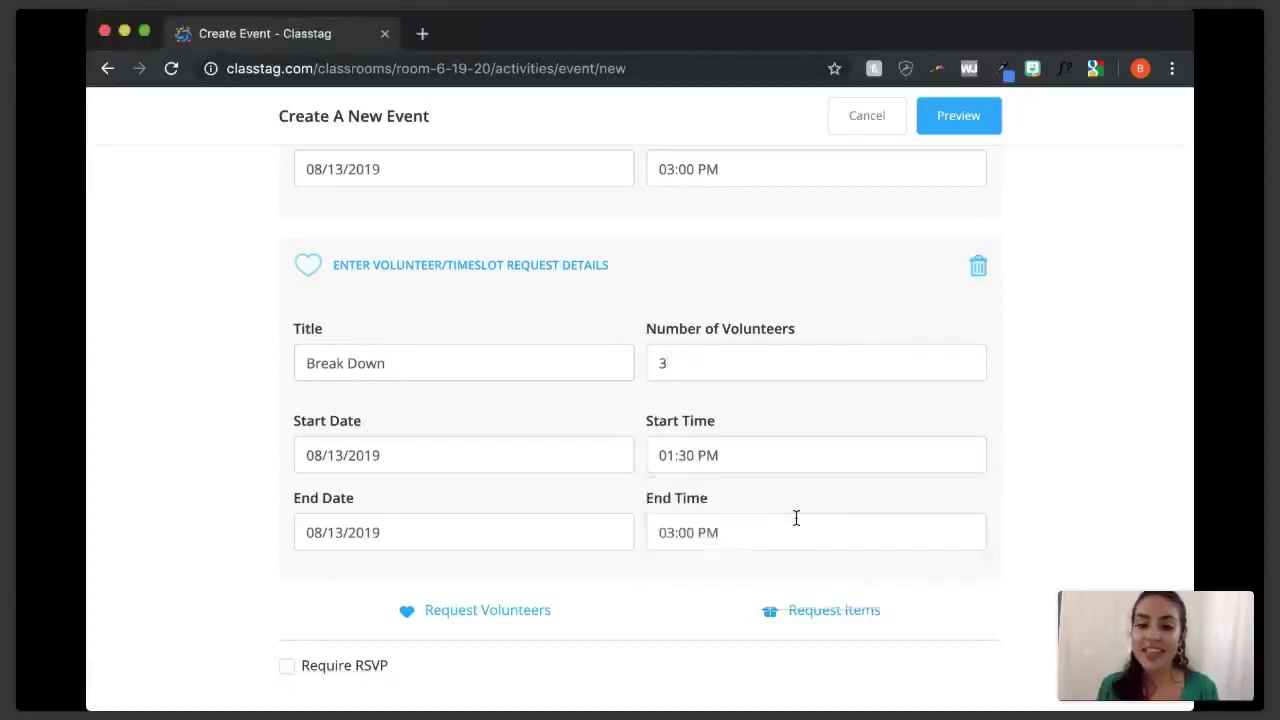
click(795, 517)
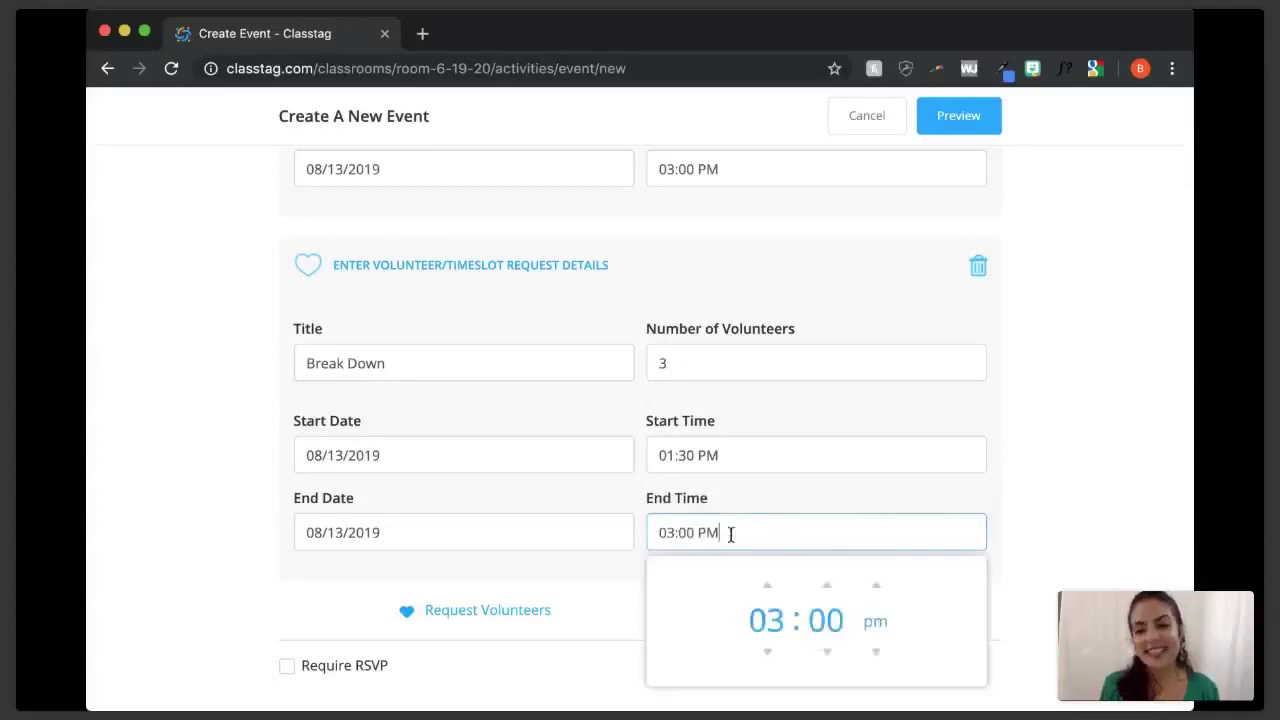
click(827, 588)
click(827, 588)
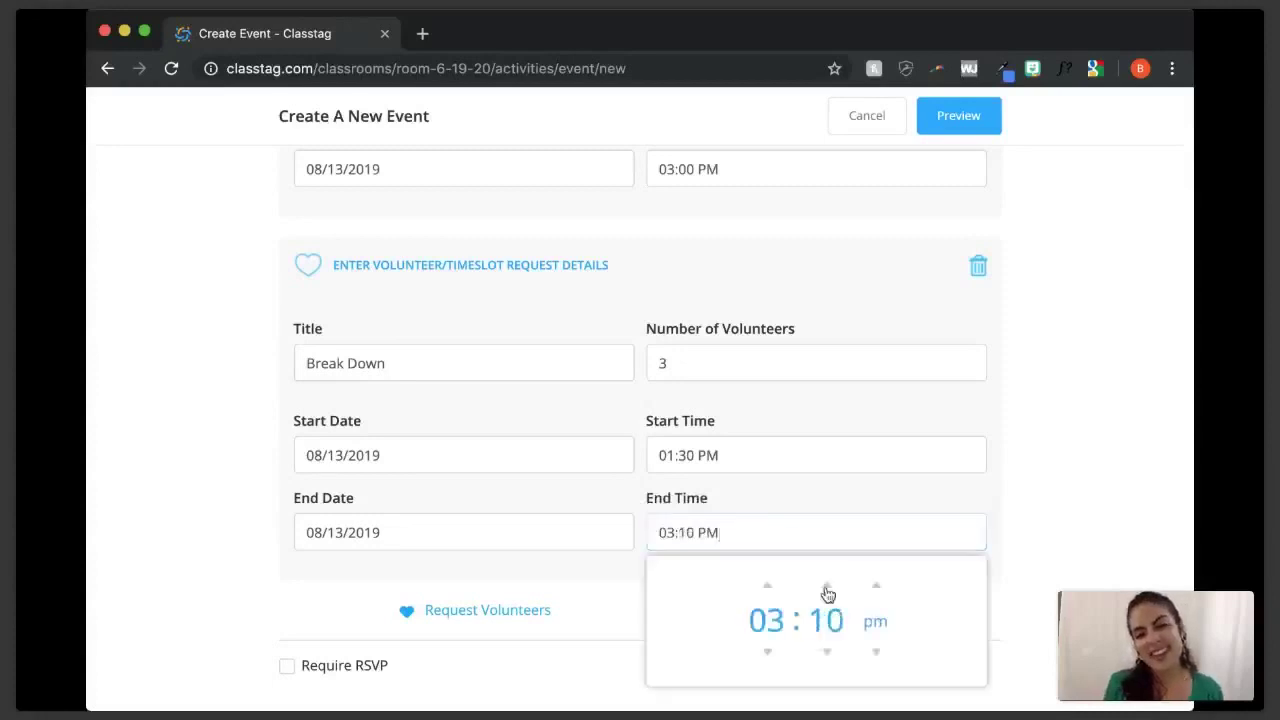
click(827, 588)
click(1043, 537)
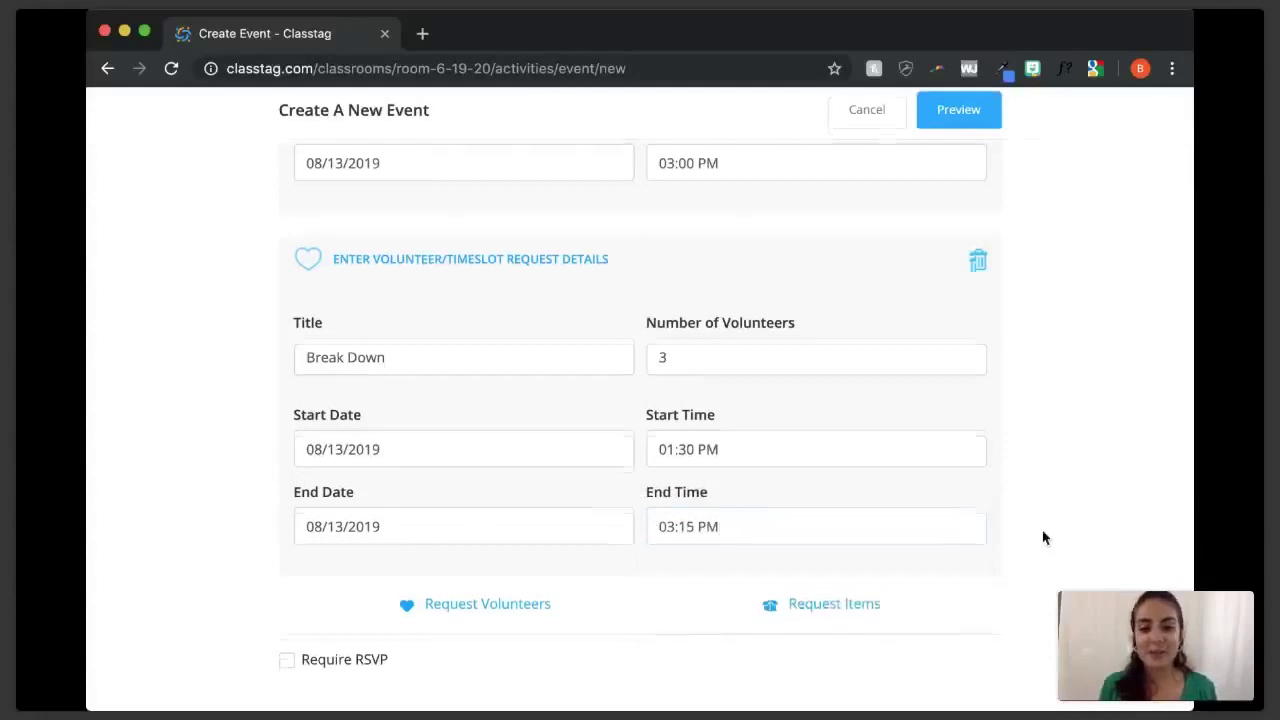
click(803, 594)
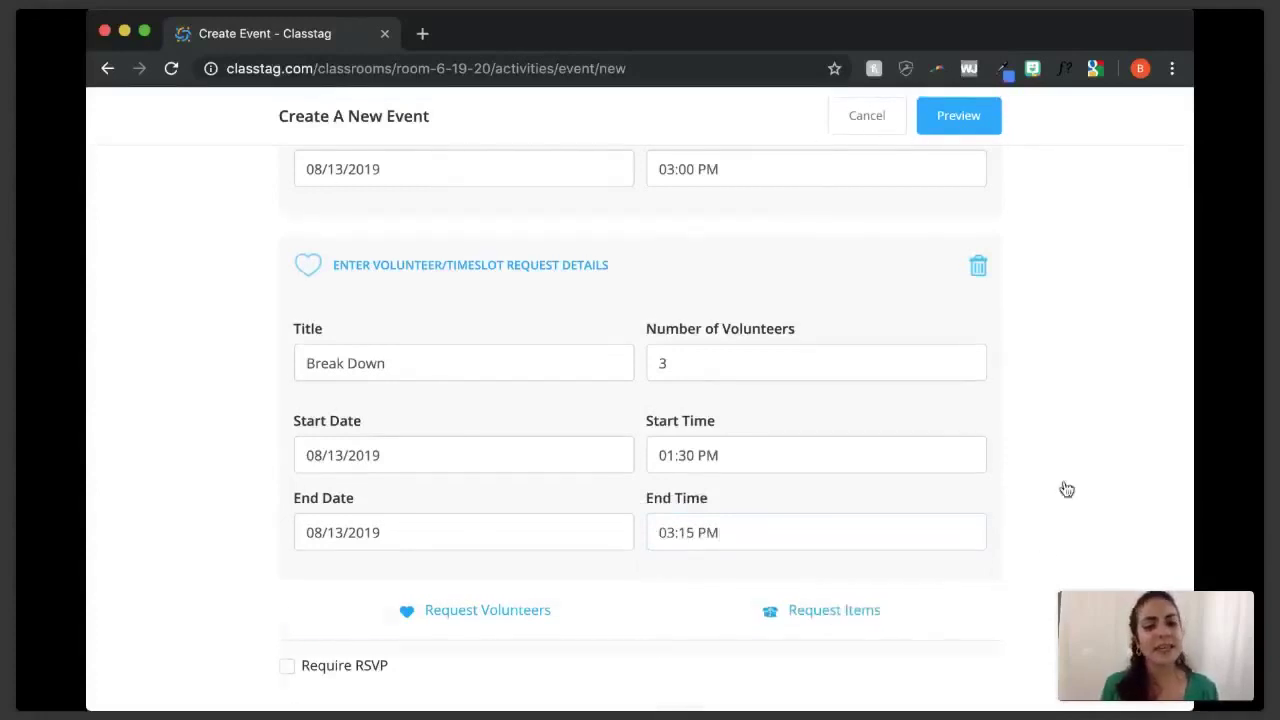
scroll(1065, 488, down, 3)
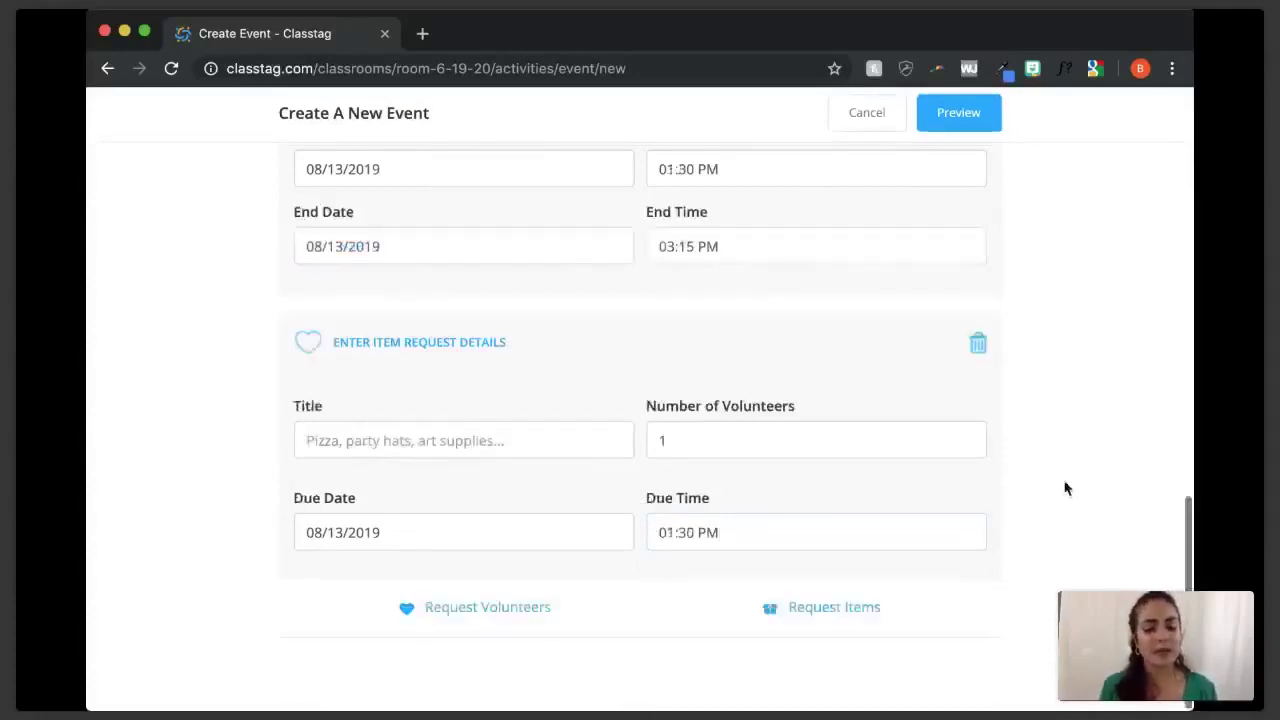
- Fill the item request as Pizza, quantity 4, due at 01:00 PM
click(442, 441)
text(Pizza)
click(729, 452)
key(BackSpace)
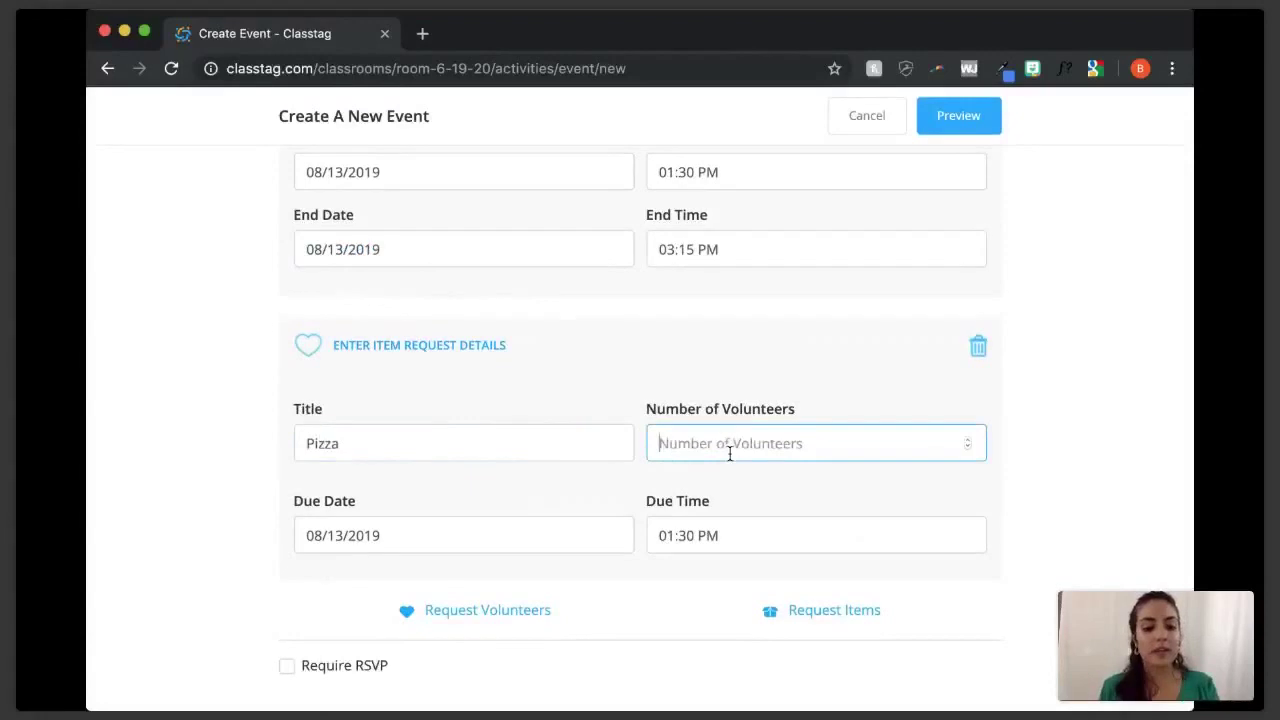
text(4)
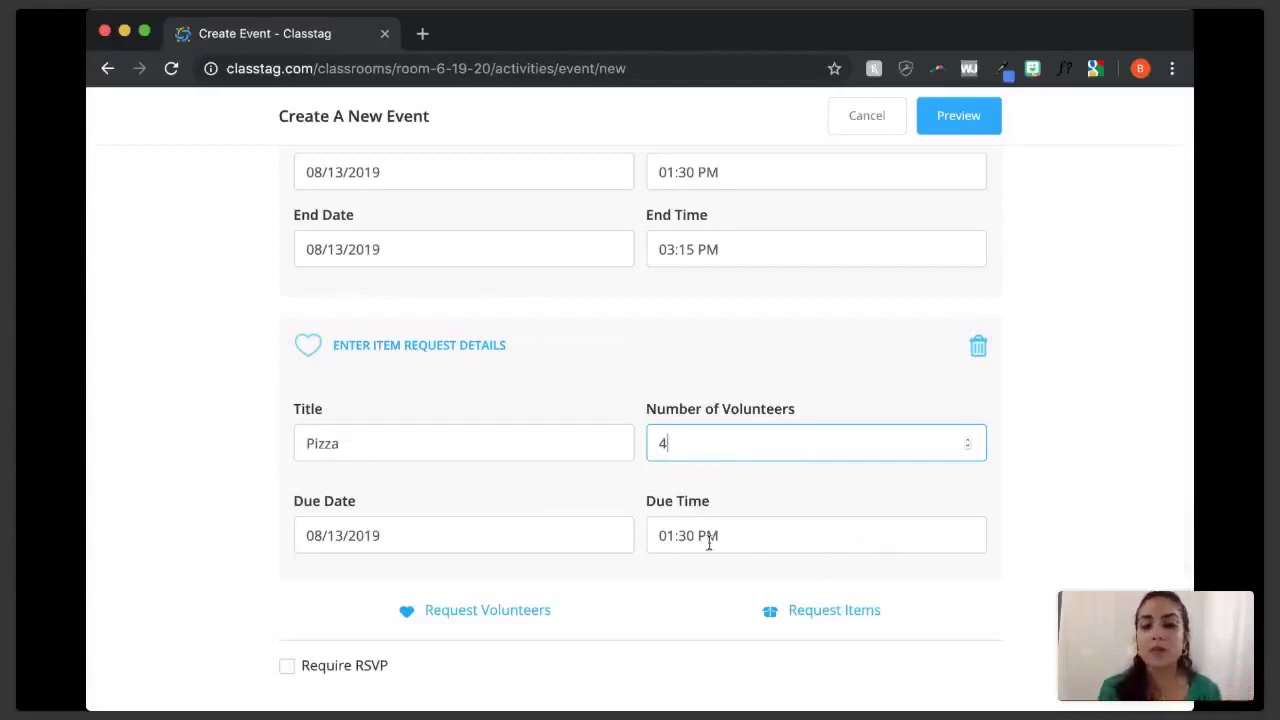
click(745, 539)
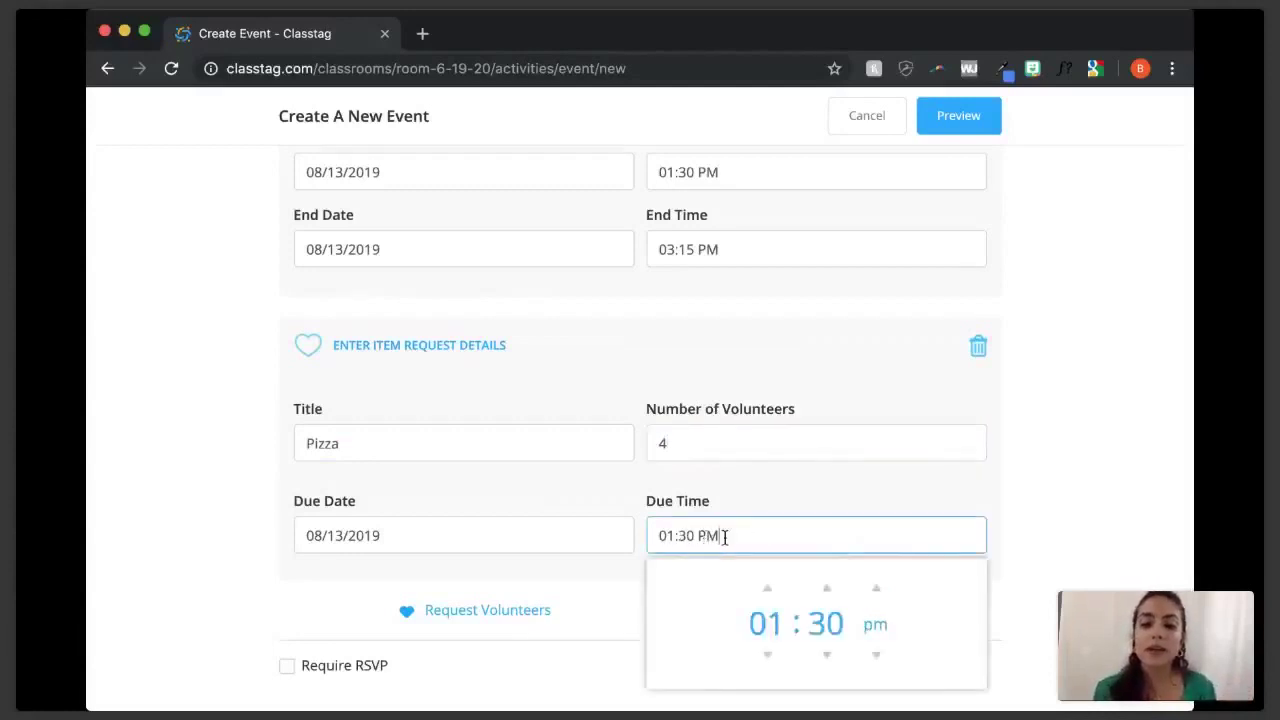
click(827, 658)
click(827, 658)
click(827, 658)
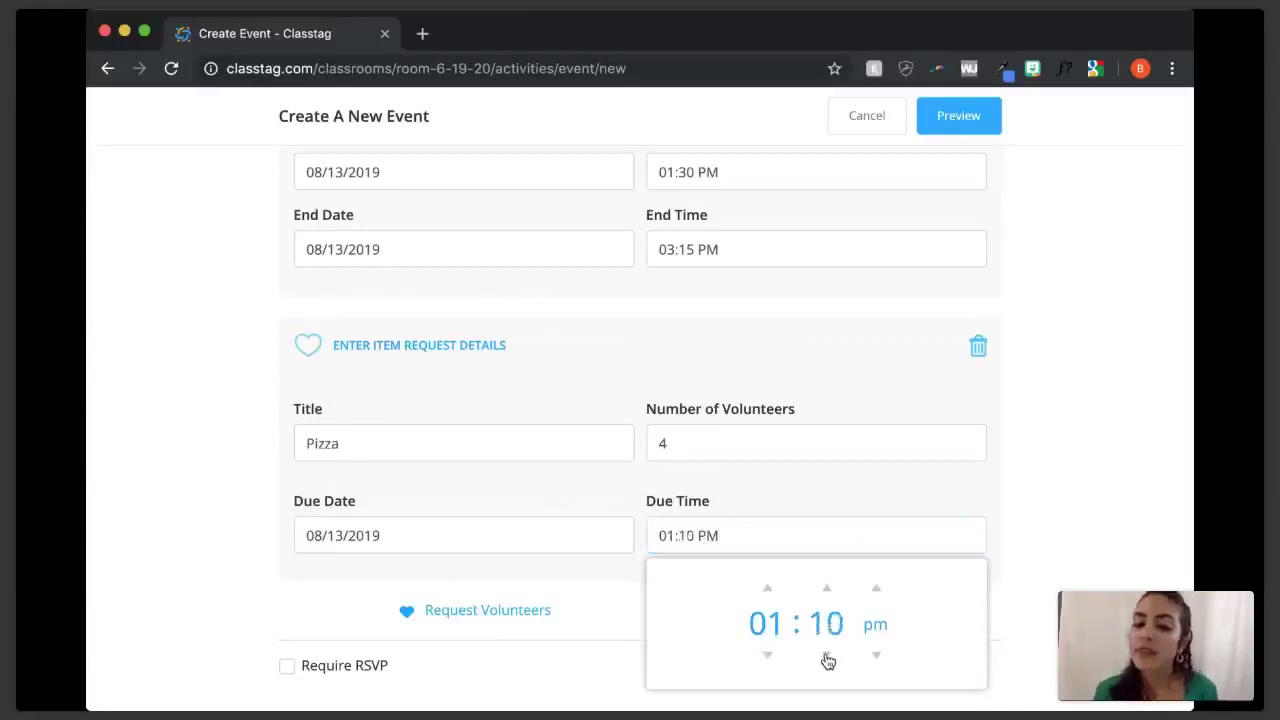
click(827, 658)
click(827, 658)
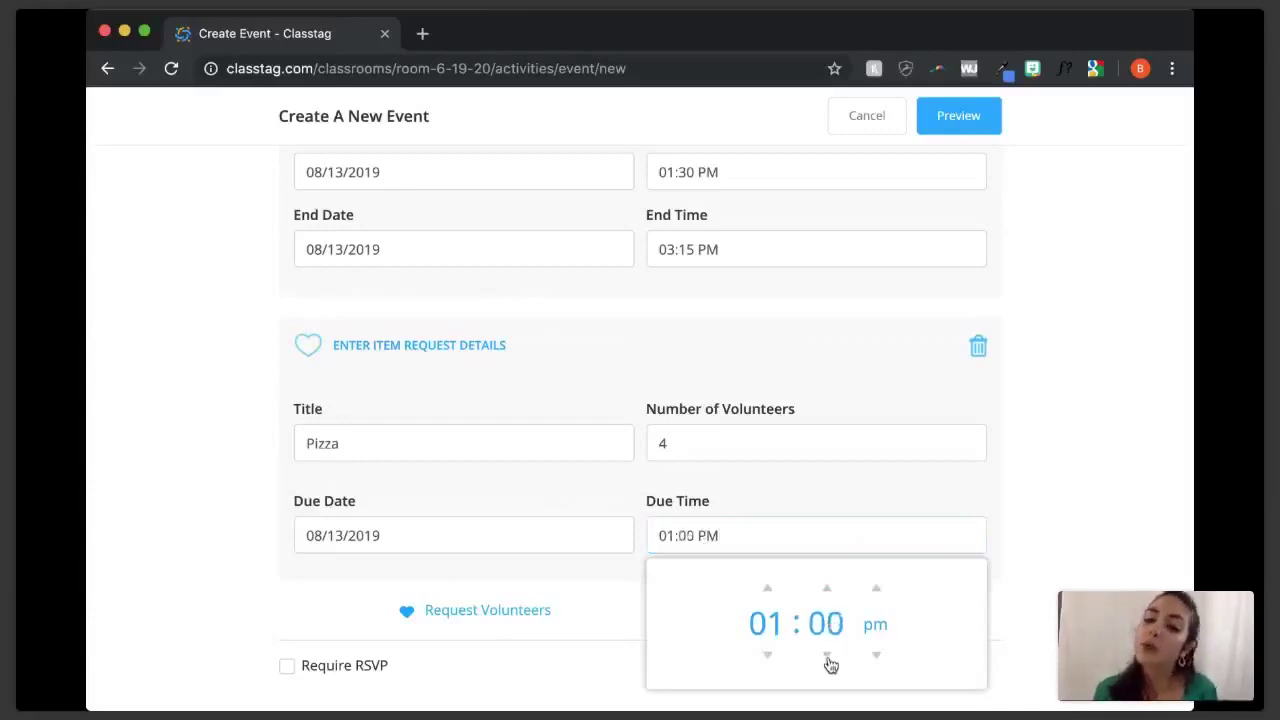
click(1063, 571)
- Require families to RSVP and preview the event
scroll(1063, 571, down, 1)
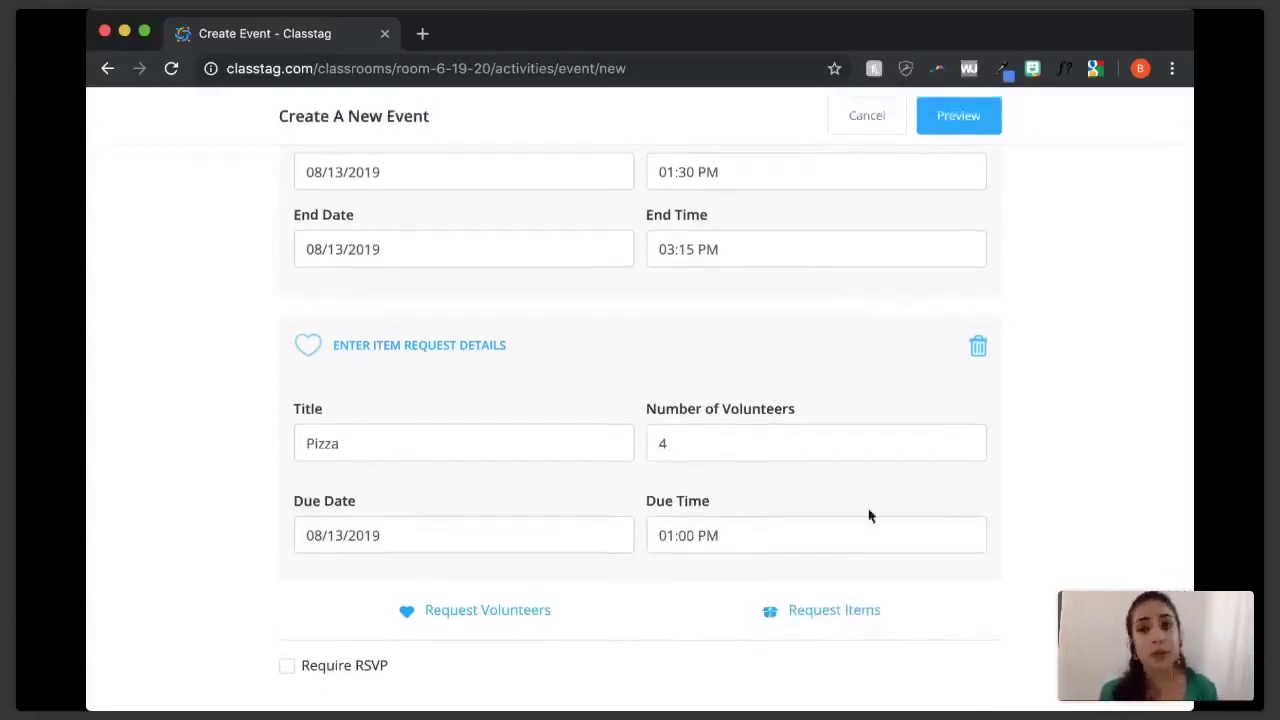
click(285, 666)
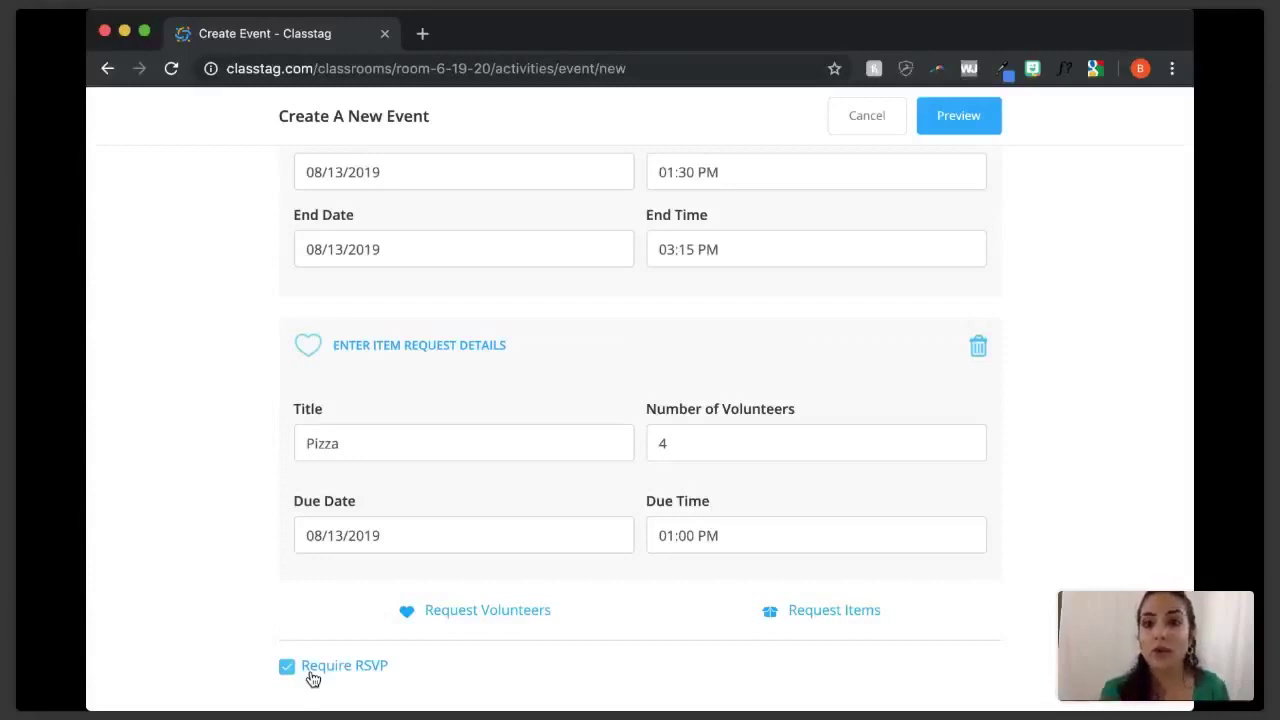
click(970, 128)
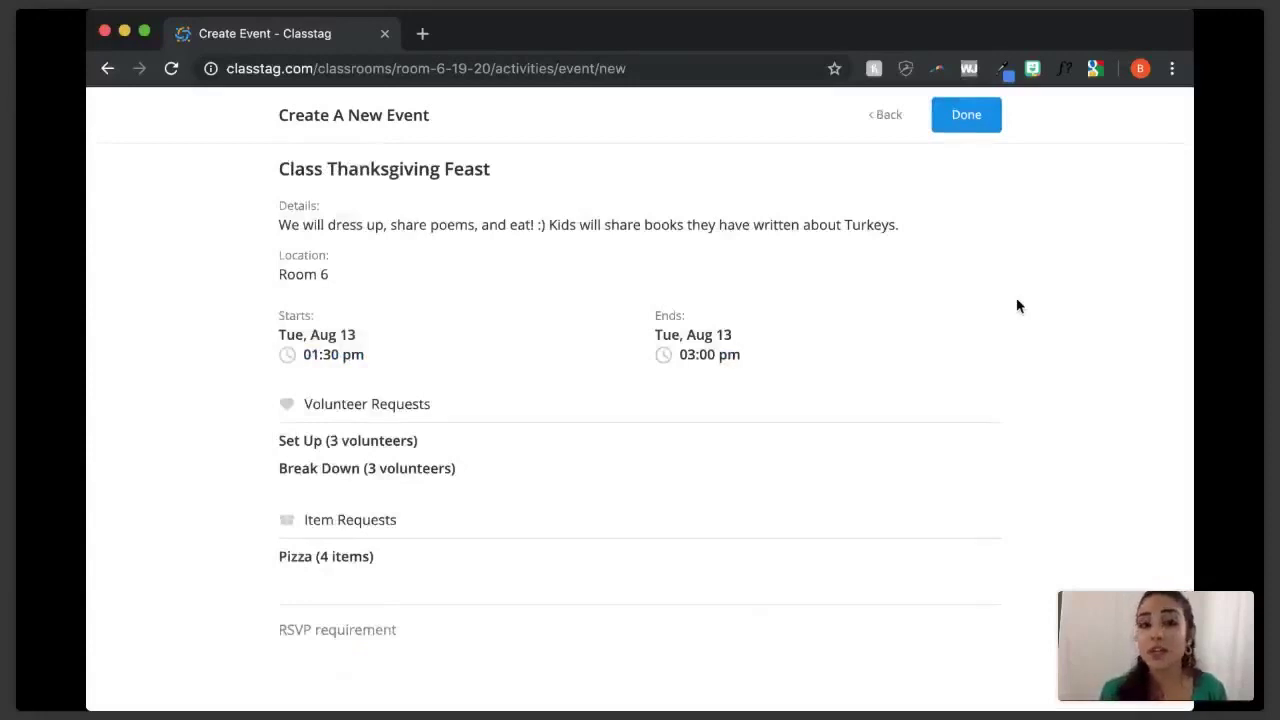
- Submit the Class Thanksgiving Feast event from the preview and review the automatic reminders list
scroll(1018, 306, down, 1)
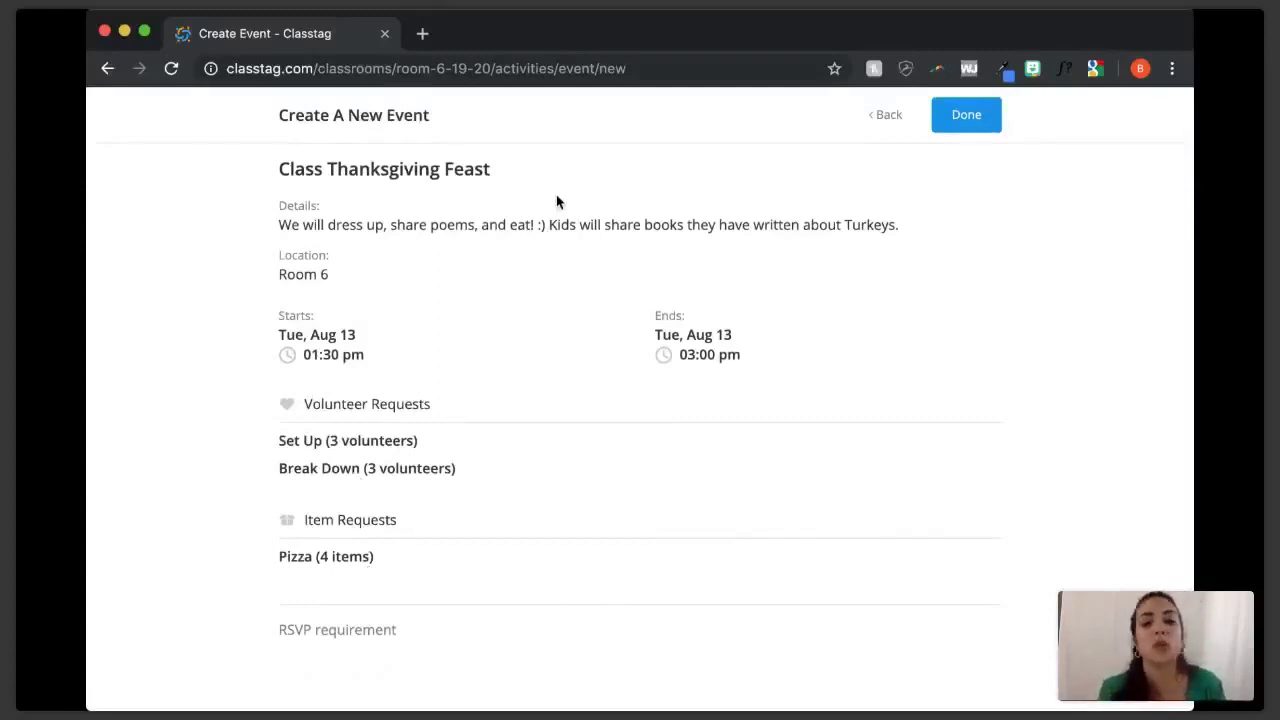
click(988, 119)
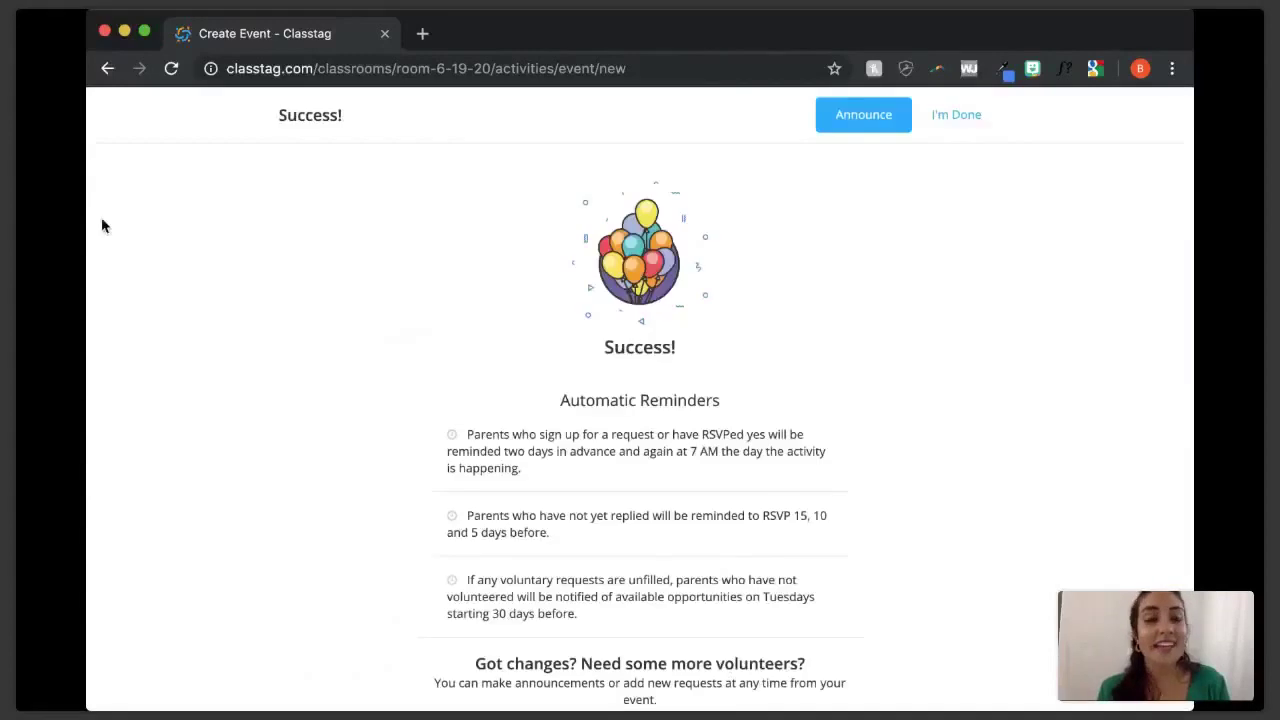
scroll(1023, 602, down, 1)
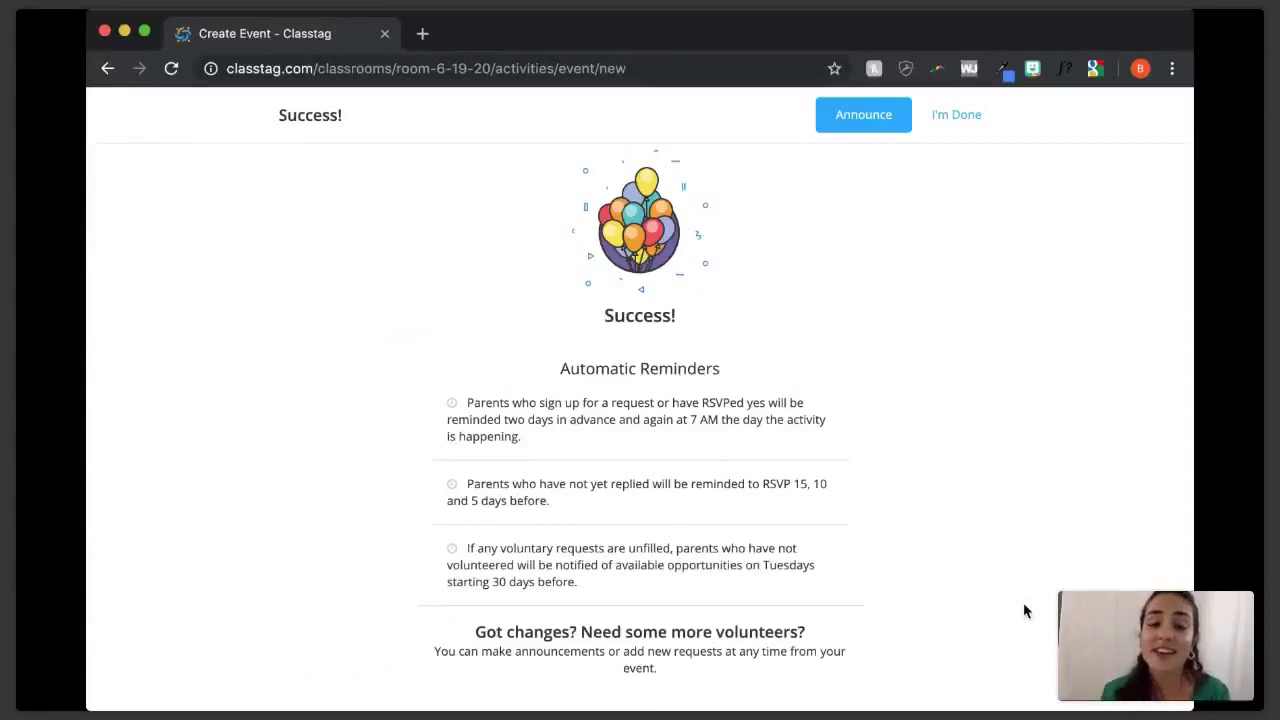
scroll(1023, 609, down, 1)
scroll(947, 614, up, 1)
scroll(897, 426, up, 1)
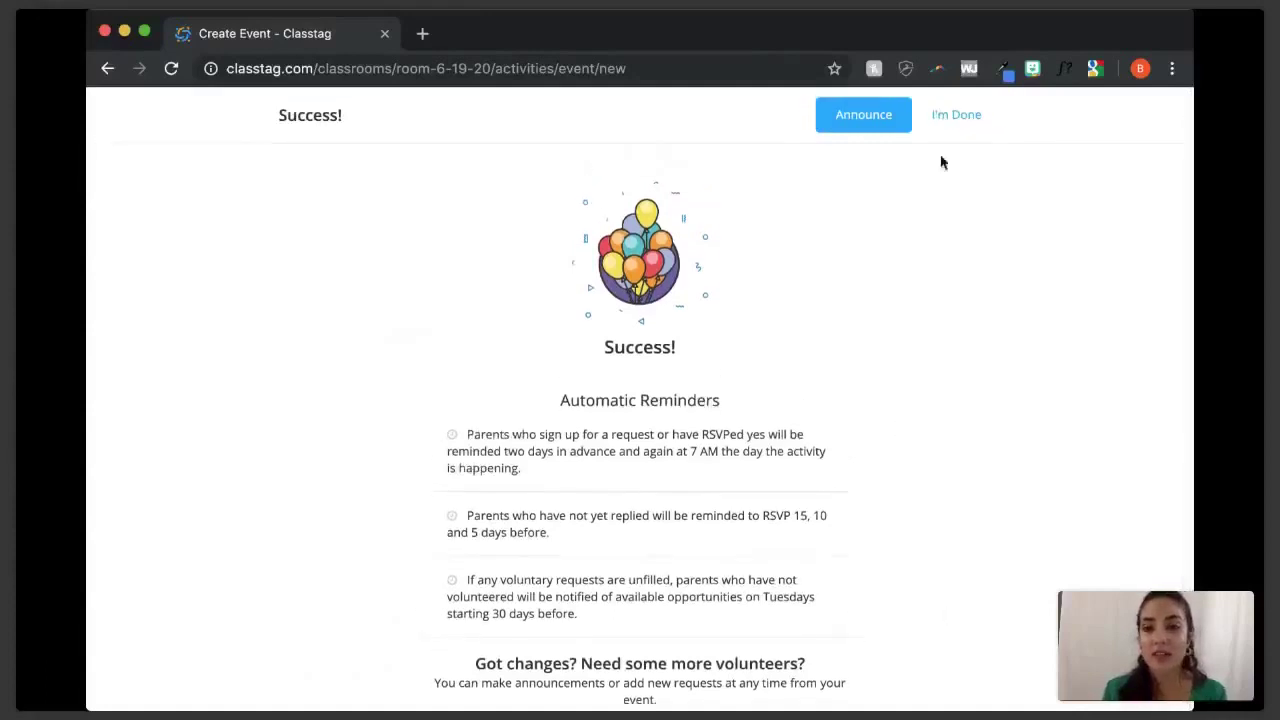
- Preview and send the Thanksgiving Feast announcement to Room 6 19-20, then dismiss the print-a-copy popup
click(864, 115)
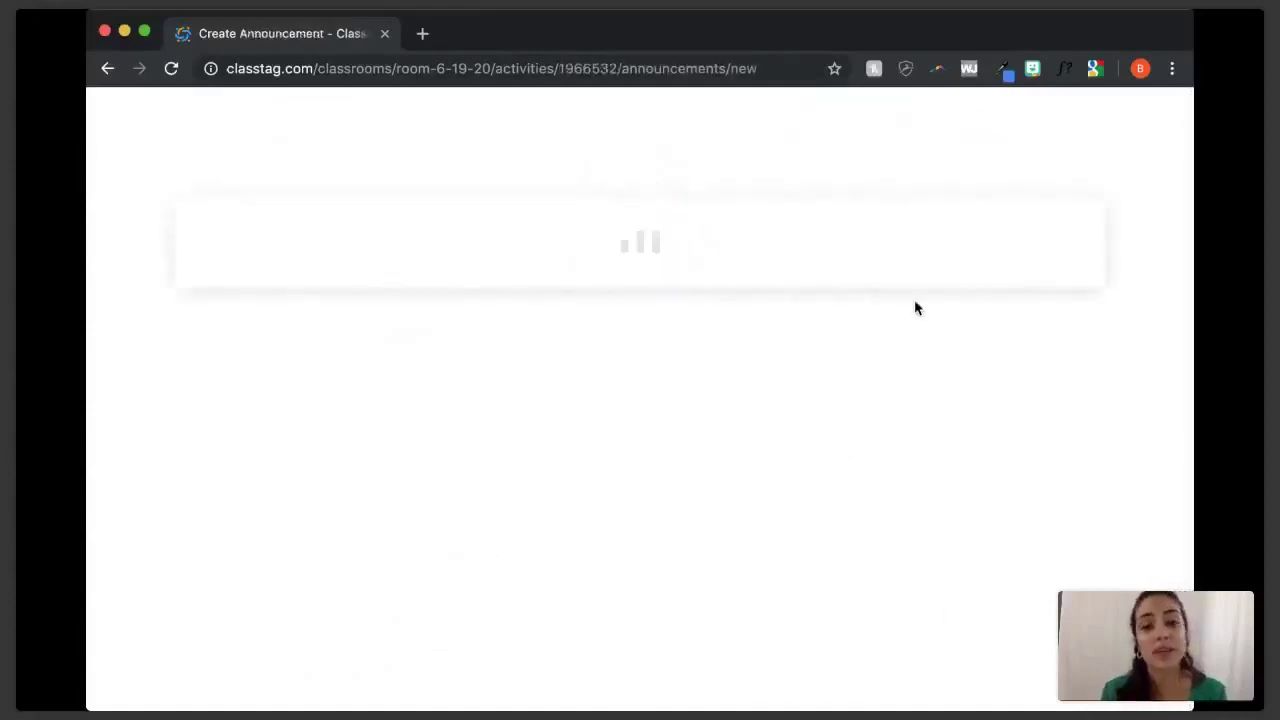
scroll(914, 301, down, 1)
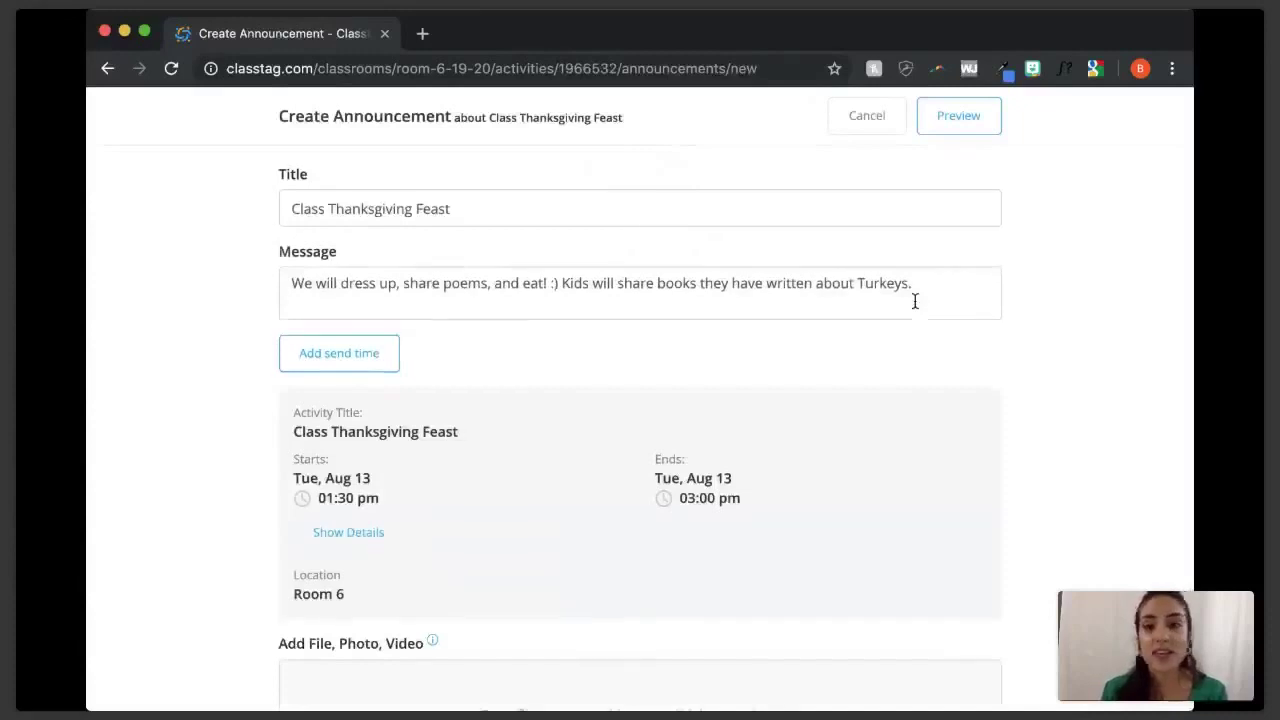
click(948, 118)
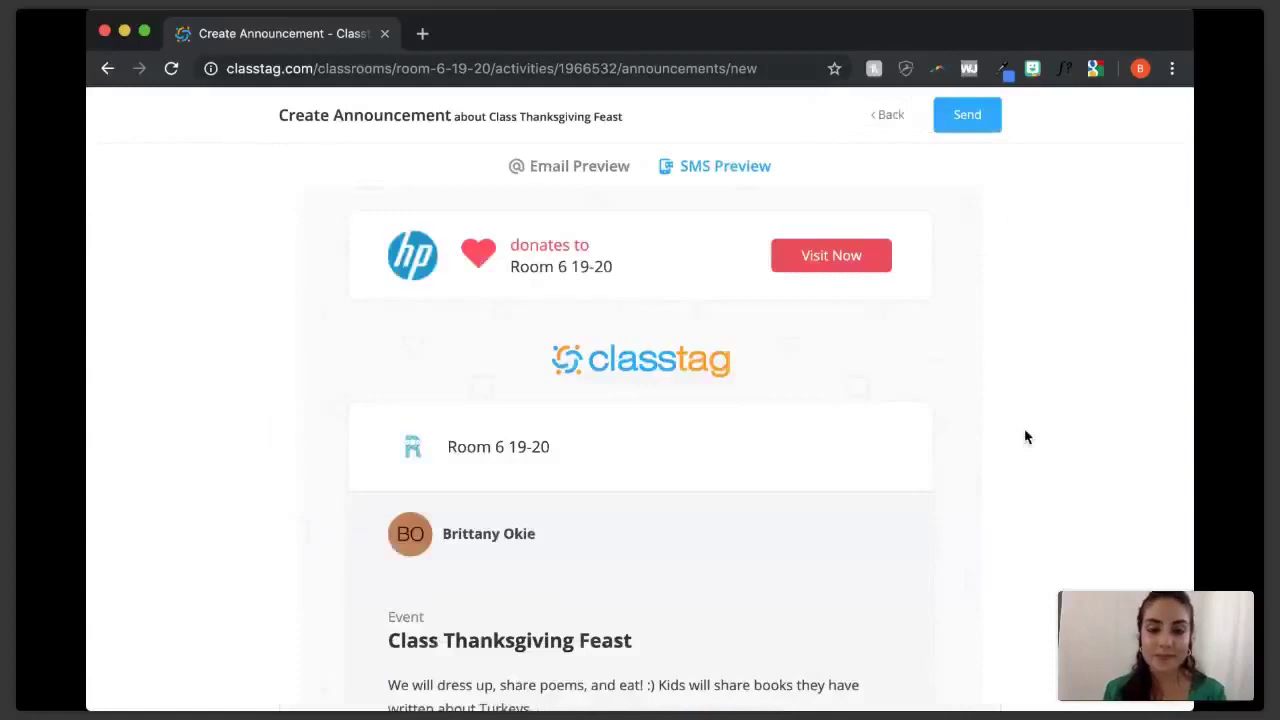
scroll(1025, 437, down, 5)
scroll(1025, 437, up, 5)
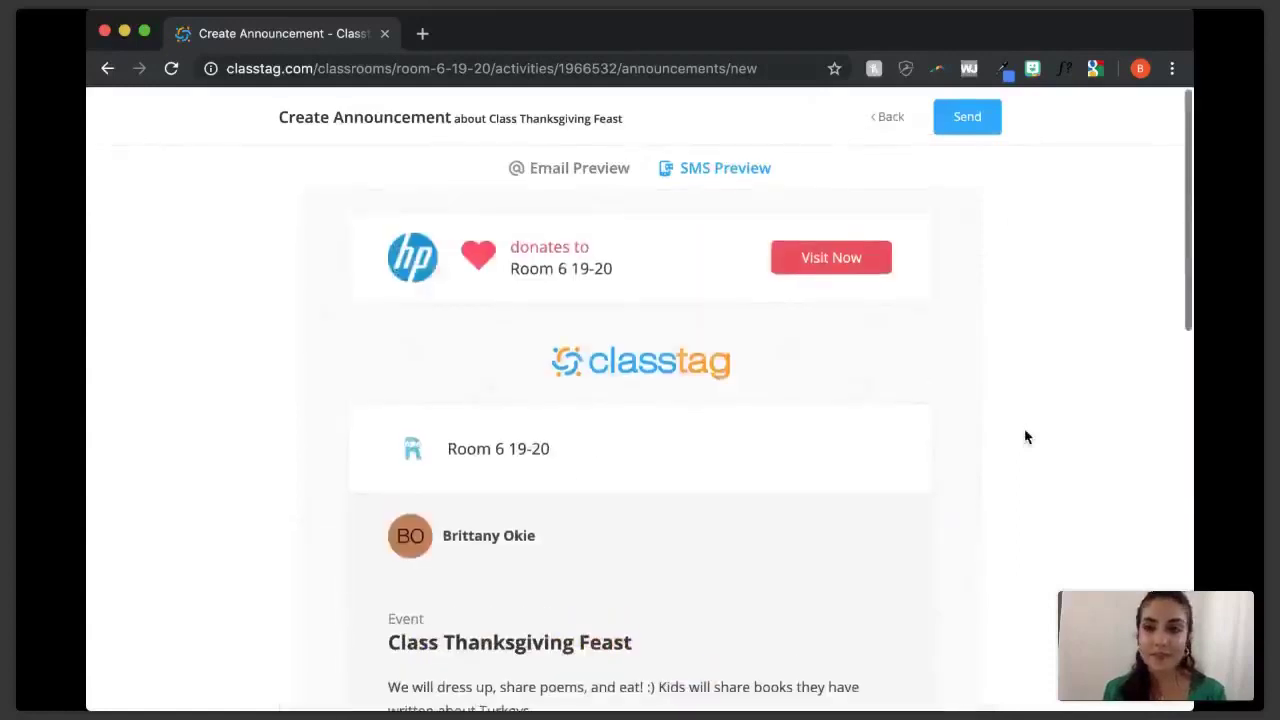
click(967, 116)
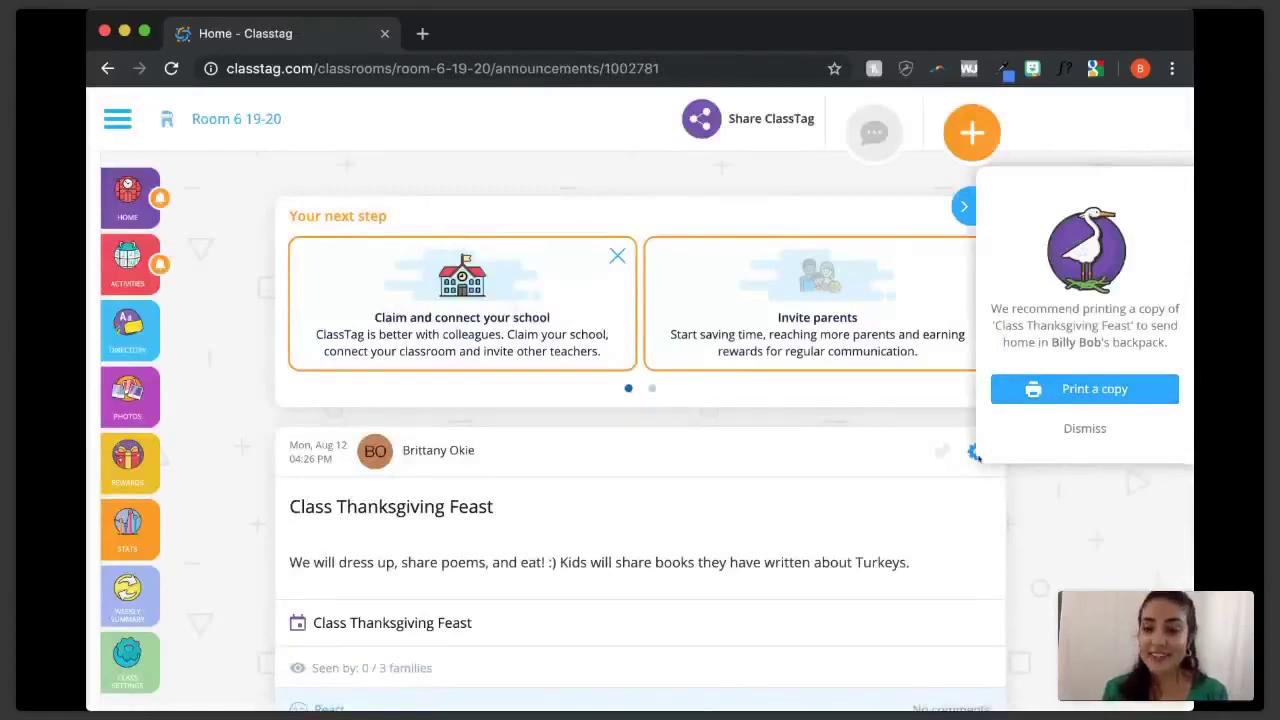
click(1083, 430)
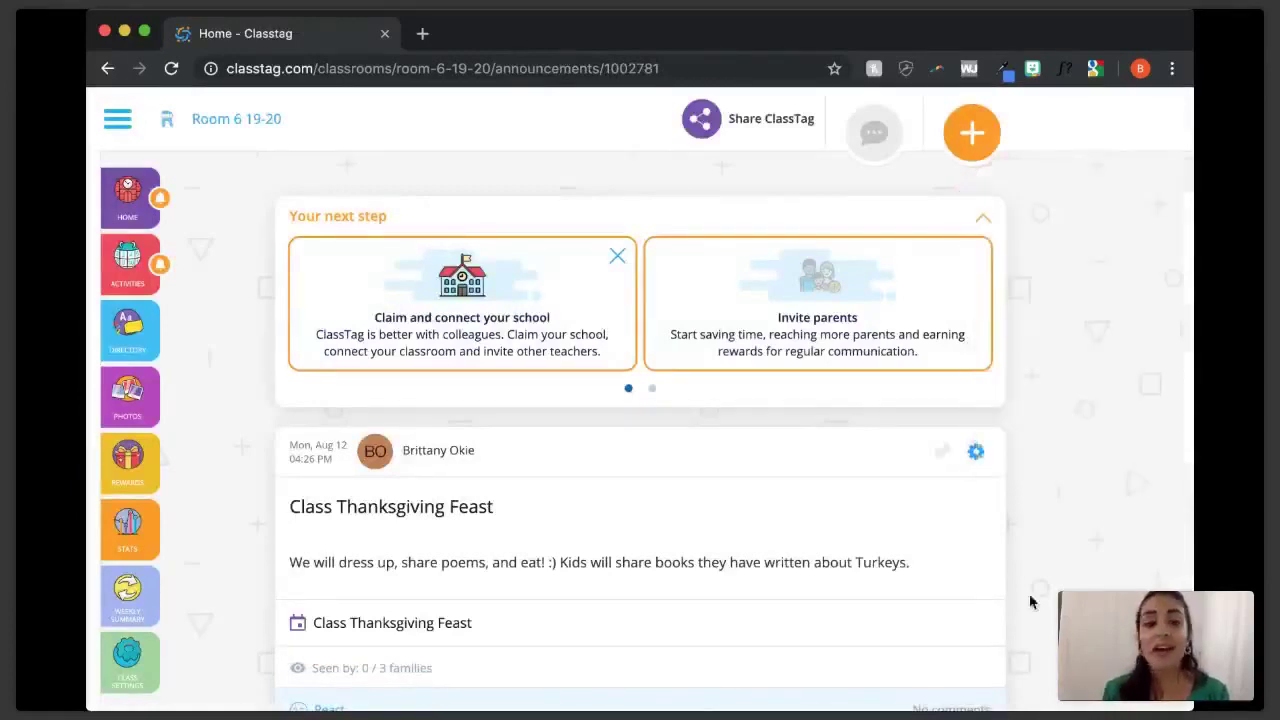
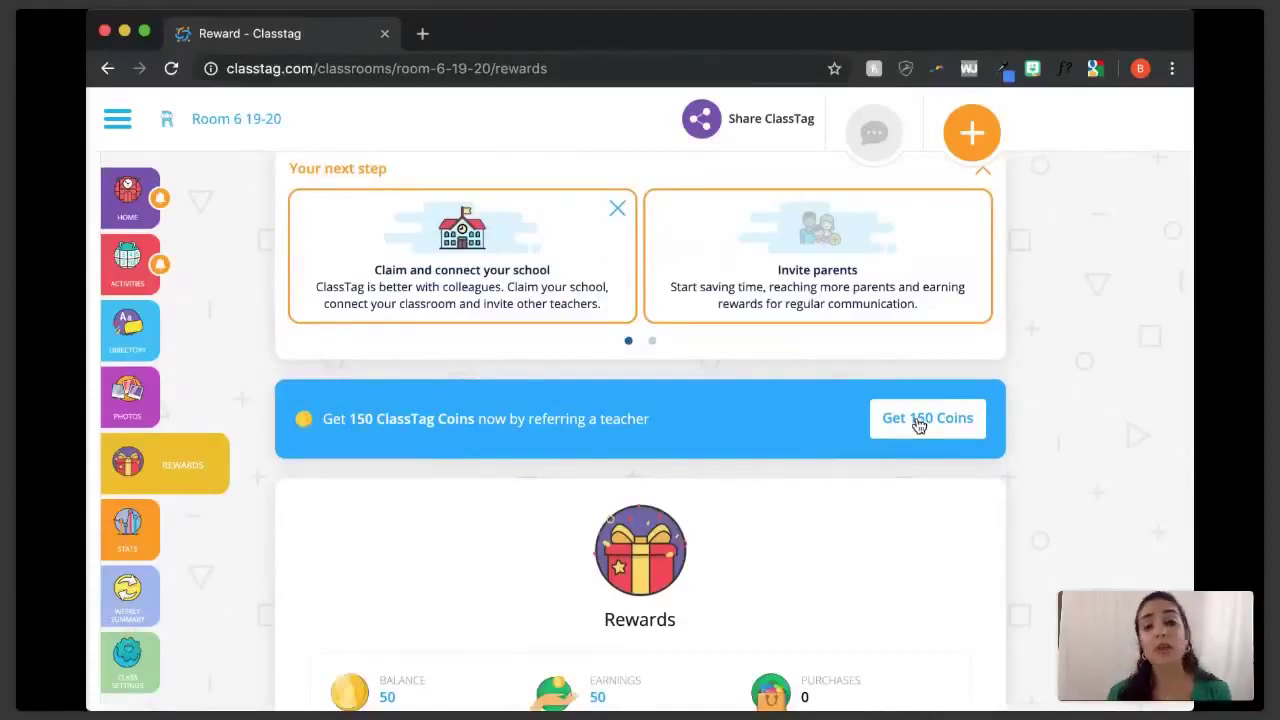
- Copy the teacher referral link from the Get 150 Coins offer and return to the class feed
click(918, 421)
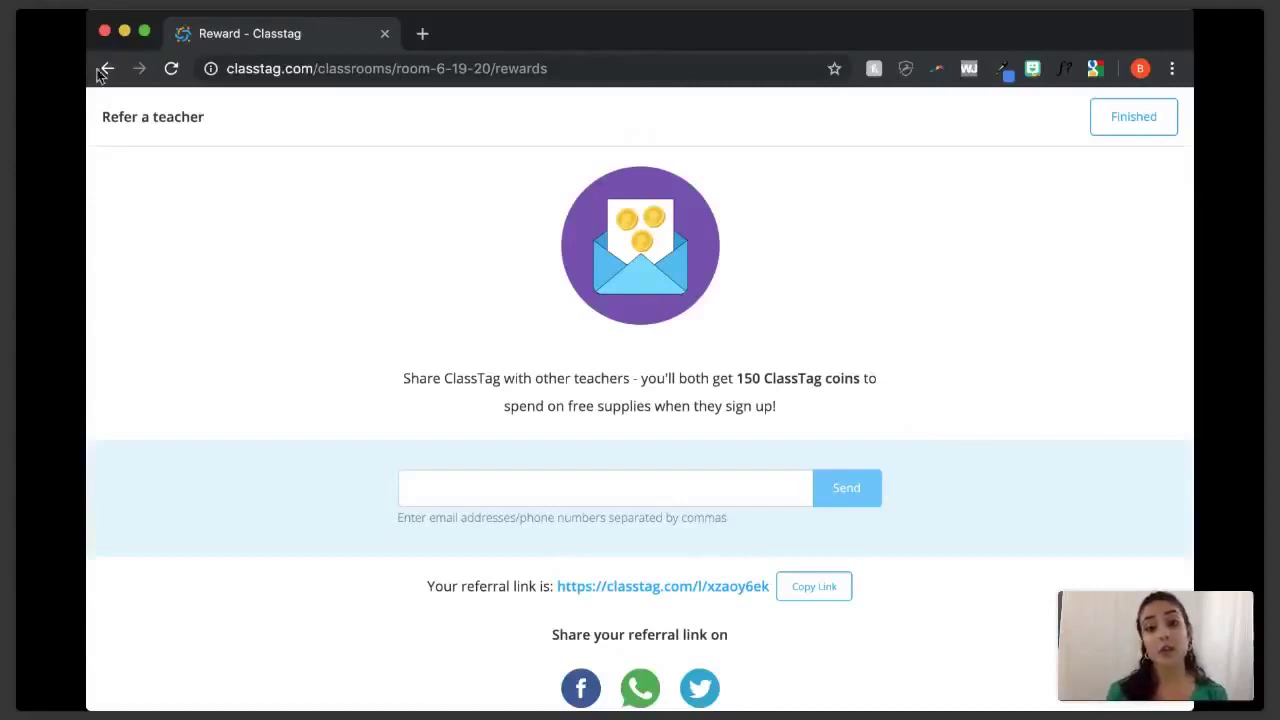
scroll(393, 466, down, 1)
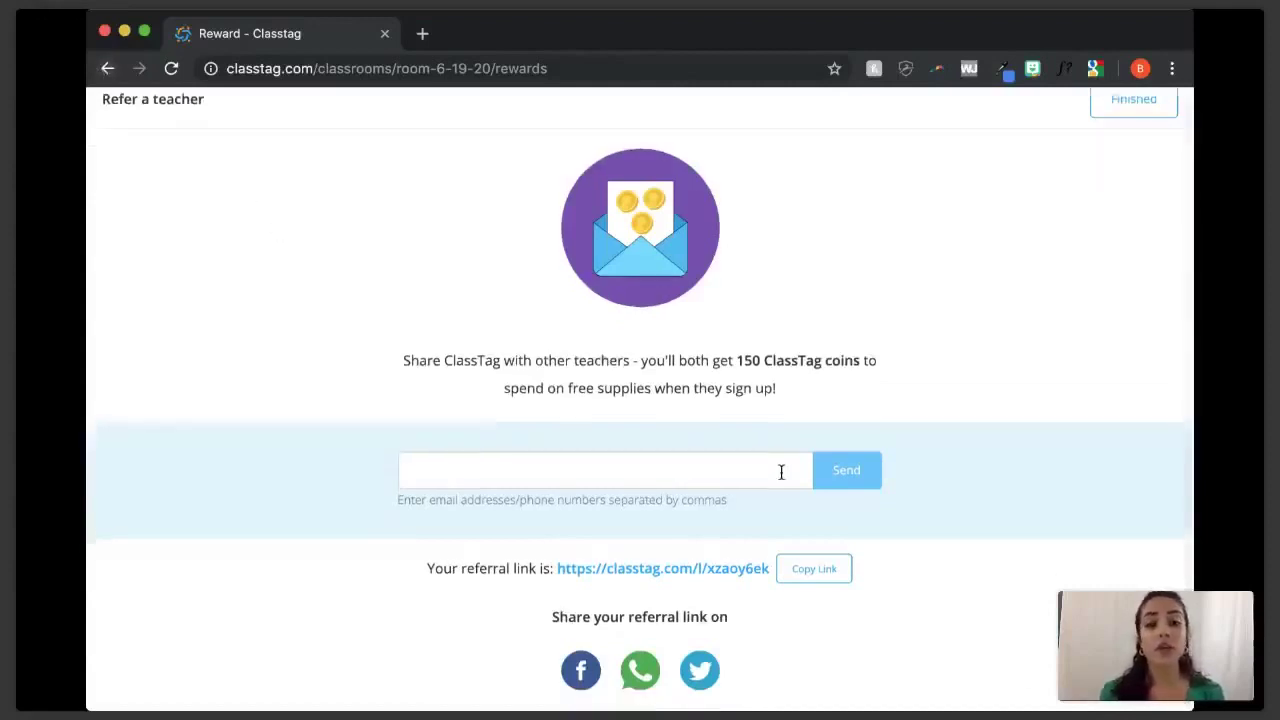
click(810, 569)
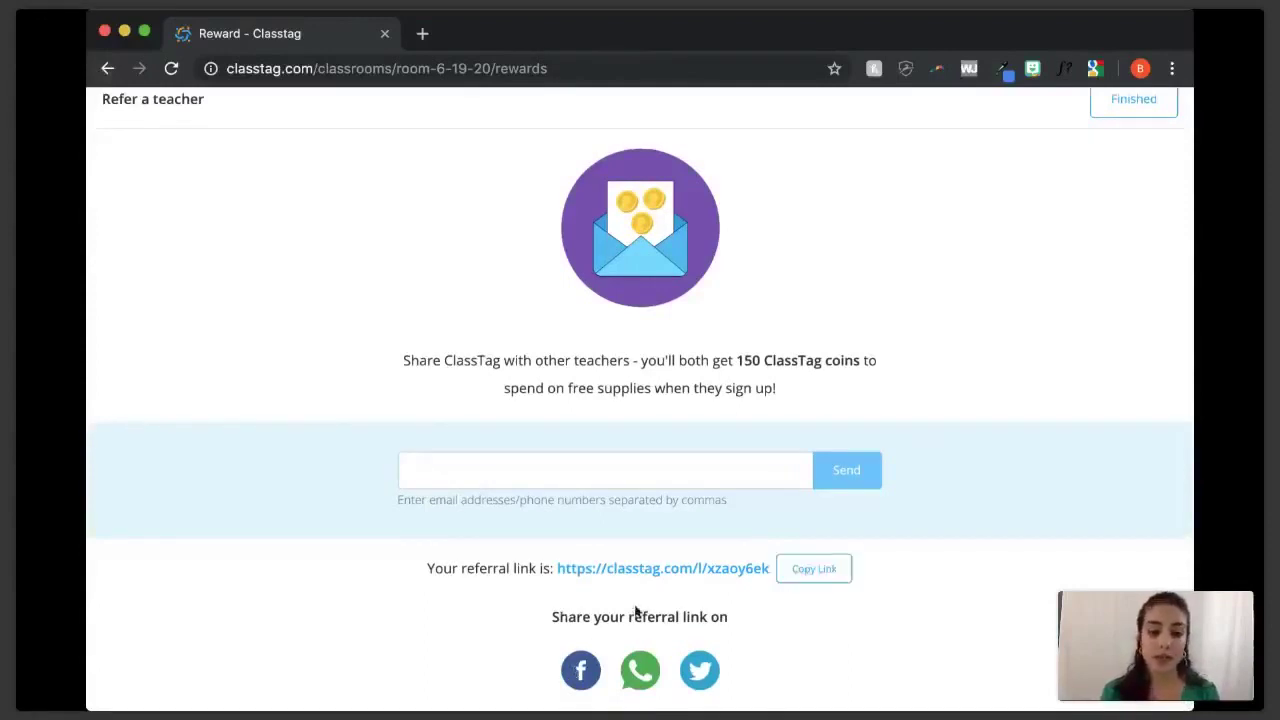
click(112, 68)
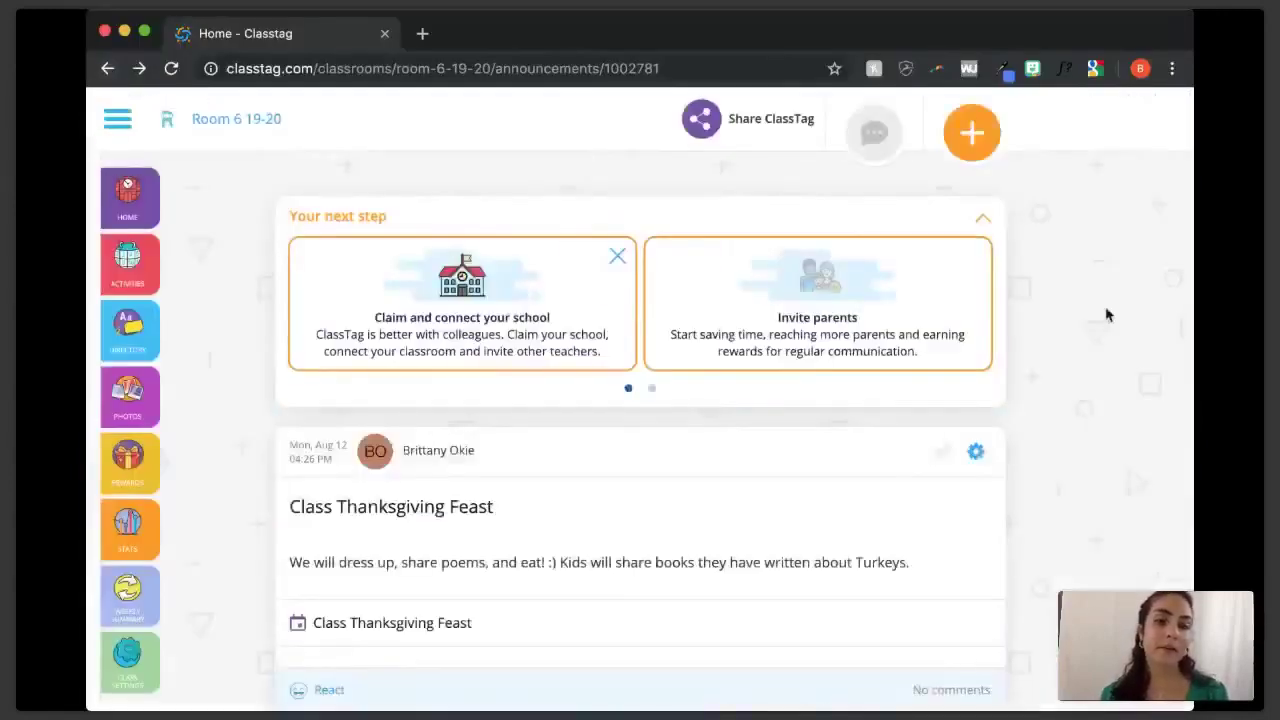
- Browse the Rewards page's 50-coin balance and reward cards like Avery Supplies and Name Plates
click(128, 462)
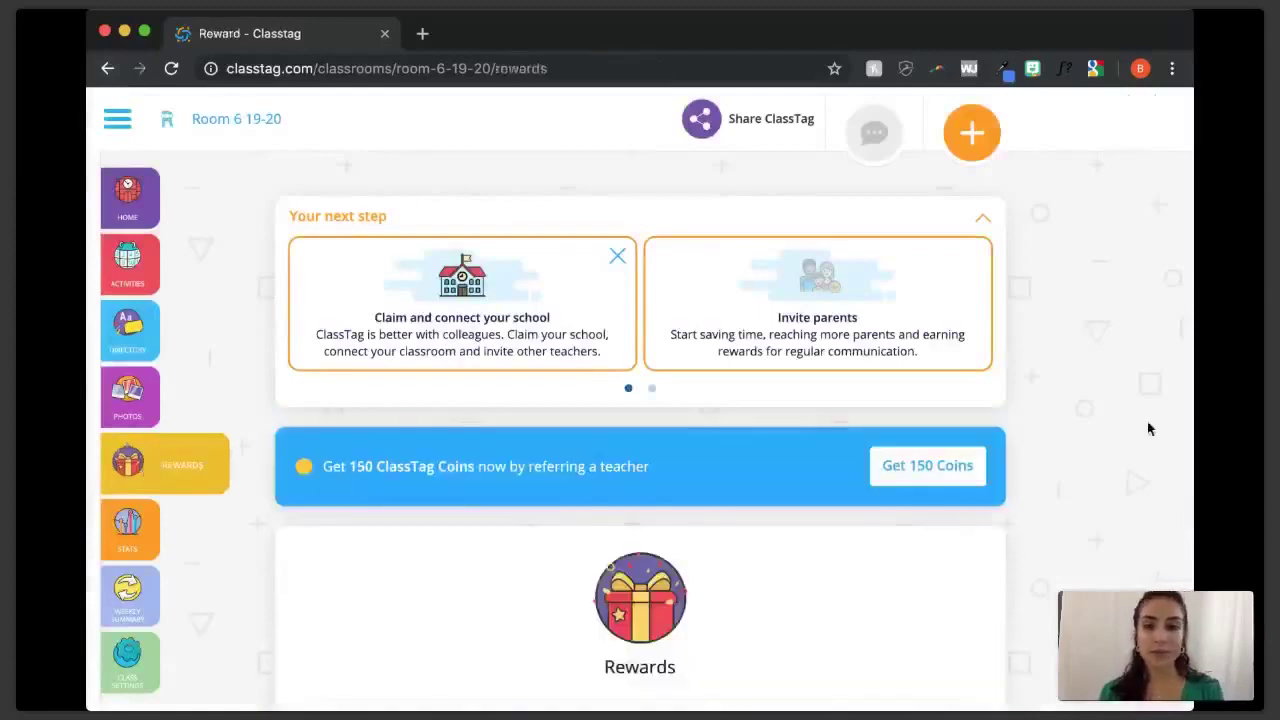
scroll(1148, 428, down, 5)
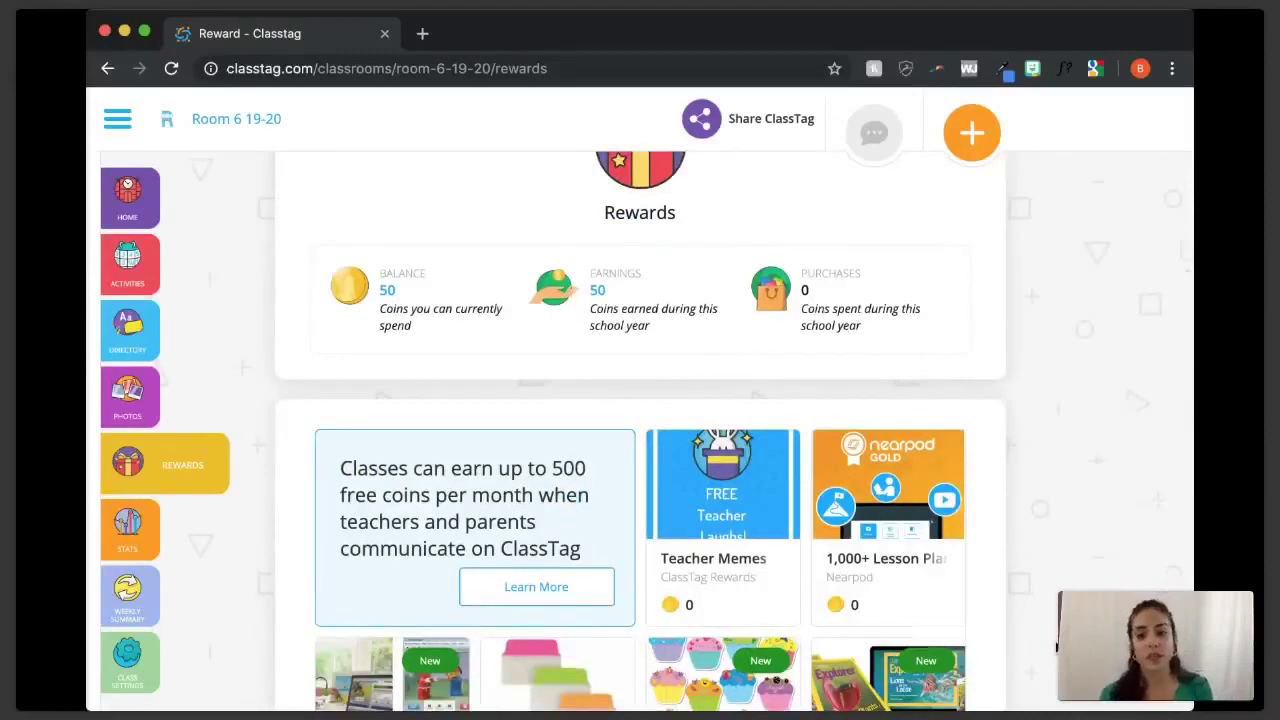
scroll(1057, 647, down, 5)
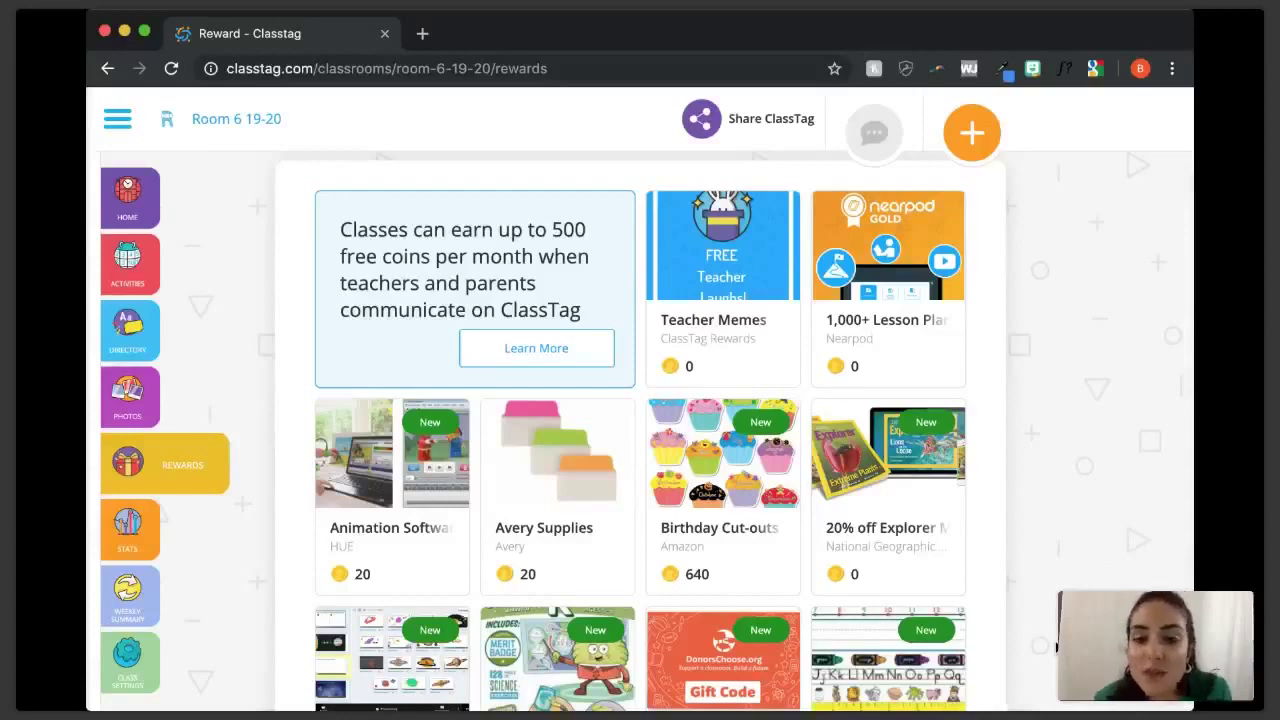
scroll(1053, 331, down, 1)
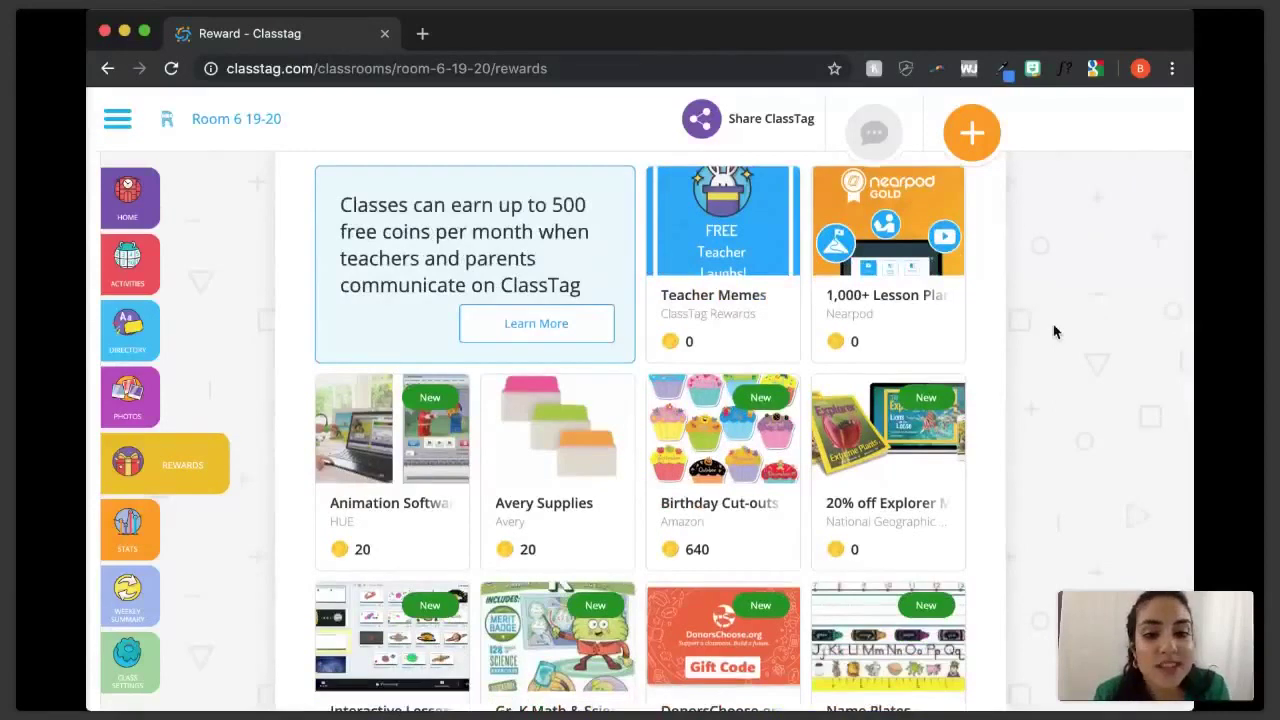
scroll(1053, 331, down, 2)
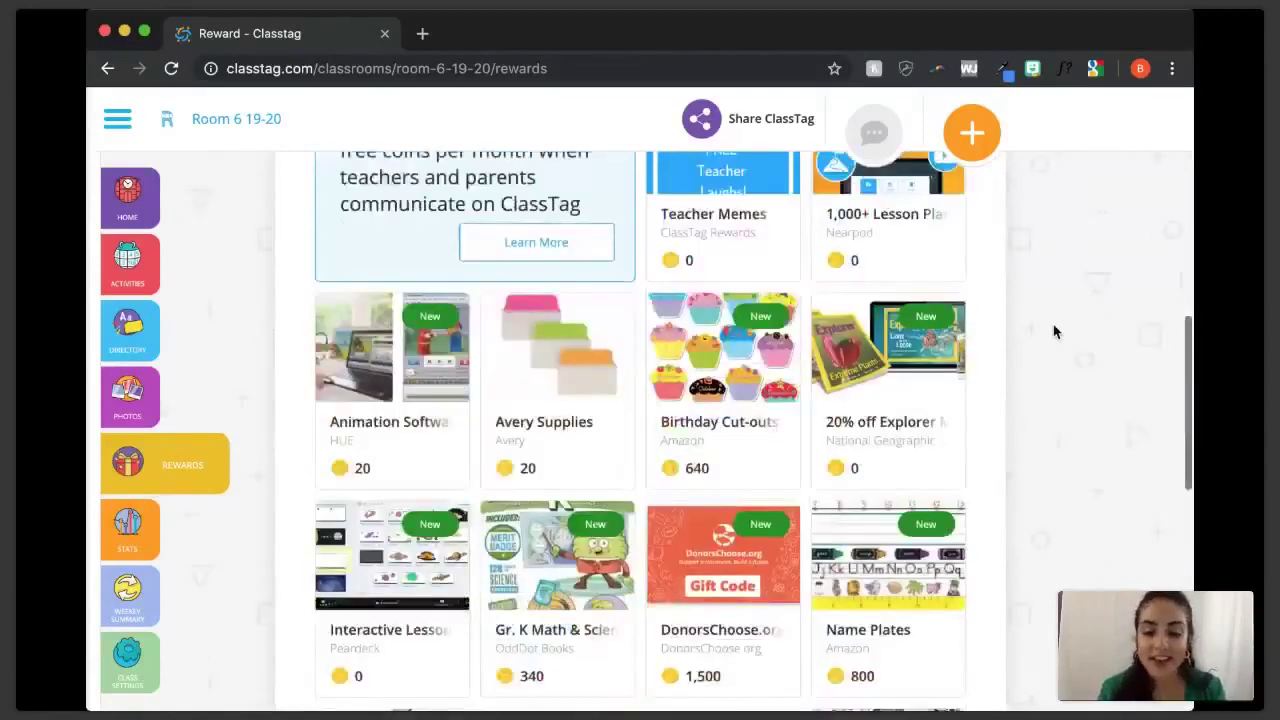
scroll(1053, 331, down, 10)
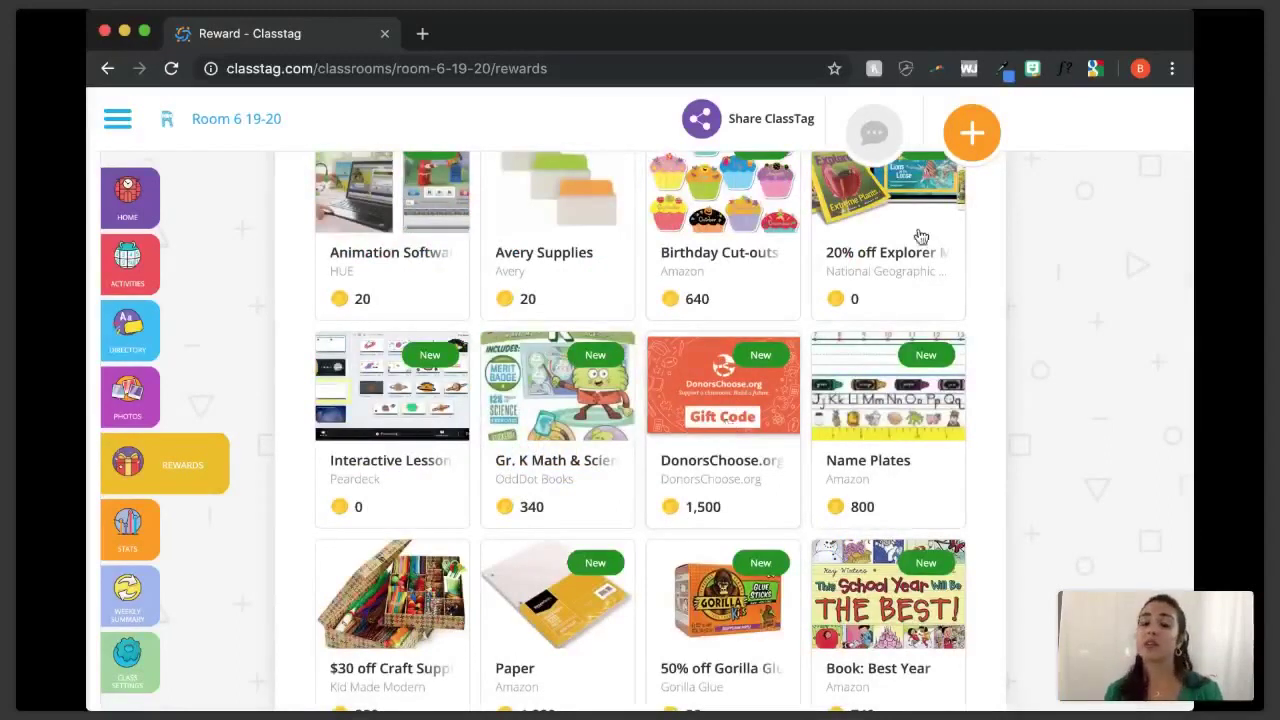
- Collapse the Your next step suggestions on the home page and open the empty private inbox
click(1102, 400)
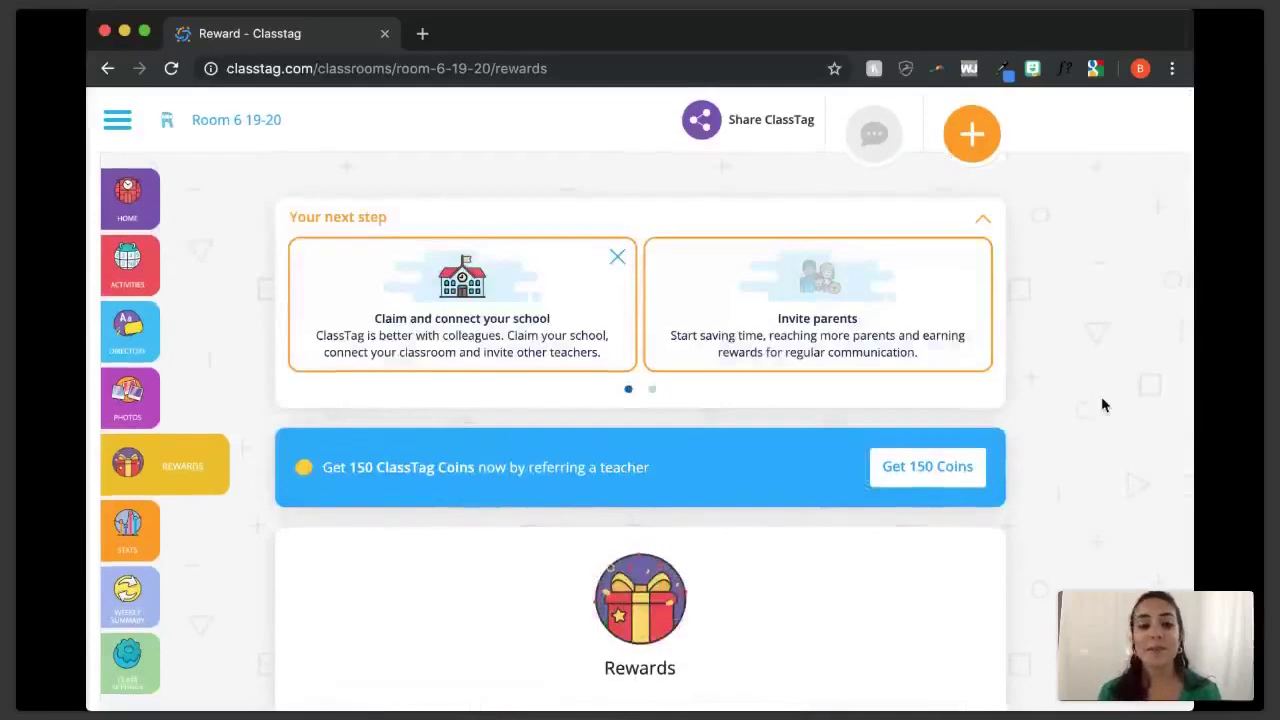
scroll(1101, 396, down, 2)
scroll(1104, 404, down, 3)
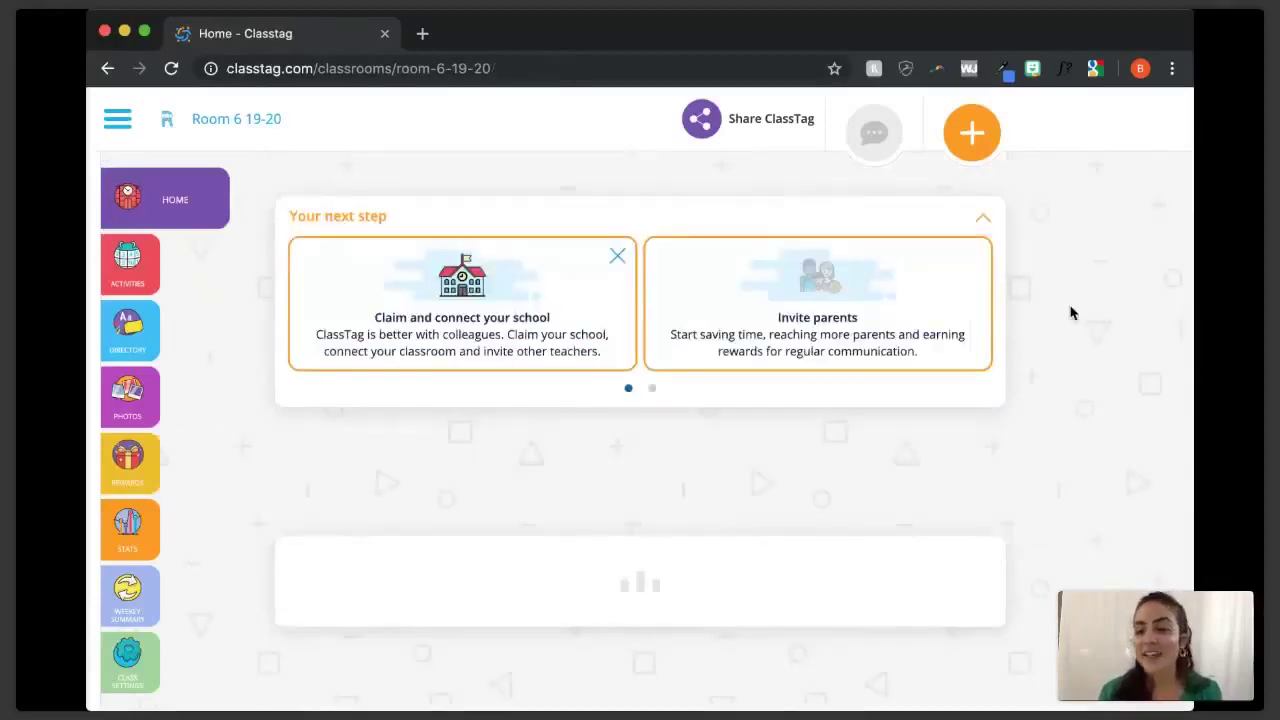
scroll(1070, 313, down, 1)
click(978, 195)
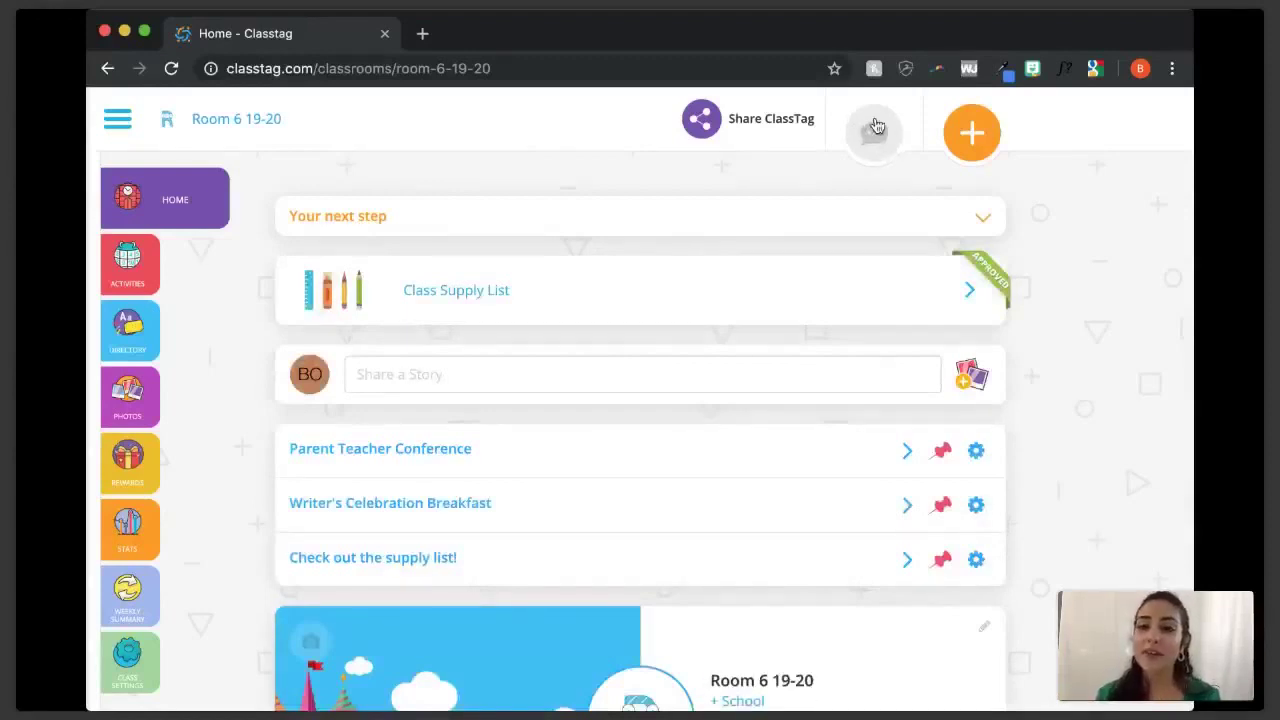
click(876, 126)
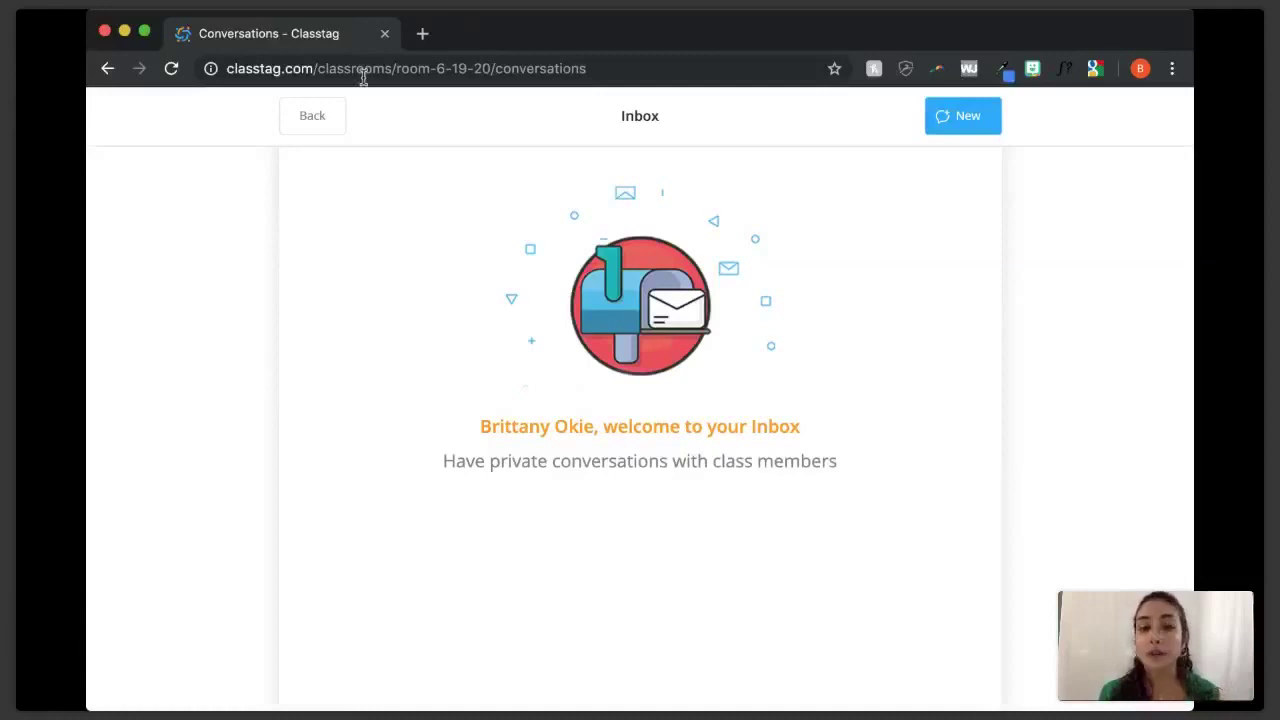
- Send the student's parent a message saying the student did a great job today during art
click(951, 130)
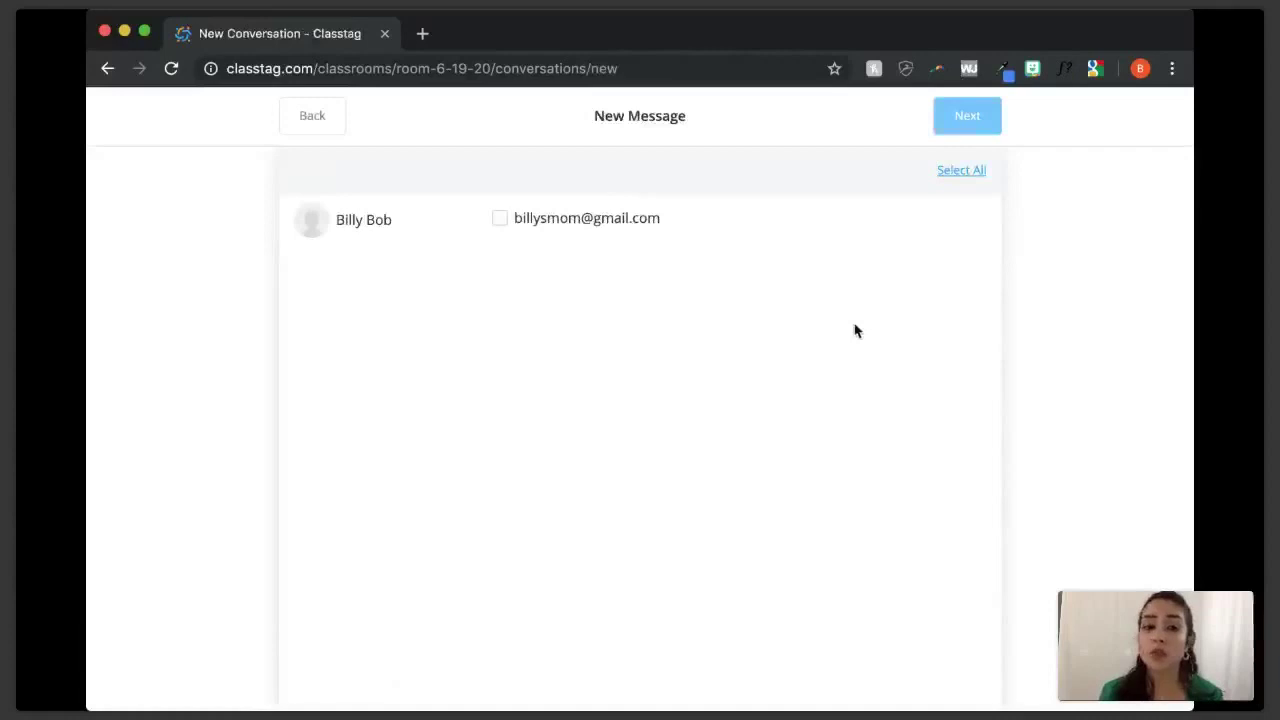
click(500, 222)
click(985, 122)
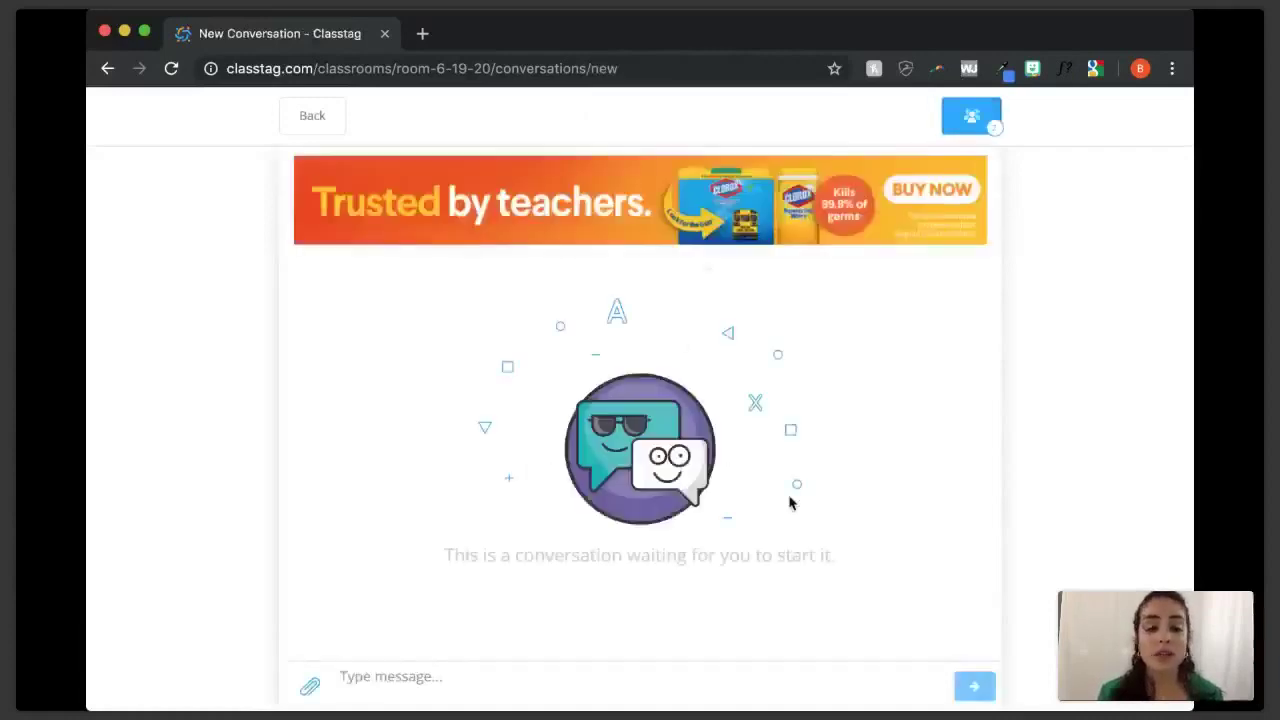
click(365, 678)
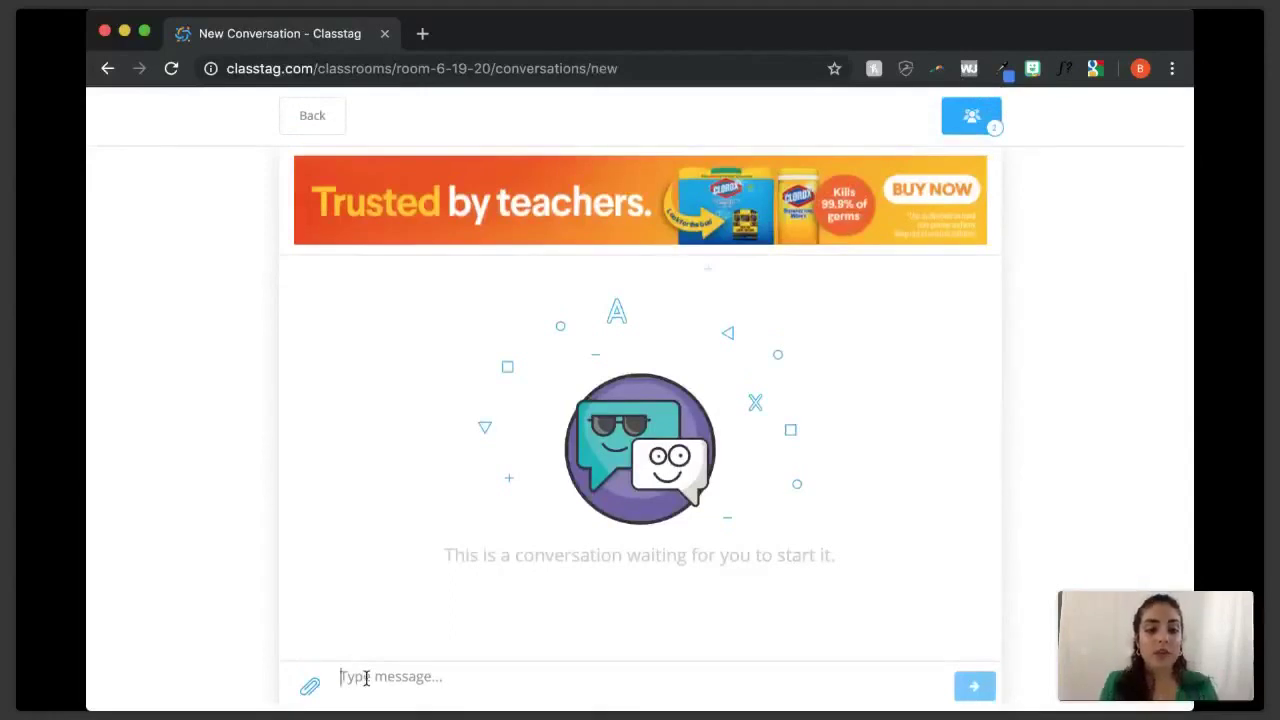
text(Billy)
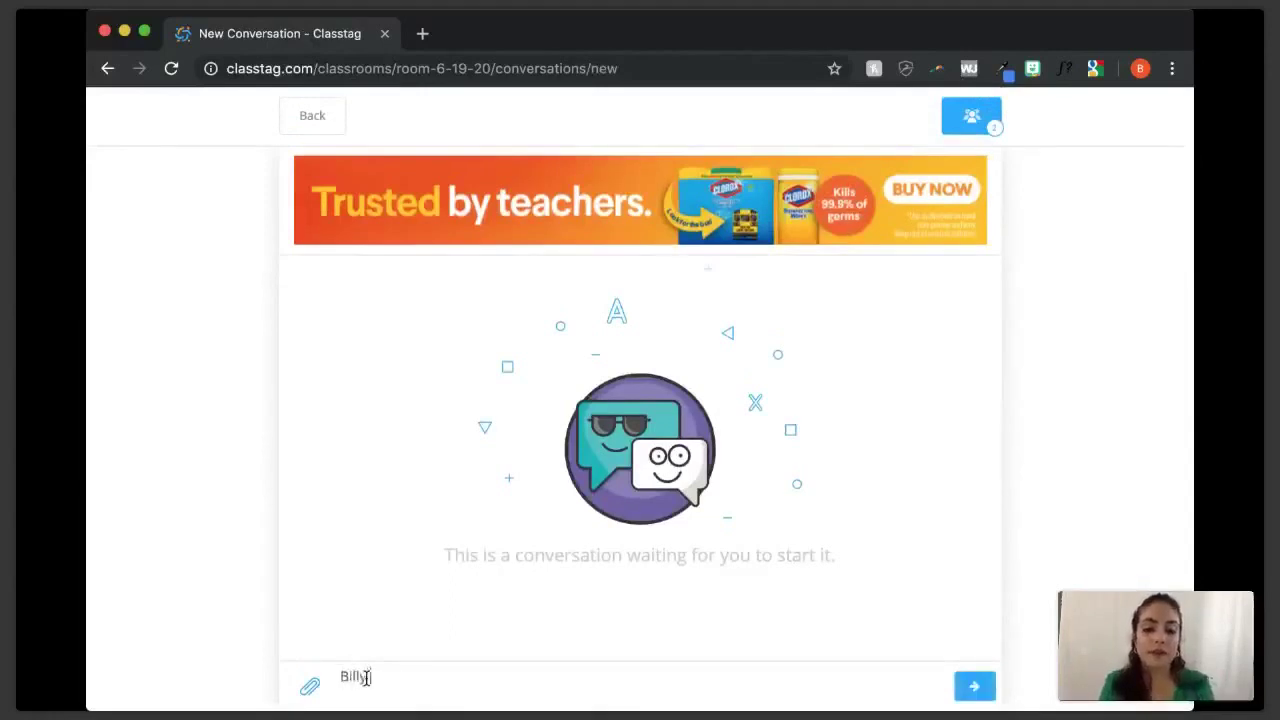
text( did a great job do)
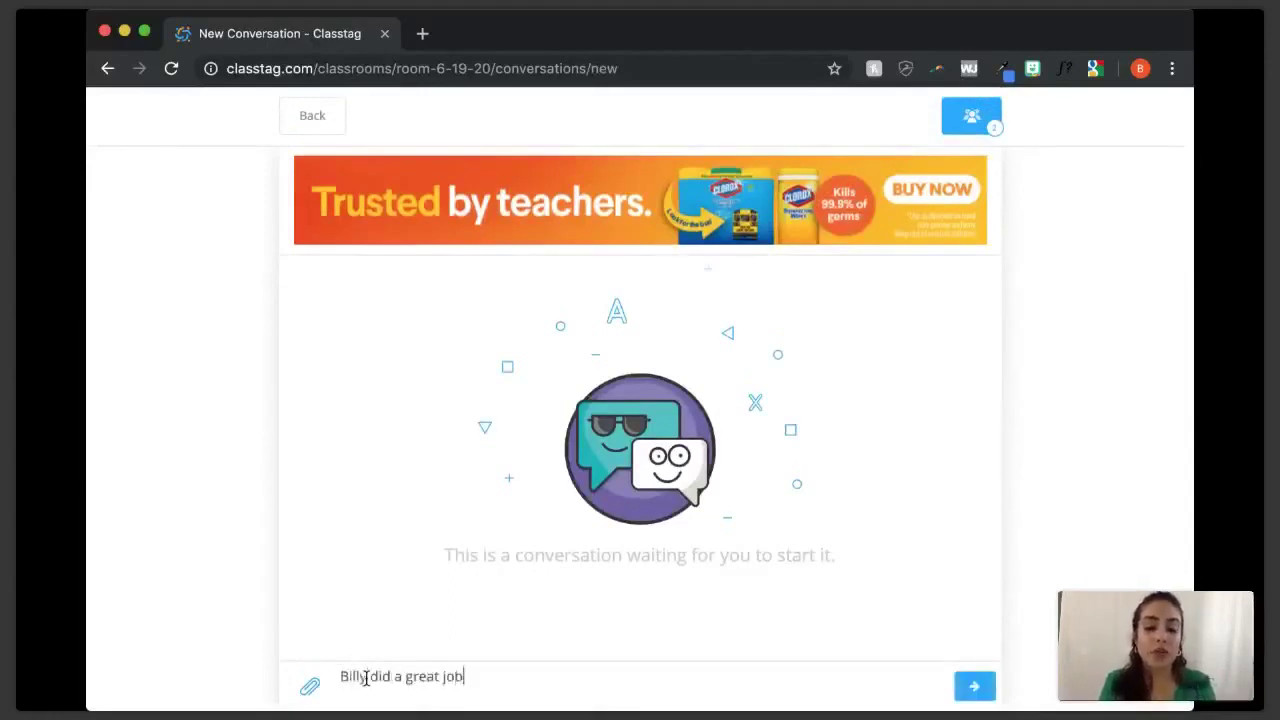
key(BackSpace)
key(BackSpace)
text(t)
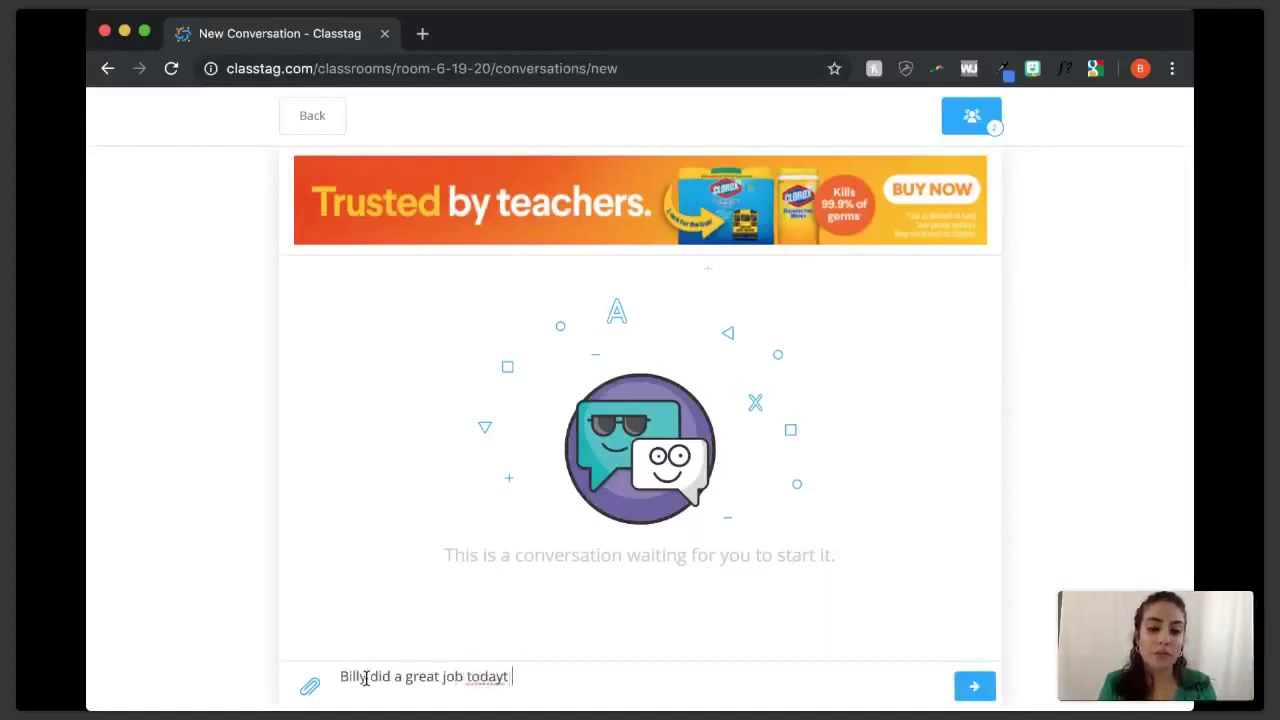
text(oday during art!)
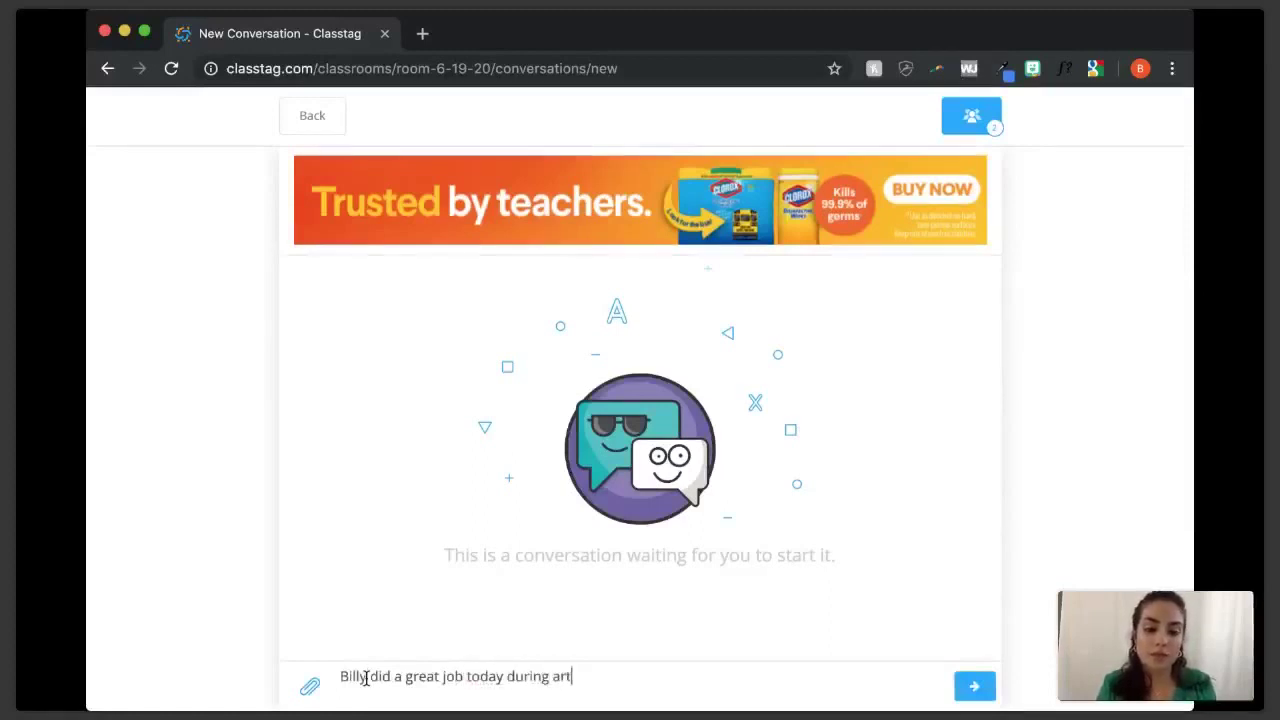
key(Return)
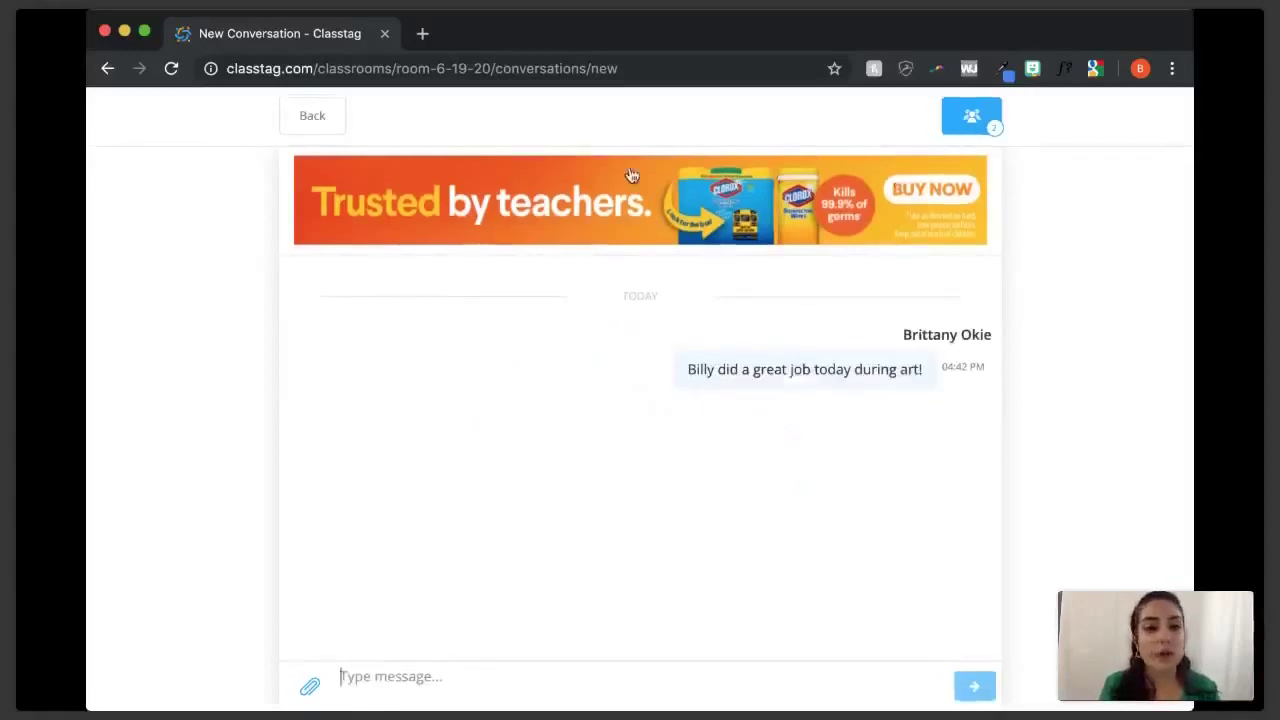
- Leave the conversation, confirm, and return to the class home page
click(313, 122)
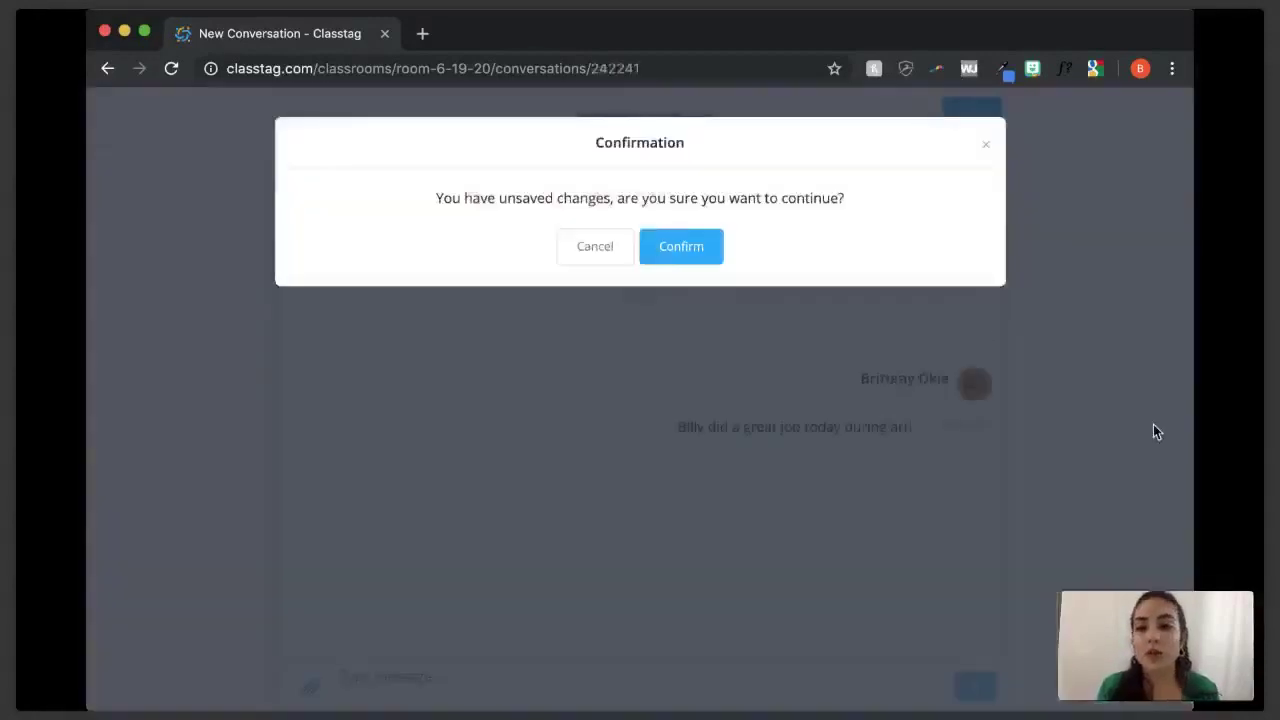
click(688, 252)
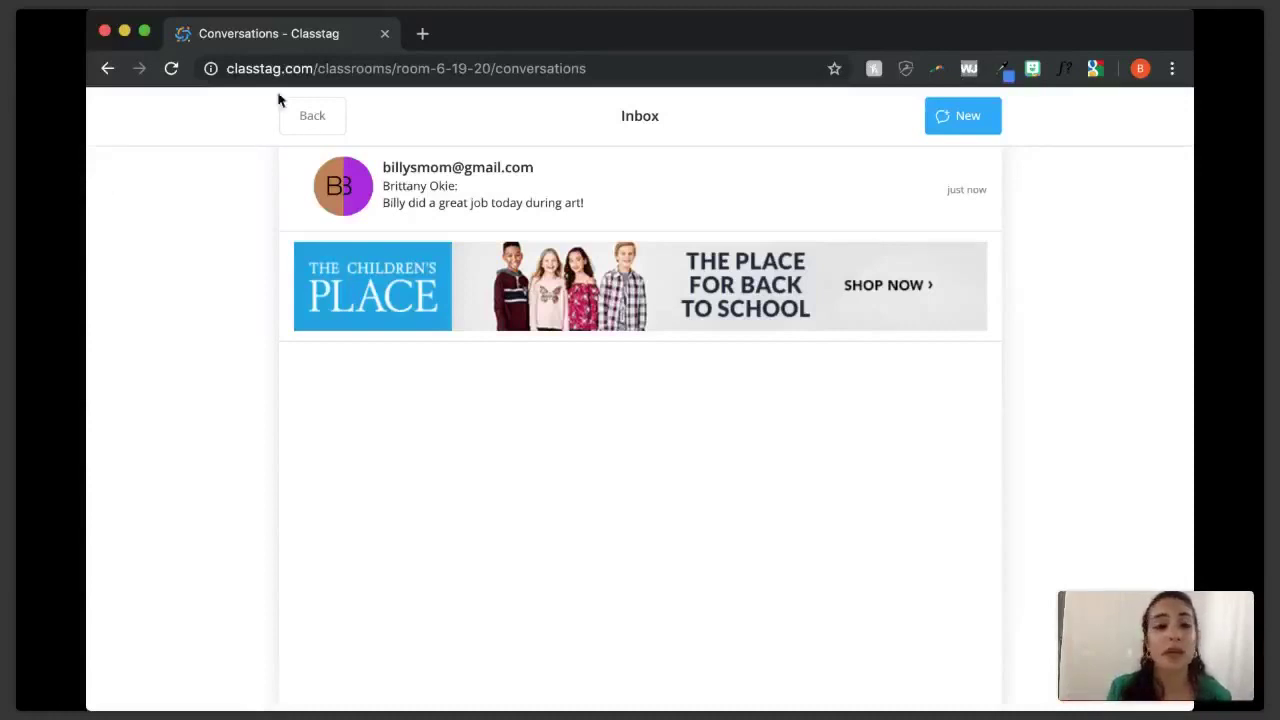
click(311, 120)
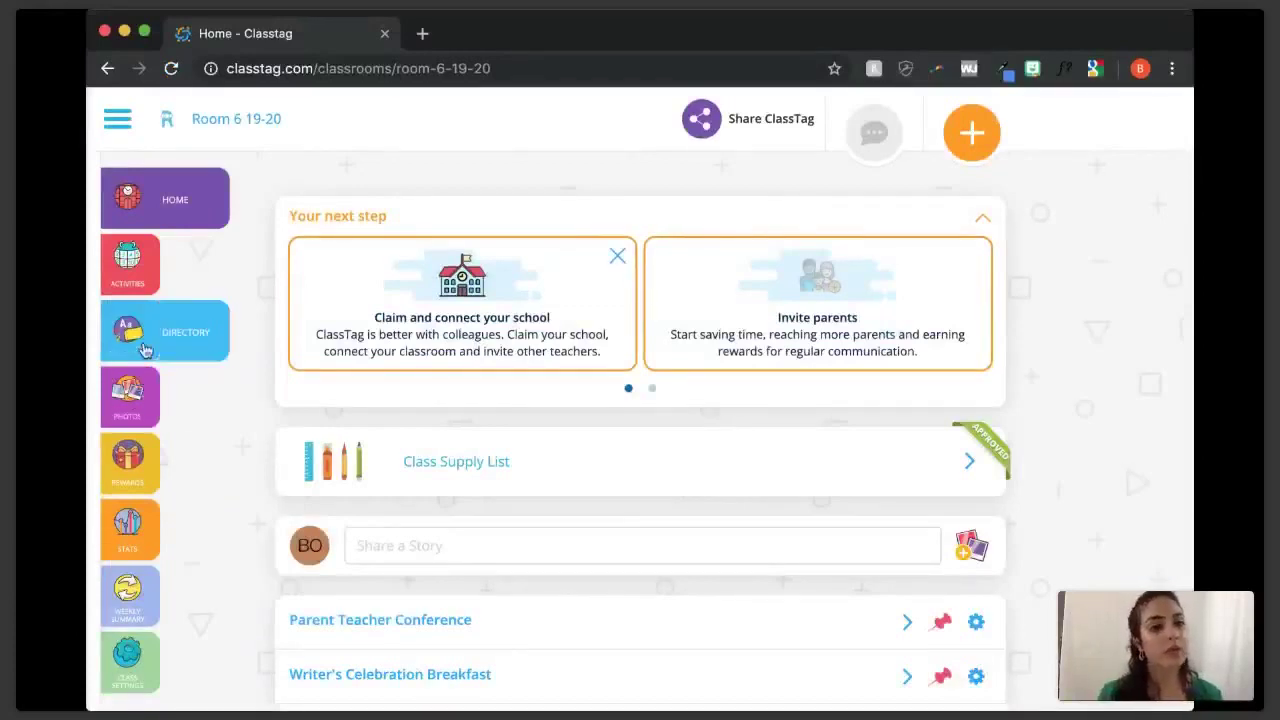
- From the Directory, select all three students and print their parent invitations
click(185, 335)
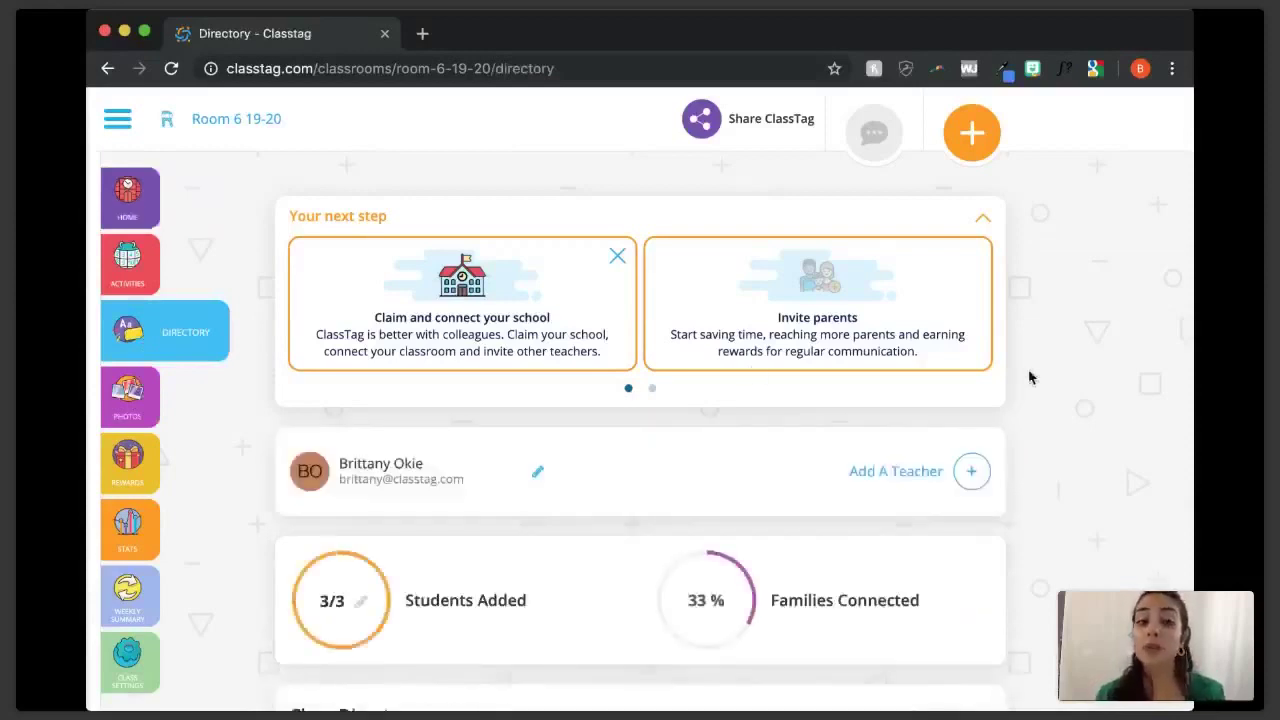
scroll(1030, 377, down, 4)
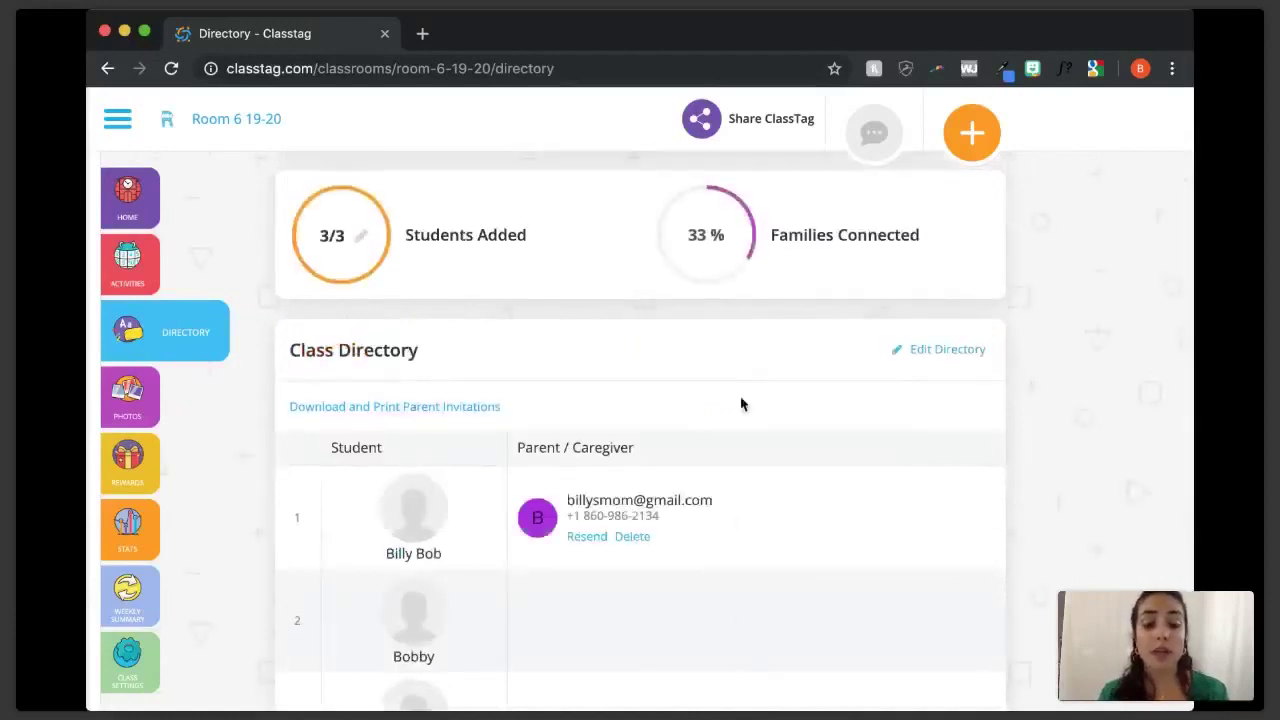
scroll(491, 350, down, 1)
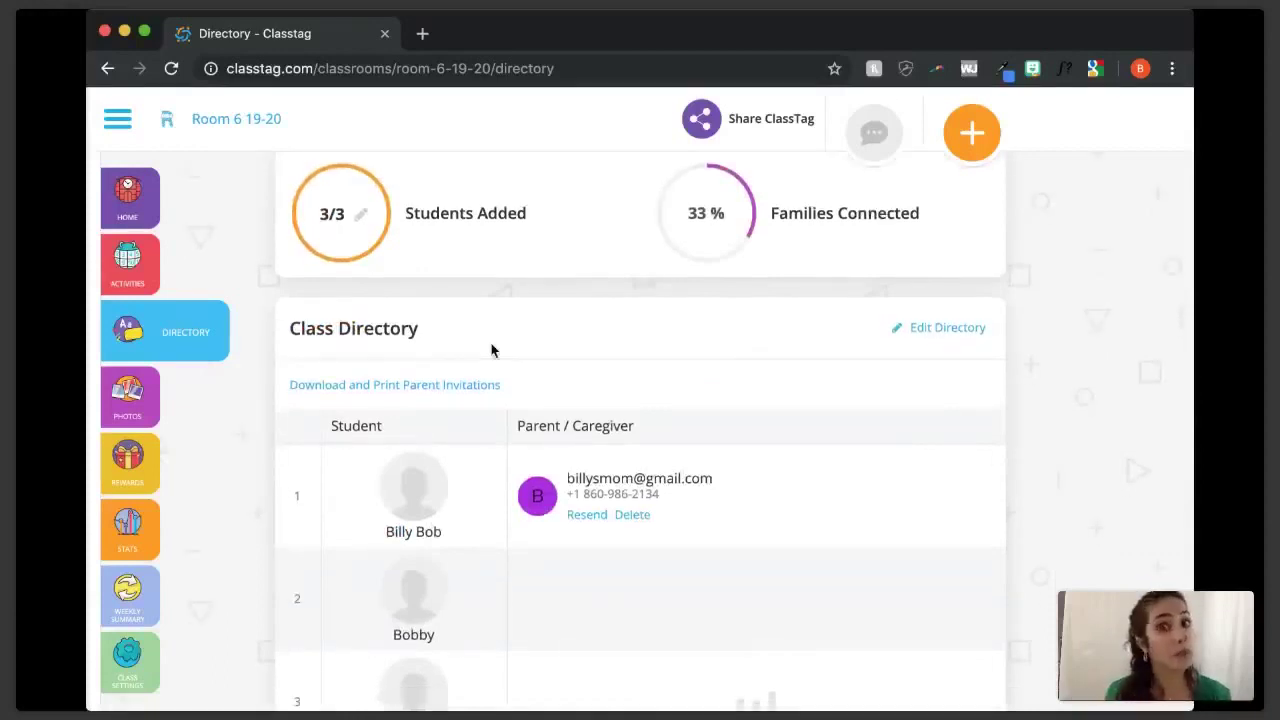
scroll(467, 318, down, 3)
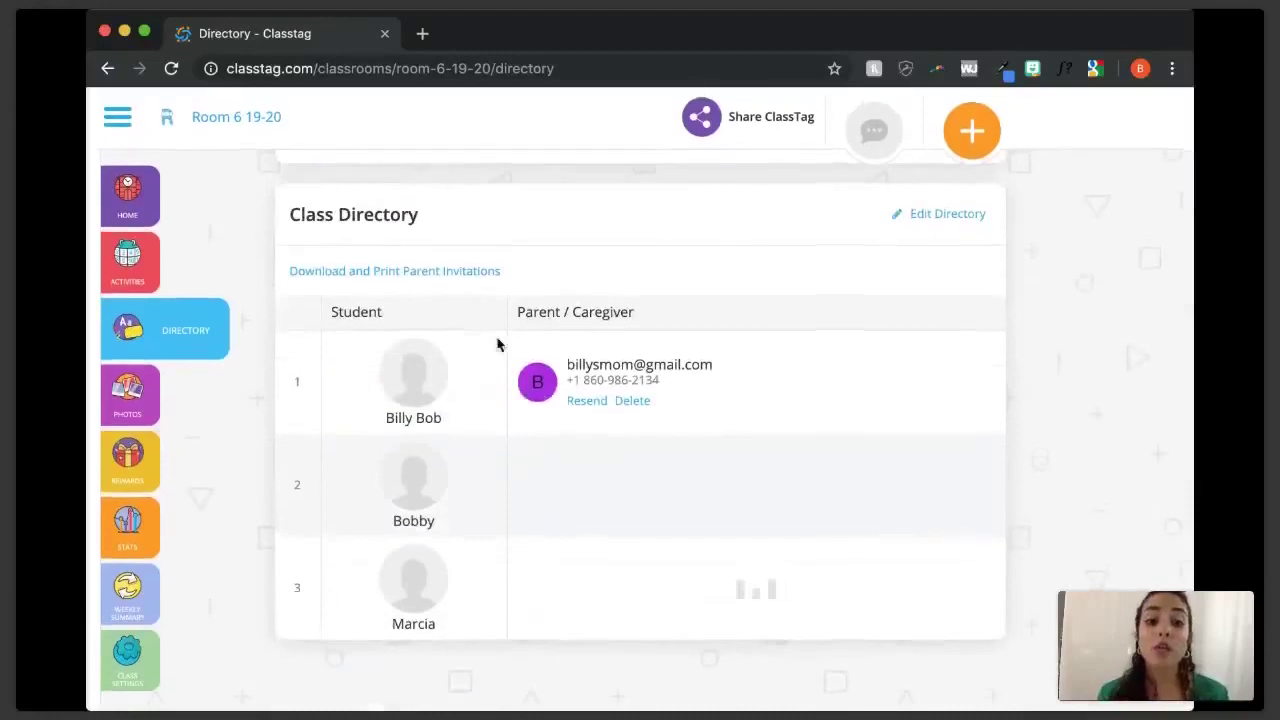
click(451, 273)
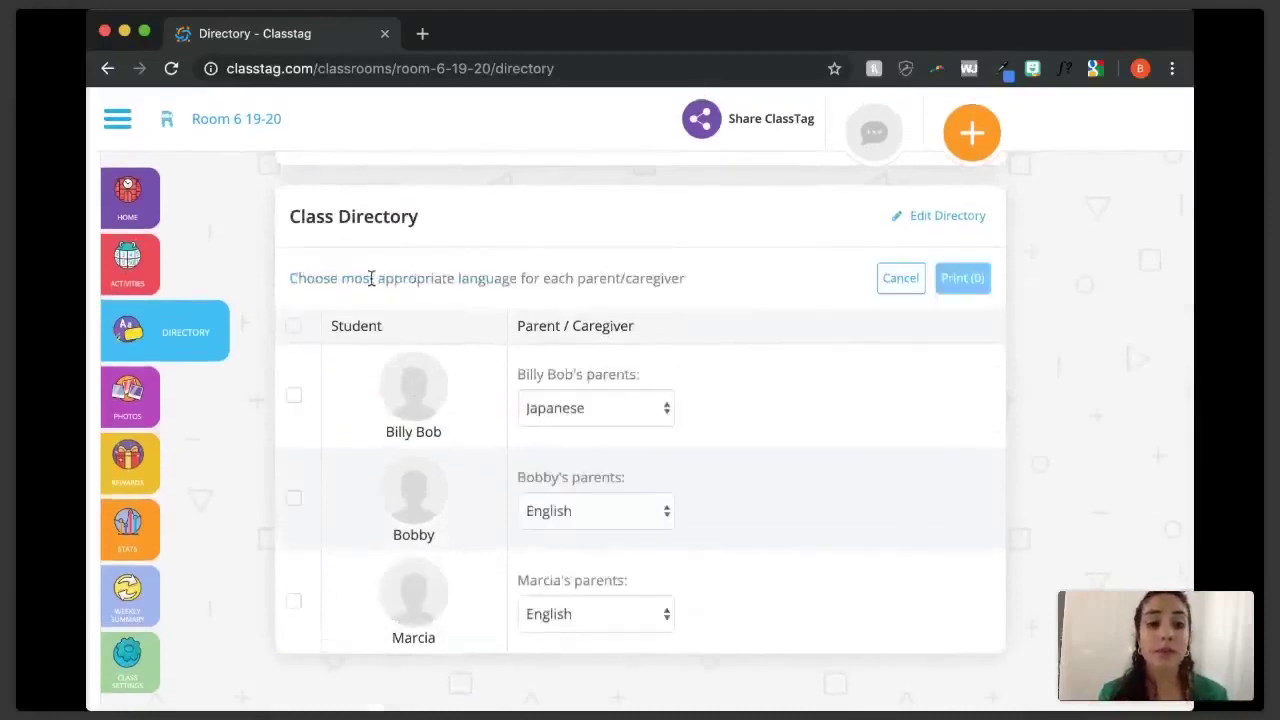
click(293, 395)
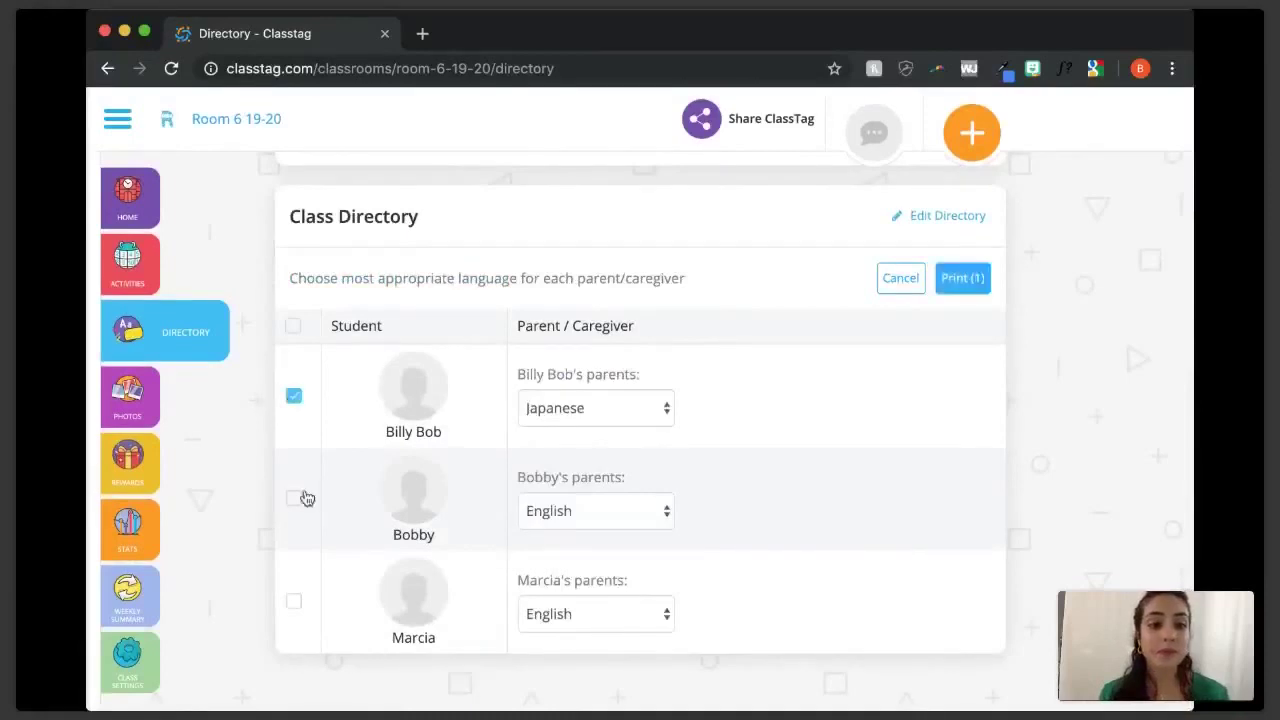
click(294, 498)
click(293, 601)
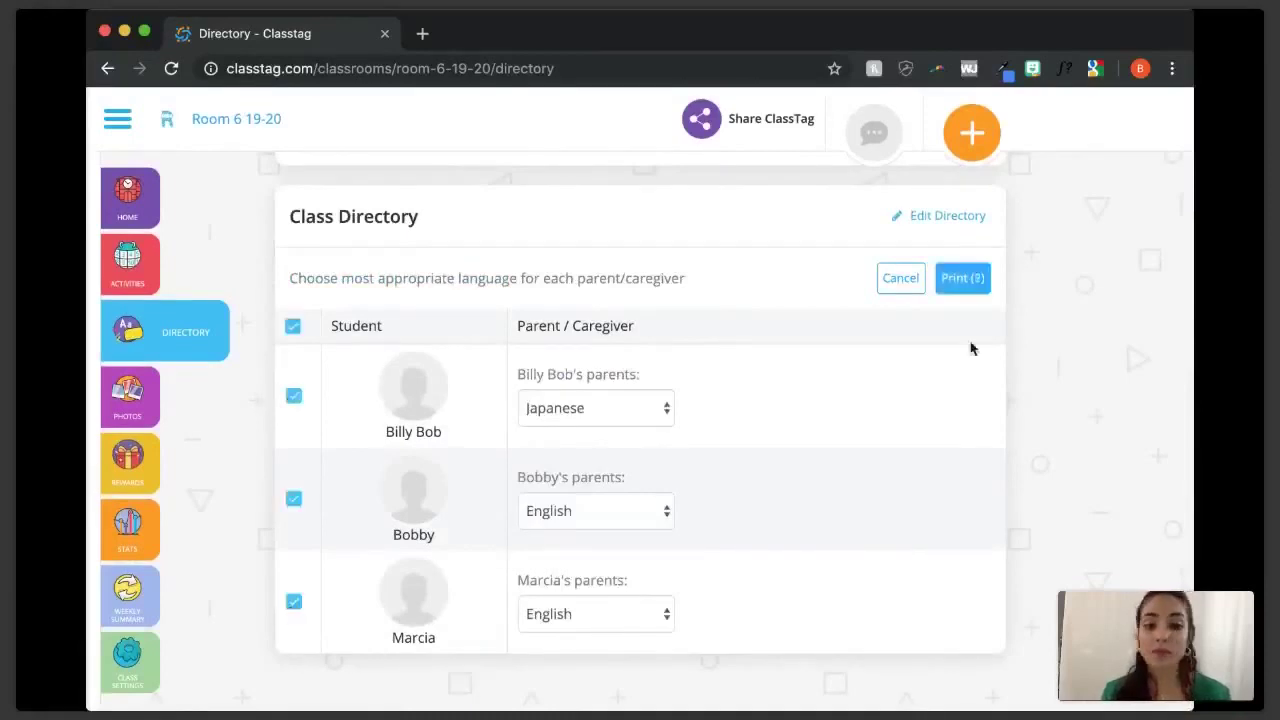
click(963, 279)
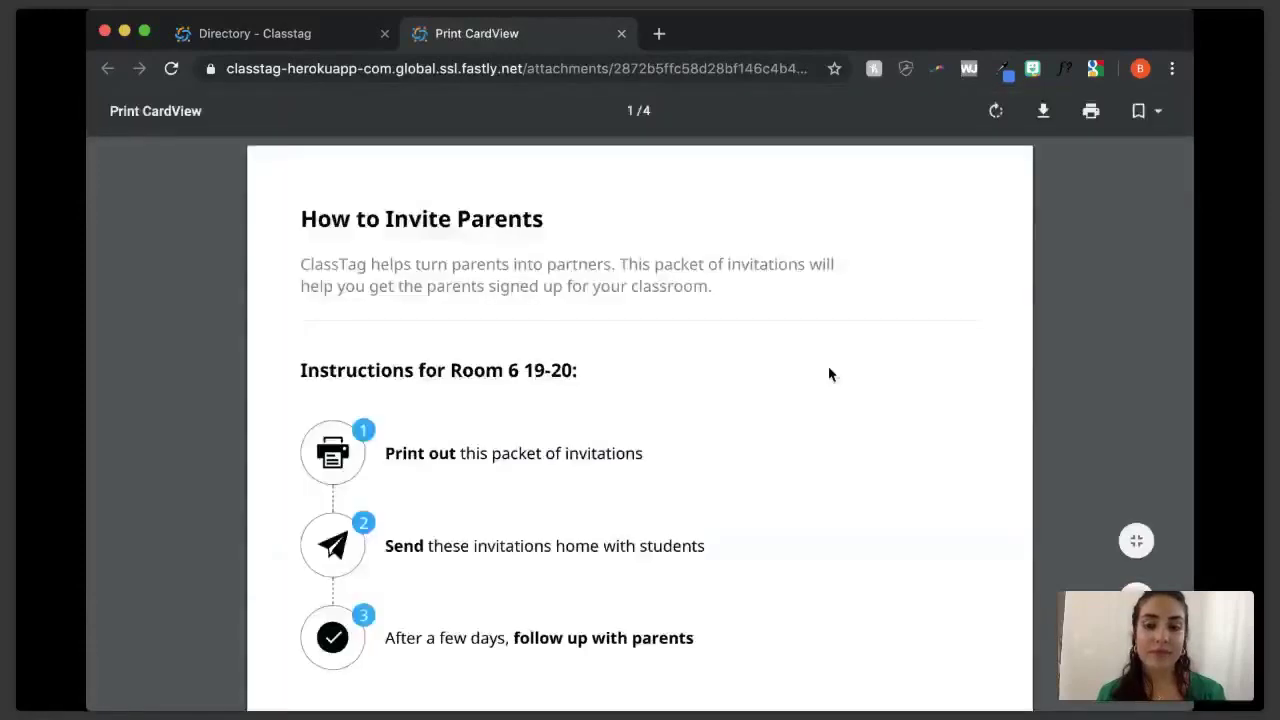
scroll(828, 374, down, 5)
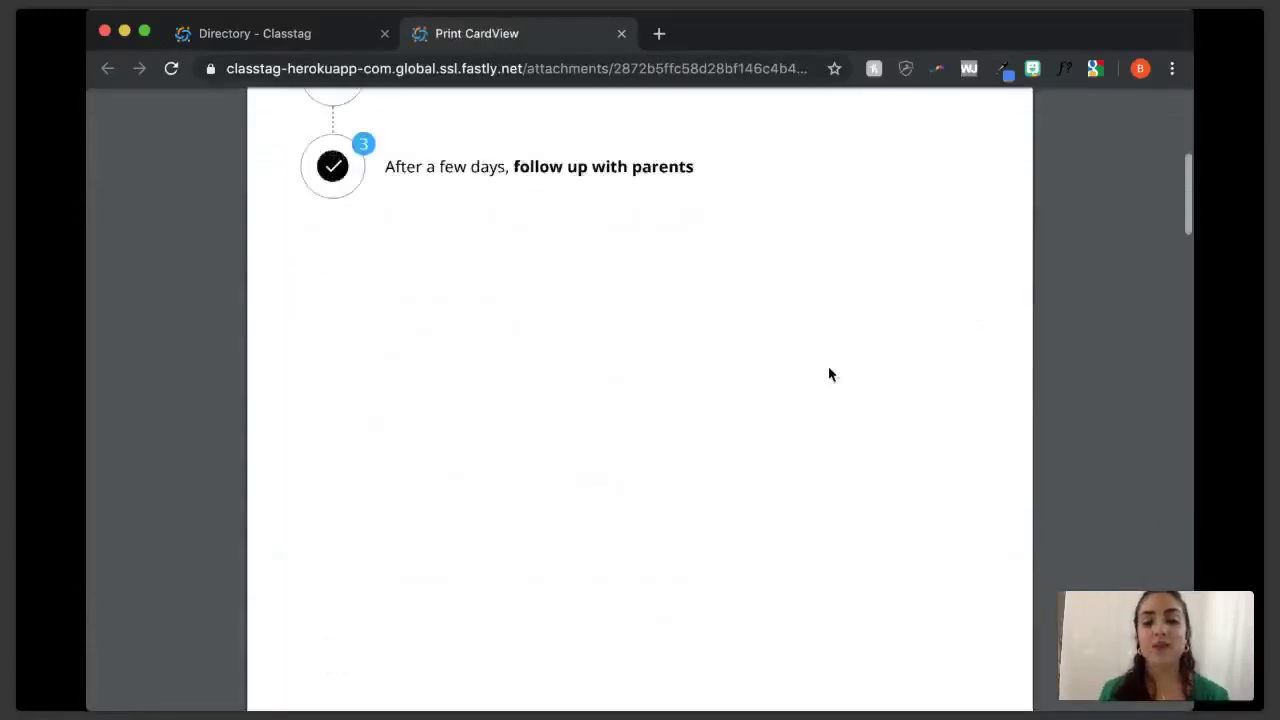
scroll(828, 374, down, 5)
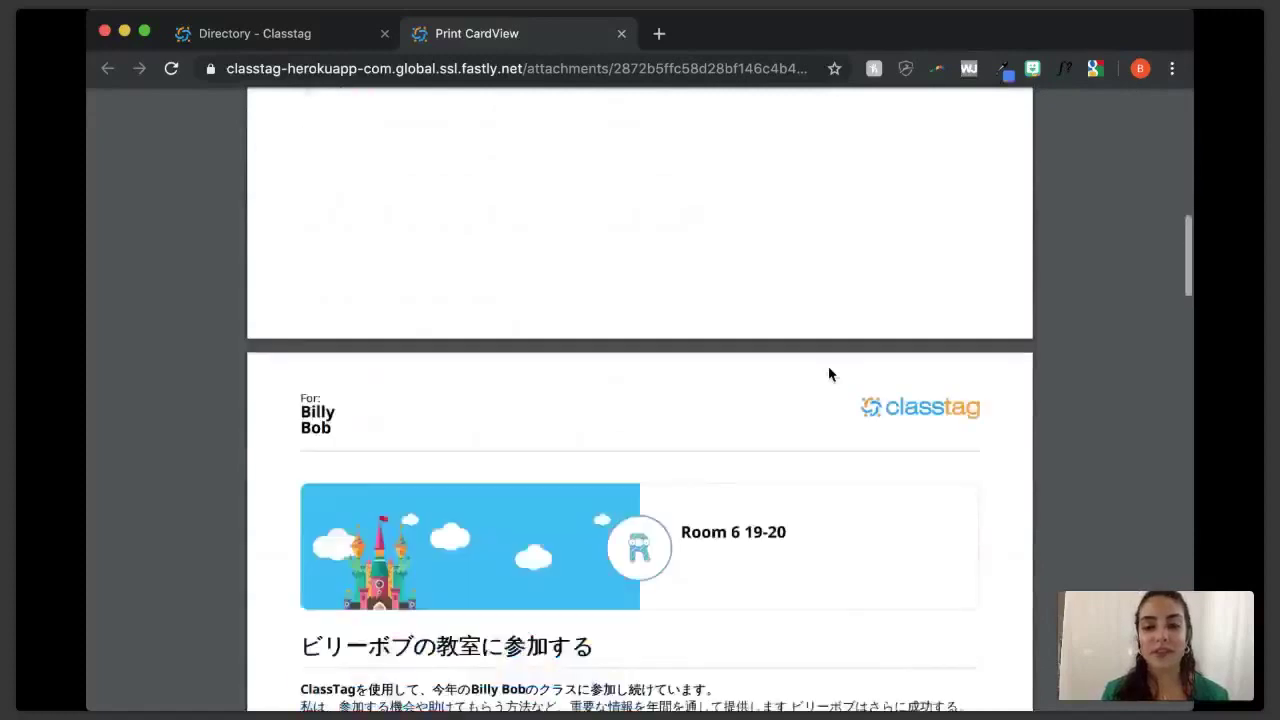
scroll(828, 374, down, 4)
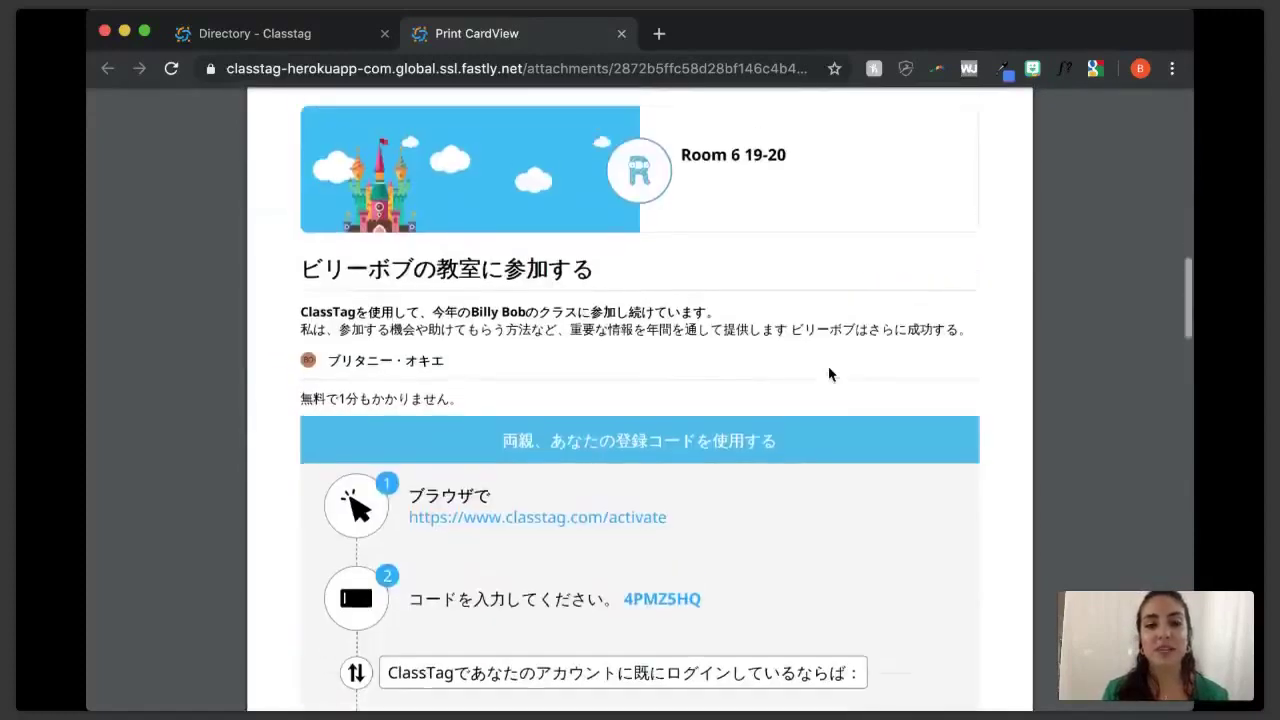
scroll(828, 374, up, 1)
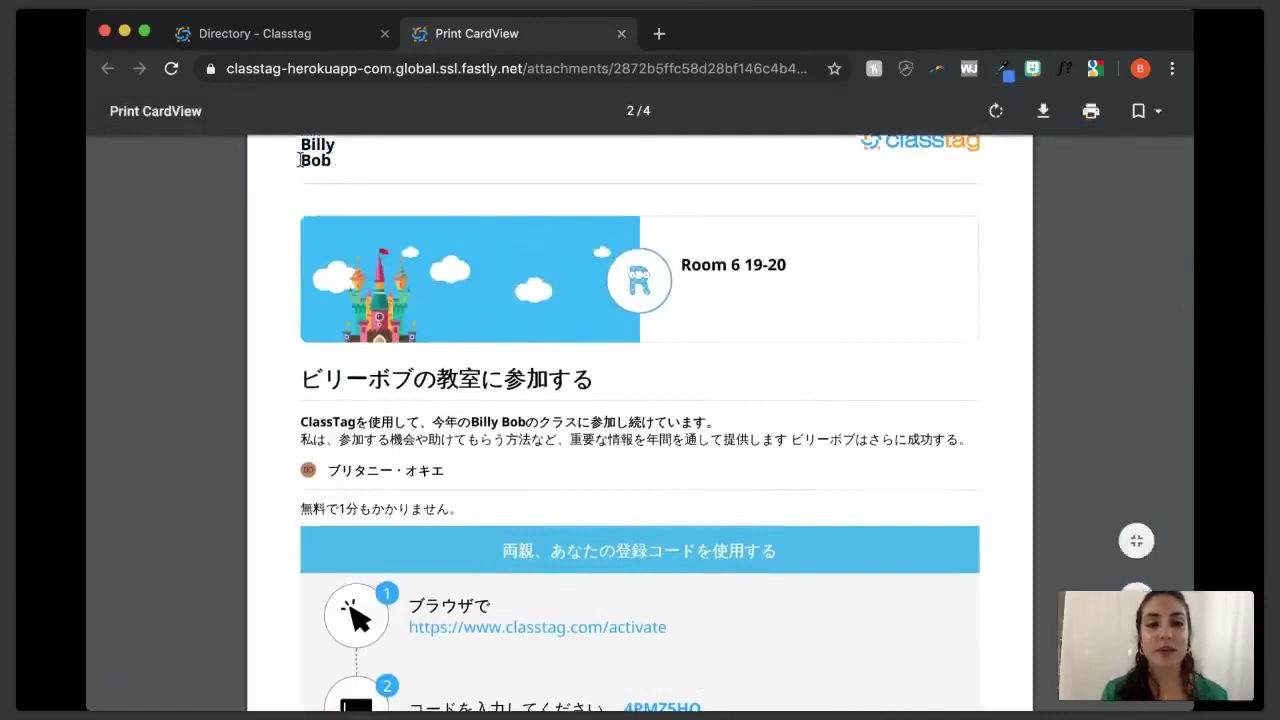
scroll(807, 348, down, 6)
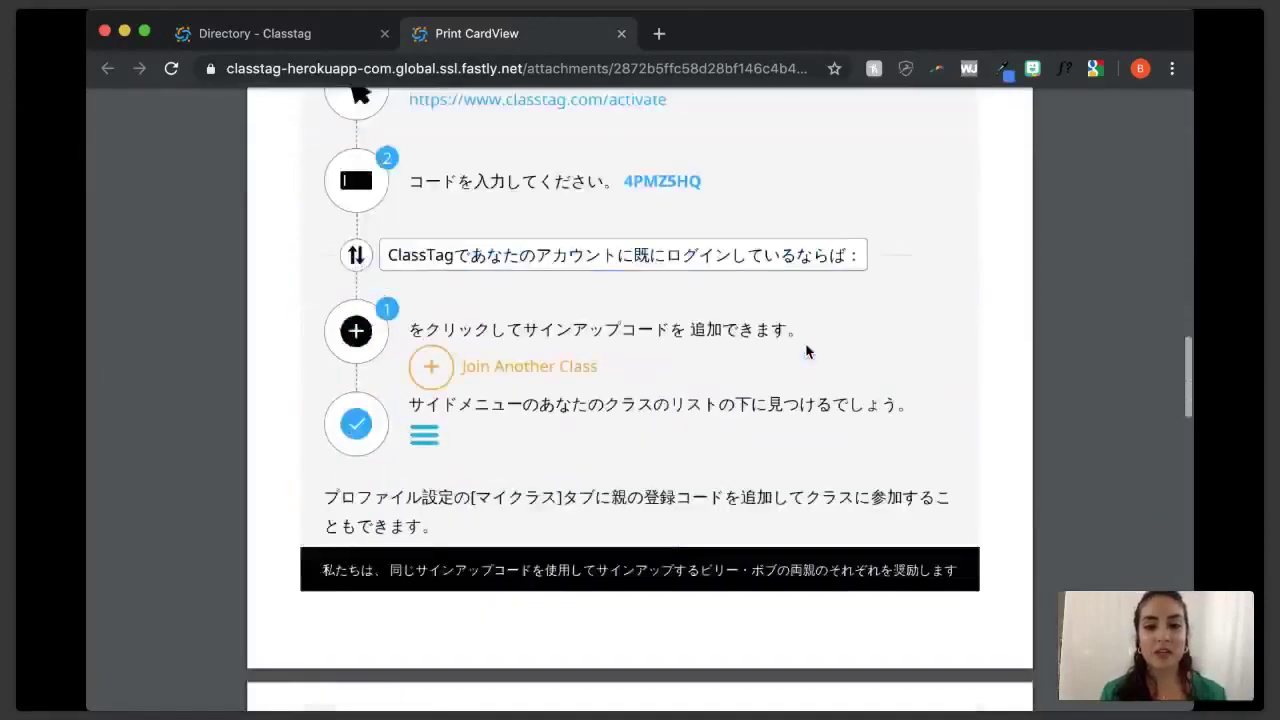
scroll(807, 350, down, 5)
scroll(807, 350, down, 10)
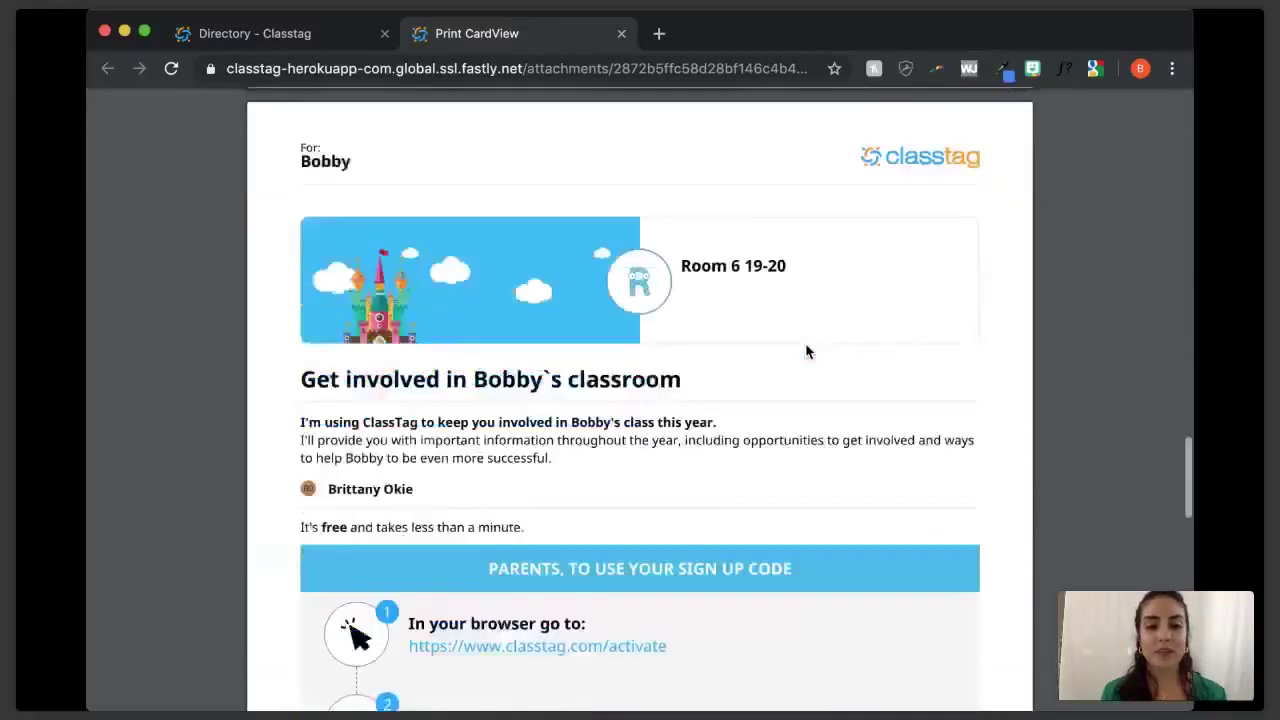
scroll(807, 351, down, 5)
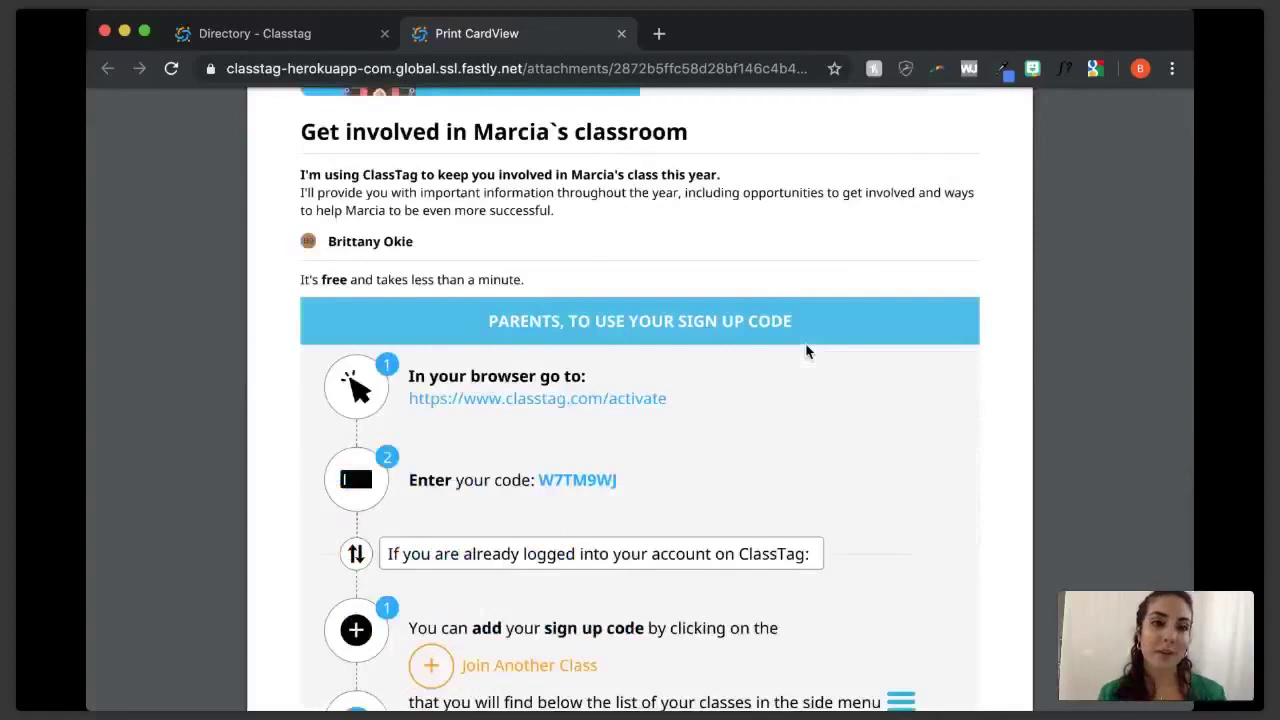
key(ctrl+shift+Tab)
- Cancel invitation printing mode and open the class Activities list
click(900, 277)
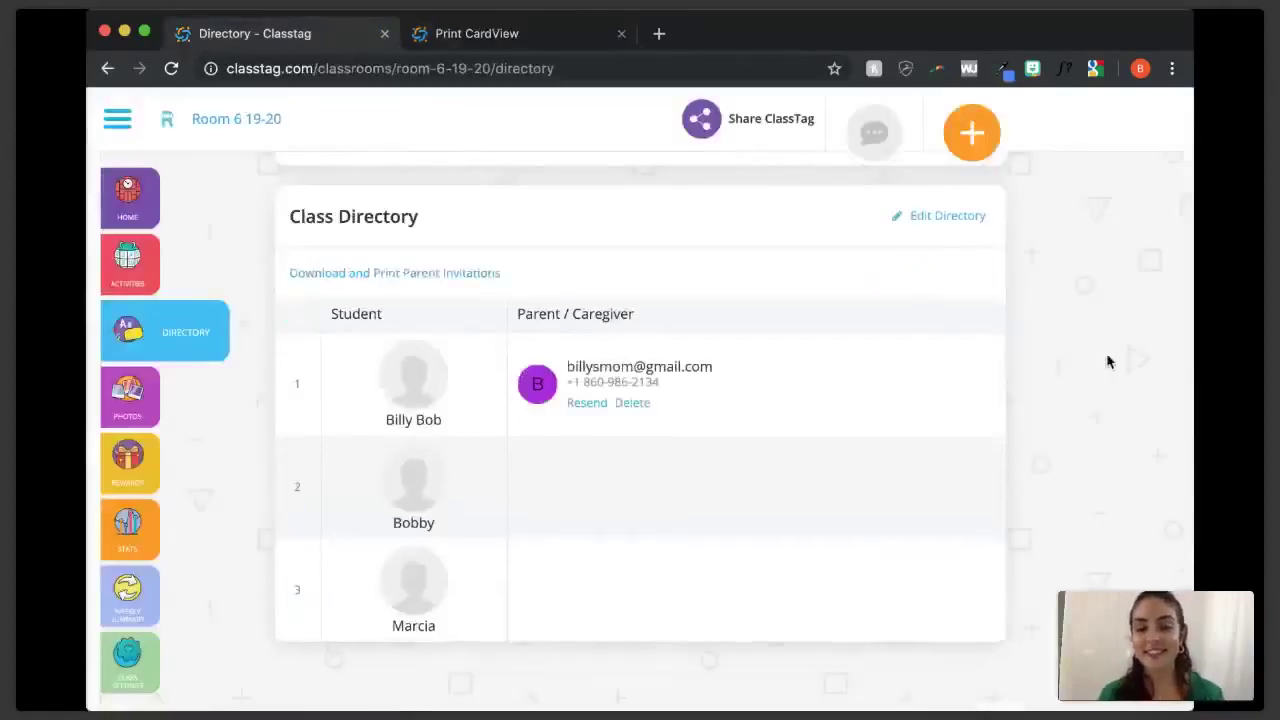
scroll(1108, 361, up, 2)
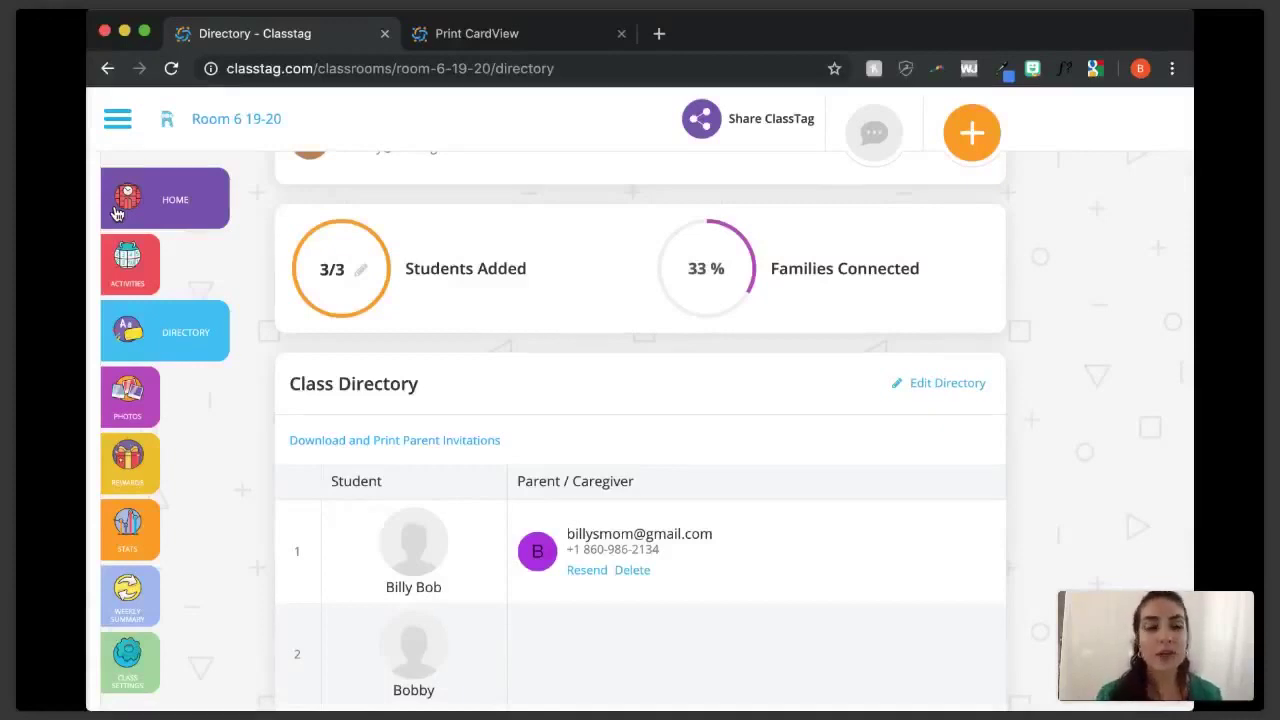
click(127, 262)
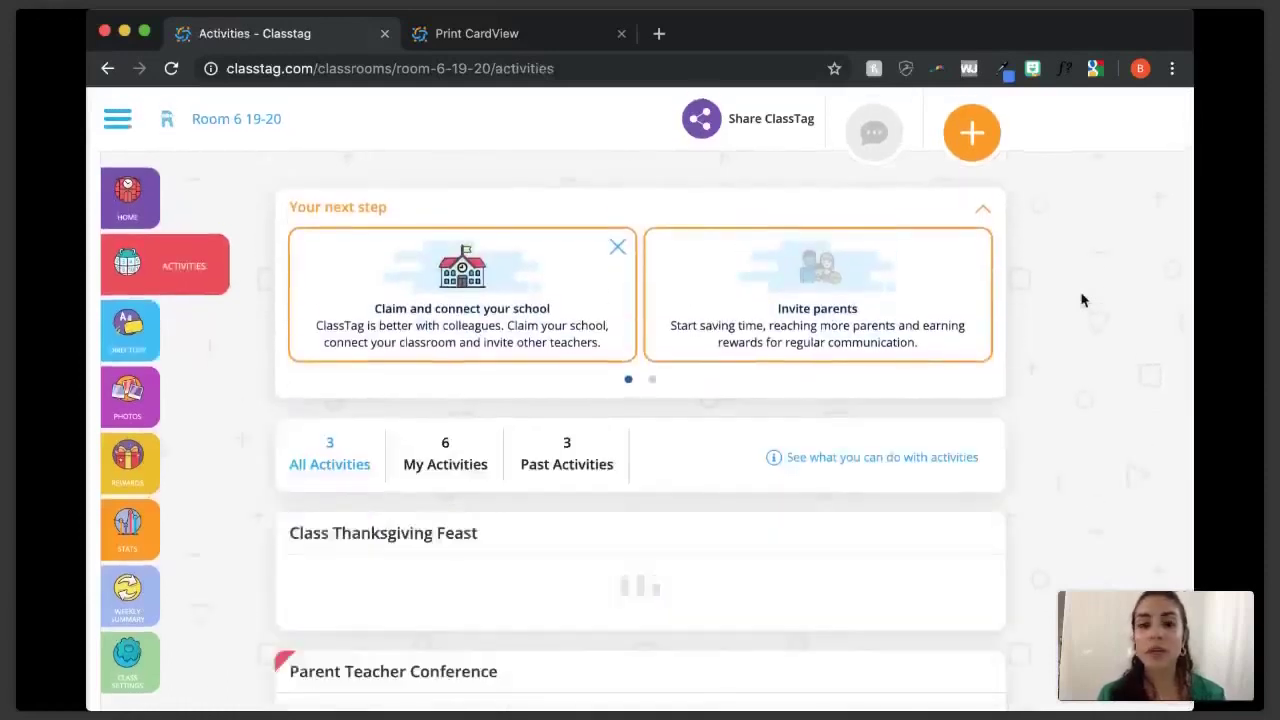
scroll(1081, 300, down, 5)
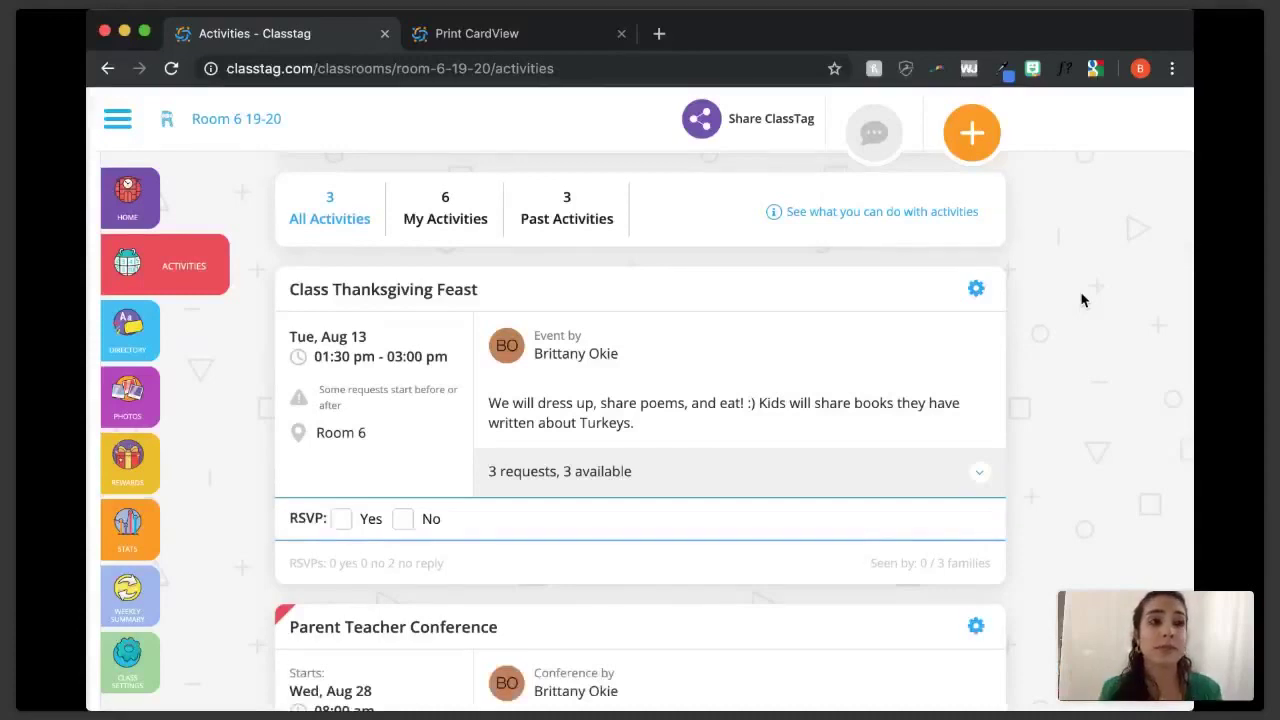
- Check the Class Thanksgiving Feast event's options, then return to the class home page
scroll(914, 341, down, 1)
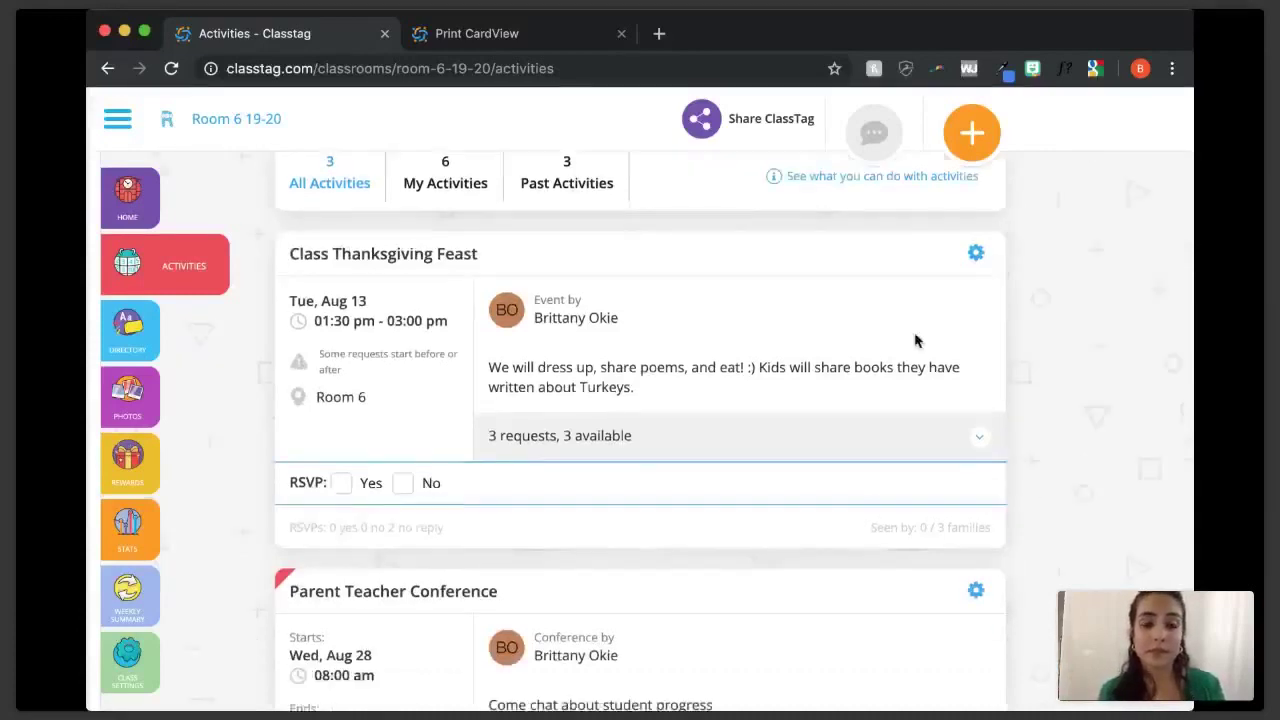
scroll(979, 234, down, 1)
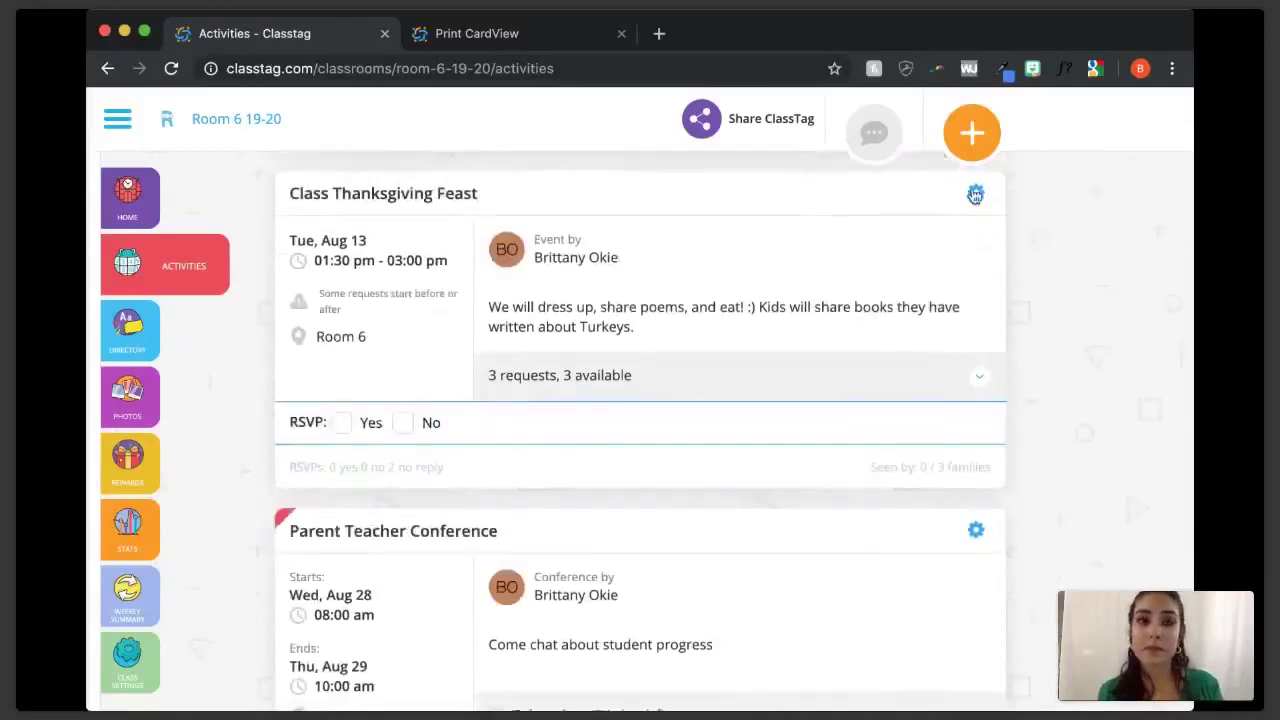
click(978, 195)
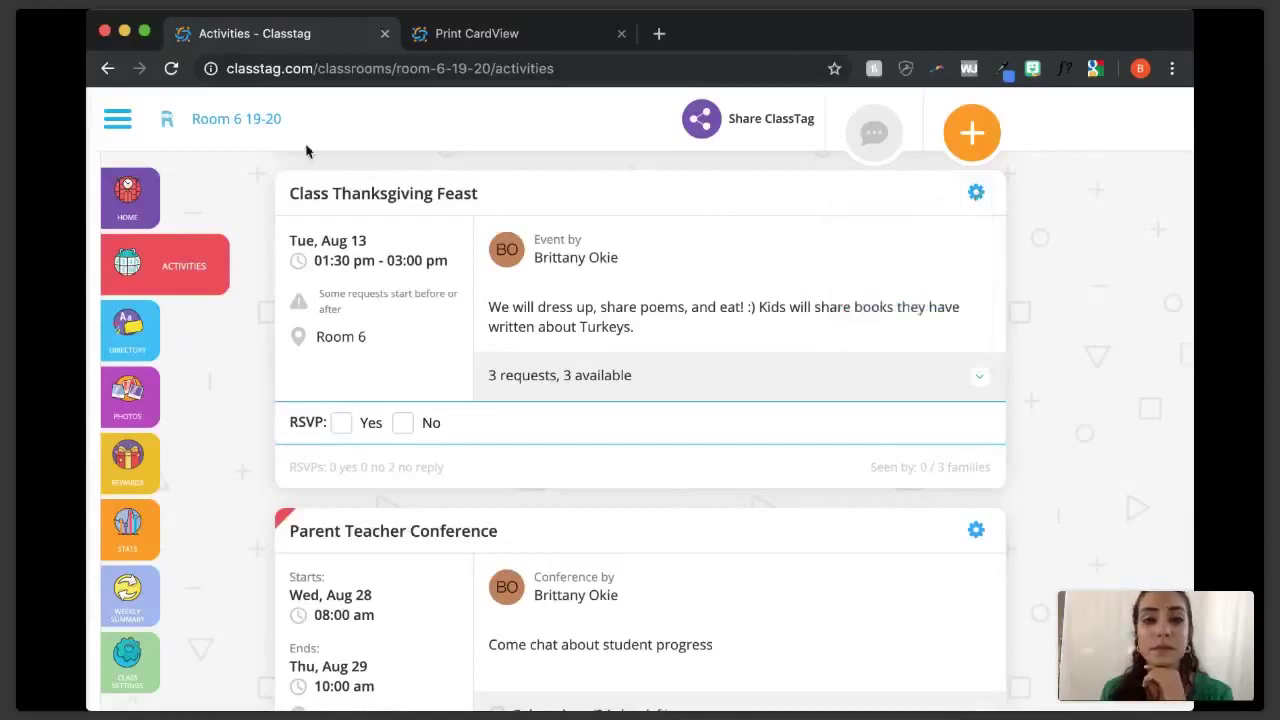
click(128, 196)
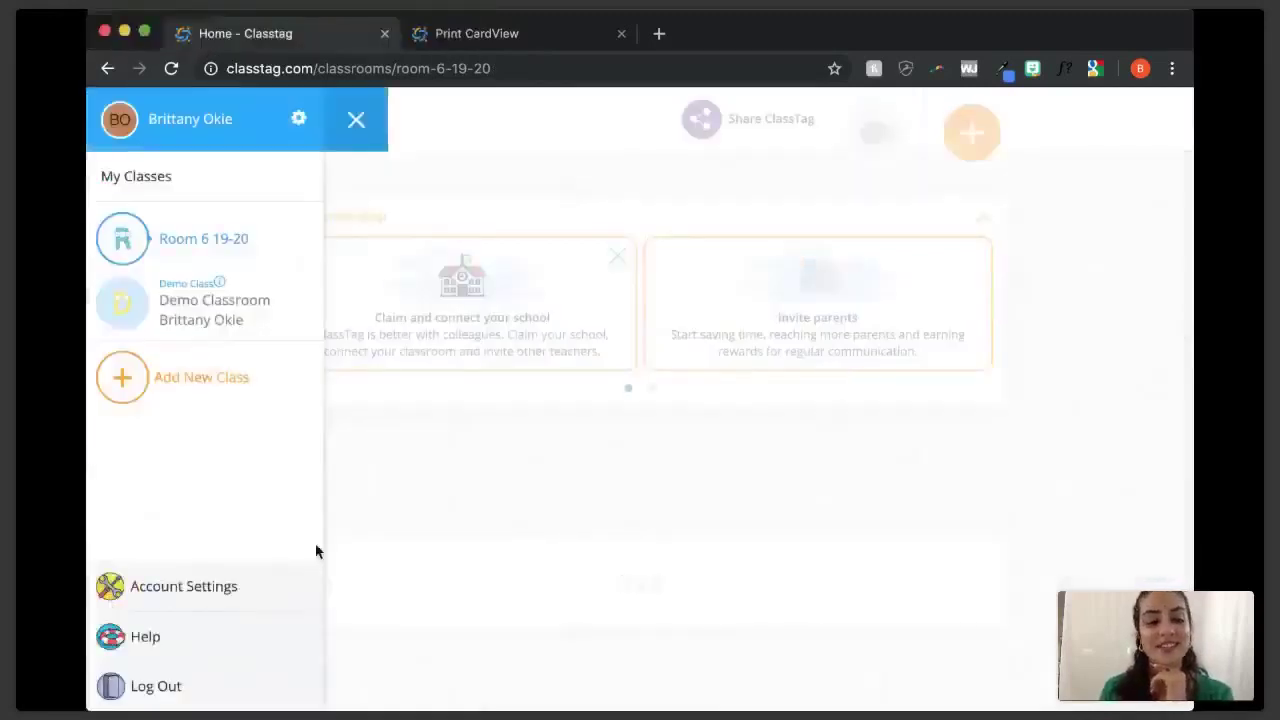
- Look over Account Settings, then reopen Room 6 19-20 from the My Classes drawer
click(186, 587)
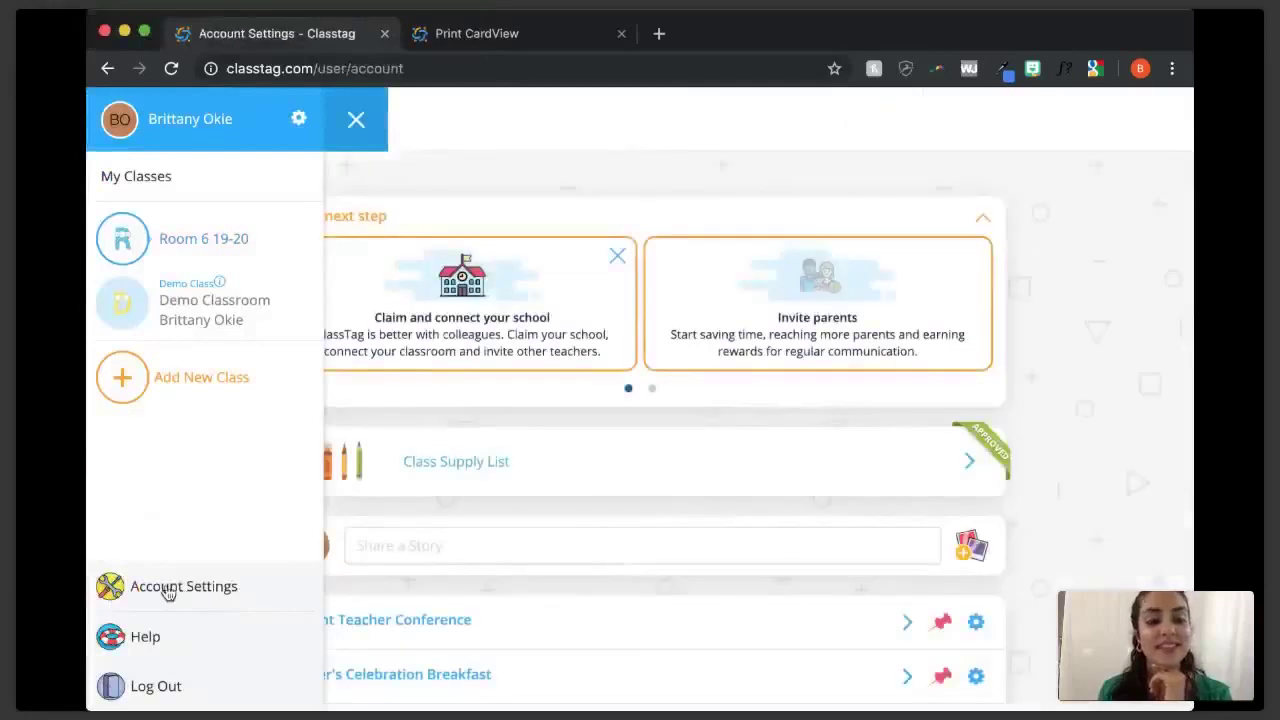
scroll(1063, 365, down, 5)
scroll(1063, 368, up, 5)
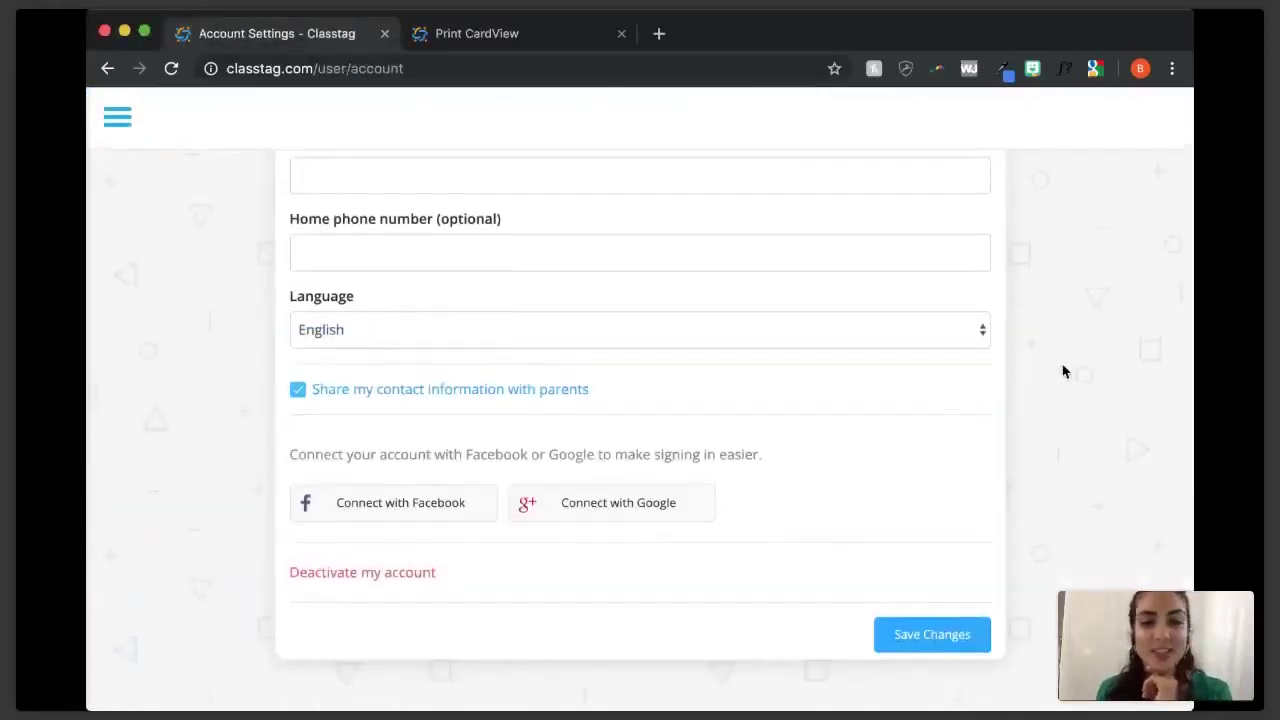
click(114, 125)
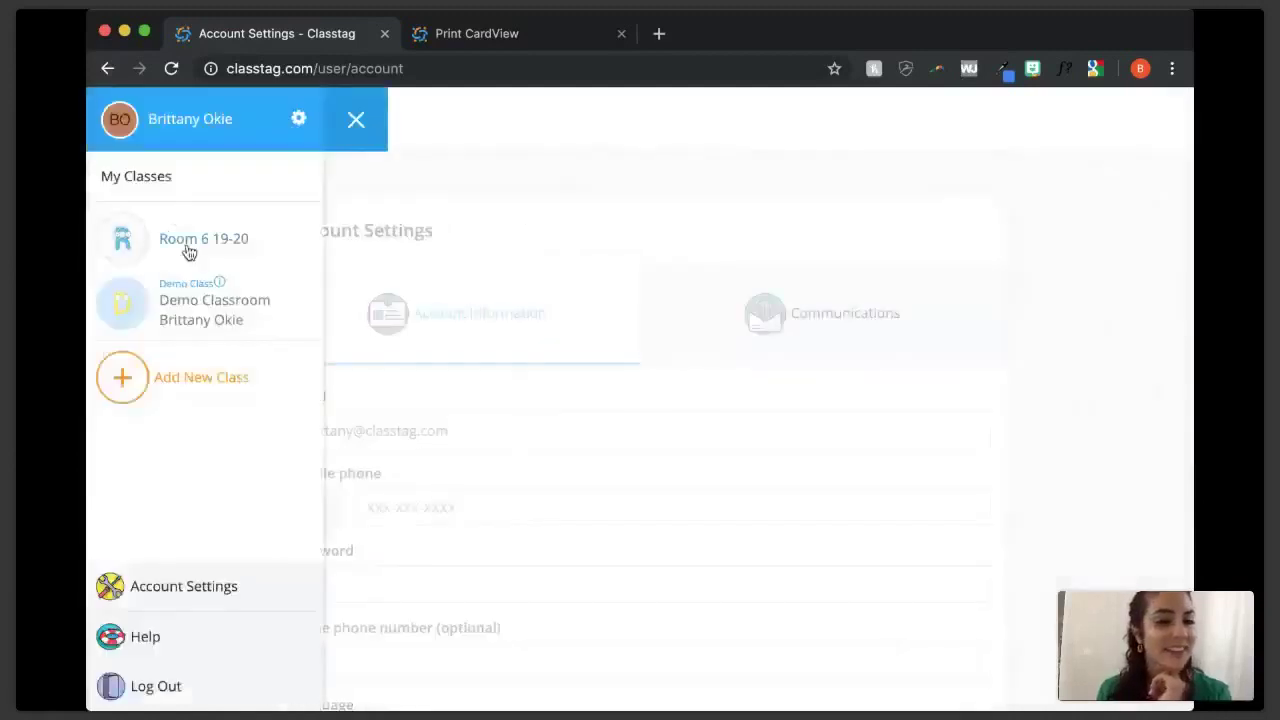
click(188, 251)
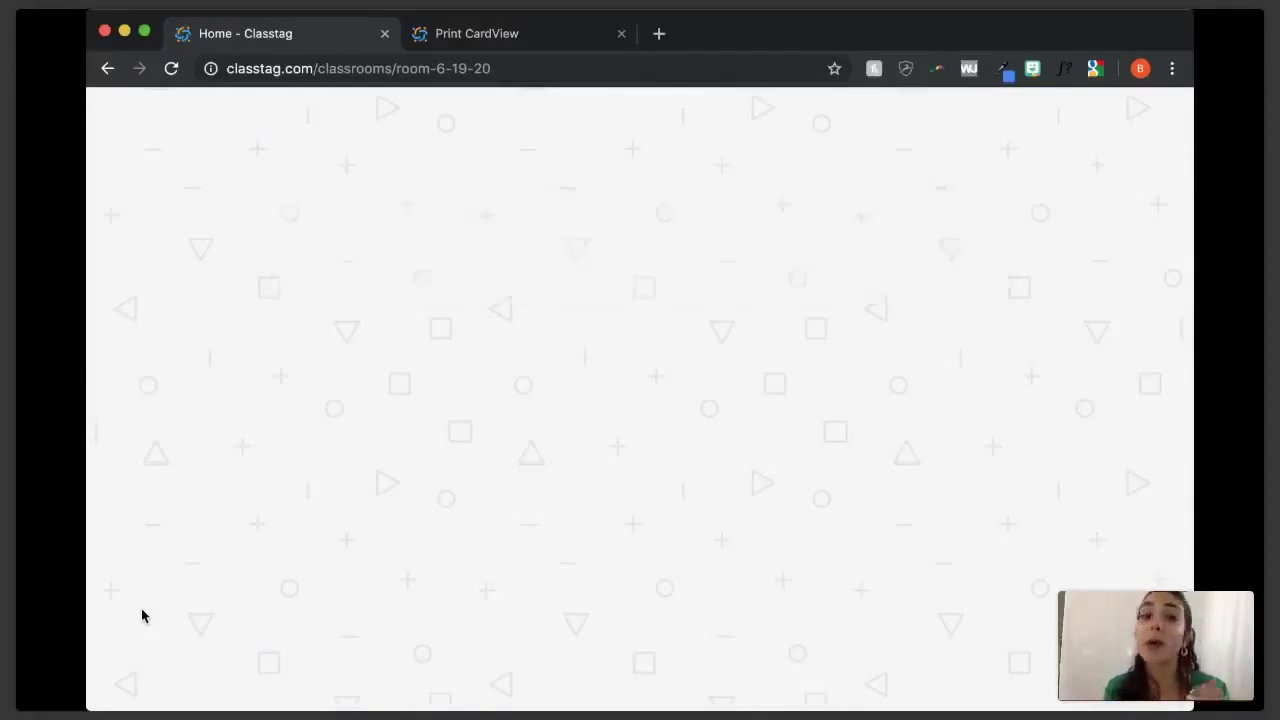
scroll(180, 600, down, 2)
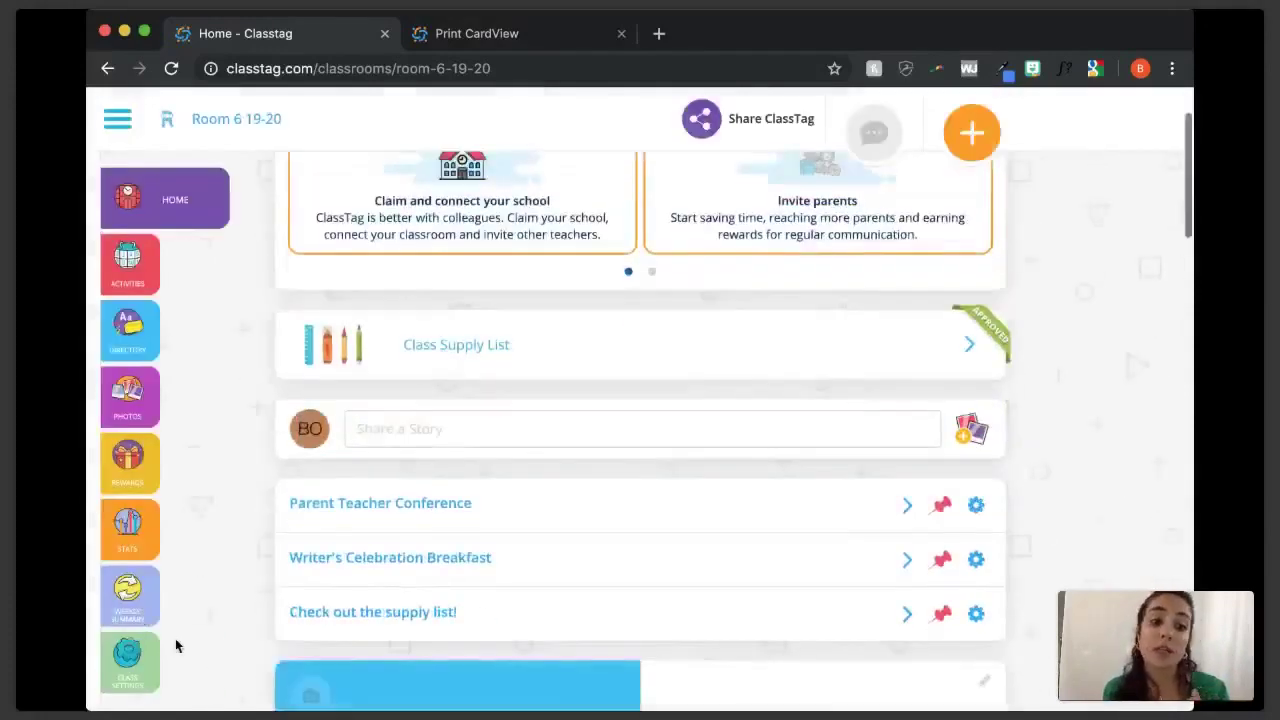
click(175, 660)
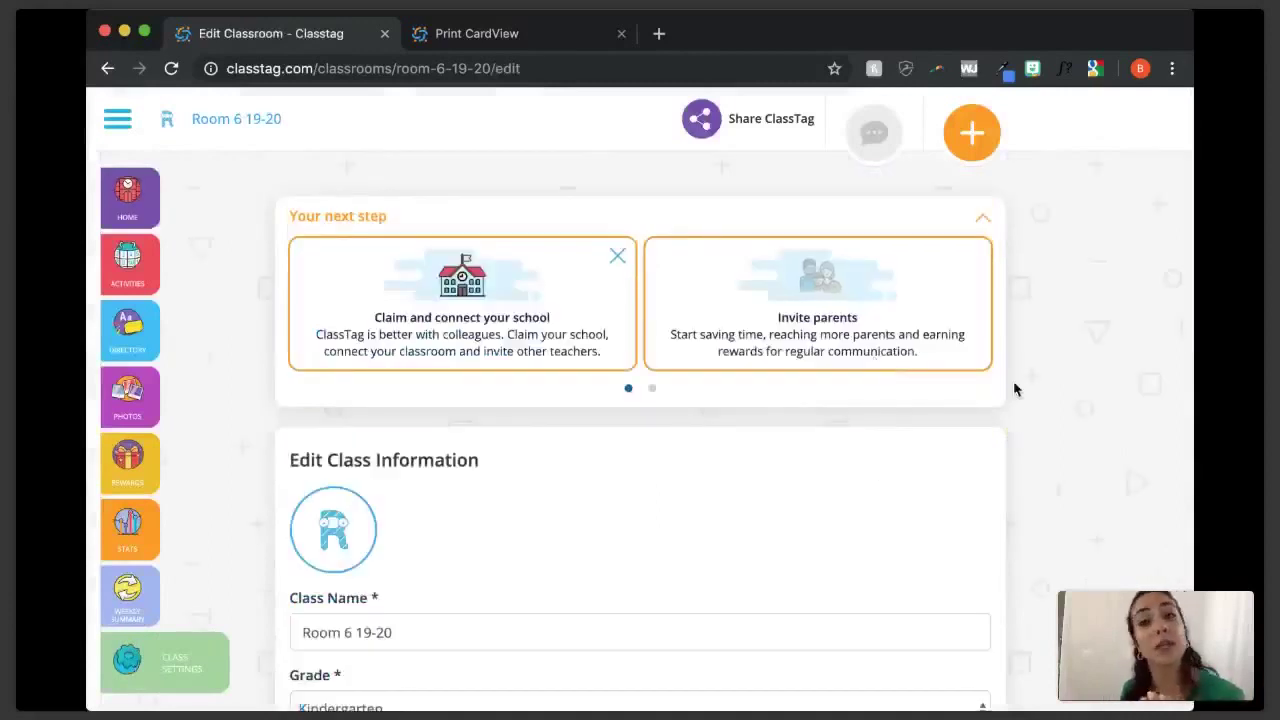
scroll(1033, 466, down, 6)
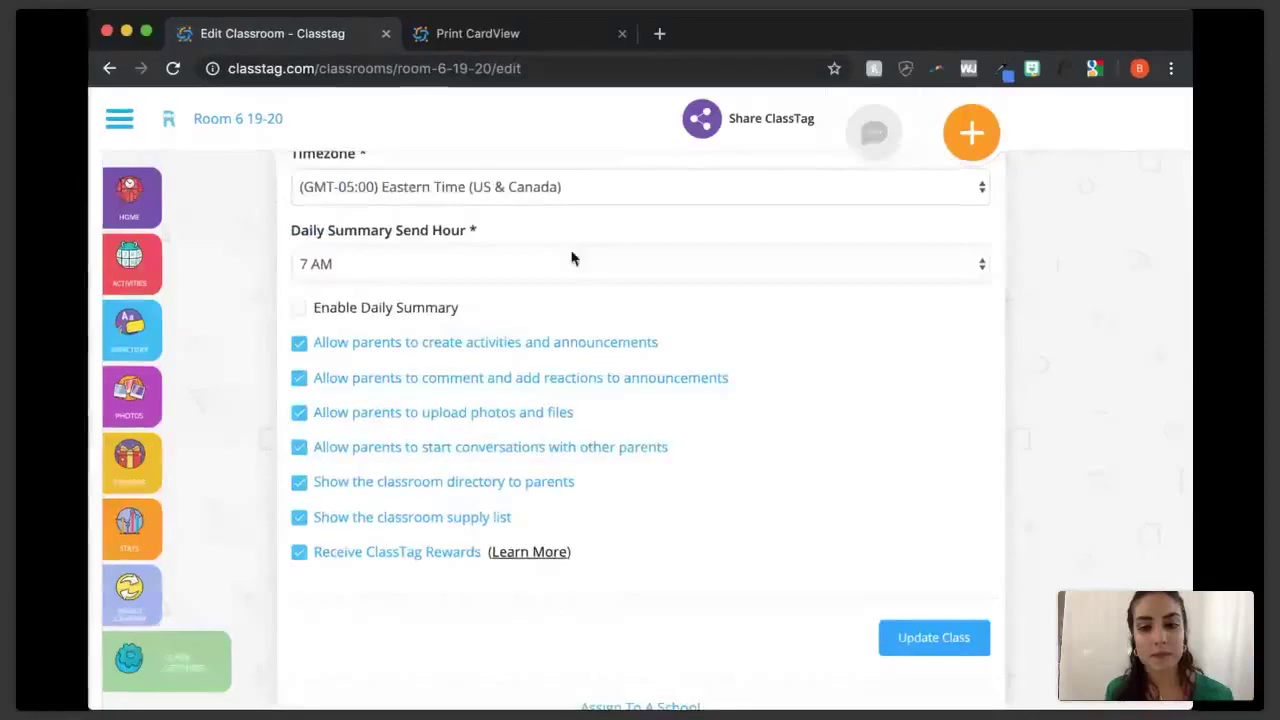
scroll(1018, 475, down, 3)
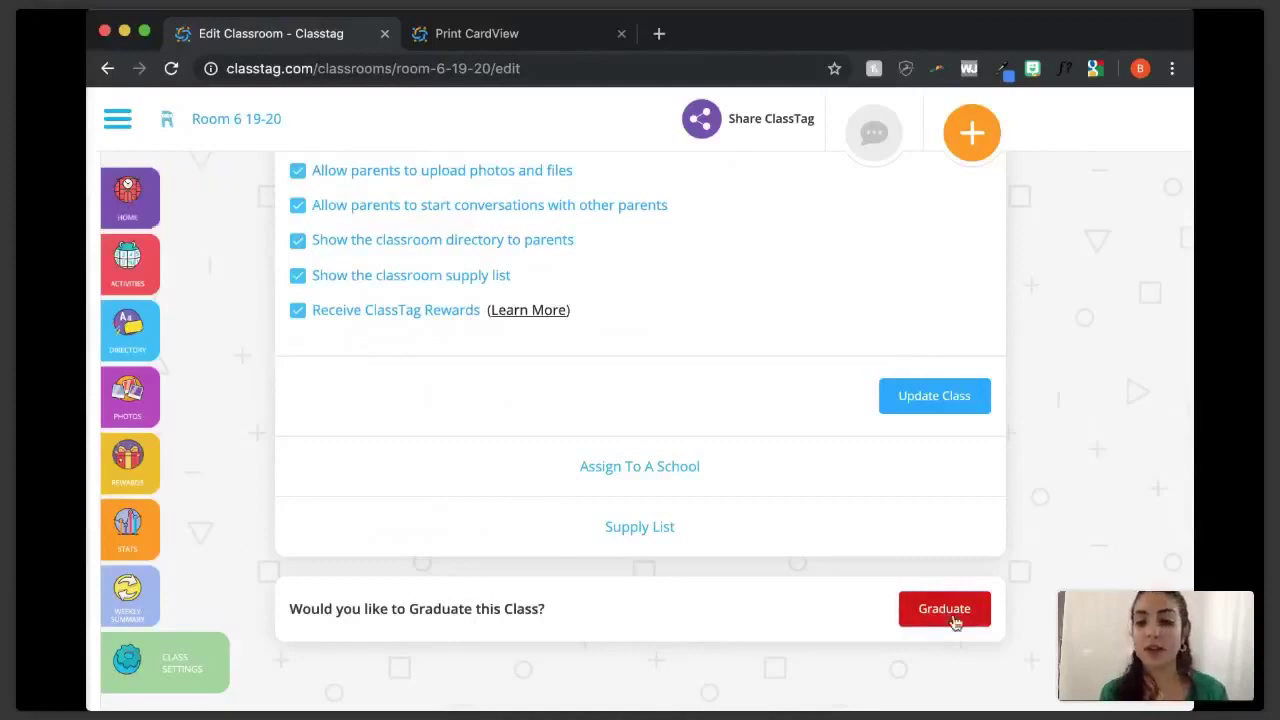
click(153, 209)
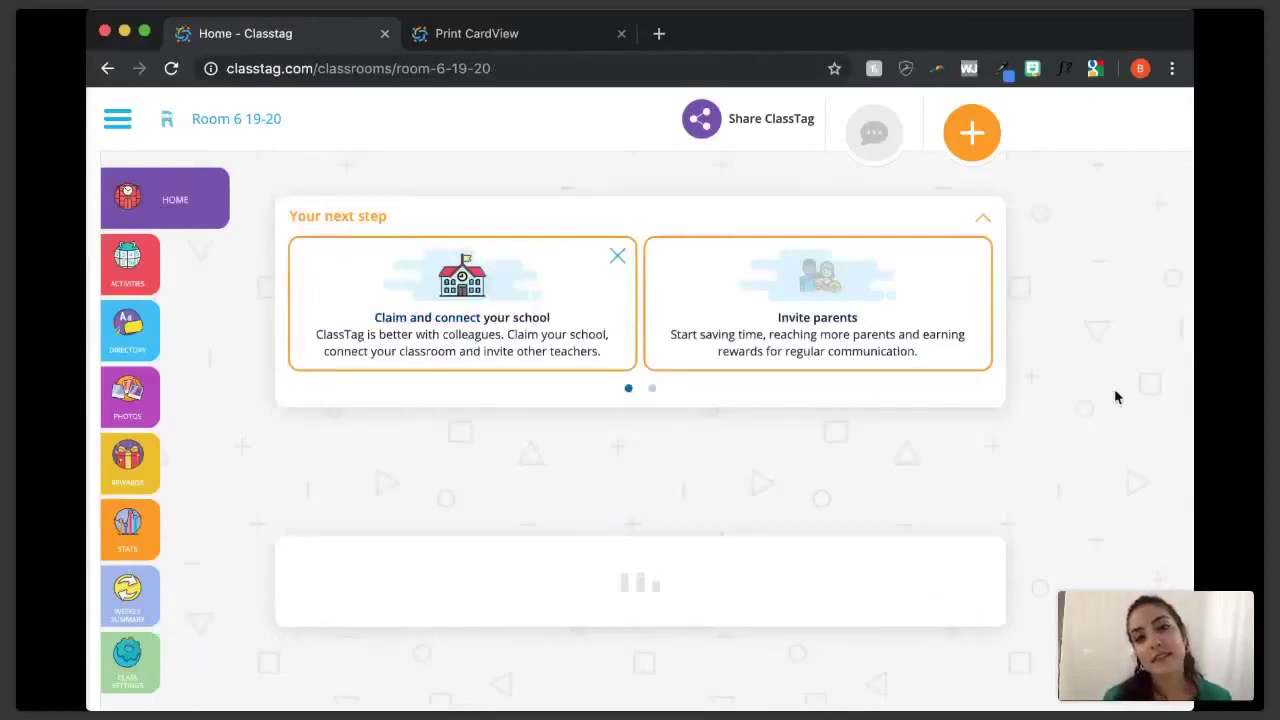
- Collapse the Your next step panel, look over the classes drawer, and go to Rewards
click(981, 220)
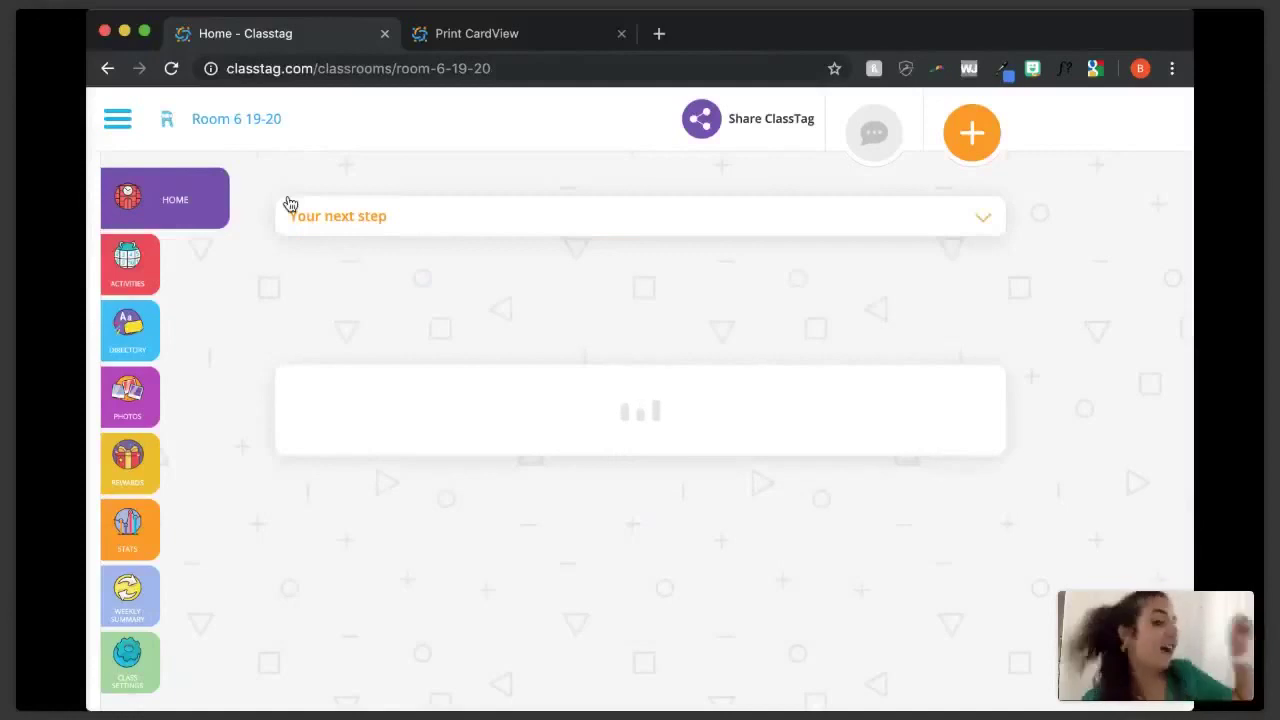
click(137, 131)
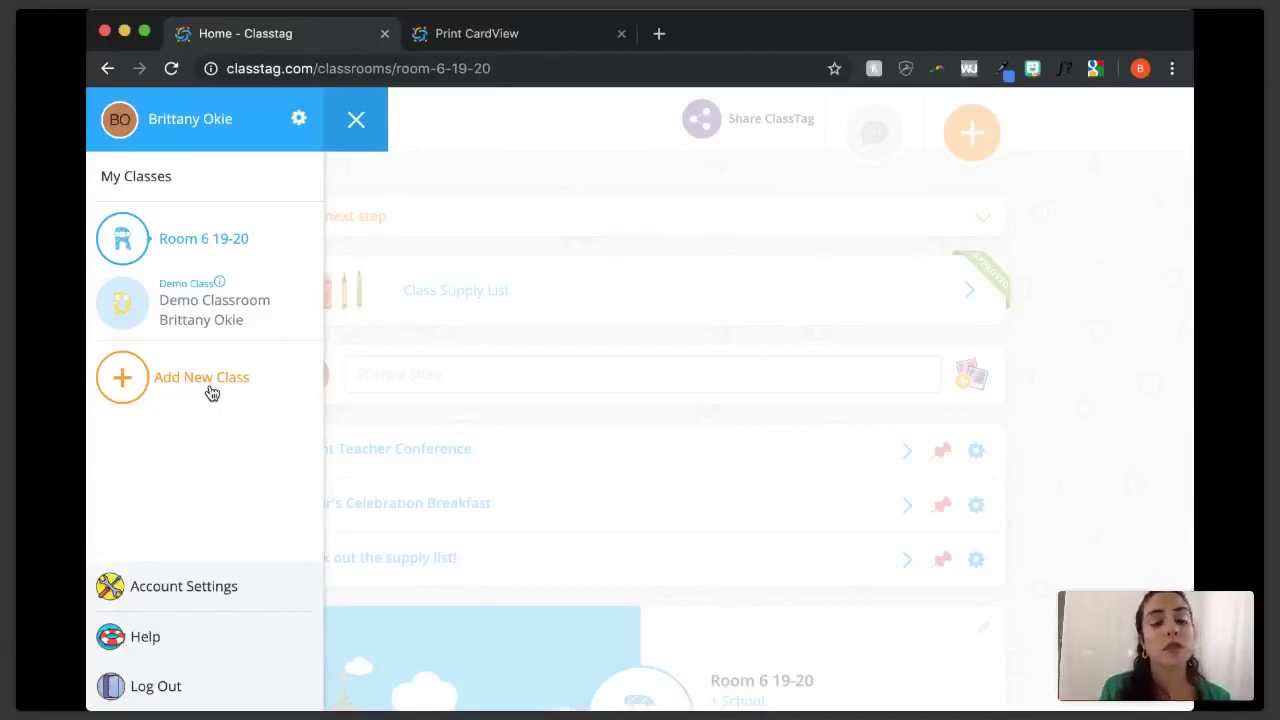
click(355, 124)
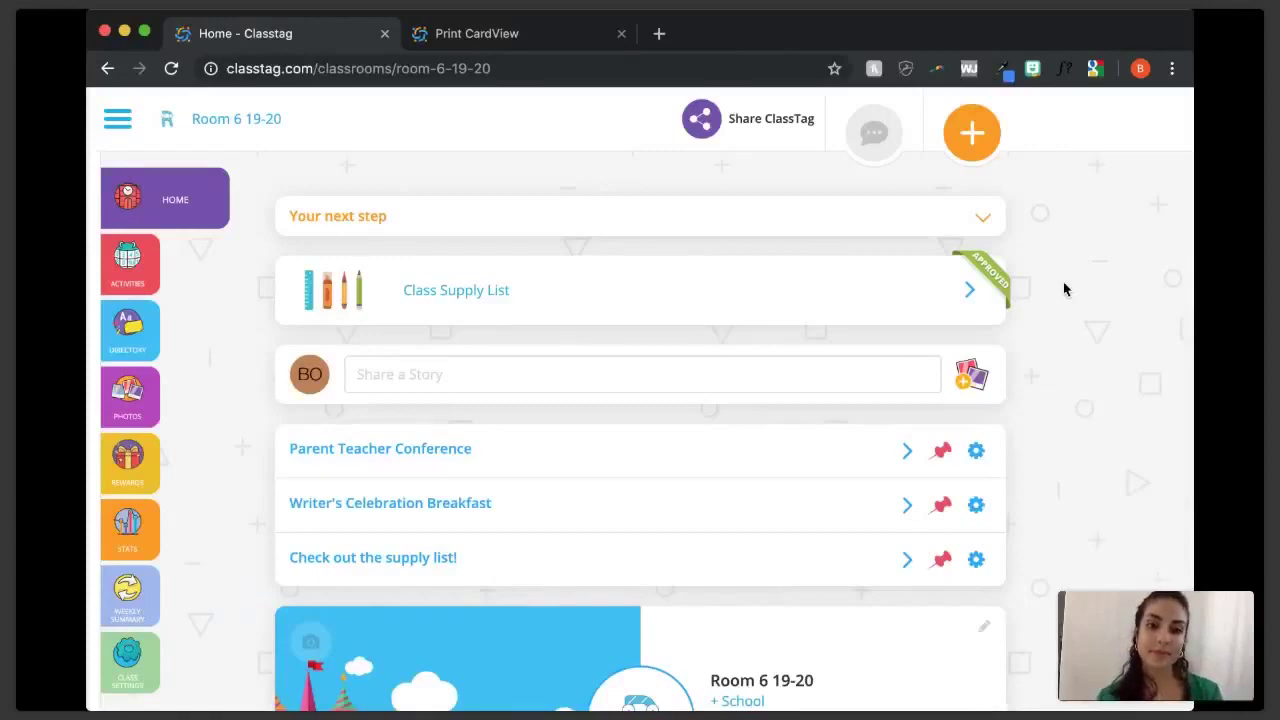
click(143, 472)
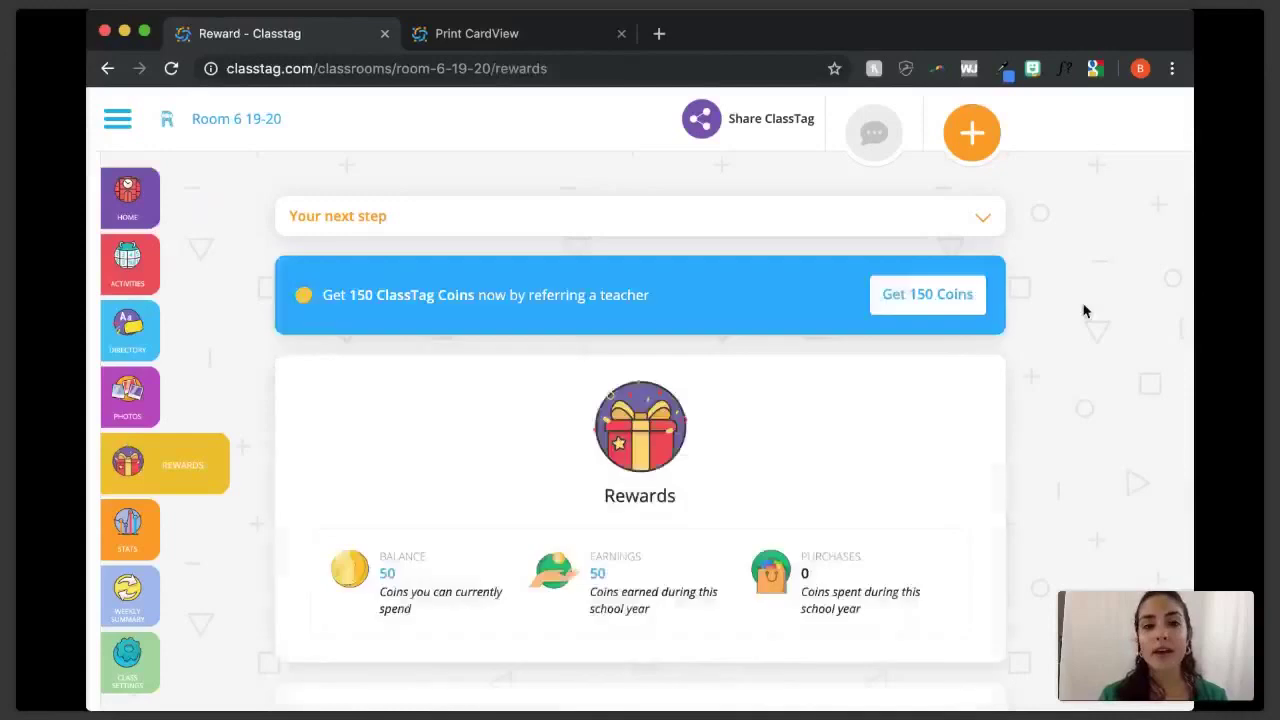
- Scroll through the Rewards coin summary (50 balance, 50 earned, 0 spent) and back up
scroll(1083, 311, down, 2)
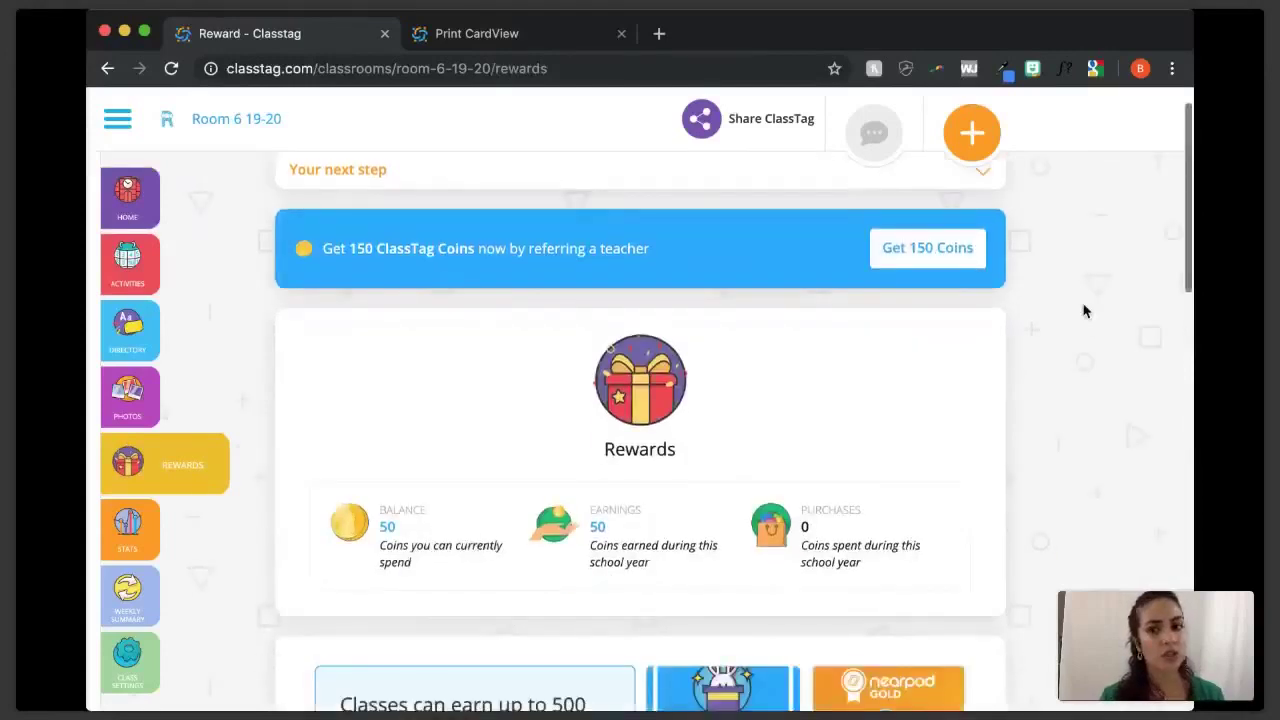
scroll(1083, 311, down, 1)
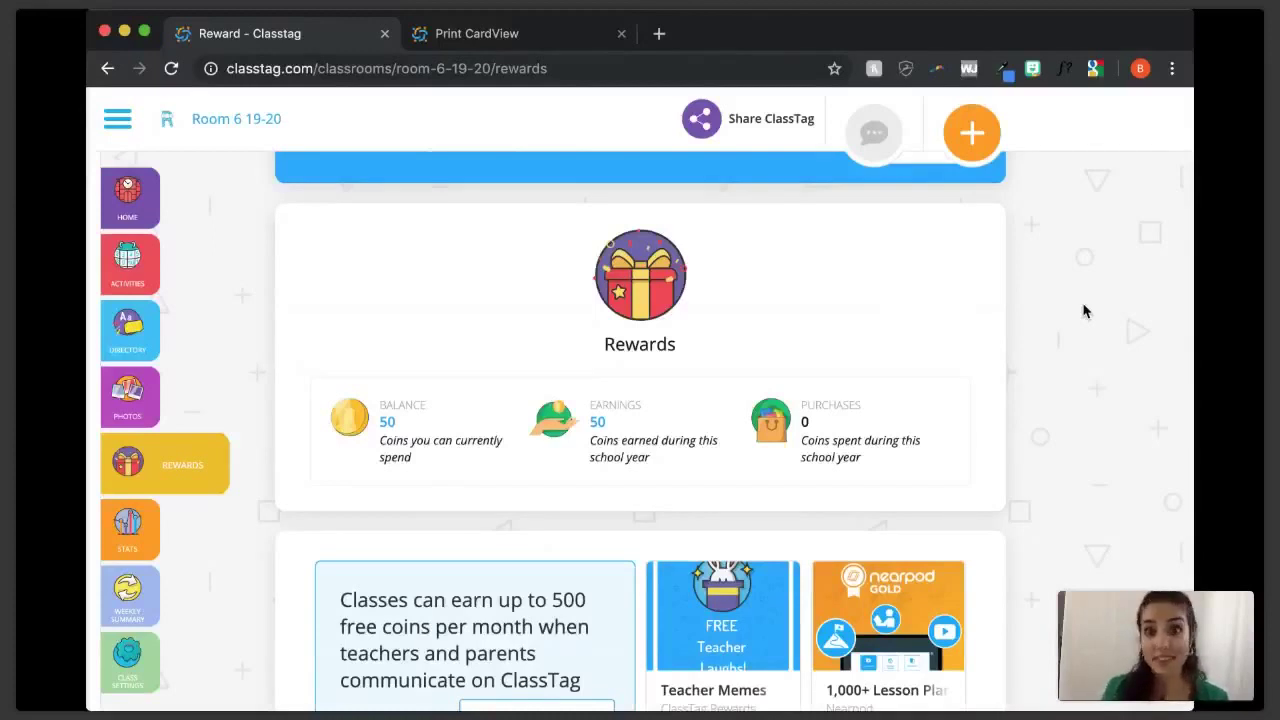
scroll(1083, 311, up, 3)
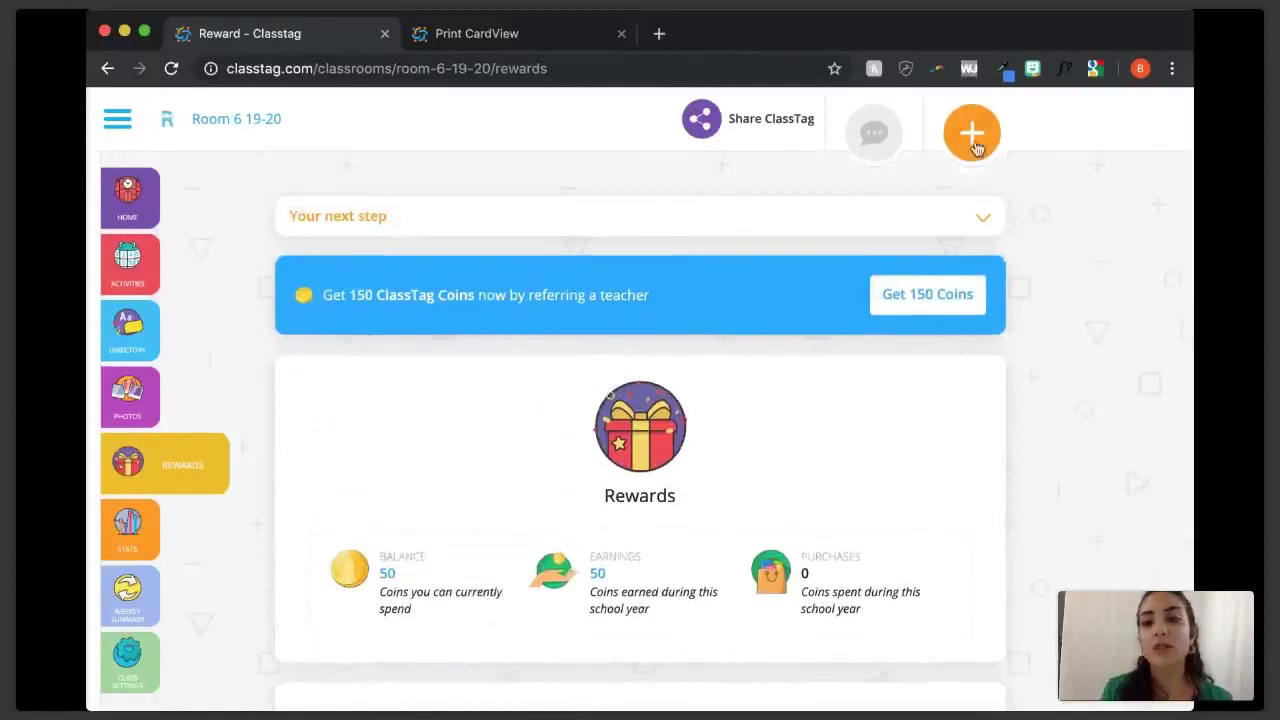
- Start a new announcement, dismiss the file picker, and discard the announcement without posting
click(973, 140)
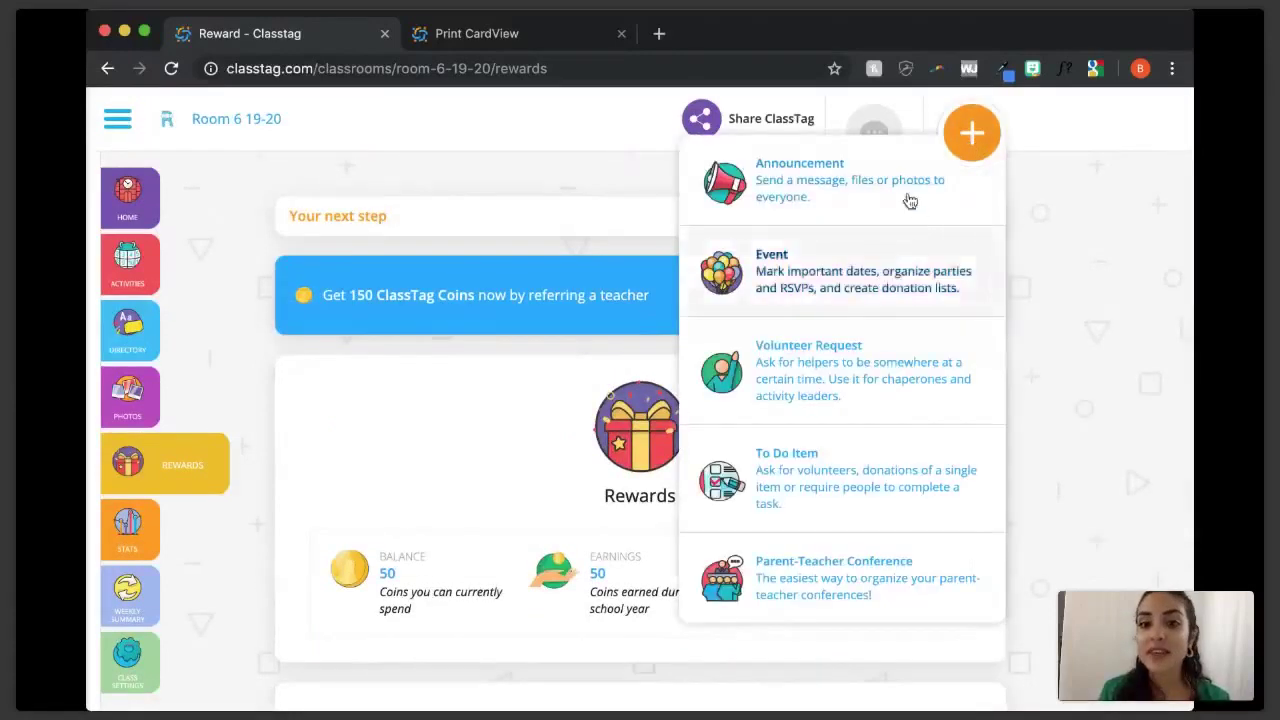
click(910, 201)
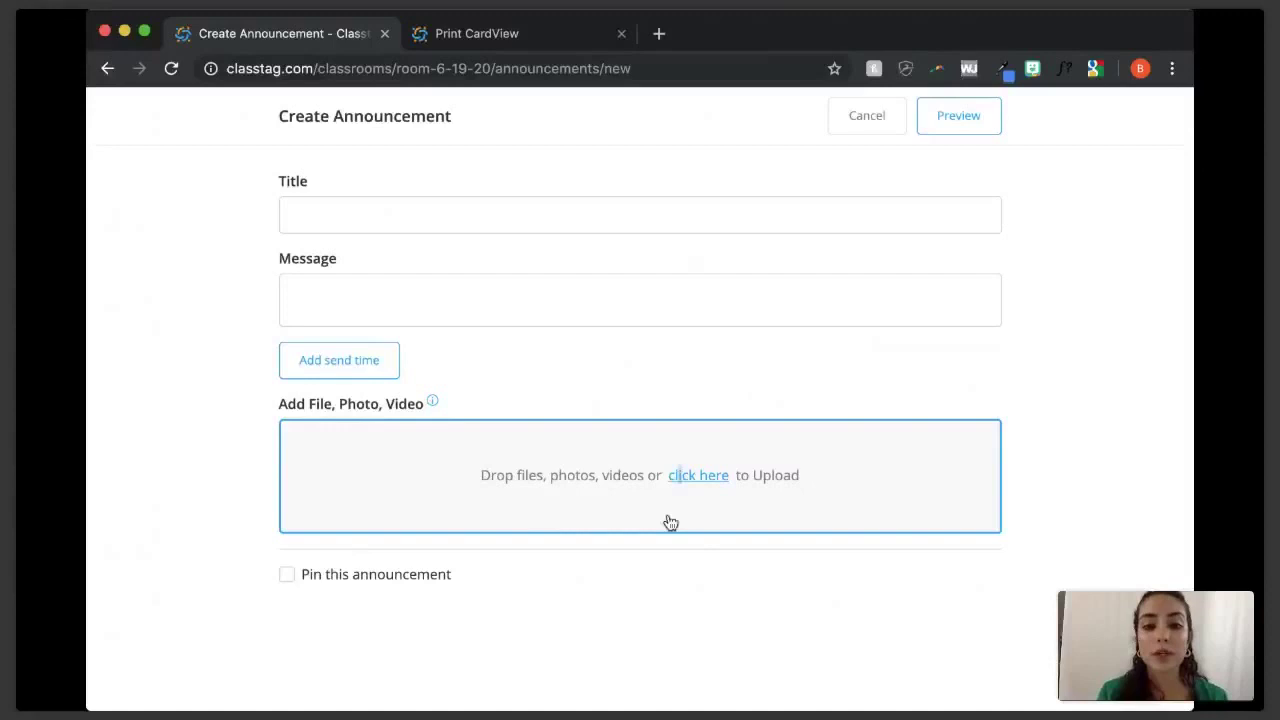
click(716, 485)
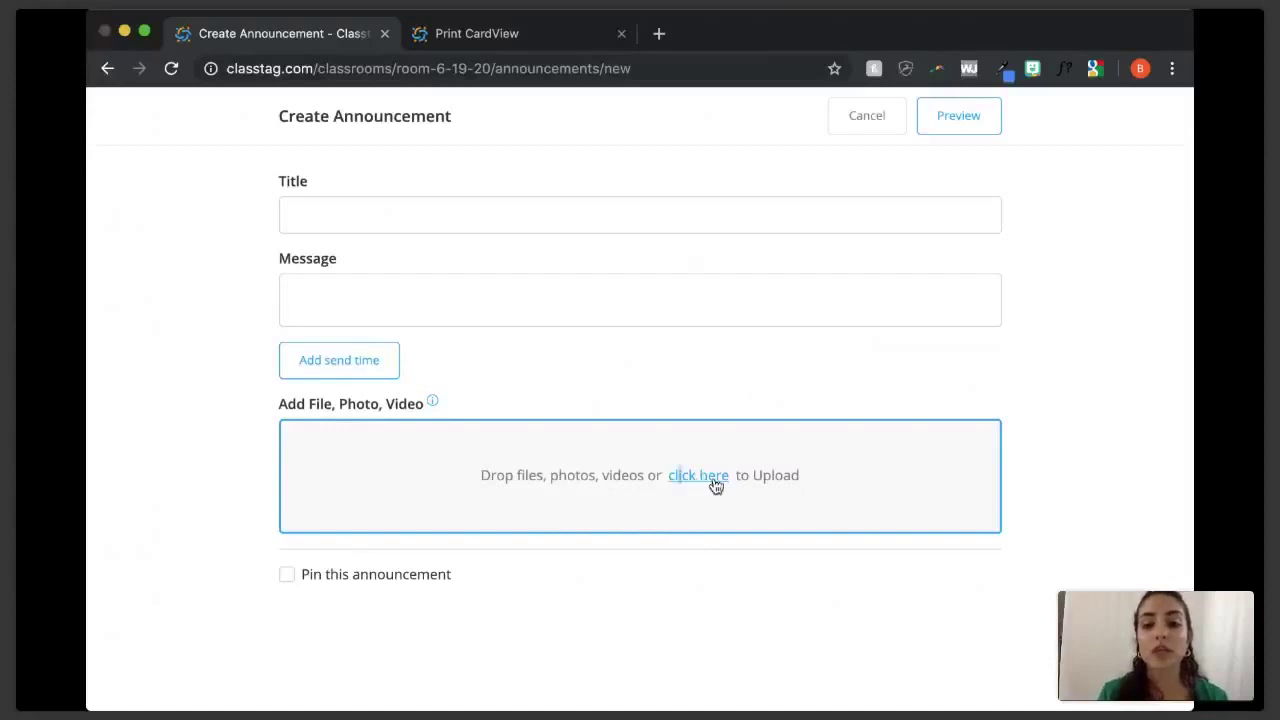
key(Escape)
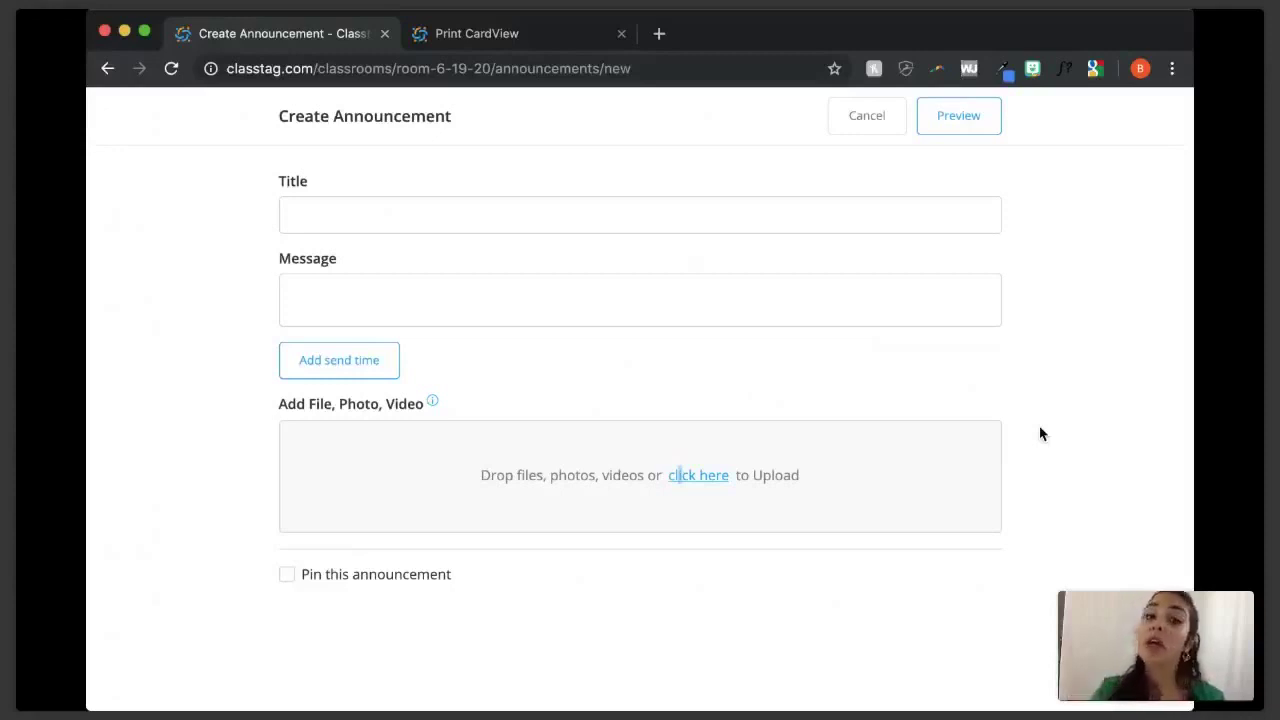
click(876, 114)
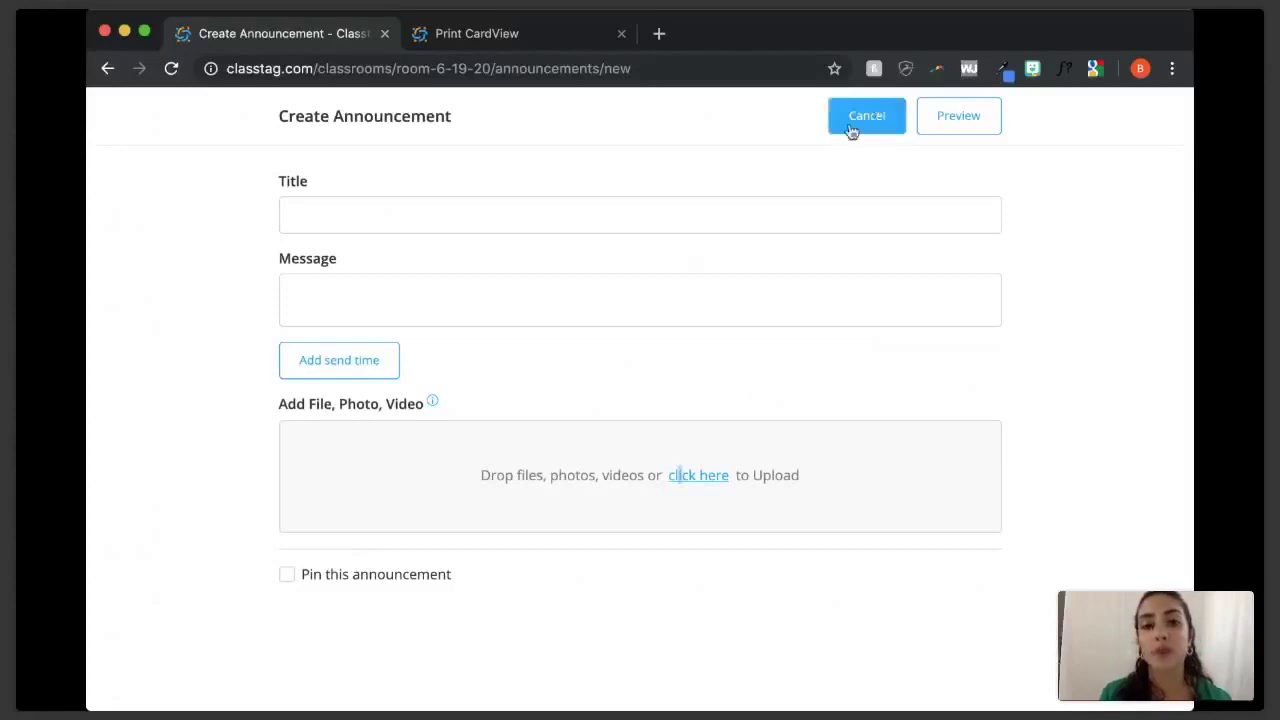
click(850, 128)
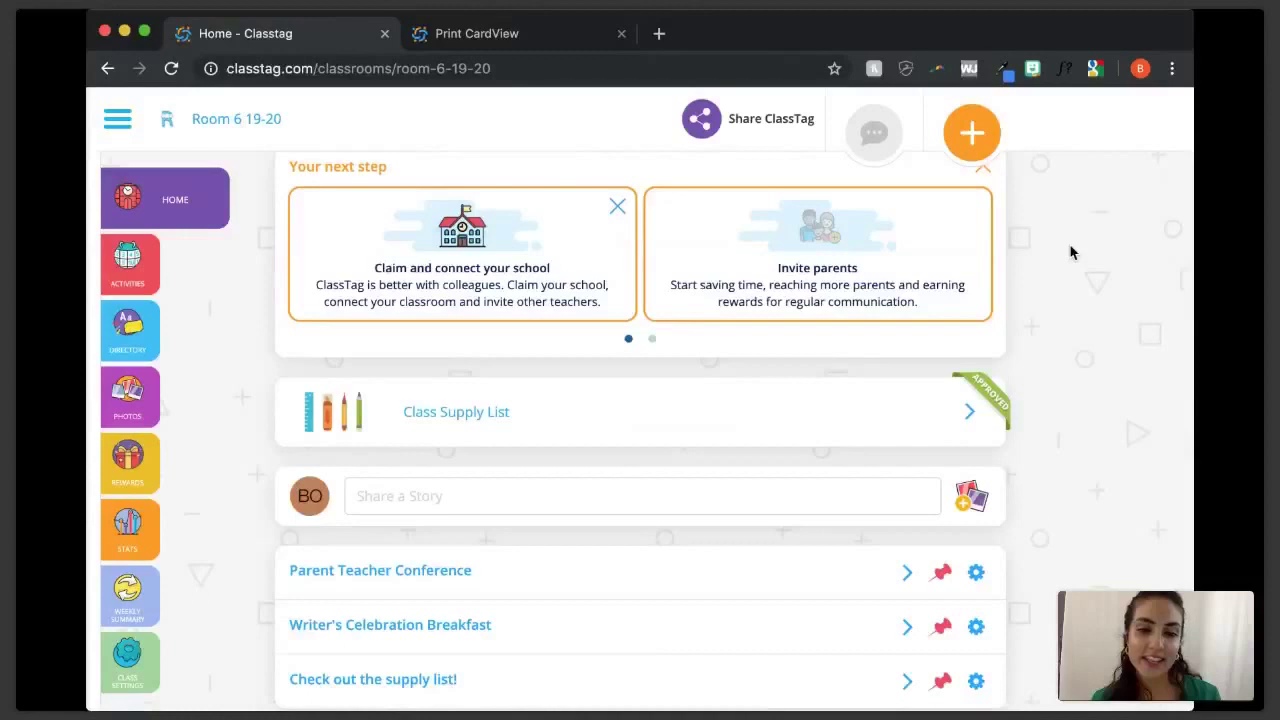
scroll(1070, 252, down, 2)
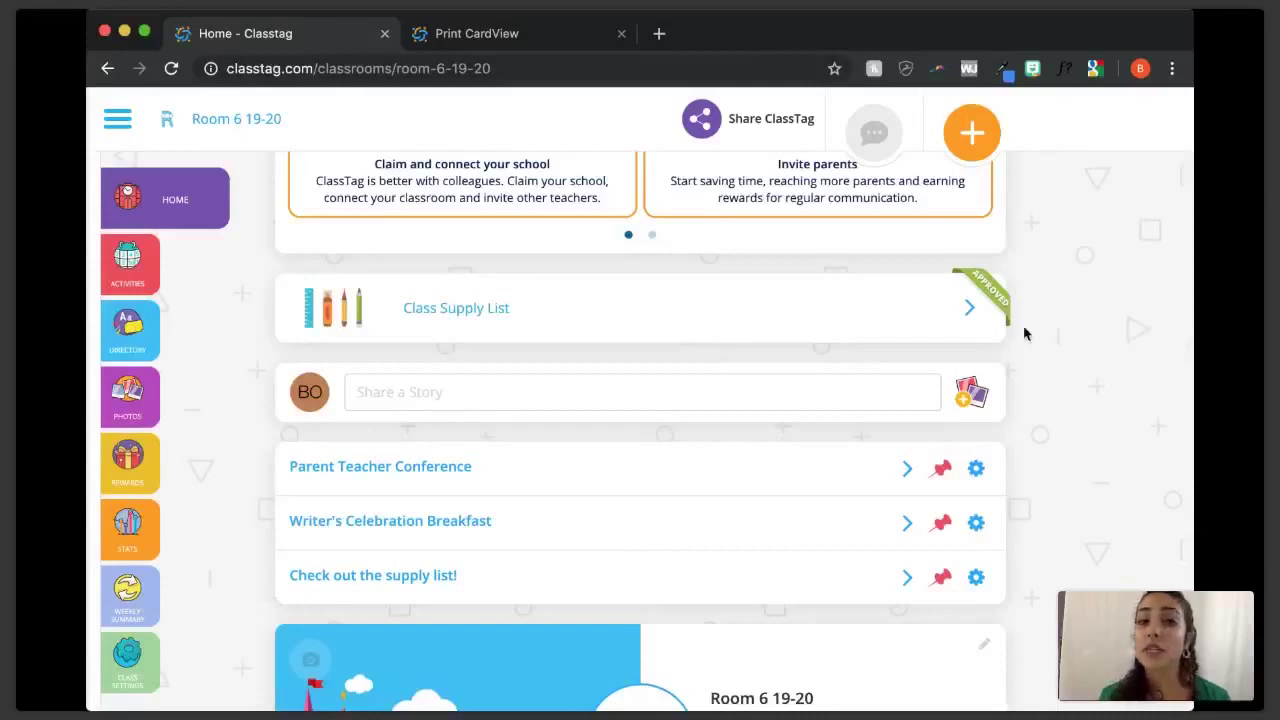
scroll(1065, 318, up, 1)
scroll(1065, 318, up, 2)
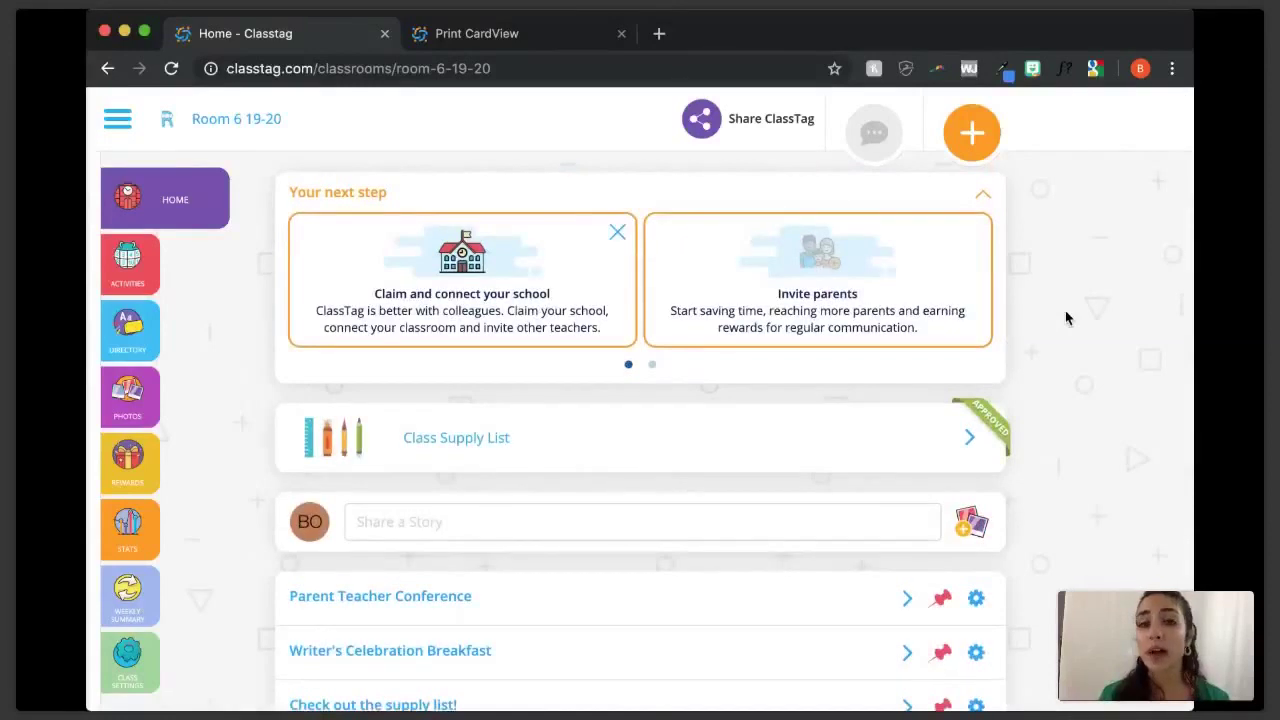
scroll(1065, 318, up, 1)
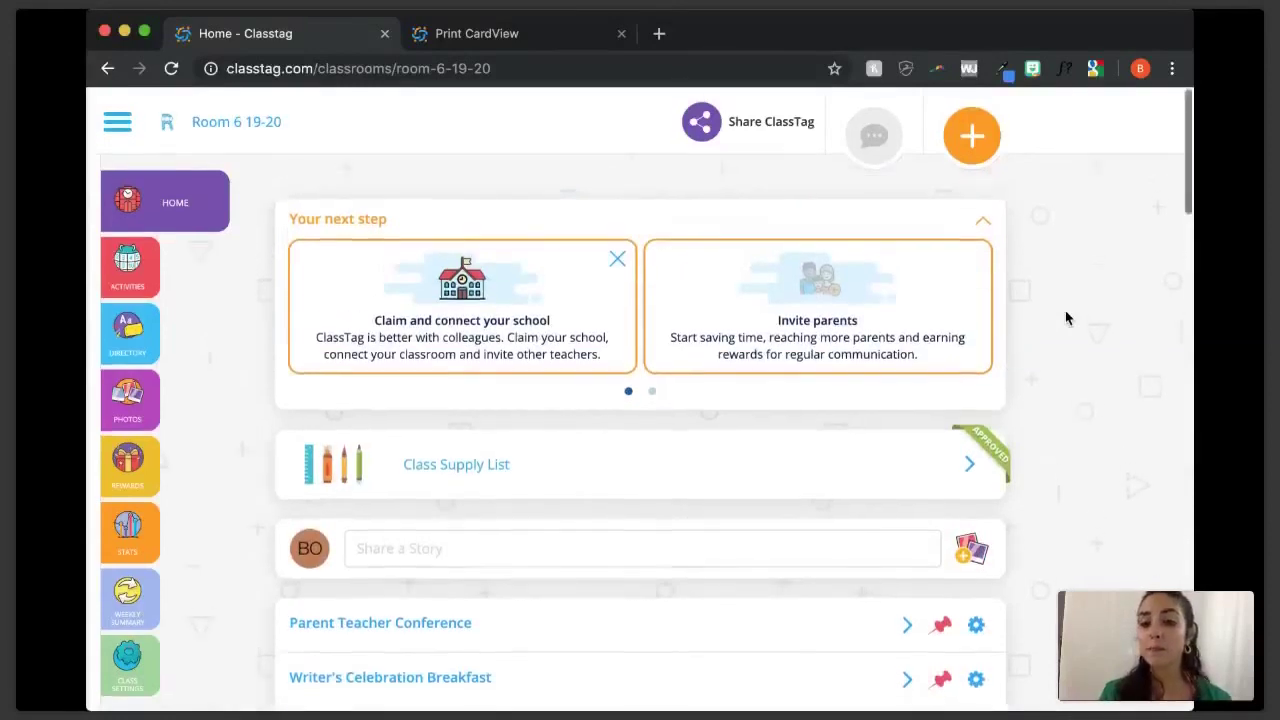